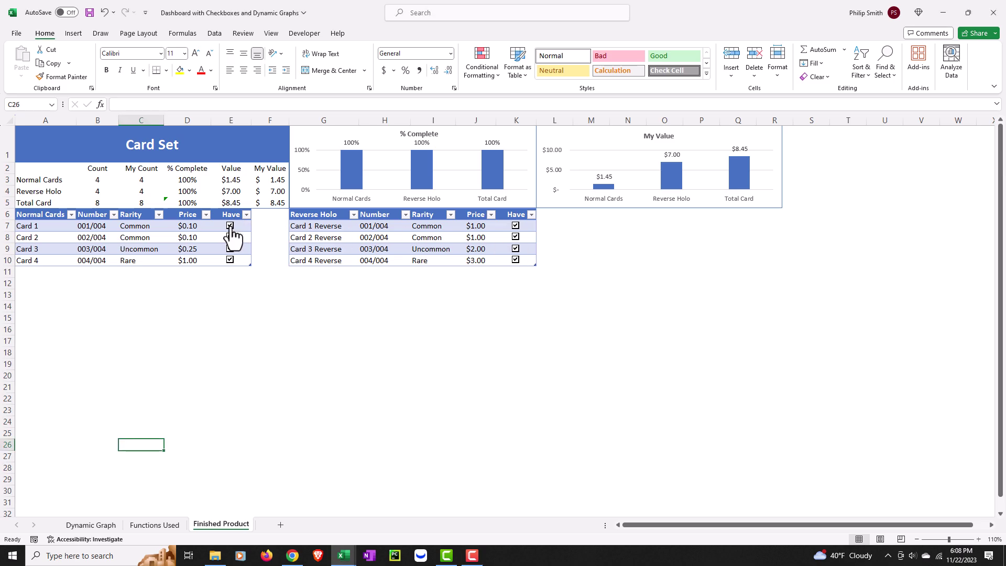
# Clear the Have checkboxes for all four normal cards and all four reverse holo cards on the Finished Product sheet
pyautogui.click(230, 226)
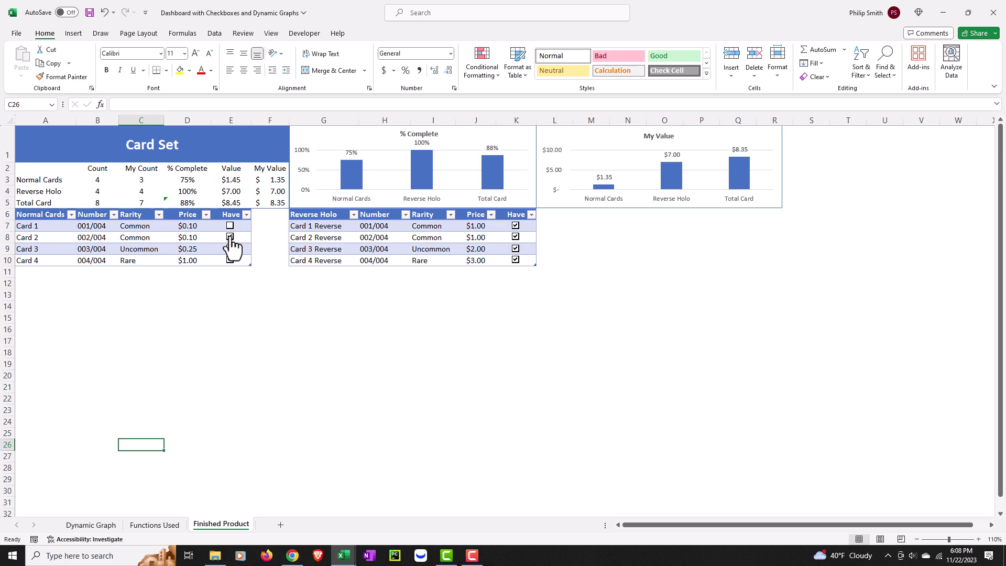
pyautogui.click(230, 237)
pyautogui.click(231, 249)
pyautogui.click(230, 260)
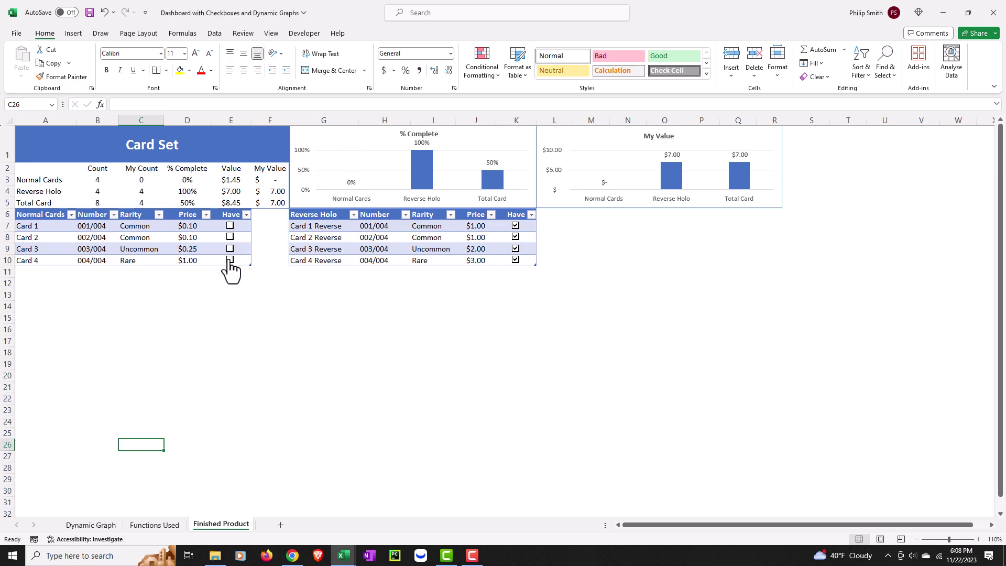
pyautogui.click(516, 227)
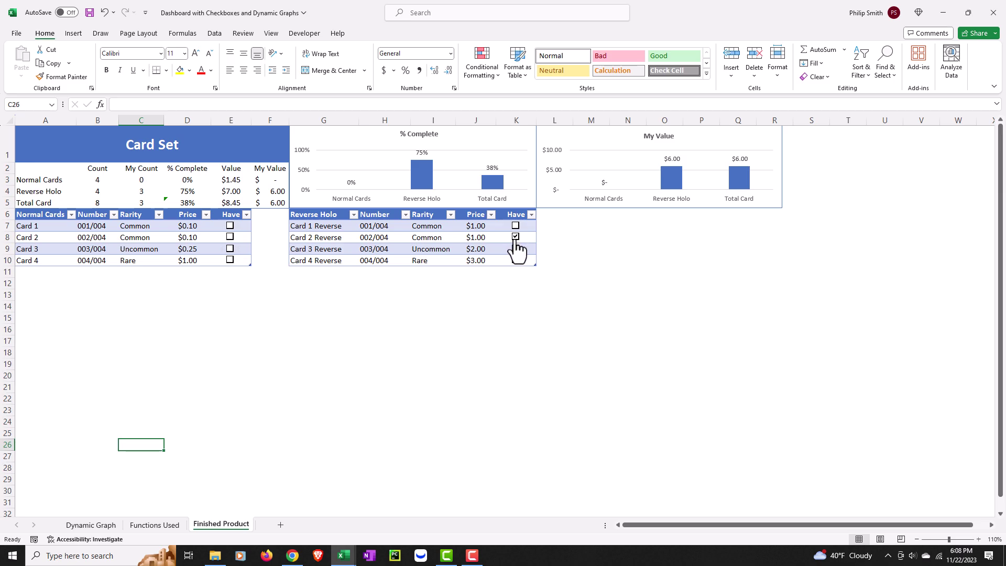
pyautogui.click(515, 236)
pyautogui.click(516, 249)
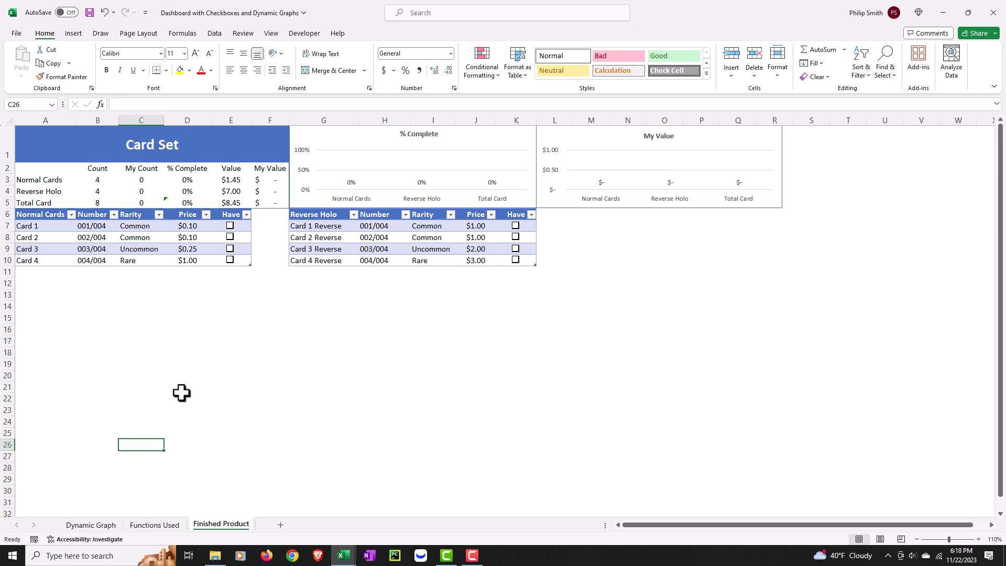
# View the Functions Used sheet and enter the heading Normal Cards in cell B8 of the blank worksheet
pyautogui.click(155, 525)
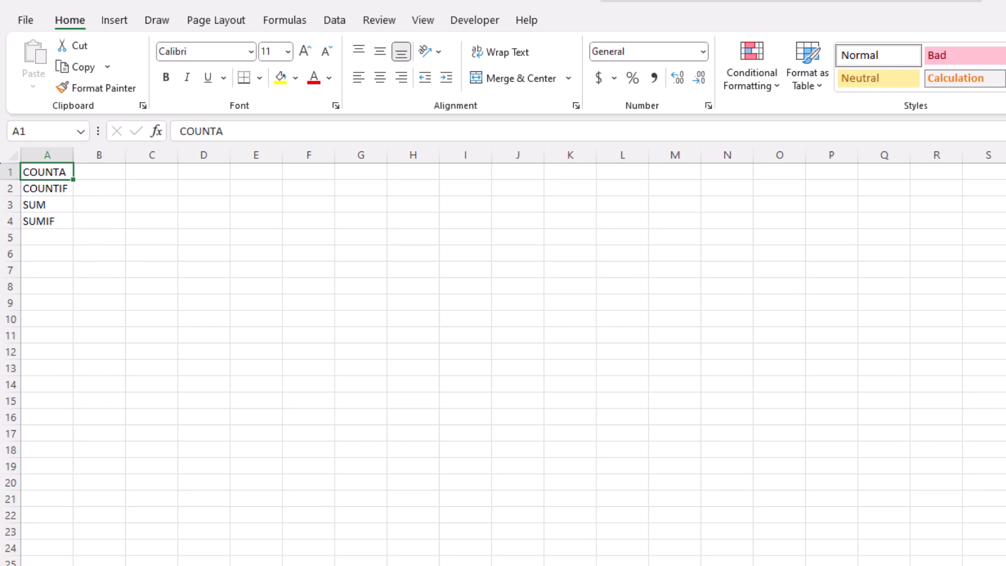
pyautogui.hotkey('ctrl', 'pagedown')
pyautogui.click(100, 291)
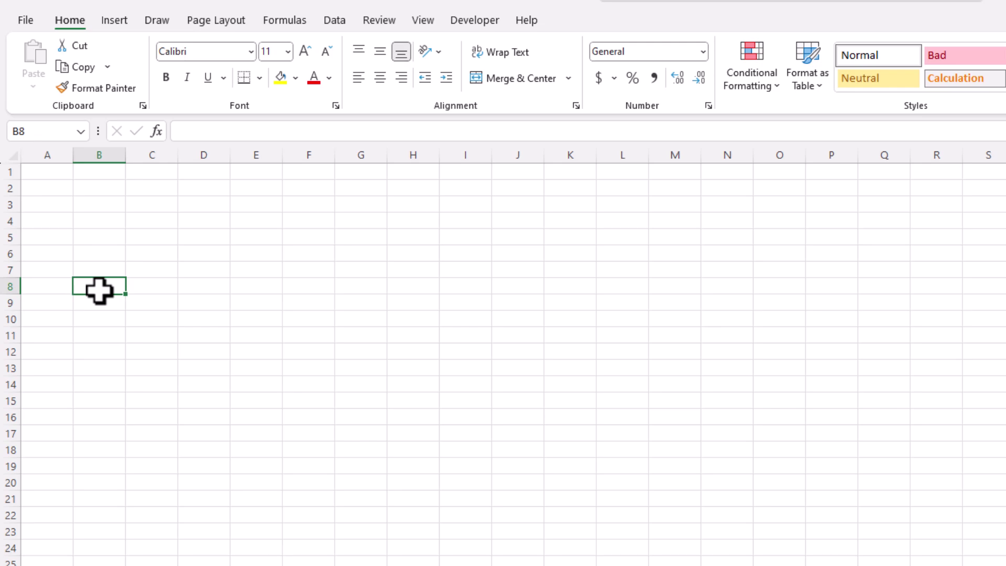
pyautogui.write('No')
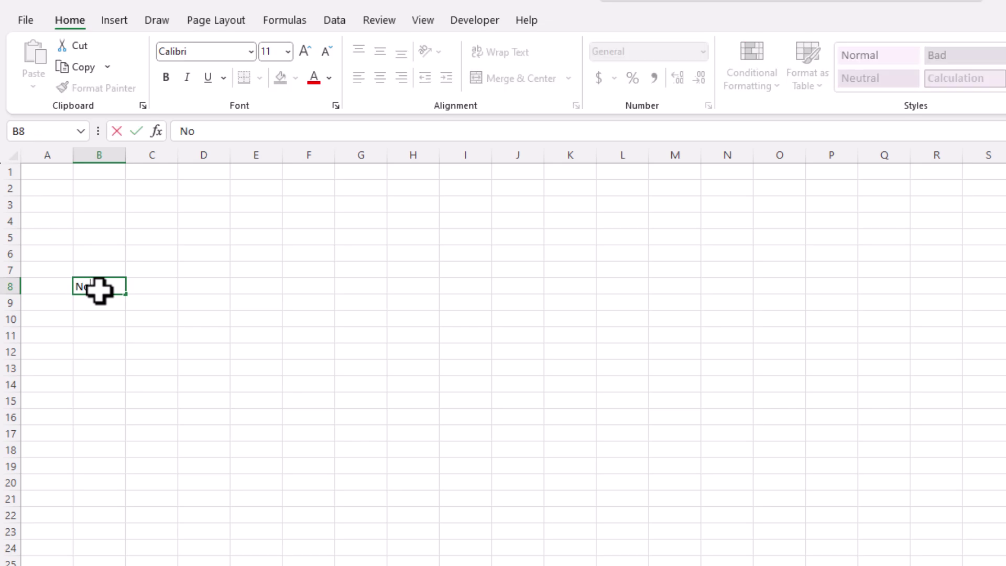
pyautogui.write('rmal Cards')
pyautogui.press('Return')
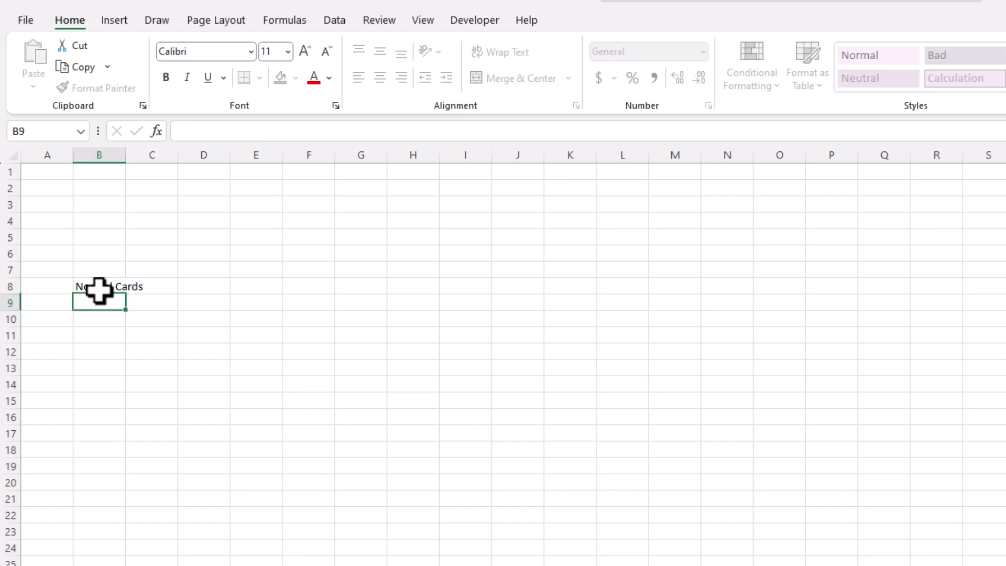
# List Card 1 through Card 4 in cells B9 to B12 and widen column B to fit the Normal Cards heading
pyautogui.write('Card 1')
pyautogui.press('Return')
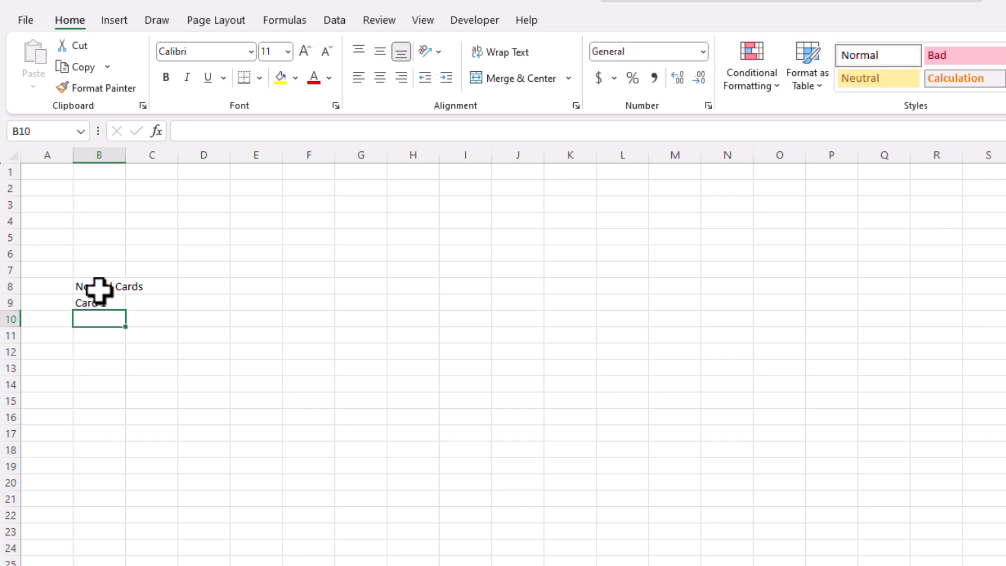
pyautogui.write('Card 2')
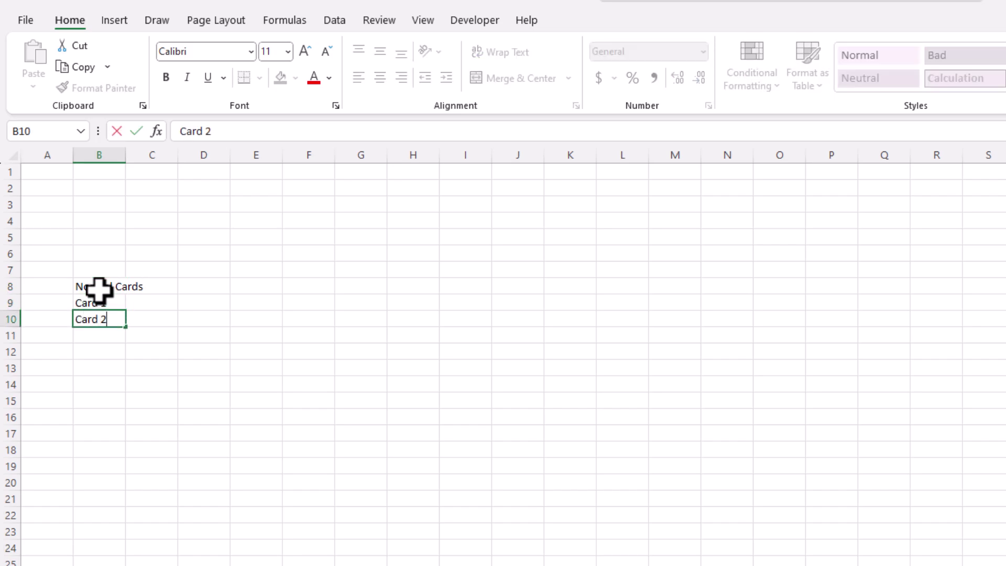
pyautogui.press('Return')
pyautogui.write('Card 3')
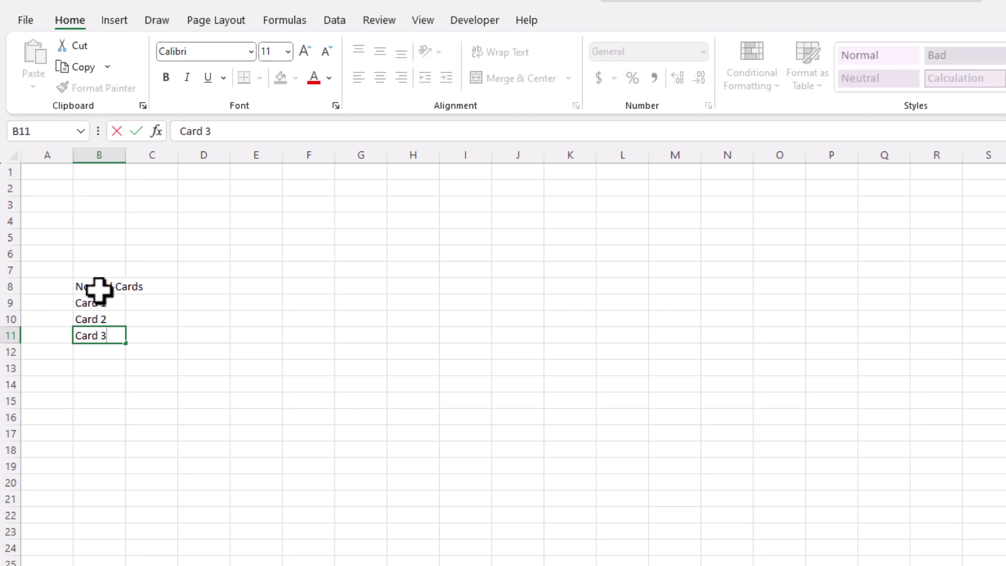
pyautogui.press('Return')
pyautogui.write('Card')
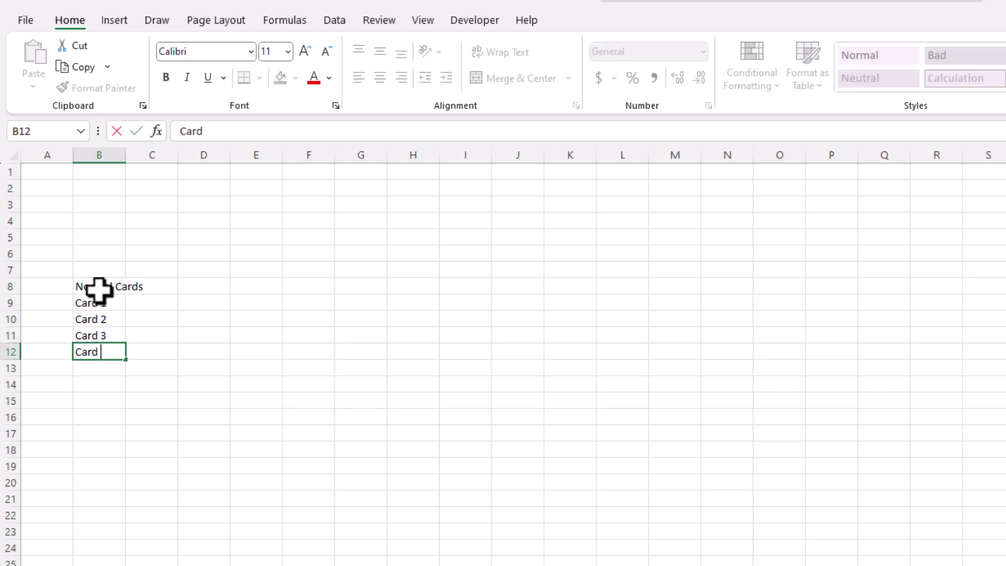
pyautogui.write(' 4')
pyautogui.press('Return')
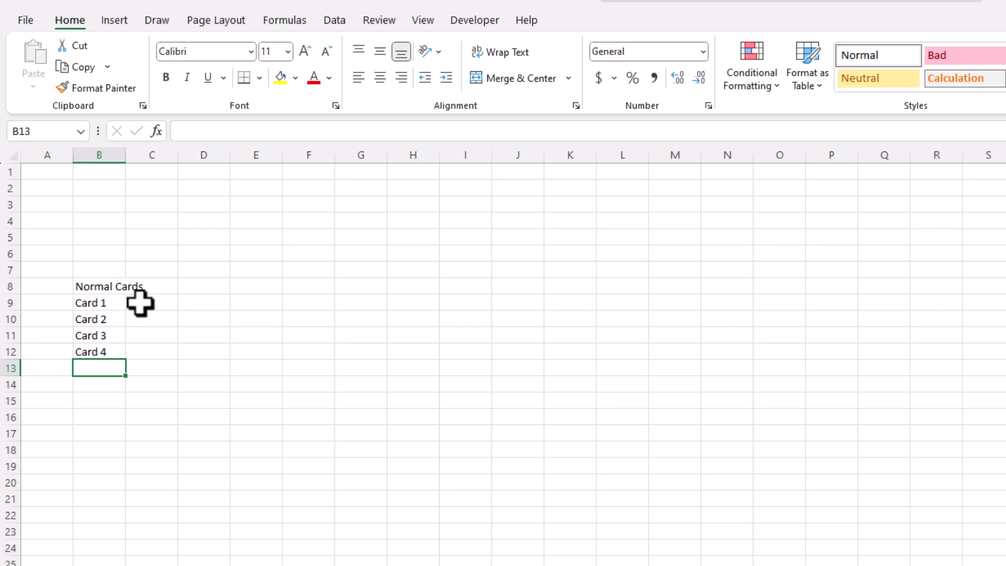
pyautogui.moveTo(124, 153); pyautogui.dragTo(147, 153)
# Add the column headings Number, Rarity, Price and Have in cells C8 to F8
pyautogui.click(173, 302)
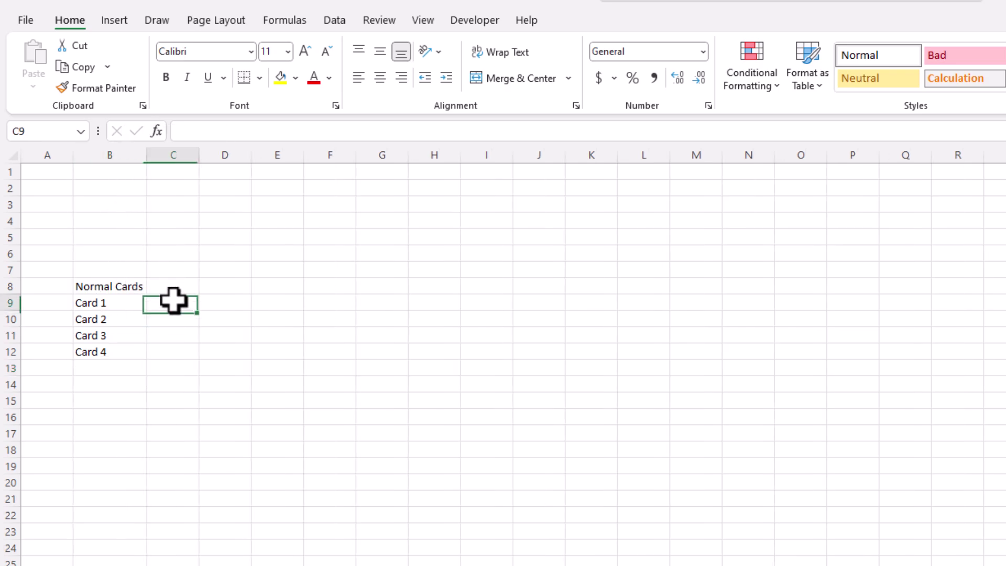
pyautogui.click(180, 285)
pyautogui.write('N')
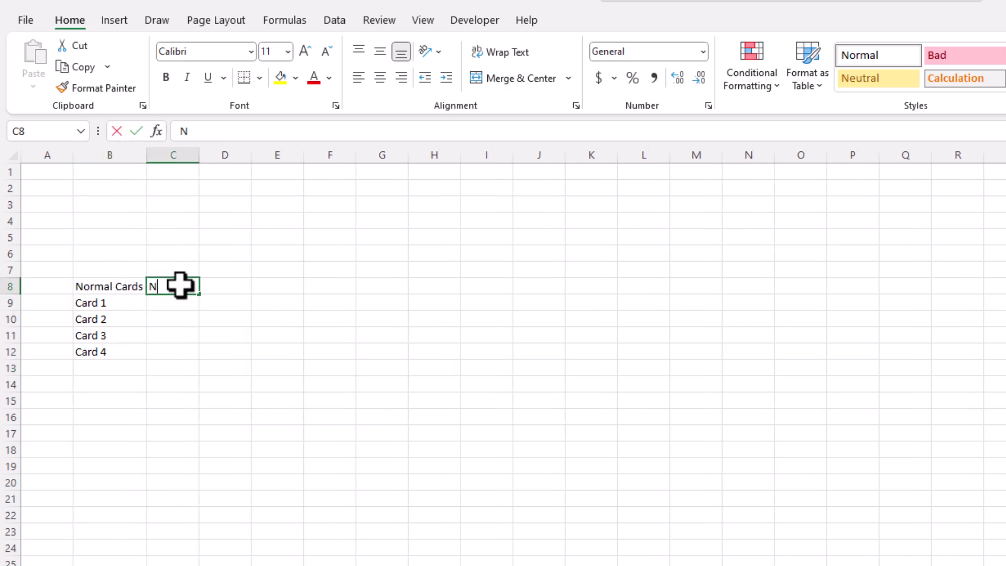
pyautogui.write('umber')
pyautogui.press('Tab')
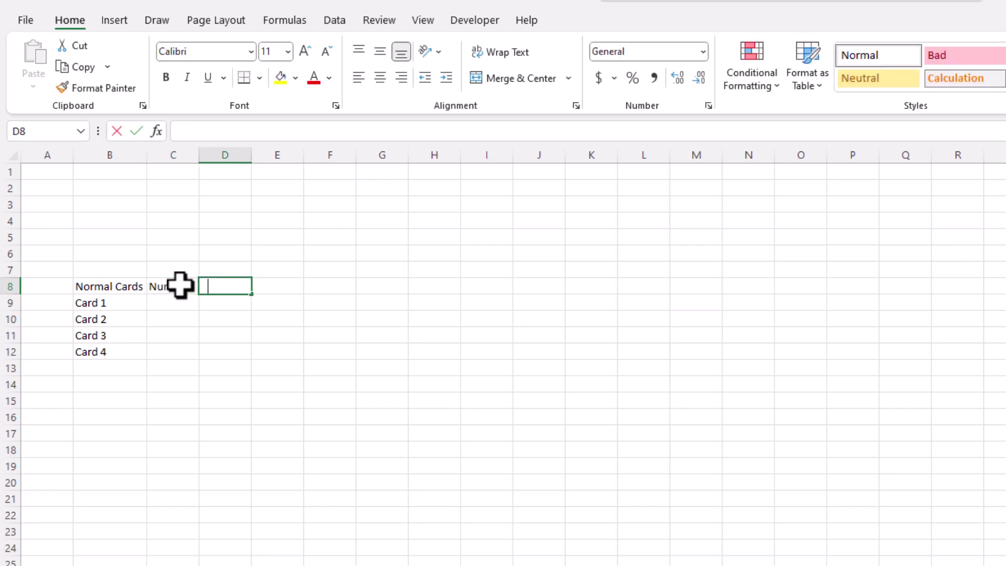
pyautogui.write('Rarity')
pyautogui.press('Tab')
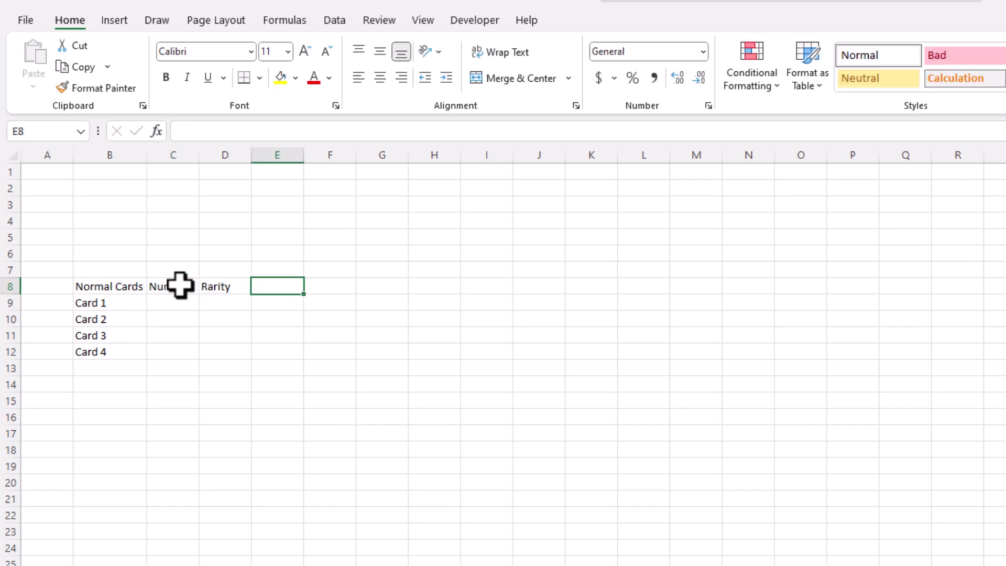
pyautogui.write('Pr')
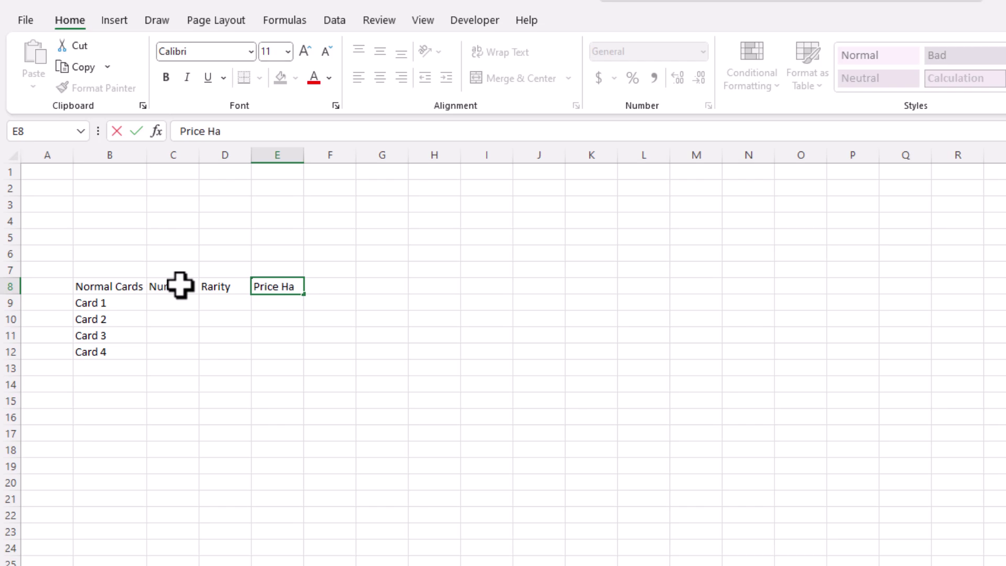
pyautogui.write('ice')
pyautogui.press('Tab')
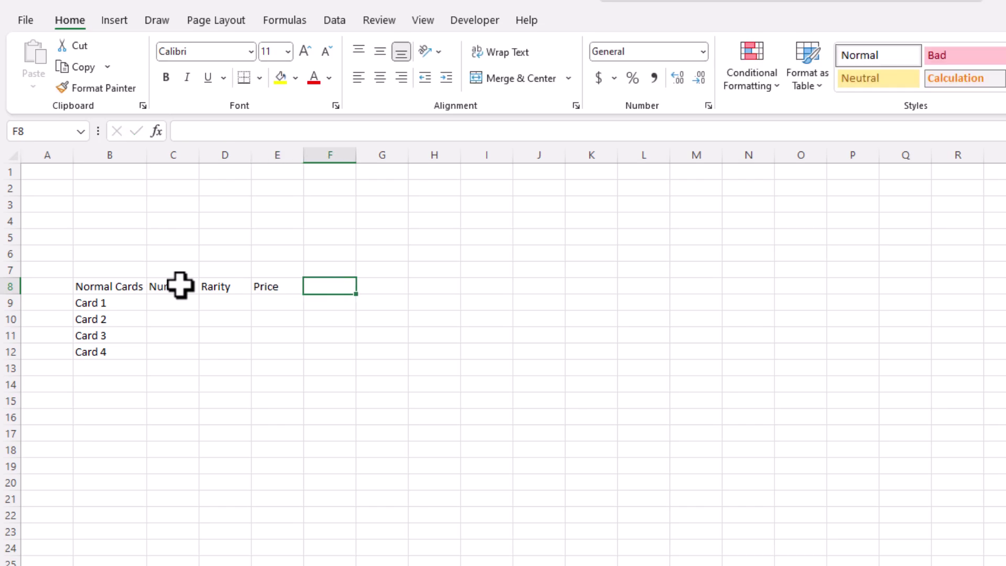
pyautogui.write('Have')
pyautogui.press('Return')
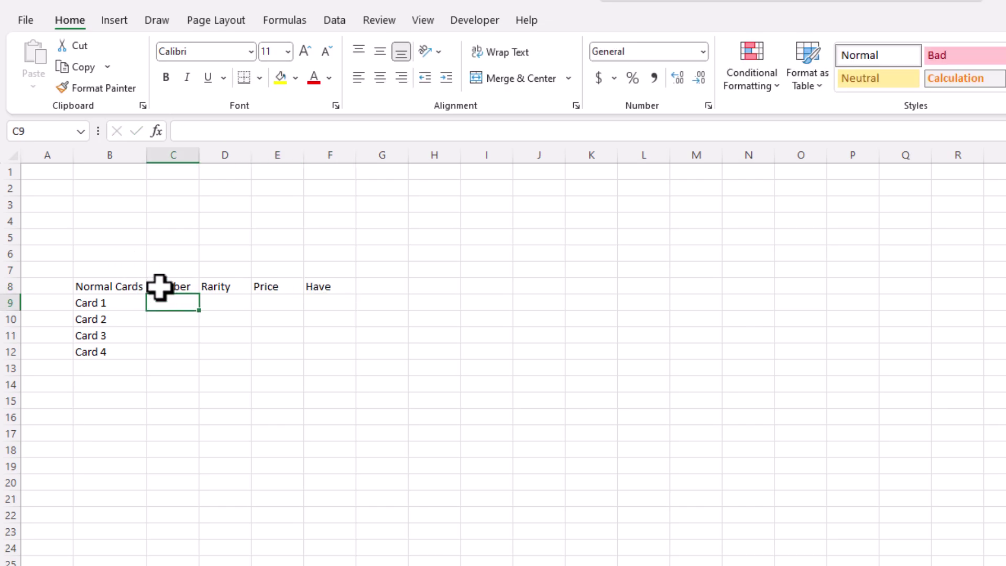
# Enter the card number 001/004 in C9 and copy it into C10, C11 and C12
pyautogui.write('001/004')
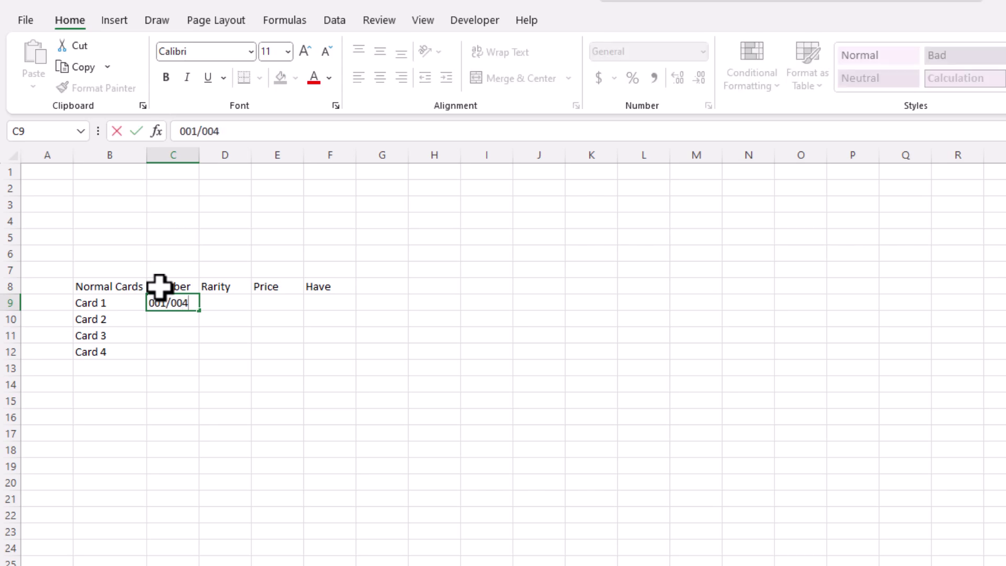
pyautogui.hotkey('ctrl', 'Return')
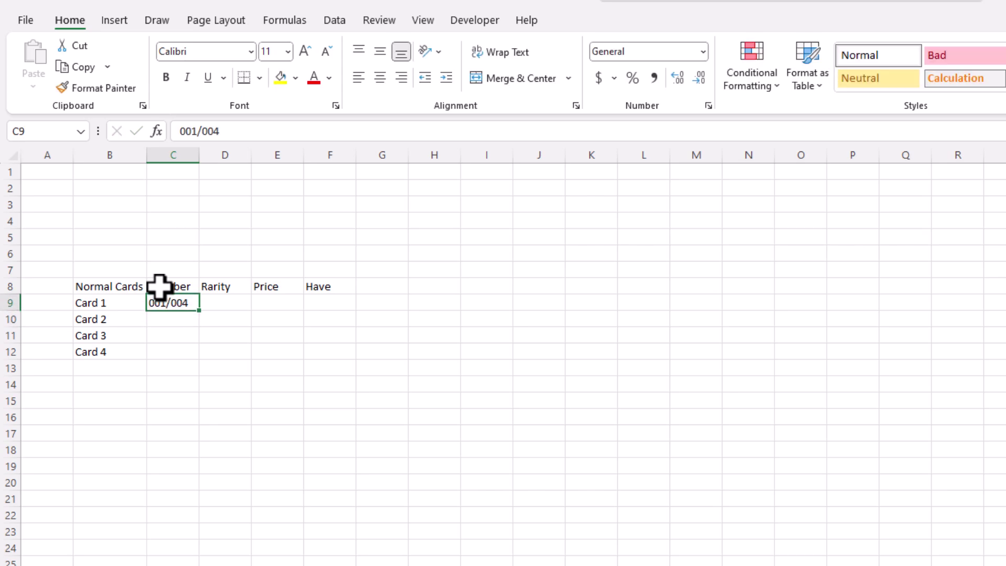
pyautogui.hotkey('ctrl', 'c')
pyautogui.press('Down')
pyautogui.hotkey('ctrl', 'v')
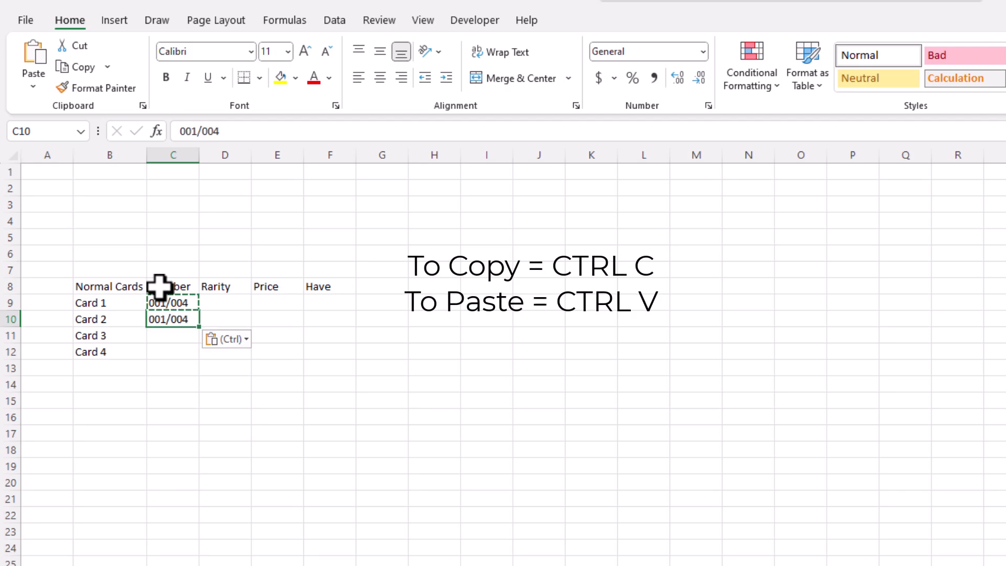
pyautogui.press('Down')
pyautogui.hotkey('ctrl', 'v')
pyautogui.press('Down')
pyautogui.hotkey('ctrl', 'v')
# Change the copied numbers of Card 2, Card 3 and Card 4 to 002/004, 003/004 and 004/004
pyautogui.click(159, 320)
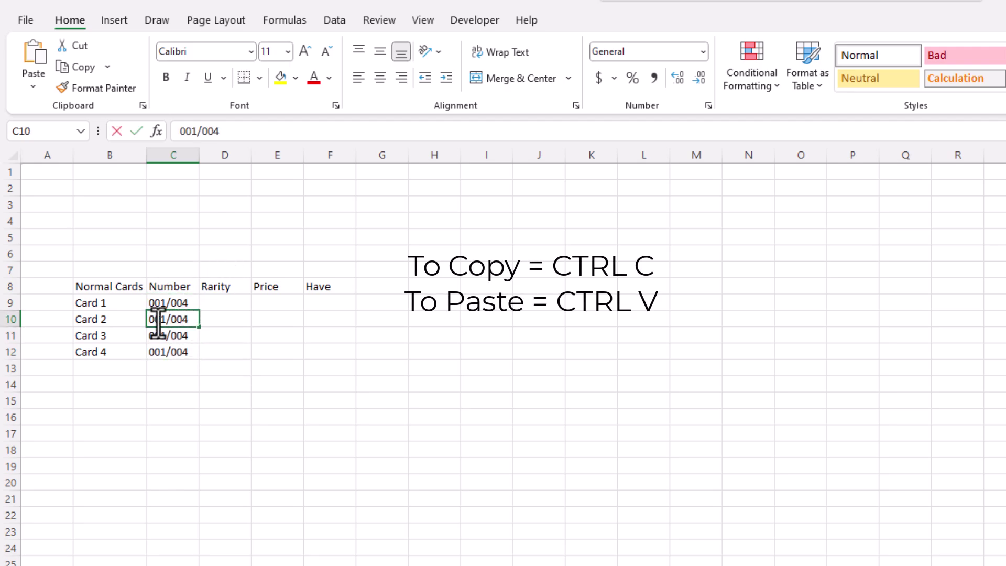
pyautogui.doubleClick(165, 320)
pyautogui.press('BackSpace')
pyautogui.write('2')
pyautogui.press('Return')
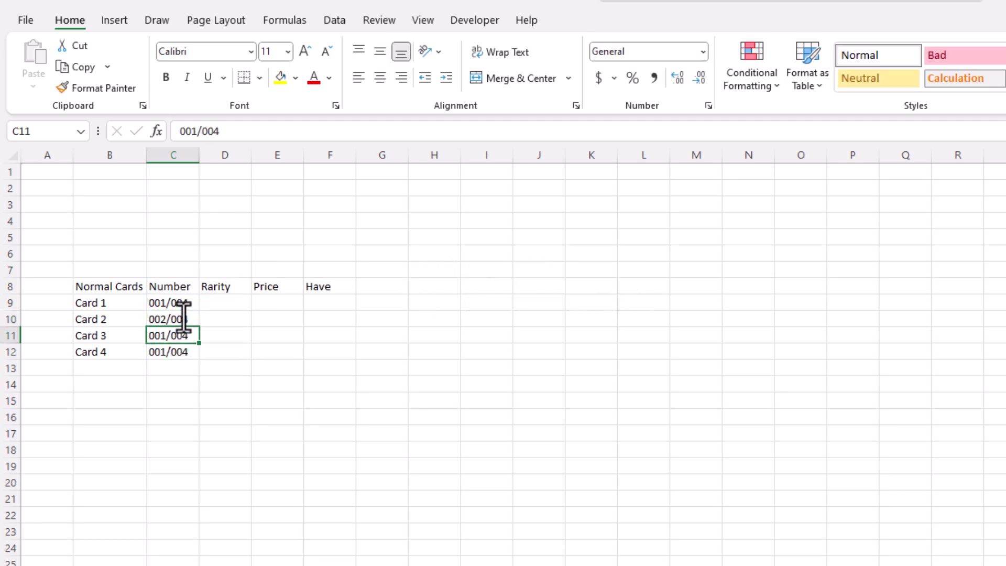
pyautogui.doubleClick(162, 336)
pyautogui.press('BackSpace')
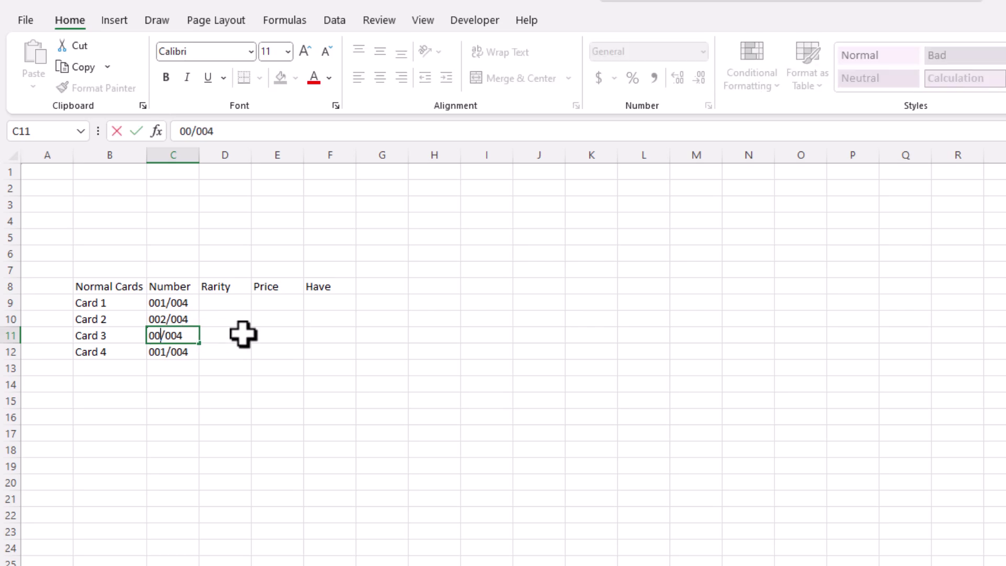
pyautogui.write('3')
pyautogui.press('Return')
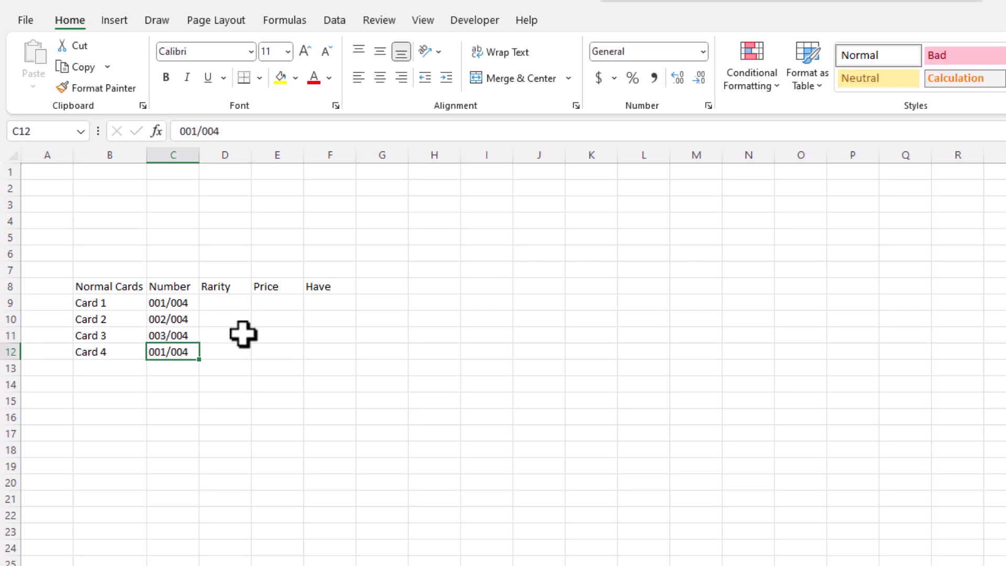
pyautogui.doubleClick(166, 352)
pyautogui.press('BackSpace')
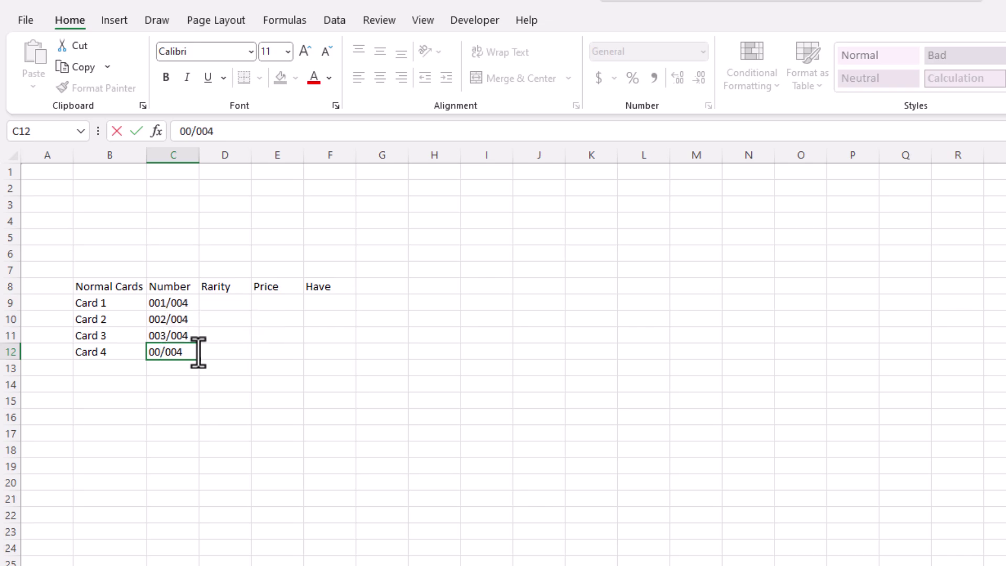
pyautogui.write('4')
# Fill in the Rarity column from D9 to D12 with Common, Common, Uncommon and Rare
pyautogui.click(221, 303)
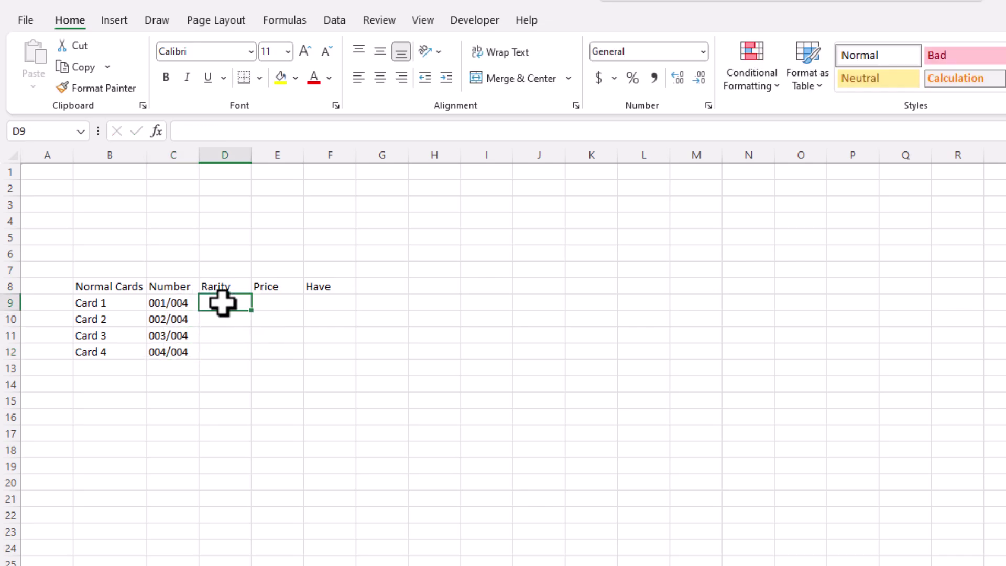
pyautogui.write('Com')
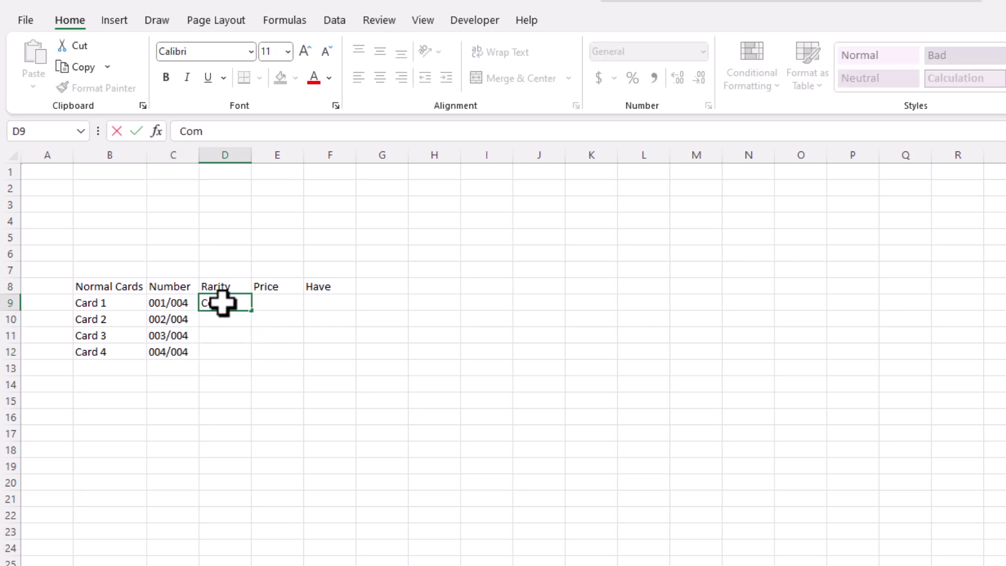
pyautogui.write('mon')
pyautogui.press('Return')
pyautogui.write('Common')
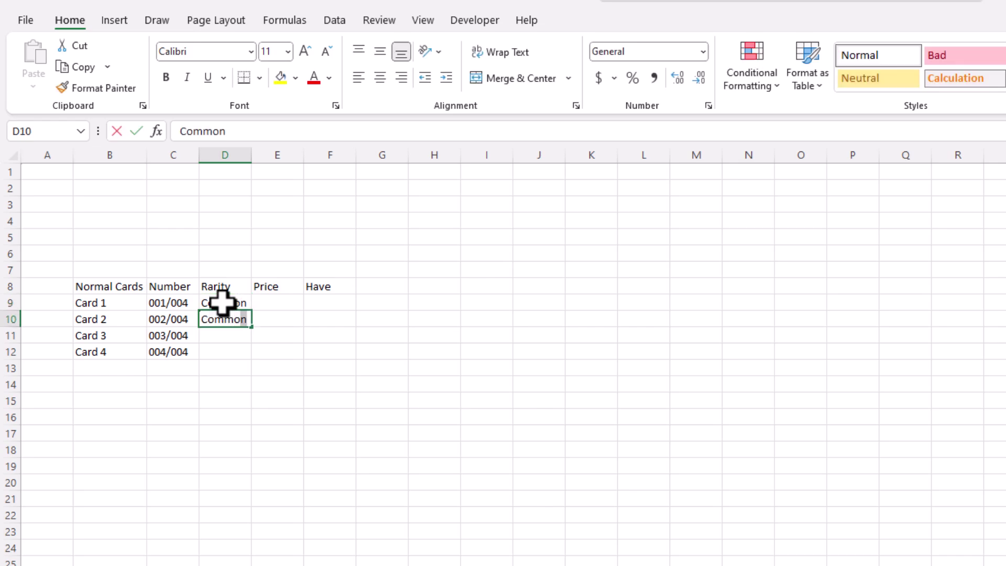
pyautogui.press('Return')
pyautogui.write('Uncom')
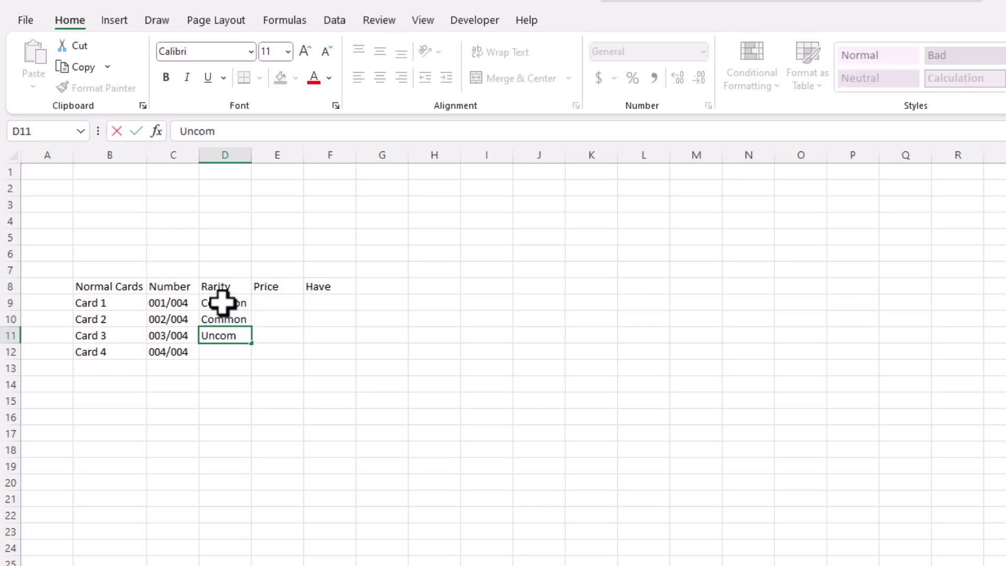
pyautogui.write('mon')
pyautogui.press('Return')
pyautogui.write('Rare')
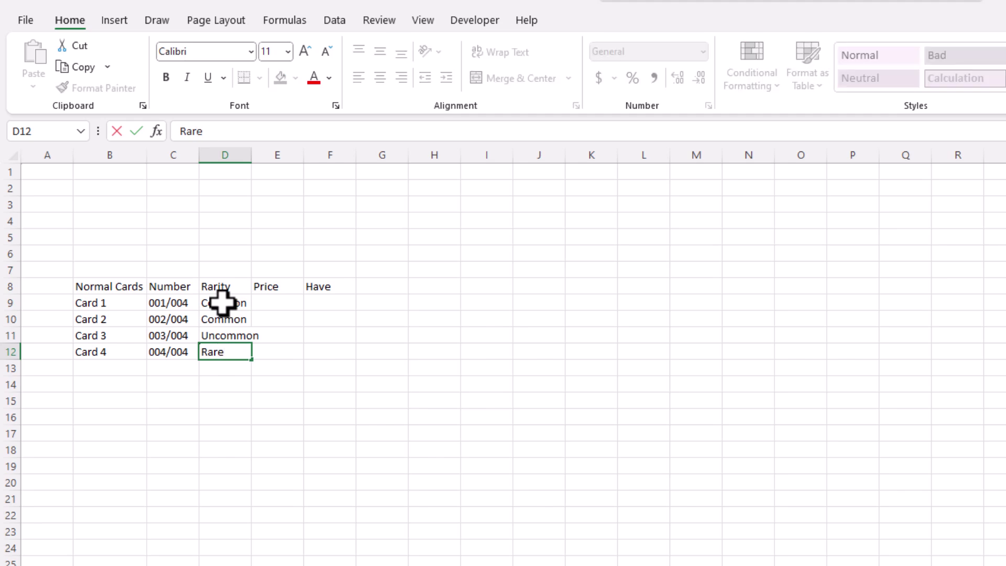
pyautogui.press('Tab')
# Fill in the Price column from E9 to E12 with 0.1, 0.1, 0.25 and 1
pyautogui.click(258, 299)
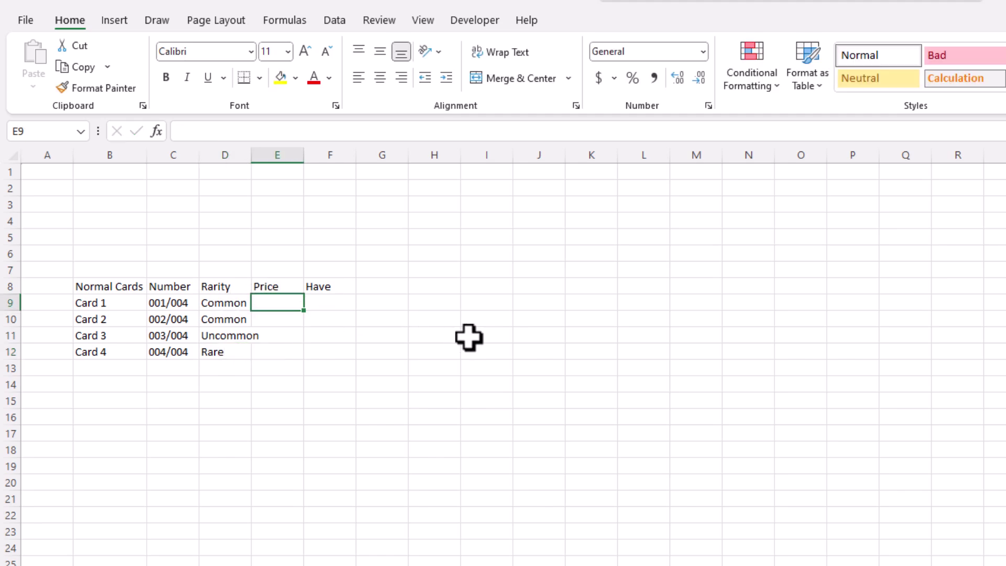
pyautogui.write('.1')
pyautogui.press('Return')
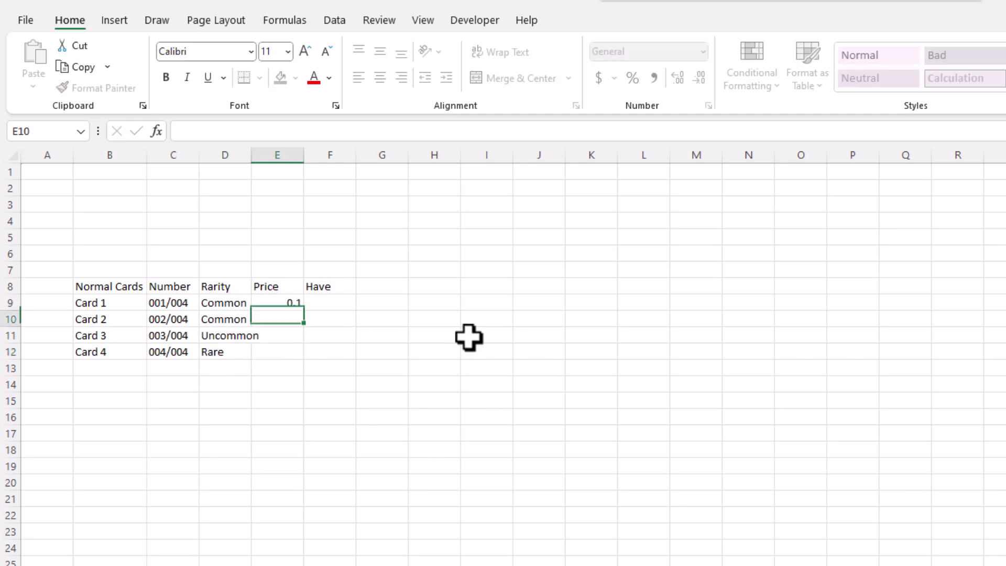
pyautogui.write('.1')
pyautogui.press('Return')
pyautogui.write('.25')
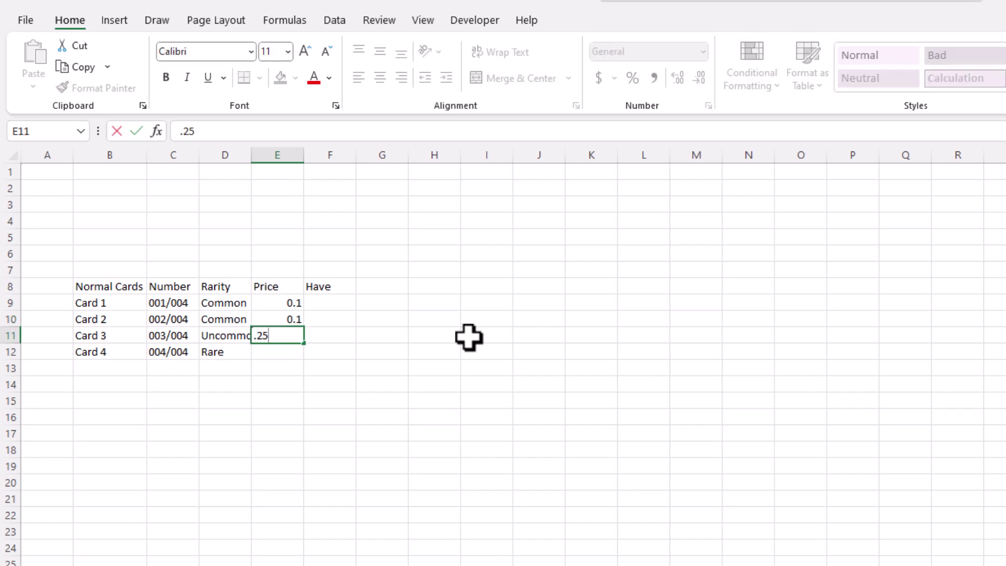
pyautogui.press('Return')
pyautogui.write('1')
pyautogui.press('Return')
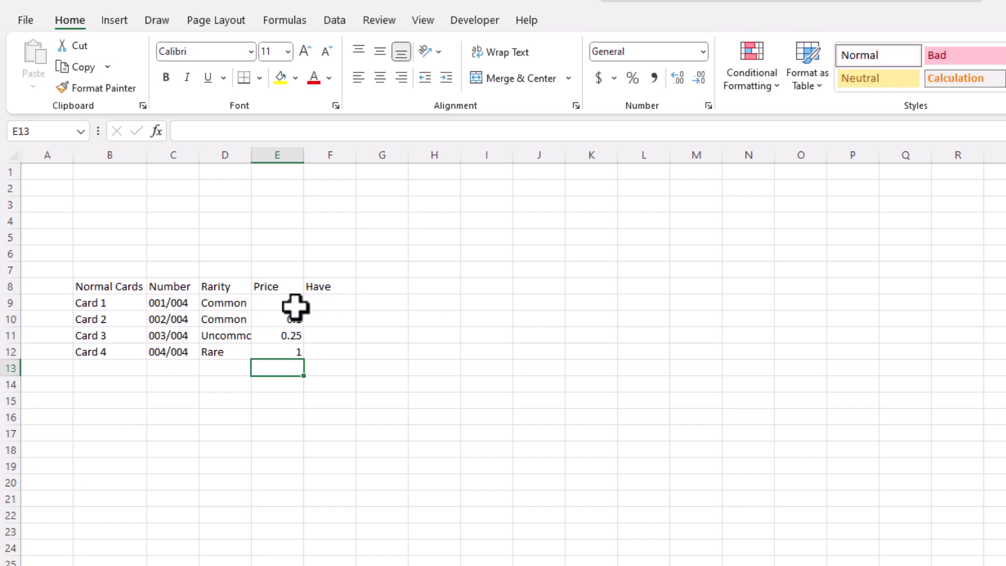
# Format the prices in E9 to E12 as Currency
pyautogui.moveTo(294, 307); pyautogui.dragTo(291, 351)
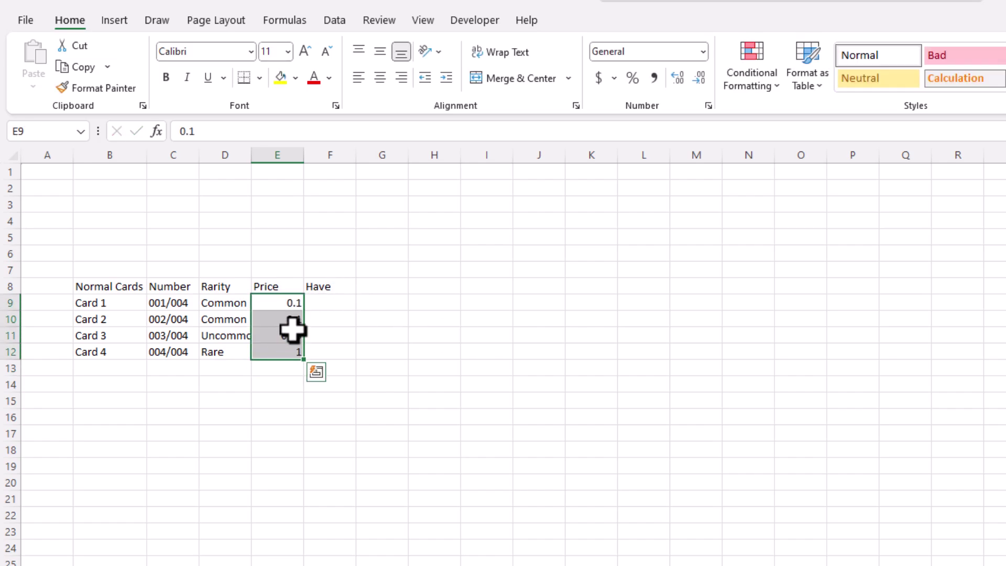
pyautogui.click(703, 51)
pyautogui.click(682, 176)
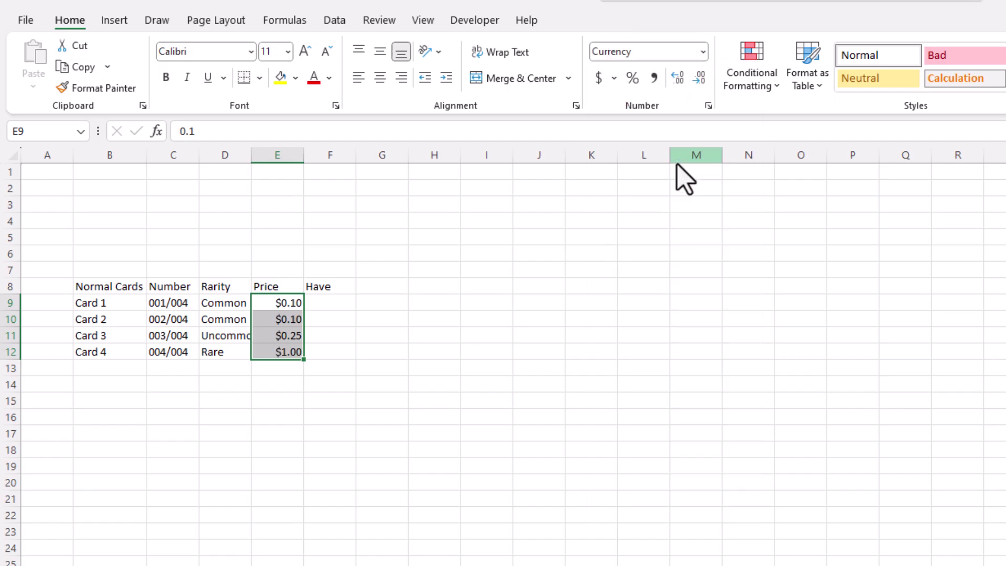
# Try the Accounting format on the prices in E9 to E12, and set them back to Currency
pyautogui.click(703, 52)
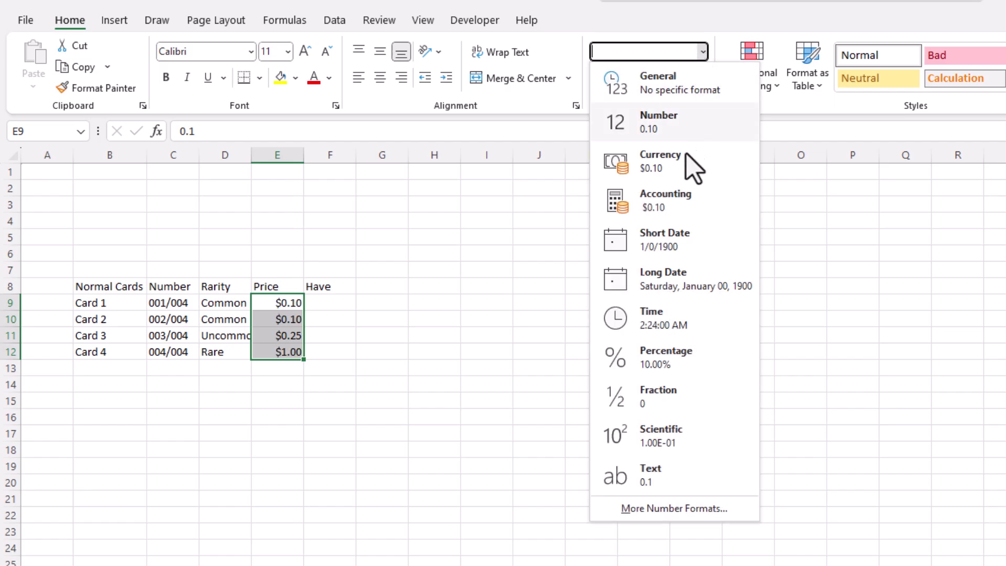
pyautogui.click(671, 201)
pyautogui.click(703, 51)
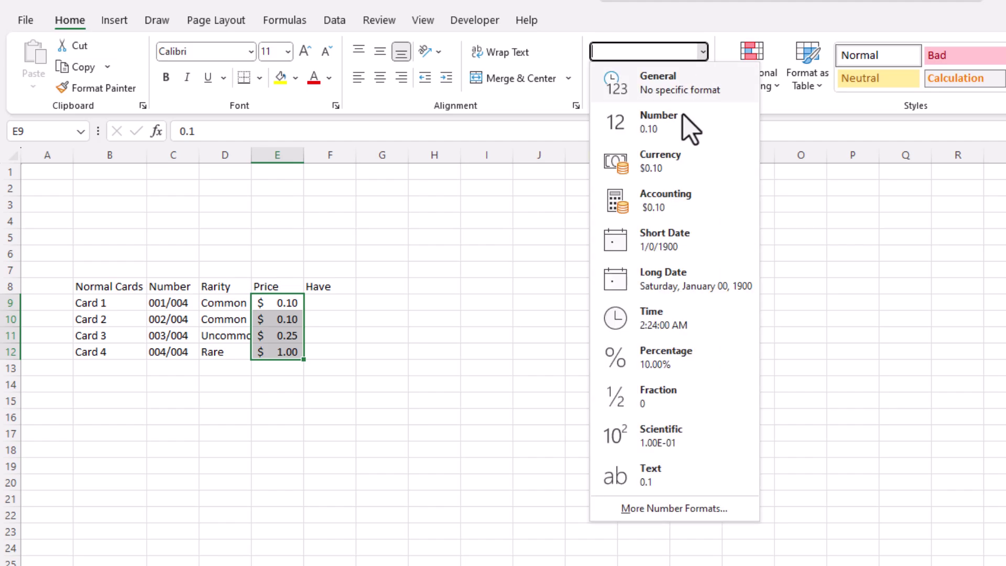
pyautogui.click(669, 176)
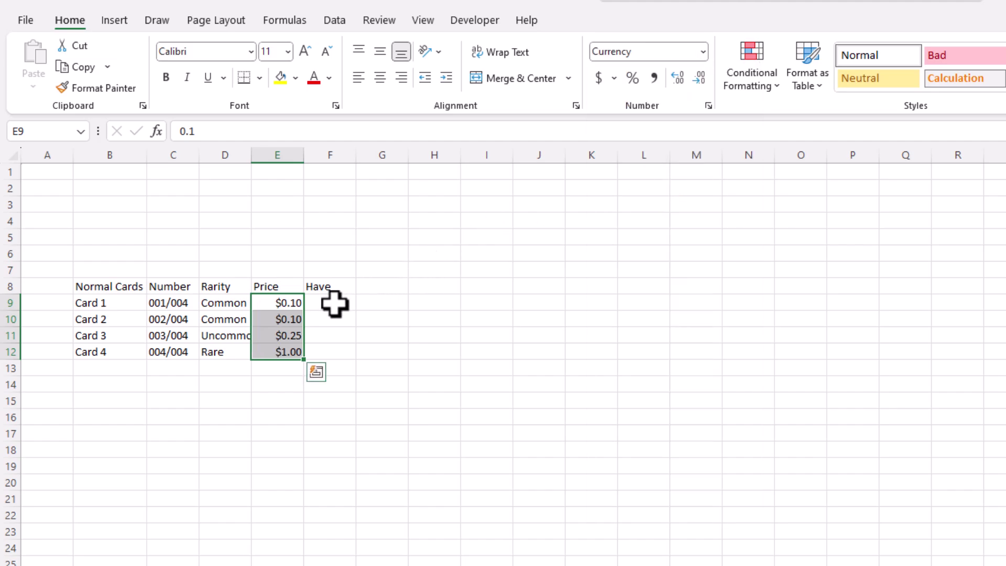
# Turn the card list in B8:F12 into an Excel table with its first row as headers
pyautogui.click(334, 303)
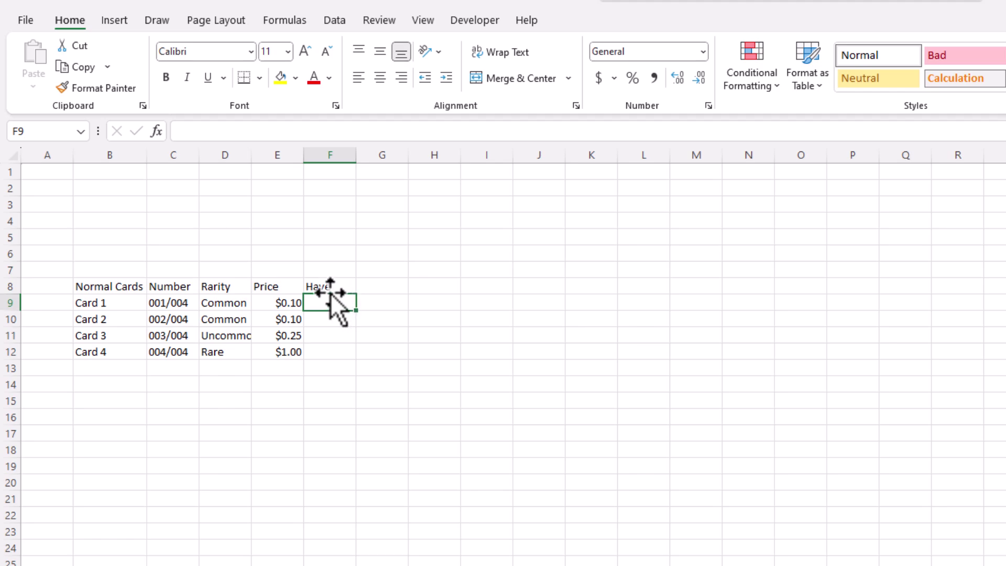
pyautogui.moveTo(115, 285)
pyautogui.mouseDown()
pyautogui.moveTo(344, 287)
pyautogui.moveTo(343, 345)
pyautogui.mouseUp()
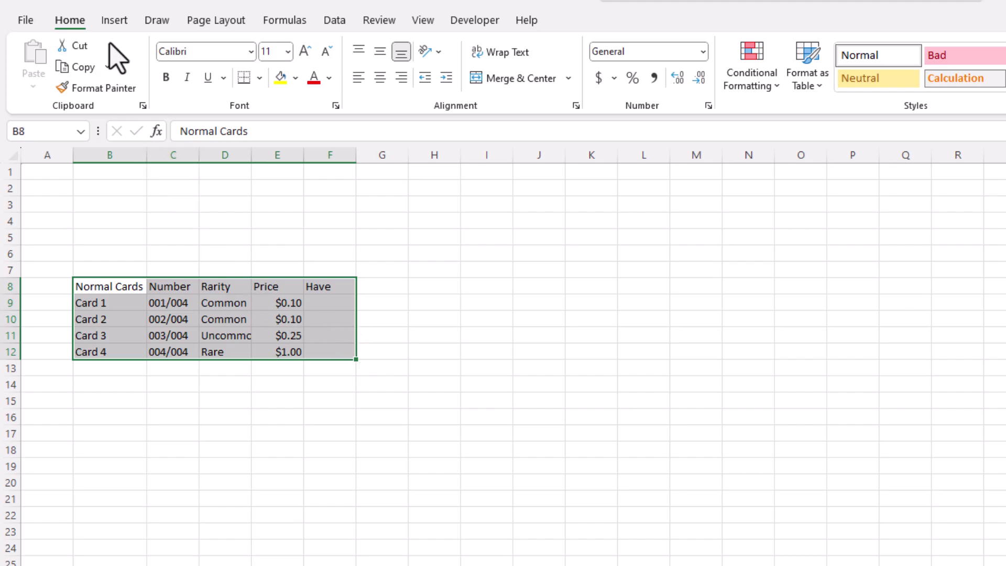
pyautogui.click(117, 21)
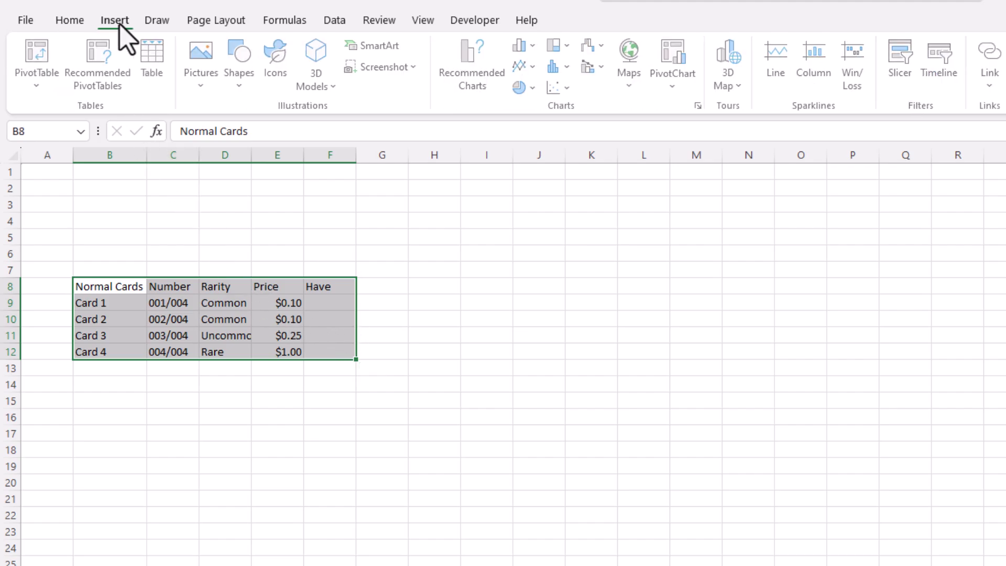
pyautogui.click(156, 72)
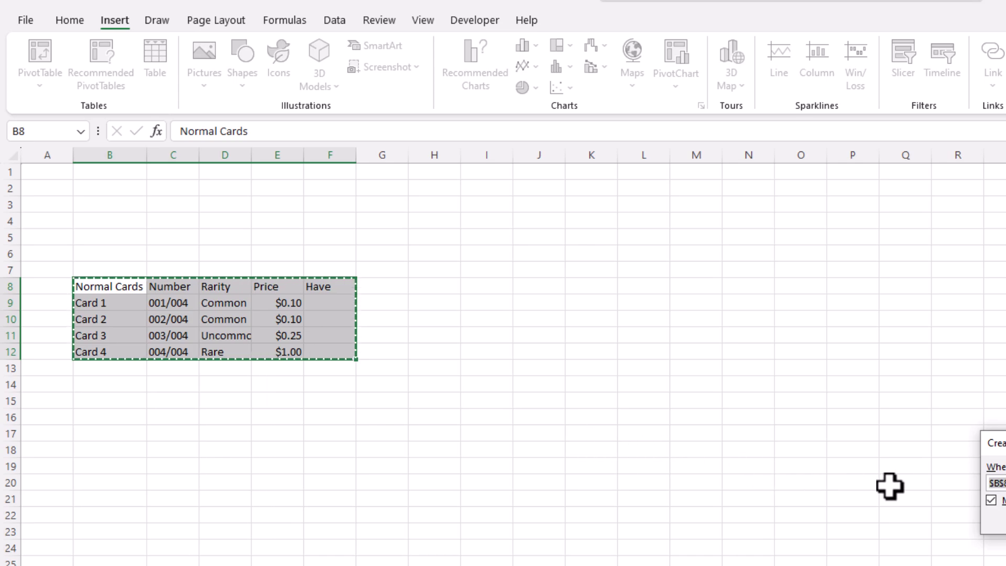
pyautogui.moveTo(999, 443); pyautogui.dragTo(513, 294)
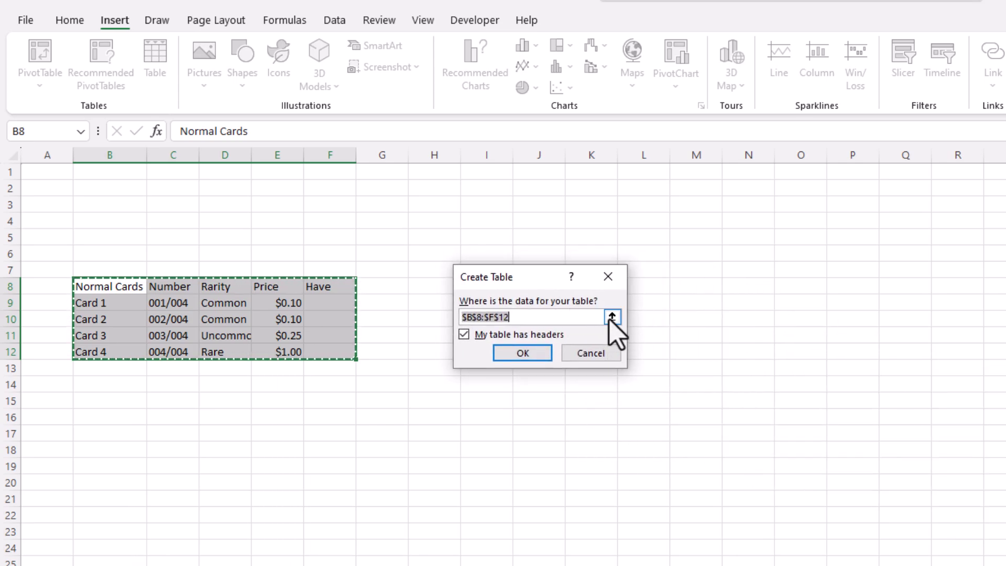
pyautogui.click(612, 317)
pyautogui.moveTo(207, 388); pyautogui.dragTo(539, 488)
pyautogui.moveTo(797, 401); pyautogui.dragTo(582, 564)
pyautogui.moveTo(108, 288); pyautogui.dragTo(327, 352)
pyautogui.click(612, 304)
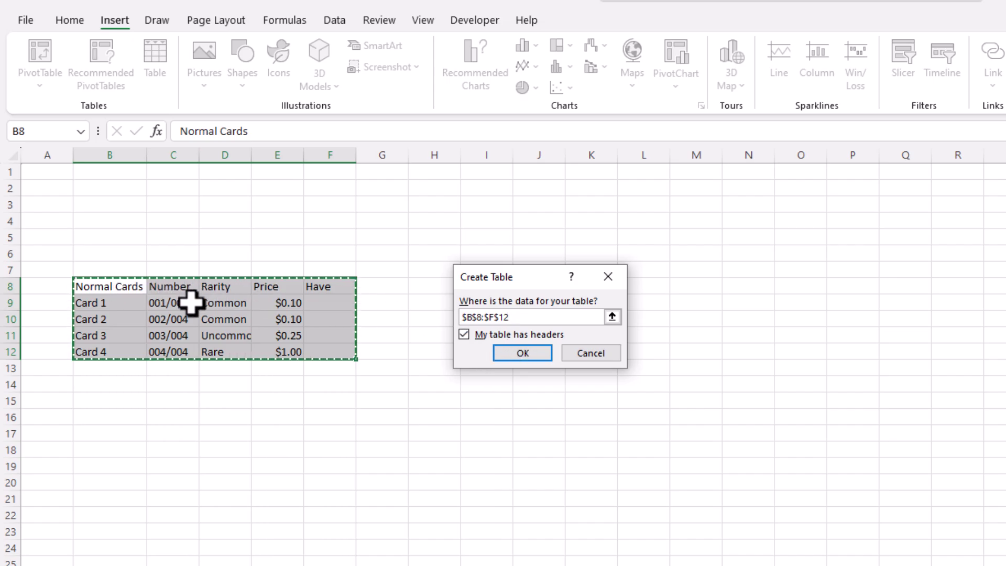
pyautogui.click(523, 353)
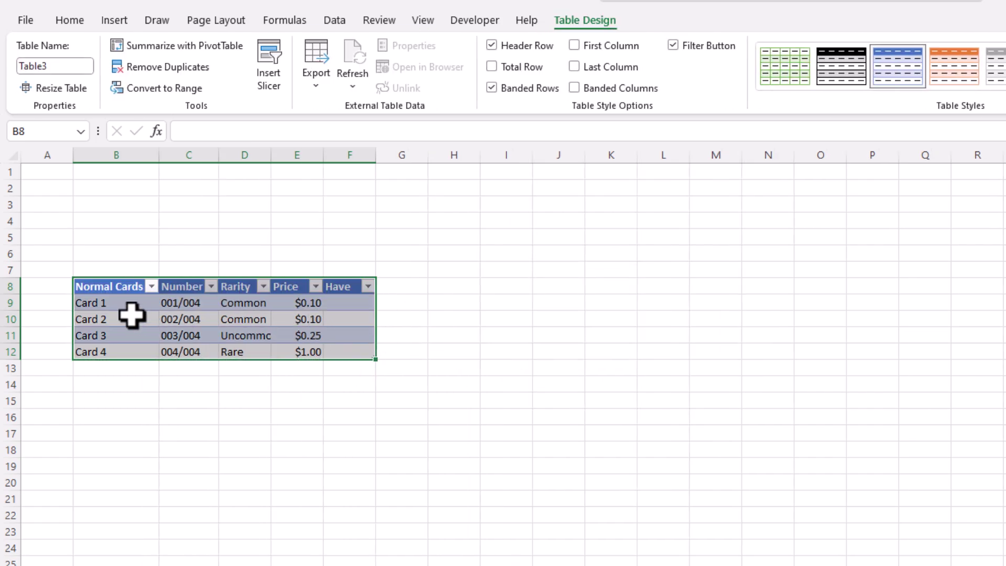
# Name the new table Card_List
pyautogui.click(56, 66)
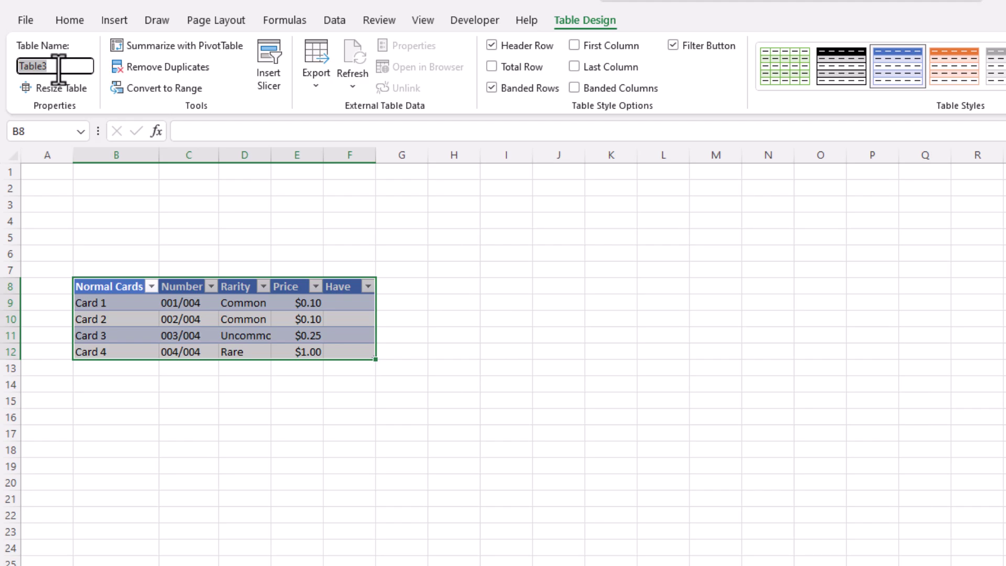
pyautogui.write('Card_List')
pyautogui.press('Return')
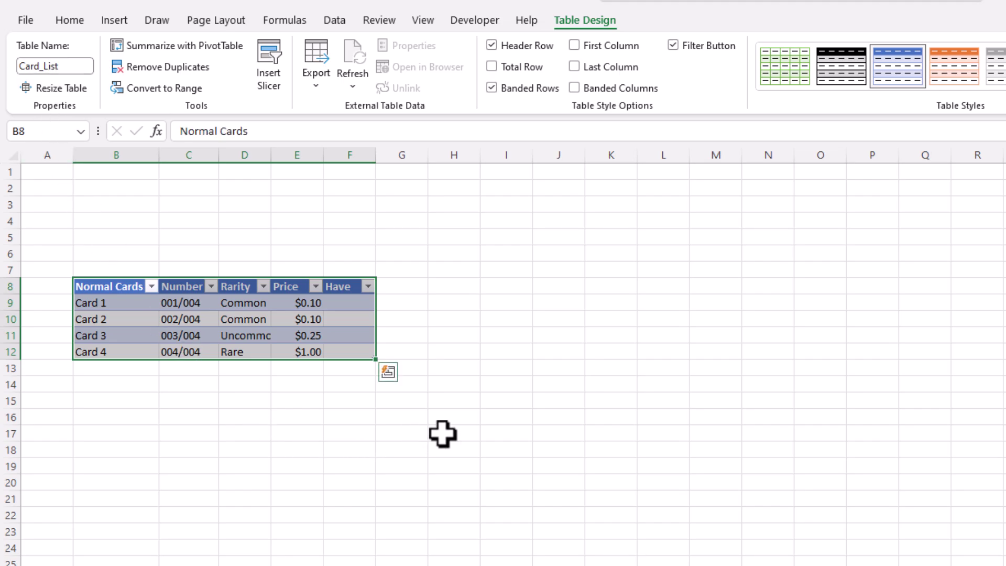
pyautogui.click(559, 416)
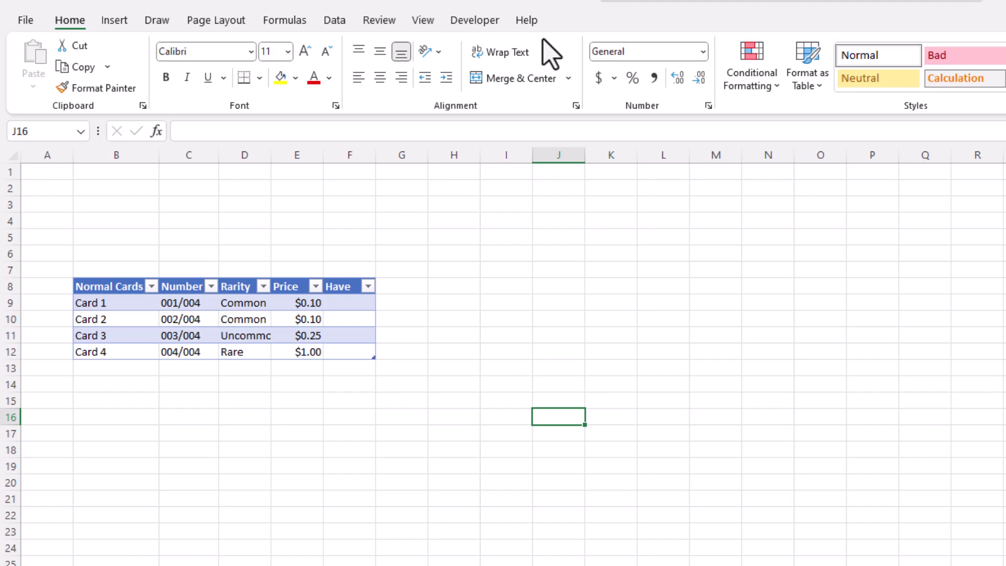
# Examine the ribbon customization options for the Developer tab and the popular commands, and cancel the dialog
pyautogui.rightClick(580, 26)
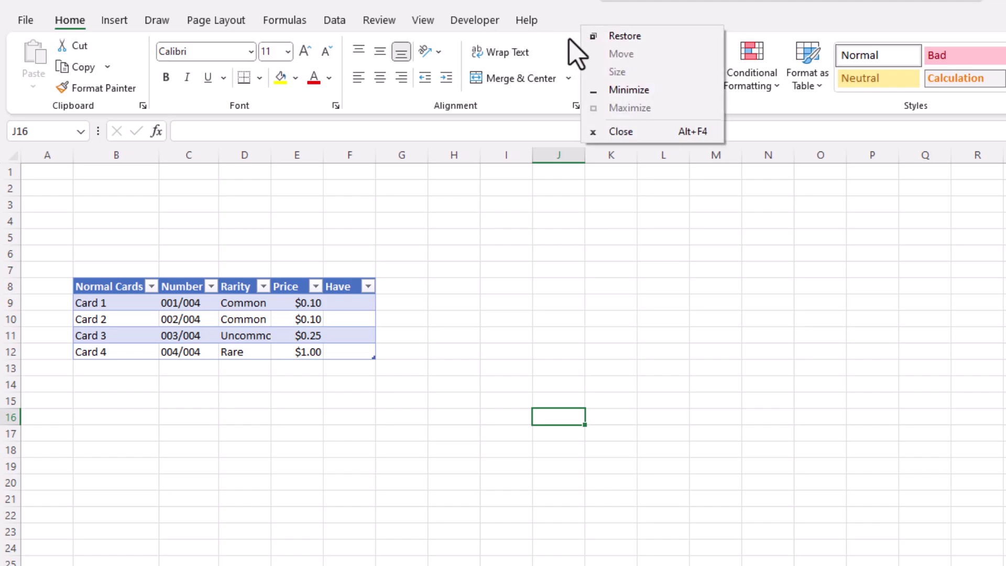
pyautogui.rightClick(571, 41)
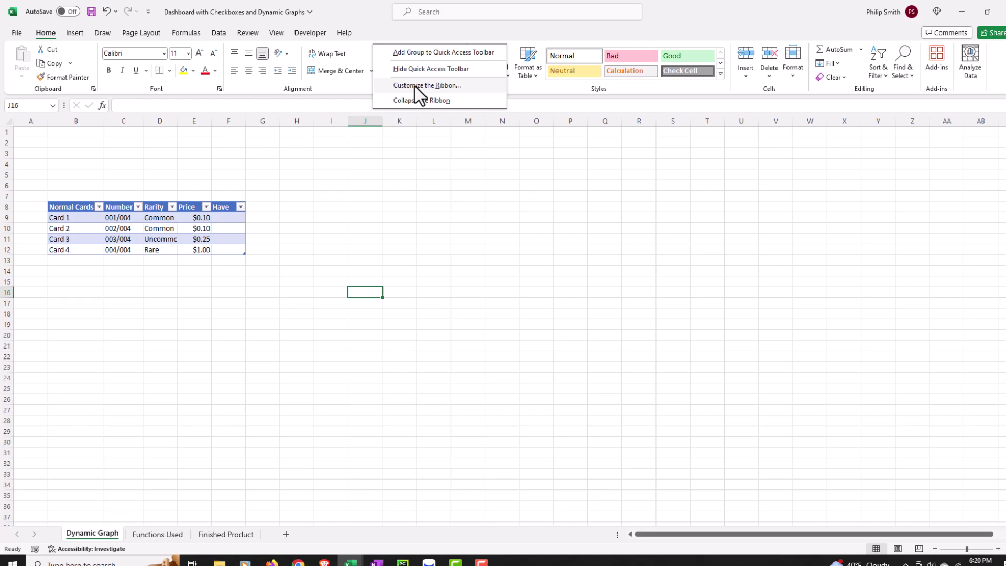
pyautogui.click(574, 96)
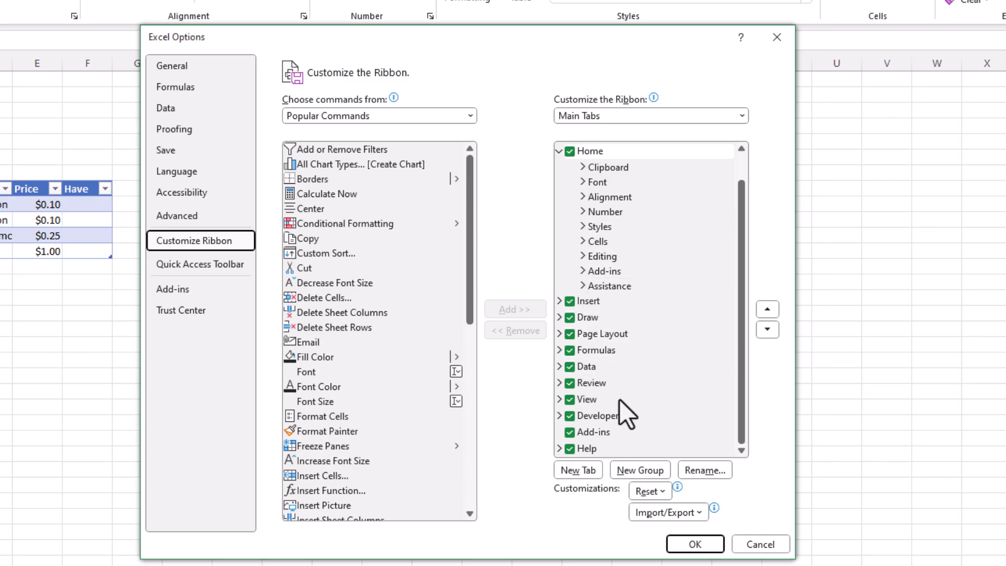
pyautogui.click(569, 417)
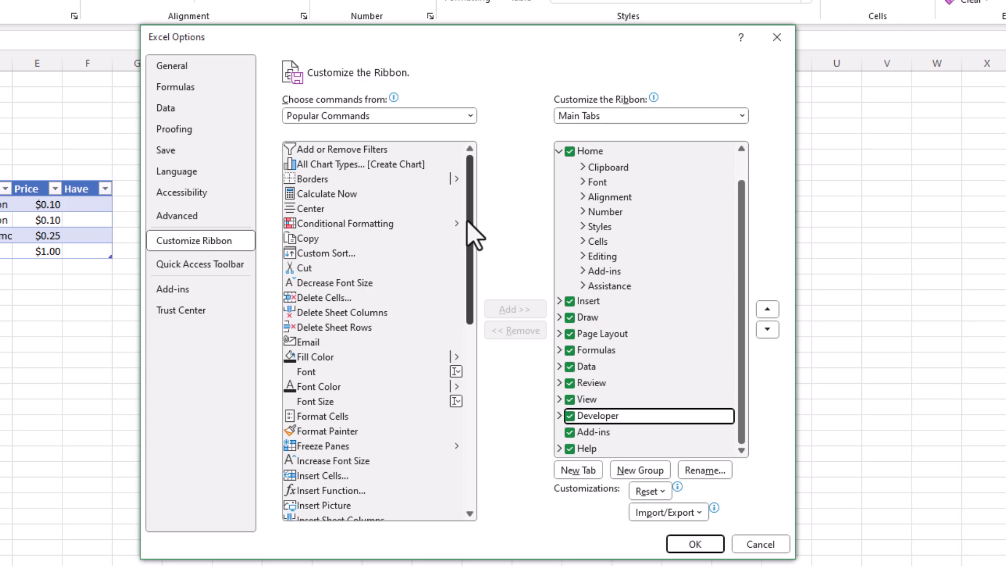
pyautogui.moveTo(467, 221); pyautogui.dragTo(471, 399)
pyautogui.click(325, 316)
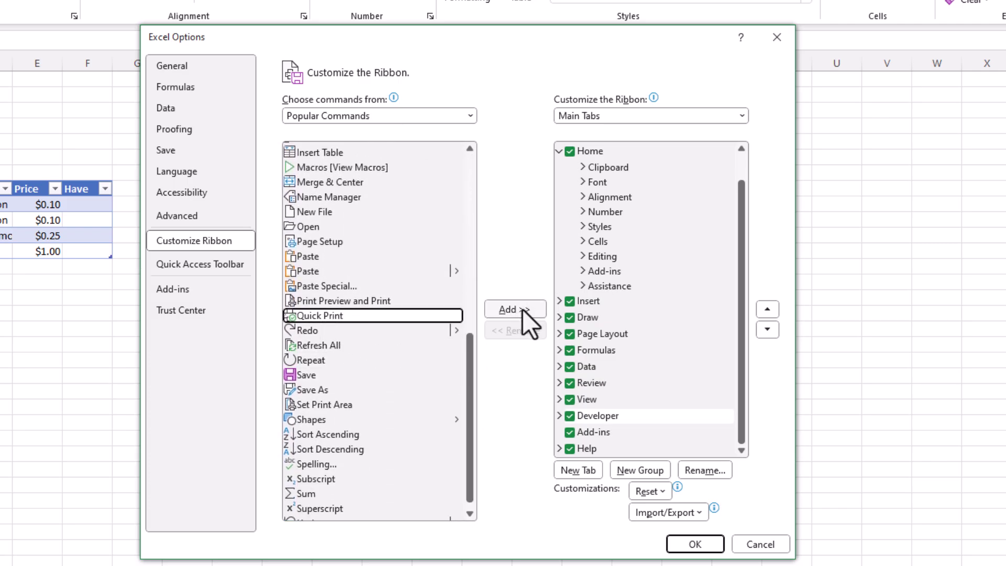
pyautogui.click(769, 543)
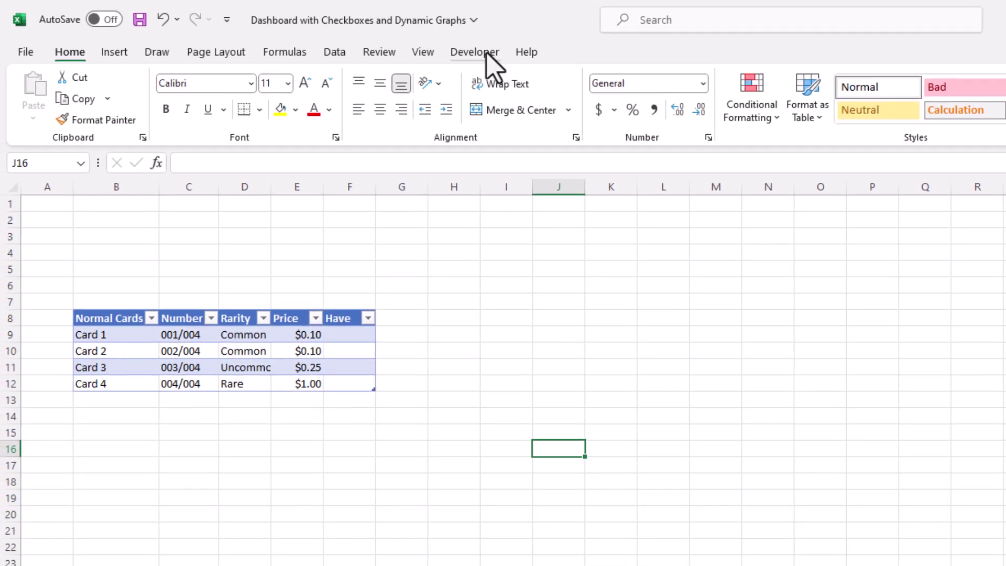
# Draw a checkbox form control over the Have cell of Card 1 (F9)
pyautogui.click(477, 52)
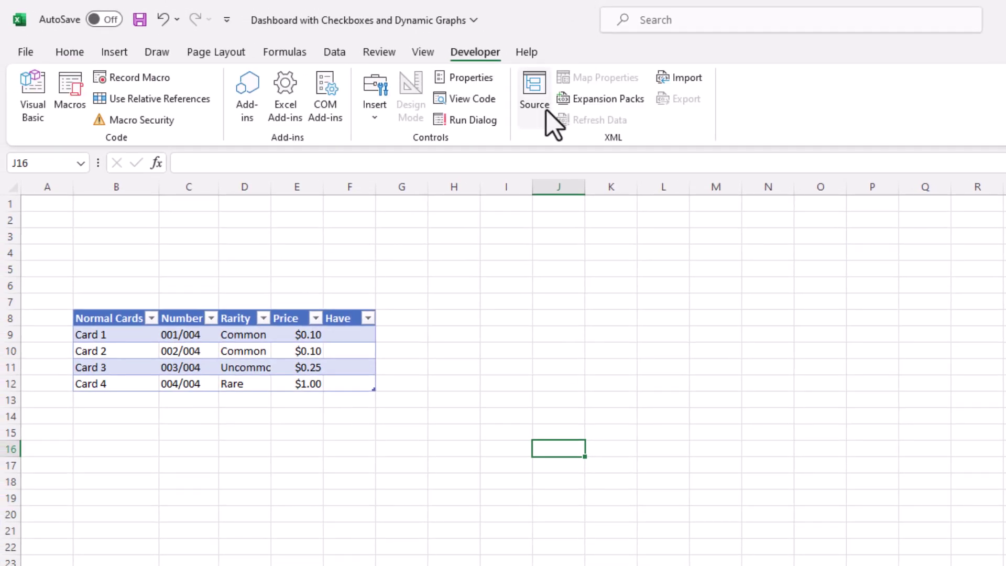
pyautogui.click(374, 122)
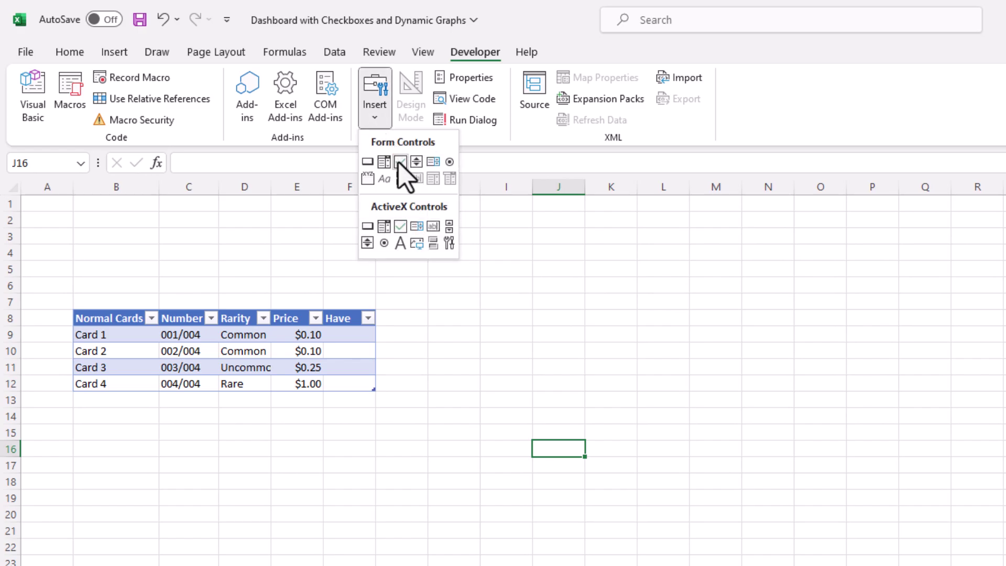
pyautogui.click(399, 162)
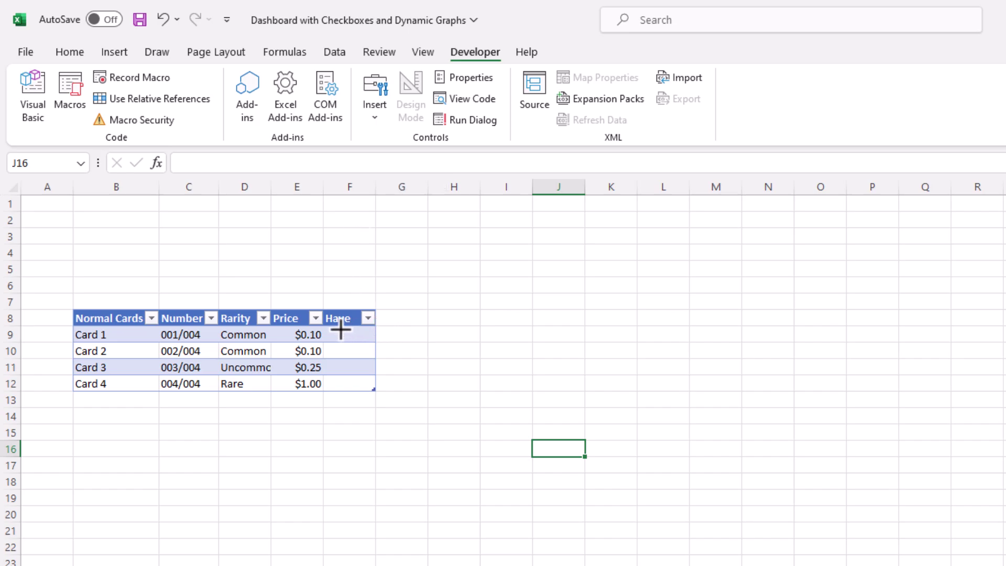
pyautogui.moveTo(340, 328); pyautogui.dragTo(367, 348)
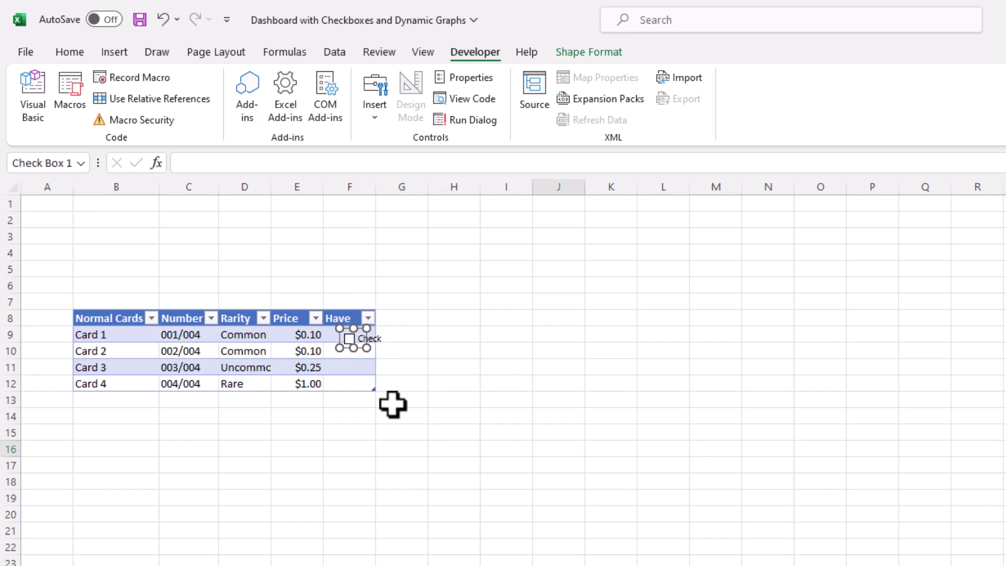
pyautogui.hotkey('ctrl', 'd')
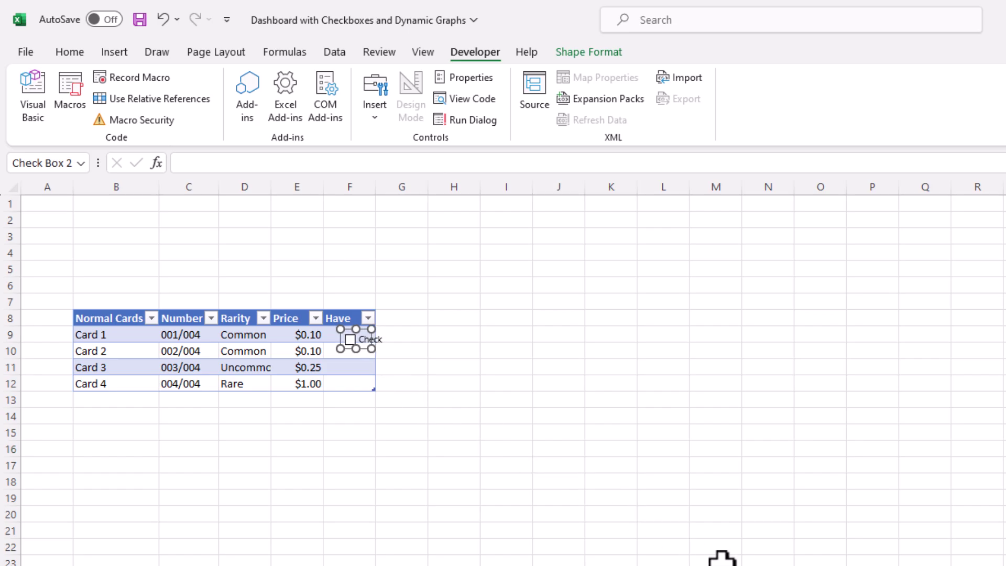
# Remove the label text from the Card 1 checkbox so only the box is left
pyautogui.rightClick(365, 344)
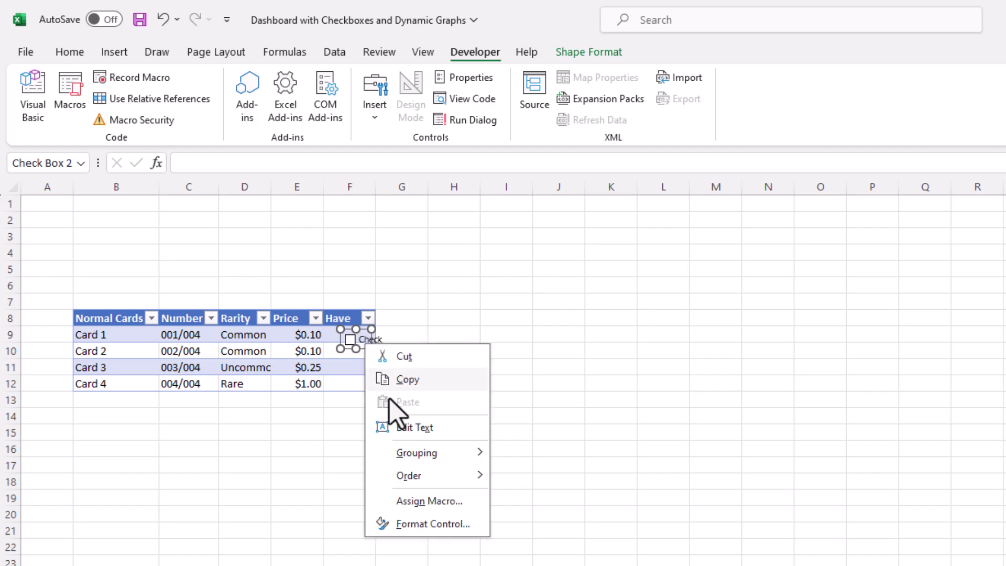
pyautogui.click(404, 429)
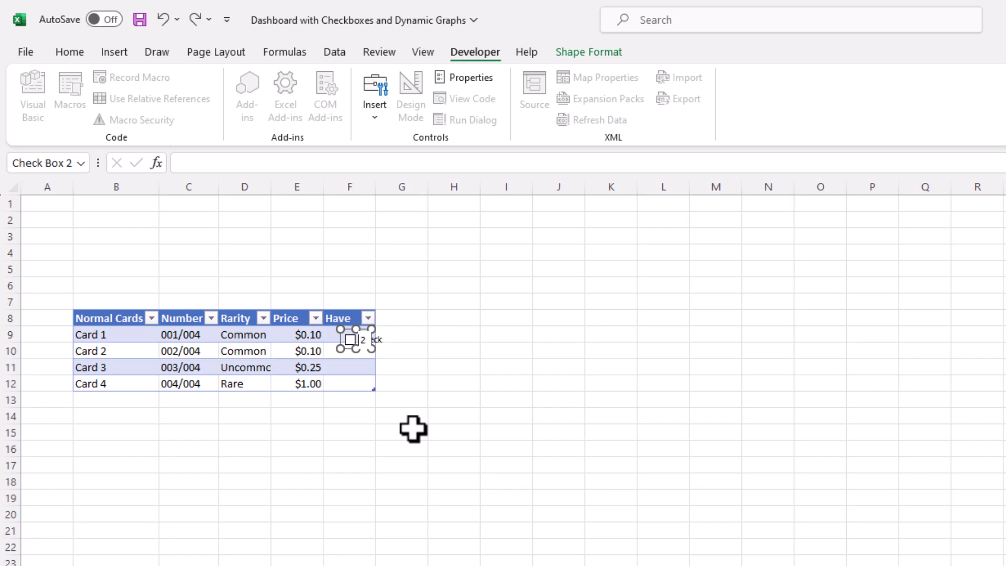
pyautogui.click(550, 485)
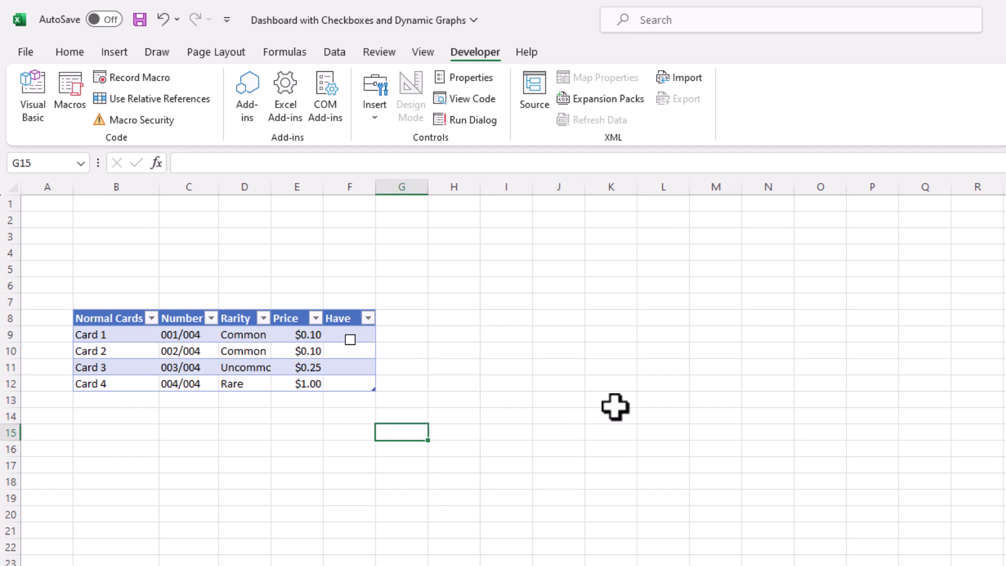
# Reposition the Card 1 checkbox so it sits inside its Have cell (F9)
pyautogui.click(349, 341)
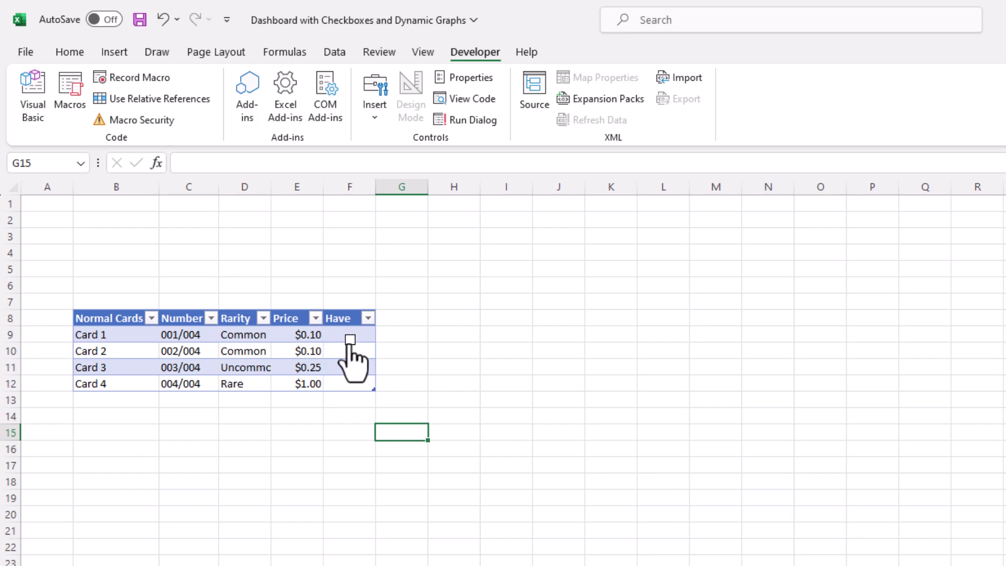
pyautogui.rightClick(349, 340)
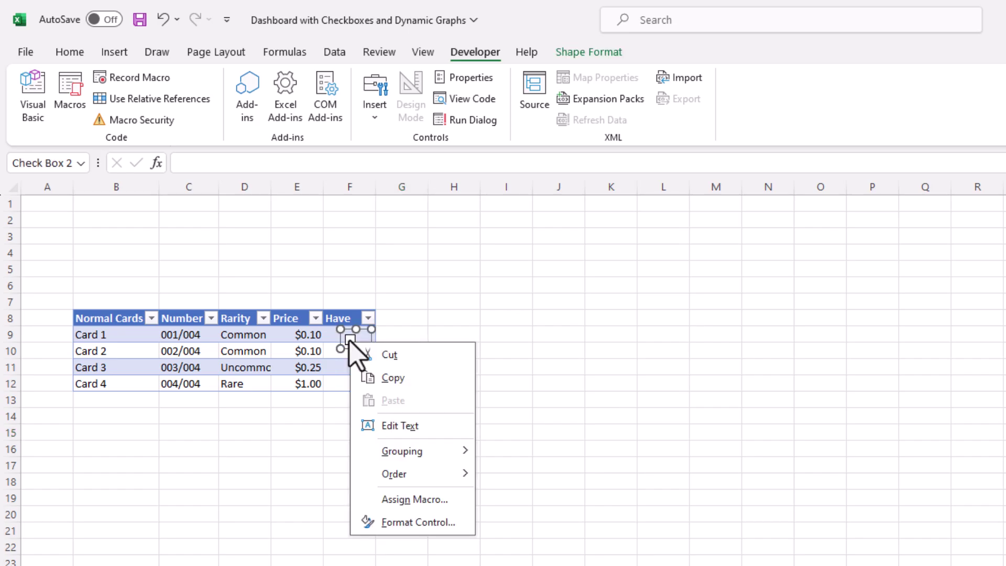
pyautogui.press('Escape')
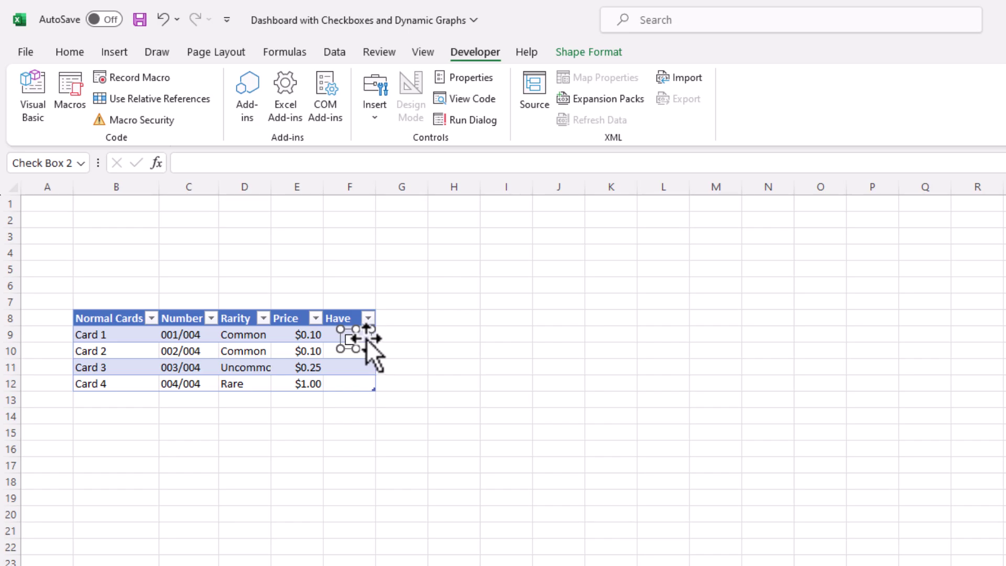
pyautogui.moveTo(367, 339); pyautogui.dragTo(360, 332)
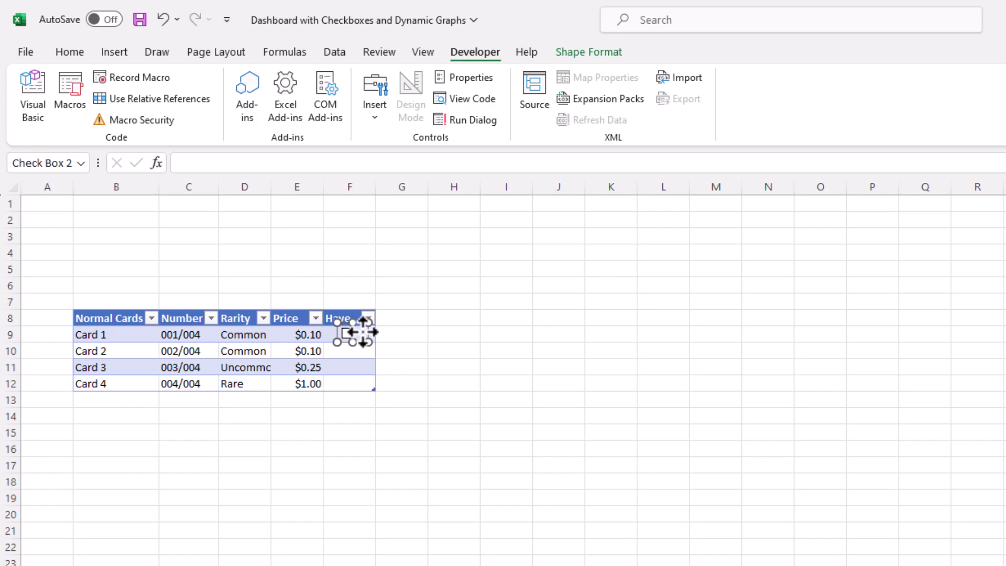
pyautogui.click(468, 414)
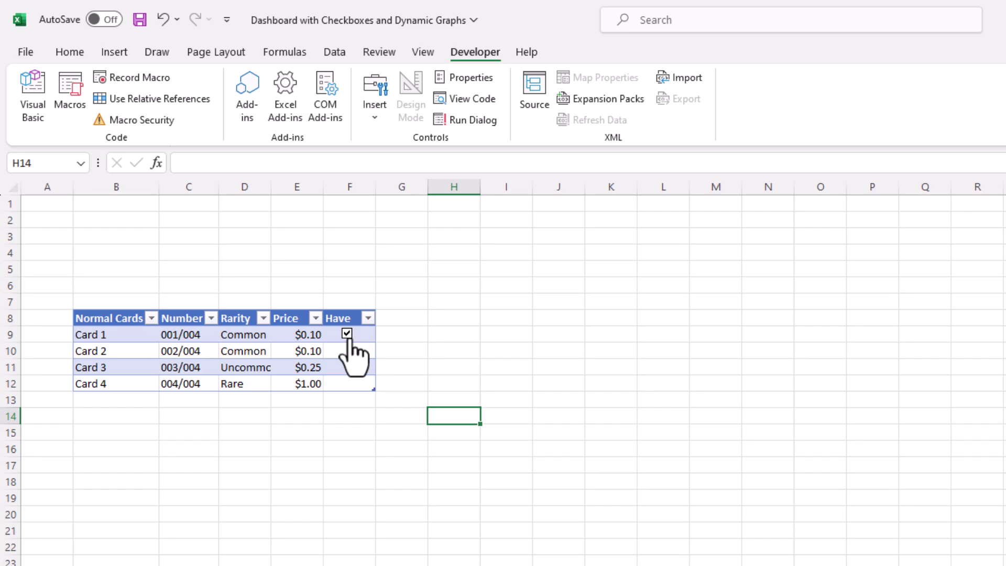
# Clear the Card 1 checkbox and link it to cell $F$9 in its control formatting
pyautogui.click(347, 336)
pyautogui.rightClick(348, 339)
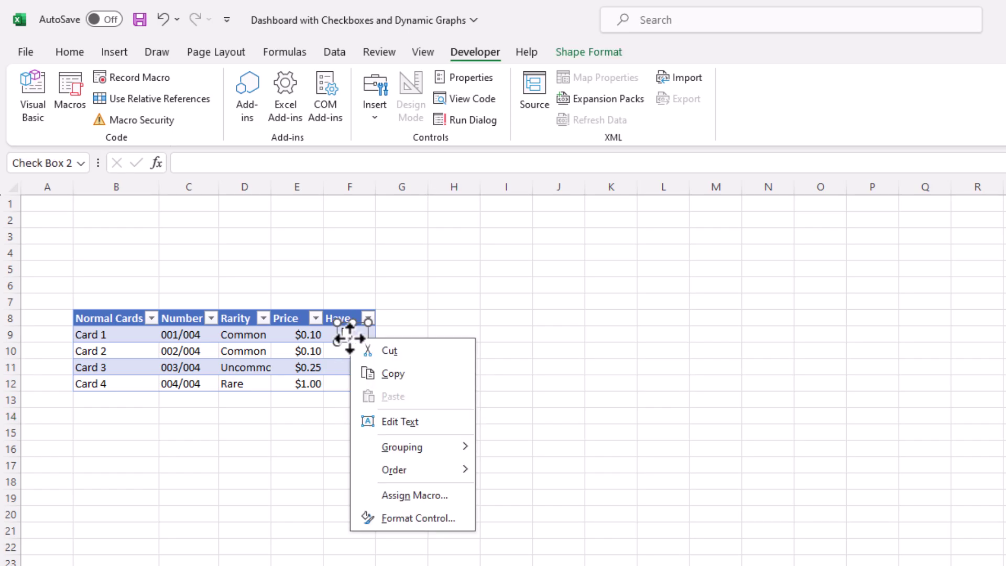
pyautogui.click(401, 520)
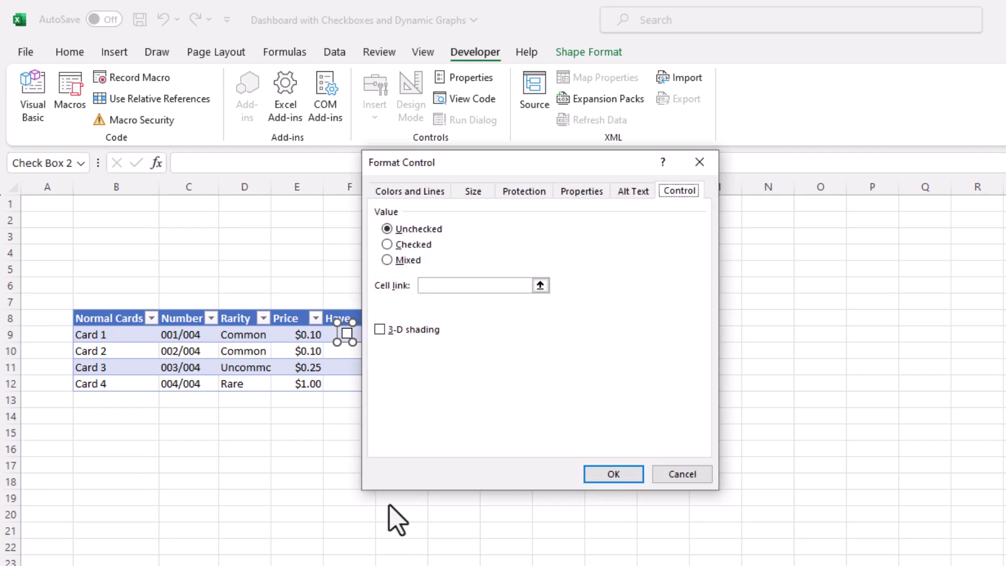
pyautogui.click(541, 287)
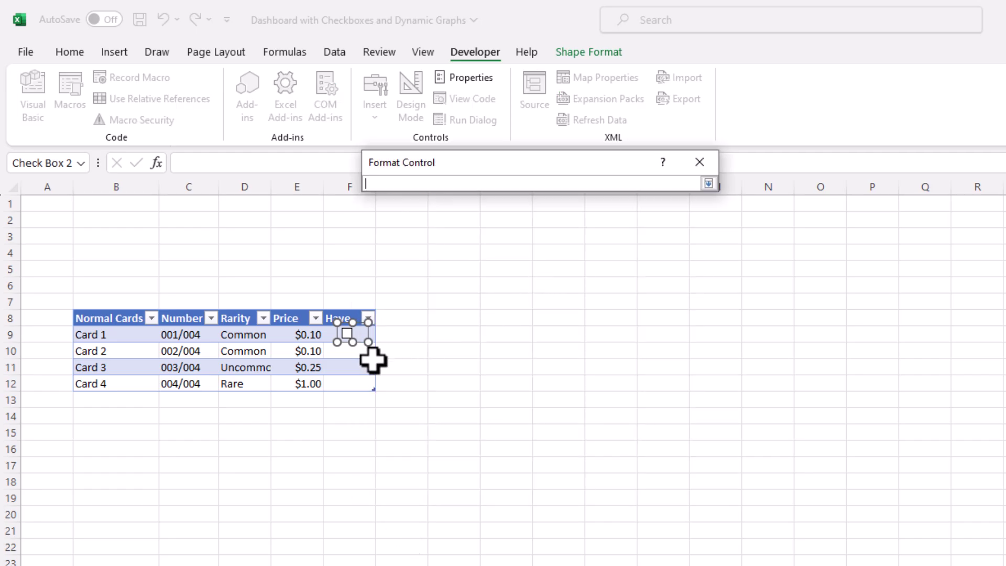
pyautogui.click(329, 336)
pyautogui.click(709, 183)
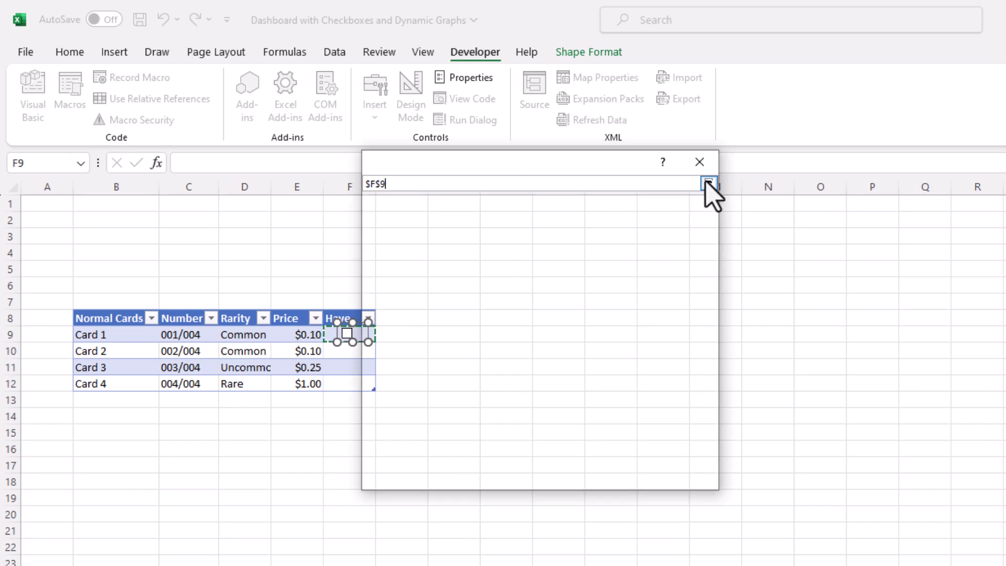
pyautogui.click(610, 474)
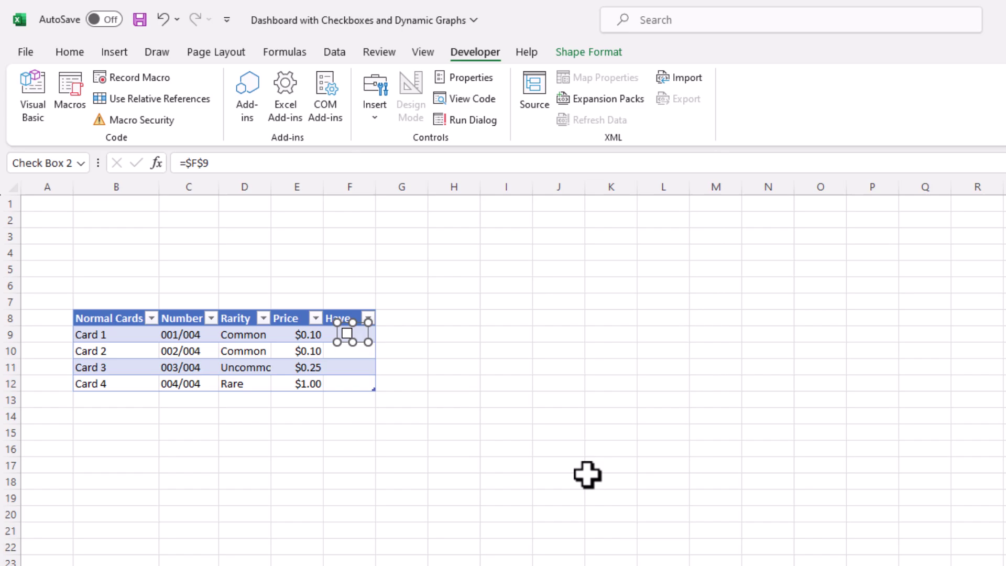
# Toggle the Card 1 checkbox to test its cell link, and undo the last change
pyautogui.click(558, 383)
pyautogui.click(347, 334)
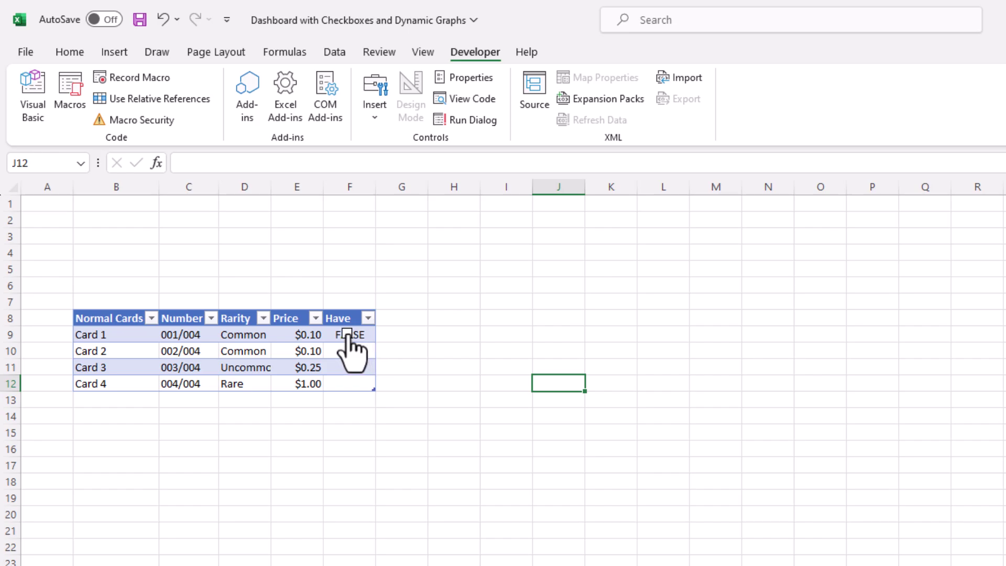
pyautogui.click(417, 386)
pyautogui.hotkey('ctrl', 'z')
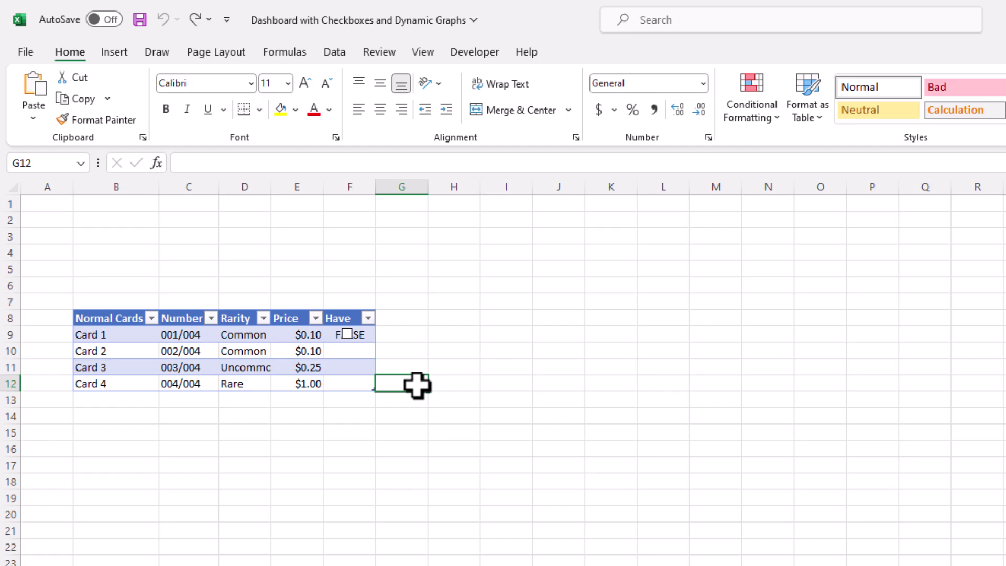
# Copy the Card 1 checkbox and place the duplicate in the Have cell of Card 2 (F10)
pyautogui.rightClick(349, 334)
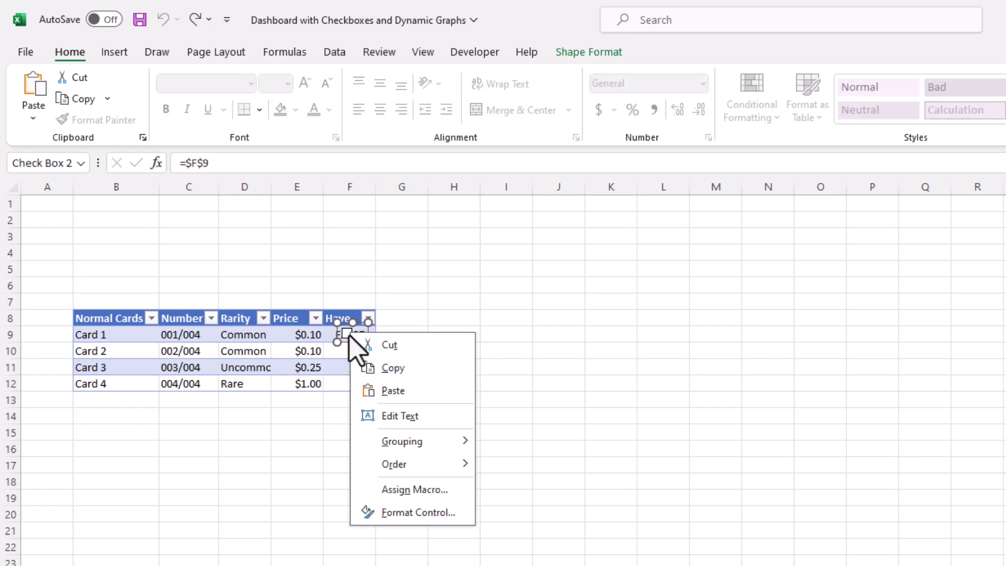
pyautogui.click(388, 368)
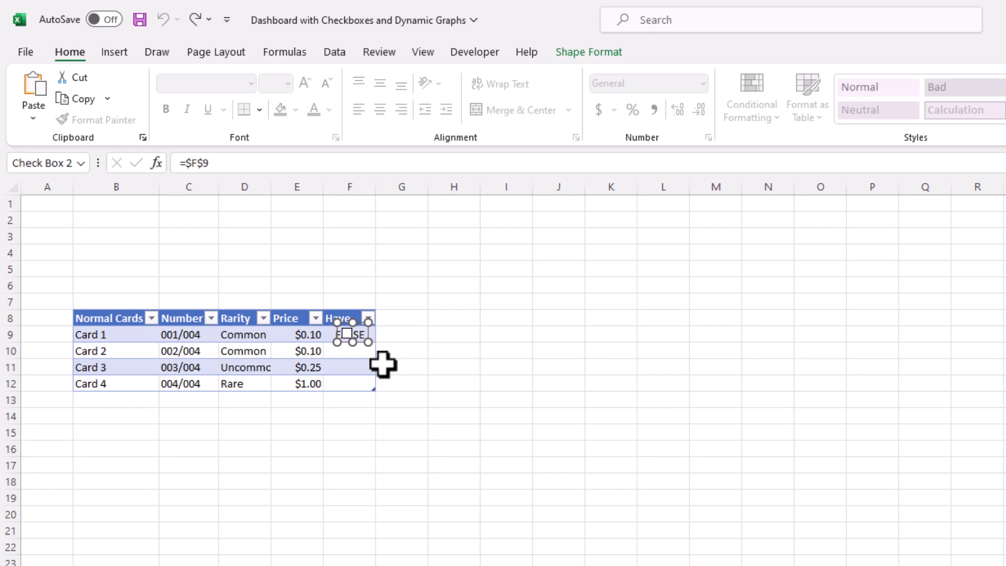
pyautogui.click(410, 385)
pyautogui.hotkey('ctrl', 'v')
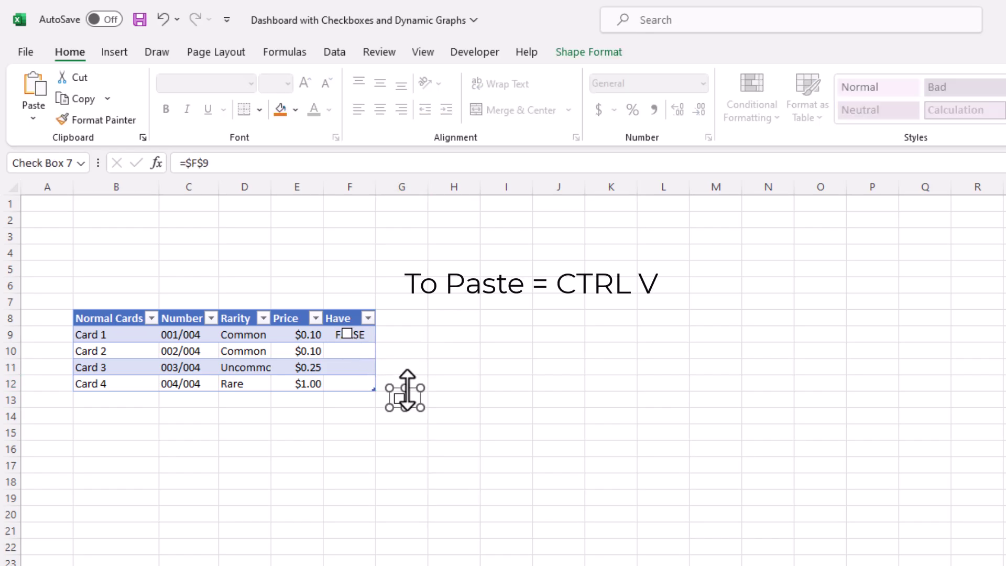
pyautogui.moveTo(413, 390); pyautogui.dragTo(362, 342)
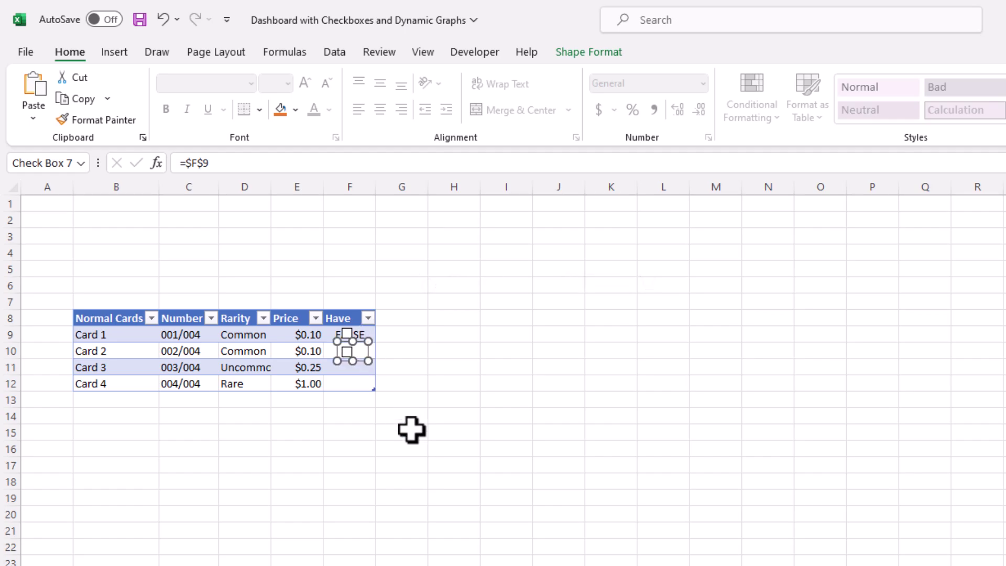
# Paste two more copies of the checkbox and place them in the Have cells of Card 3 and Card 4 (F11 and F12)
pyautogui.click(423, 446)
pyautogui.hotkey('ctrl', 'v')
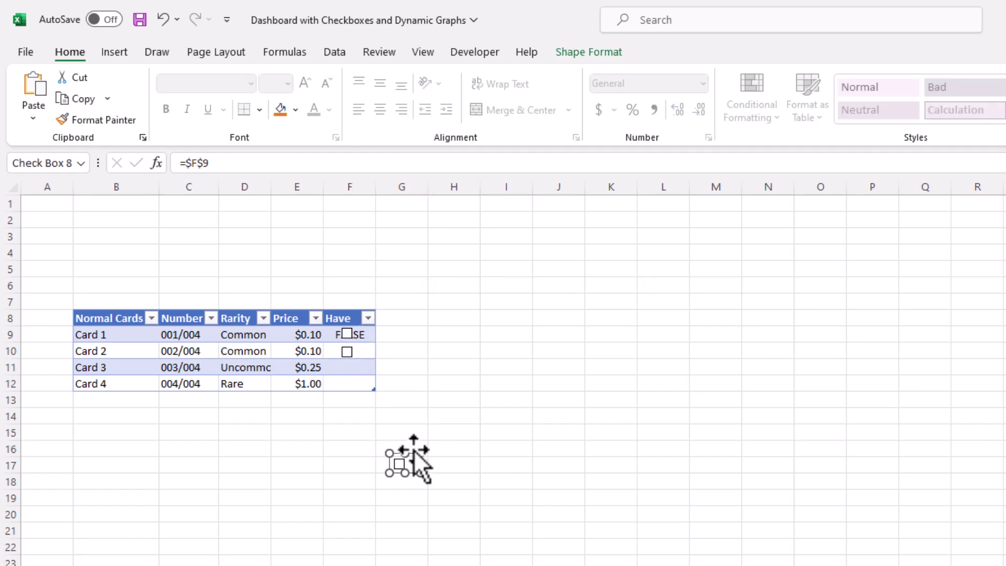
pyautogui.moveTo(413, 456); pyautogui.dragTo(357, 354)
pyautogui.click(465, 459)
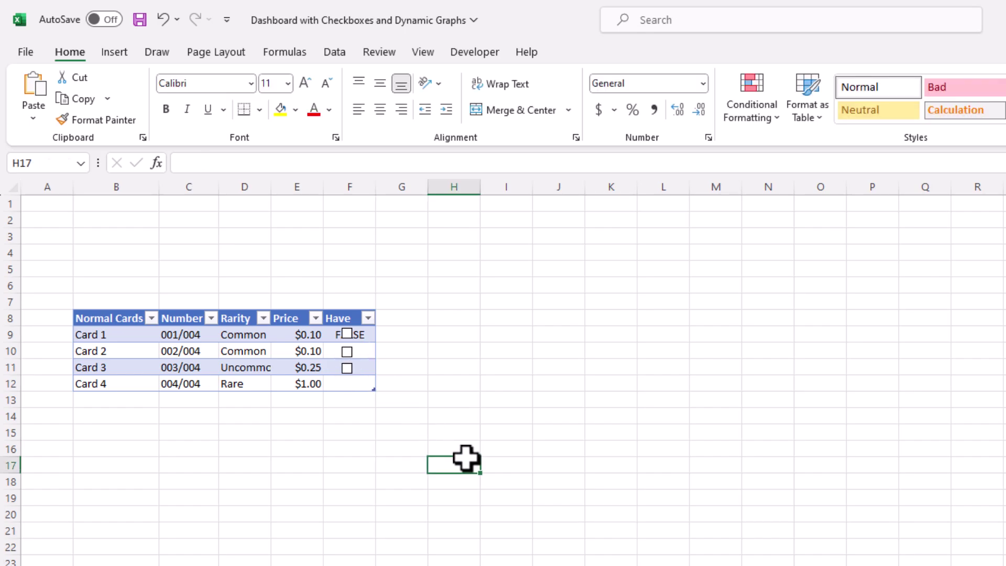
pyautogui.hotkey('ctrl', 'v')
pyautogui.moveTo(465, 481); pyautogui.dragTo(361, 372)
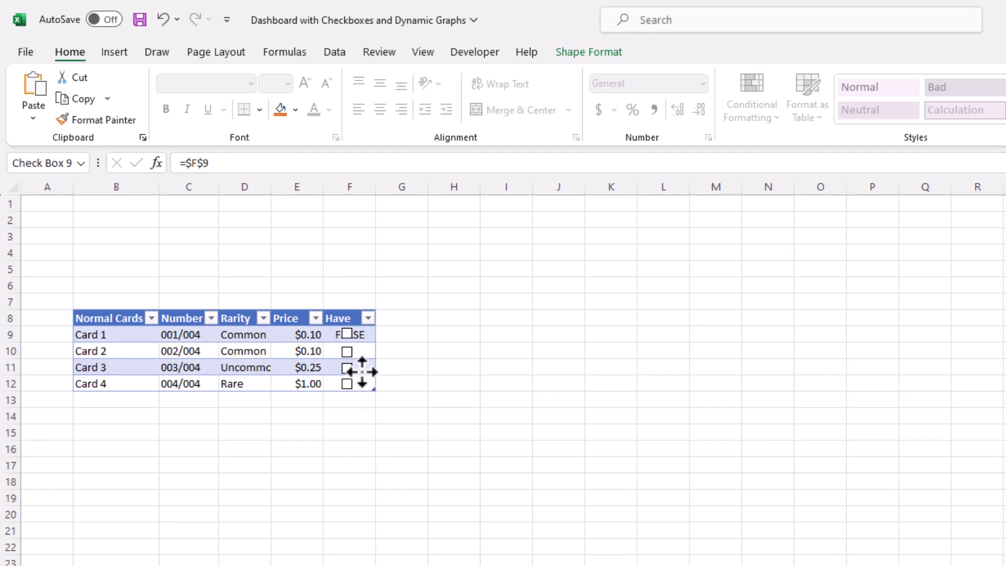
pyautogui.click(413, 436)
# Change the cell link of the Card 2 checkbox to $F$10
pyautogui.click(349, 357)
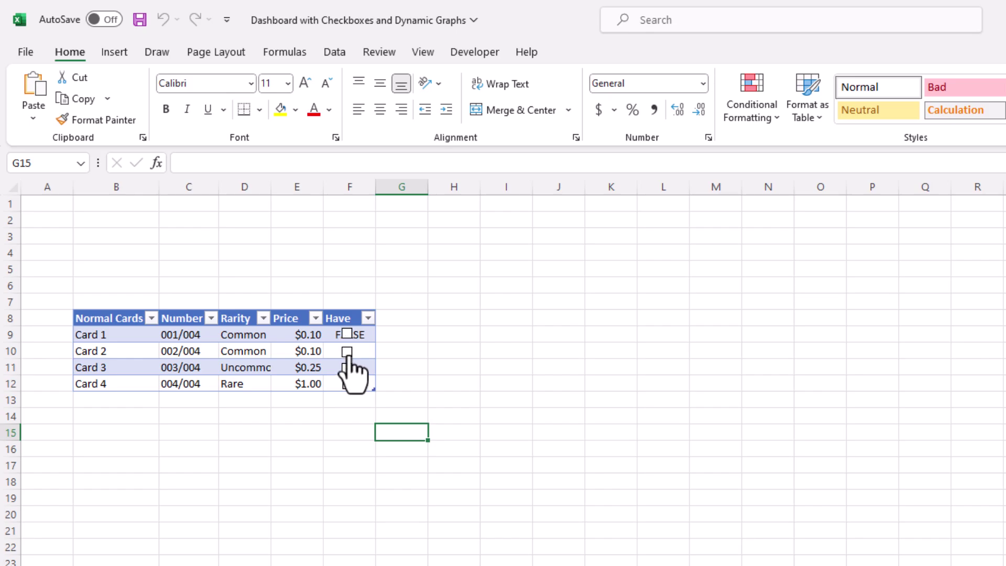
pyautogui.rightClick(349, 353)
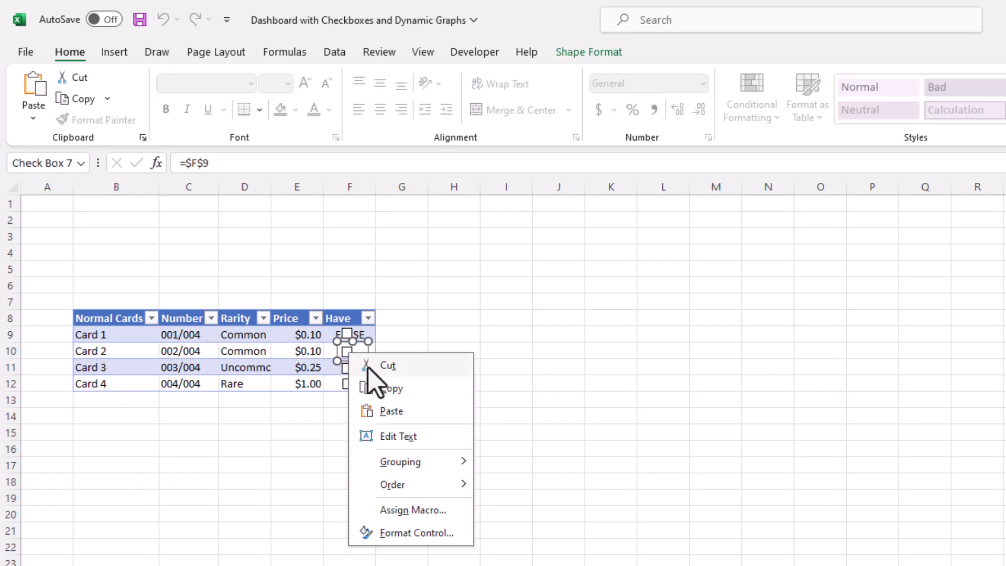
pyautogui.click(407, 534)
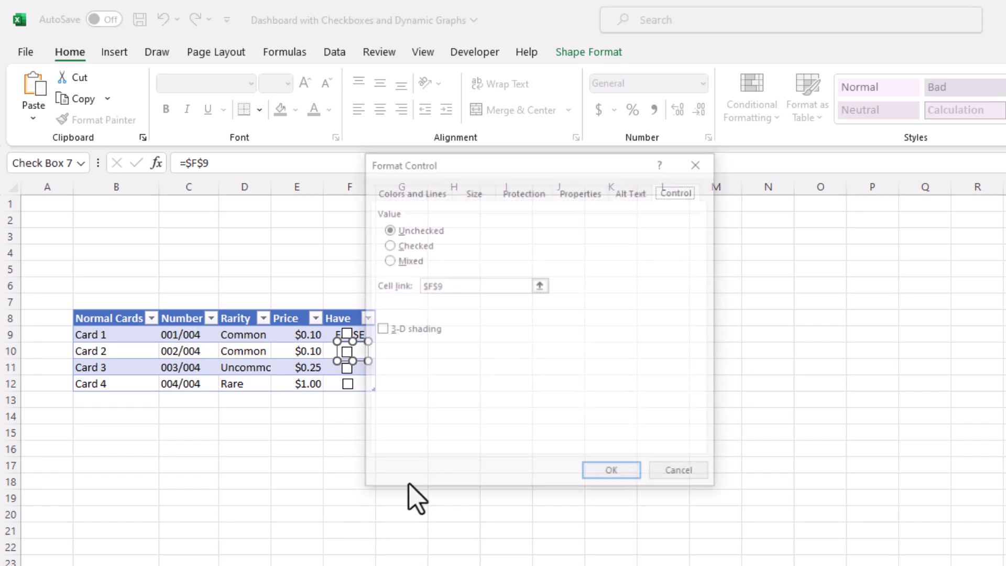
pyautogui.click(541, 286)
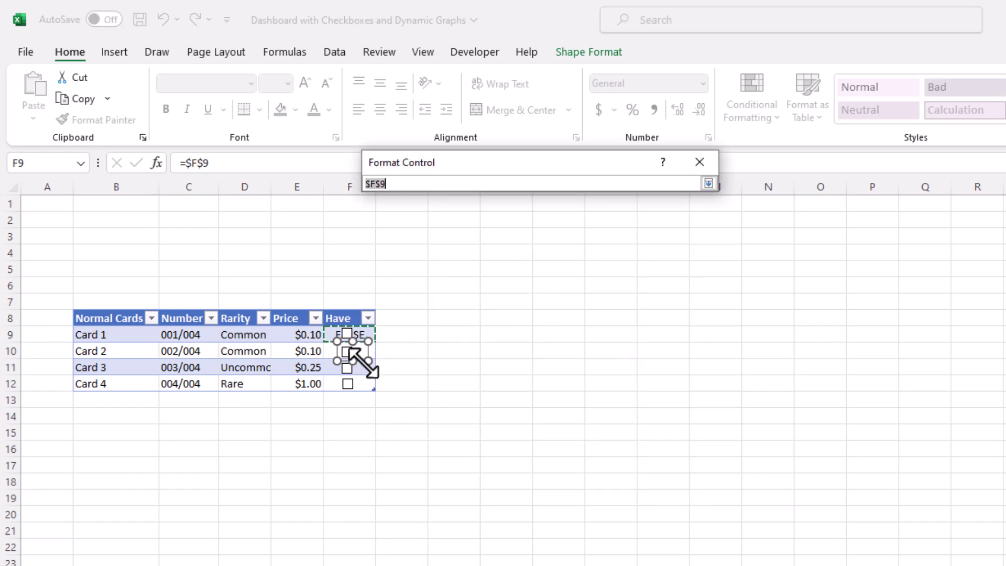
pyautogui.click(330, 352)
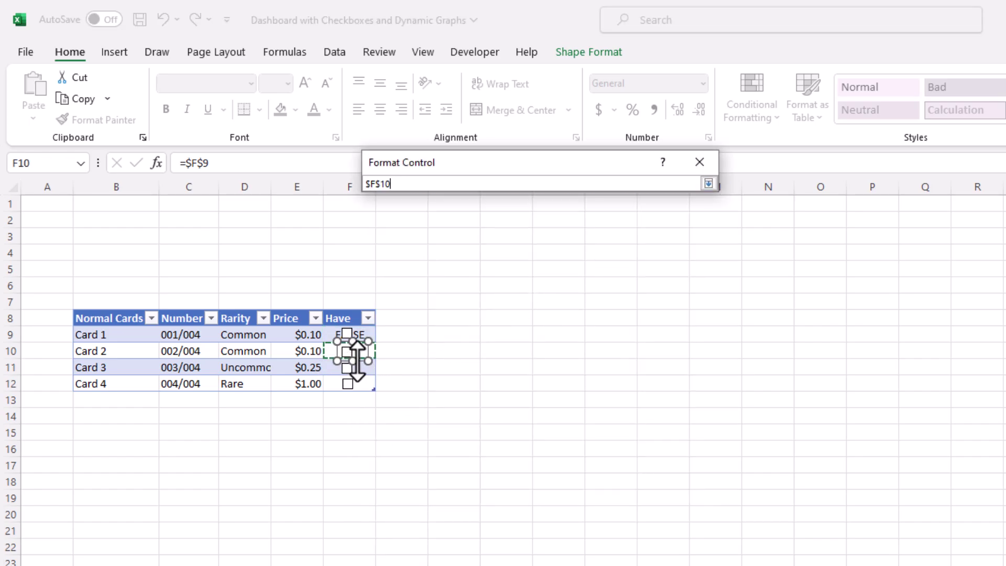
pyautogui.press('Return')
pyautogui.press('Return')
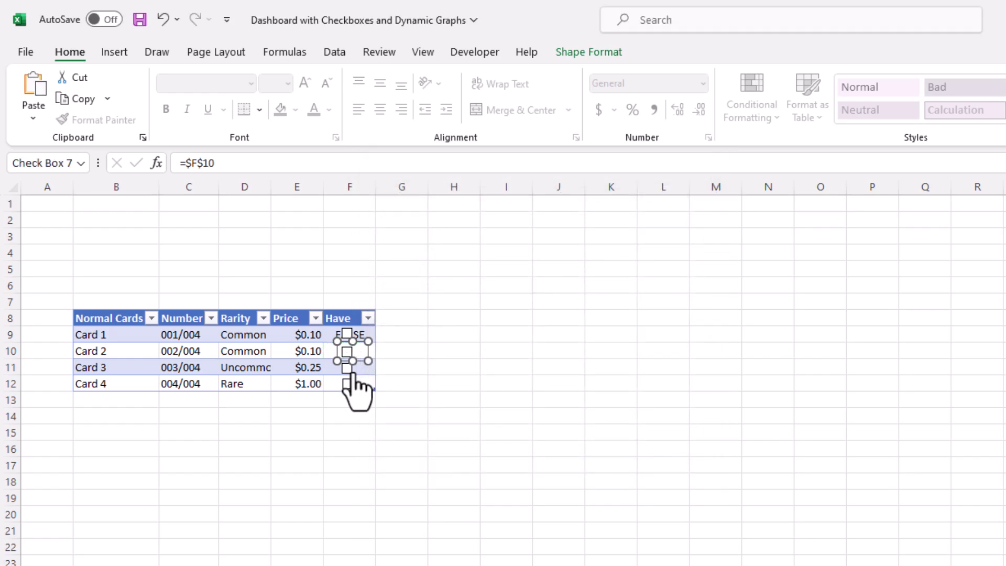
# Change the cell link of the Card 3 checkbox to $F$11
pyautogui.rightClick(346, 369)
pyautogui.click(394, 521)
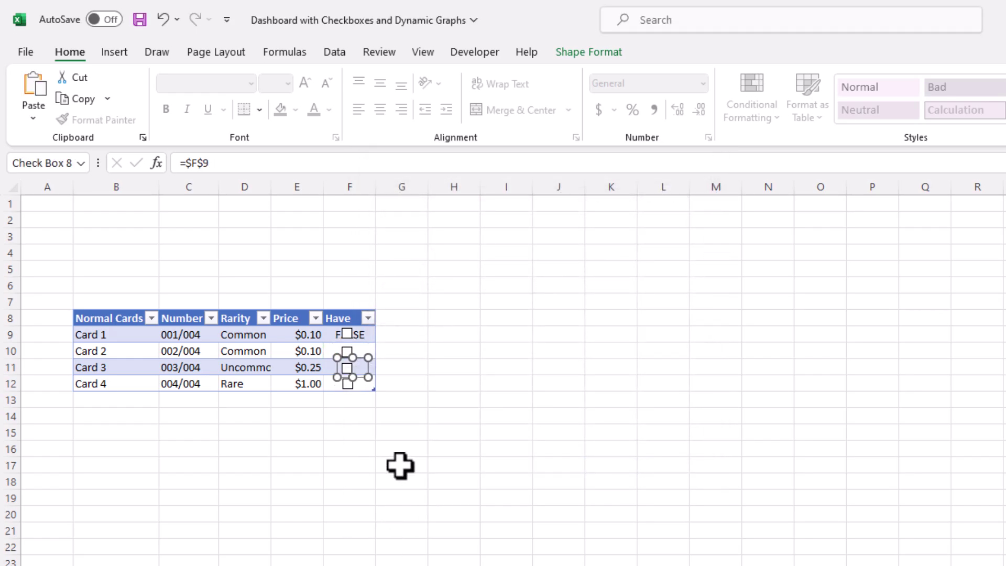
pyautogui.click(540, 285)
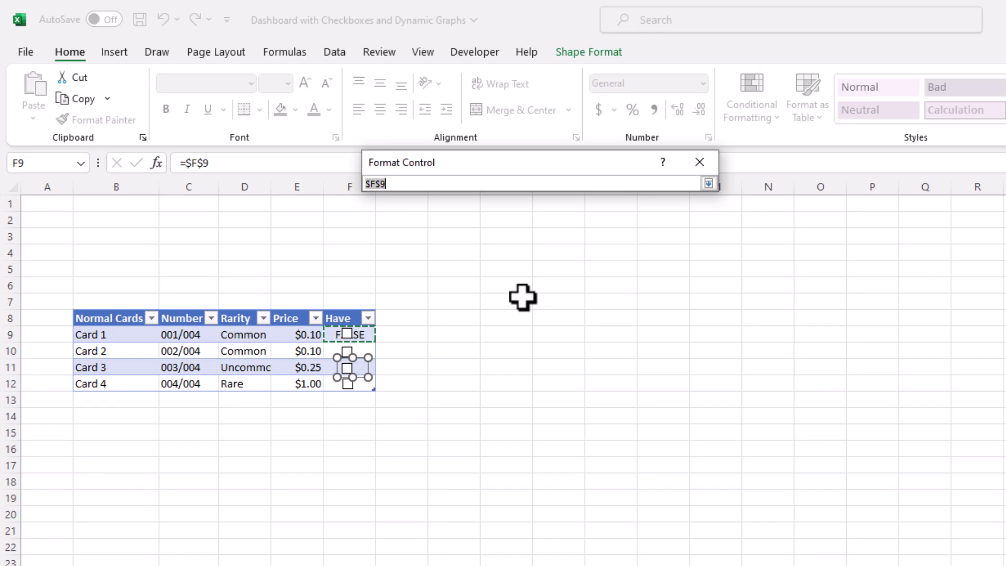
pyautogui.click(326, 371)
pyautogui.press('Return')
pyautogui.press('Return')
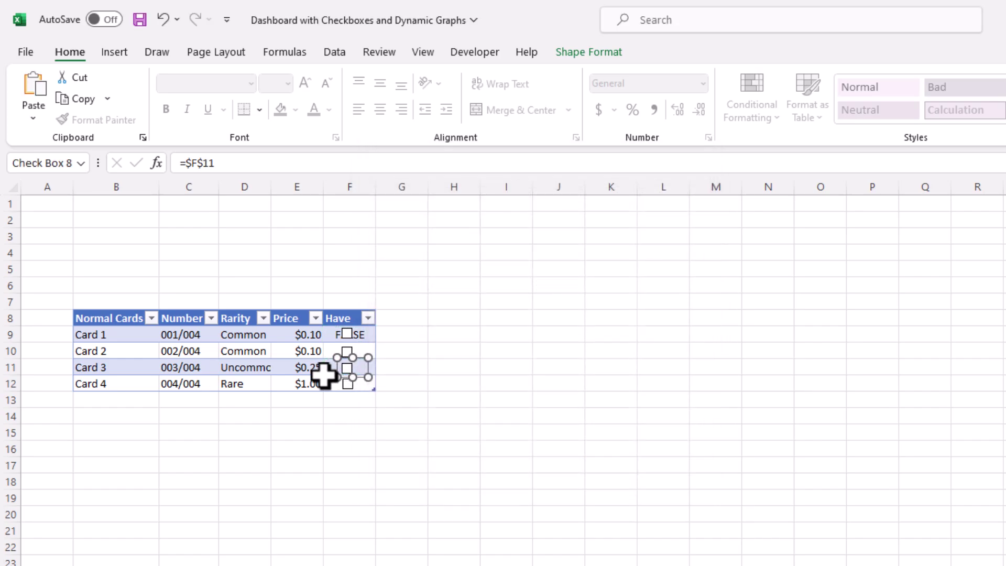
# Change the cell link of the Card 4 checkbox to the absolute reference $F$12
pyautogui.rightClick(348, 386)
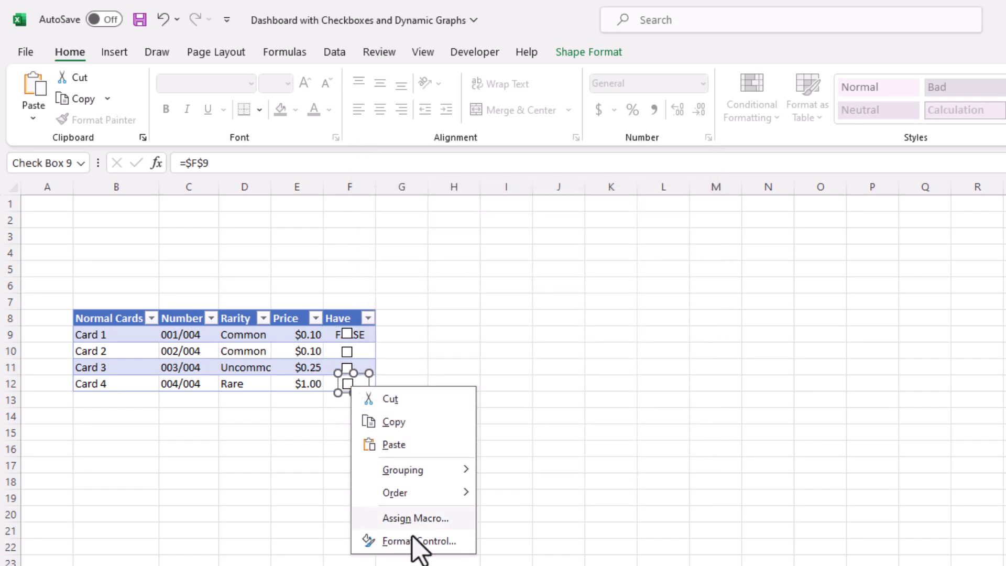
pyautogui.click(420, 541)
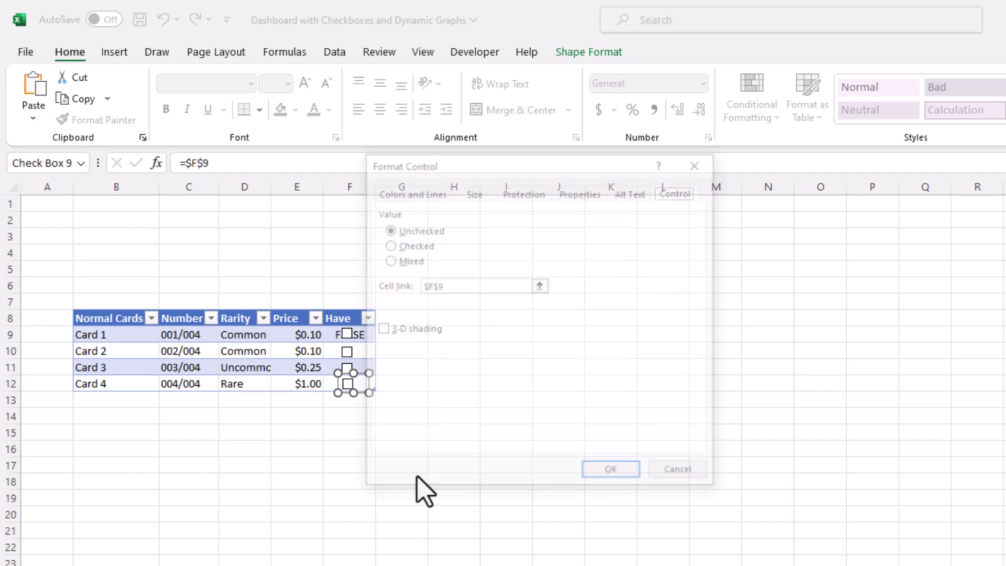
pyautogui.click(540, 286)
pyautogui.moveTo(622, 164); pyautogui.dragTo(636, 331)
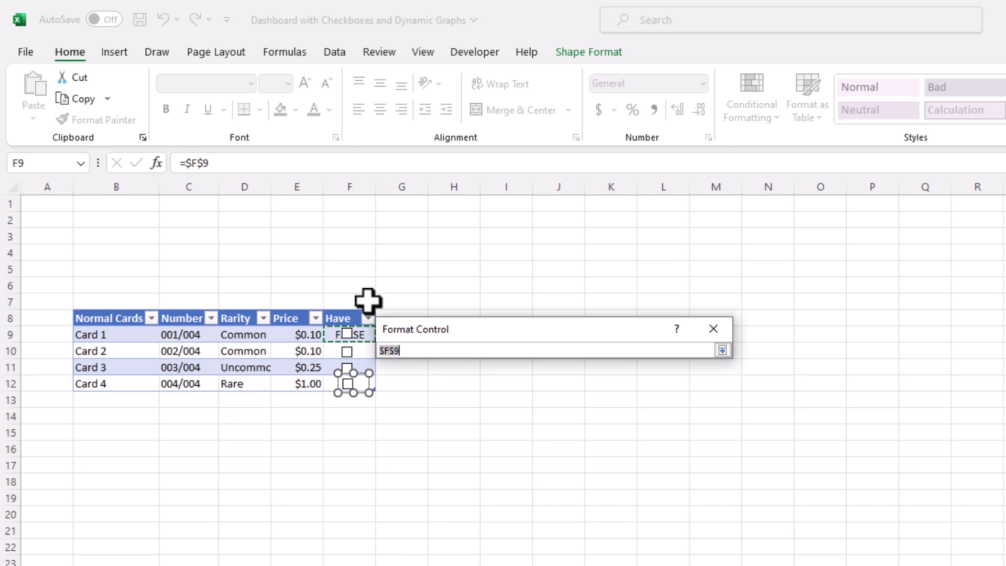
pyautogui.write('f')
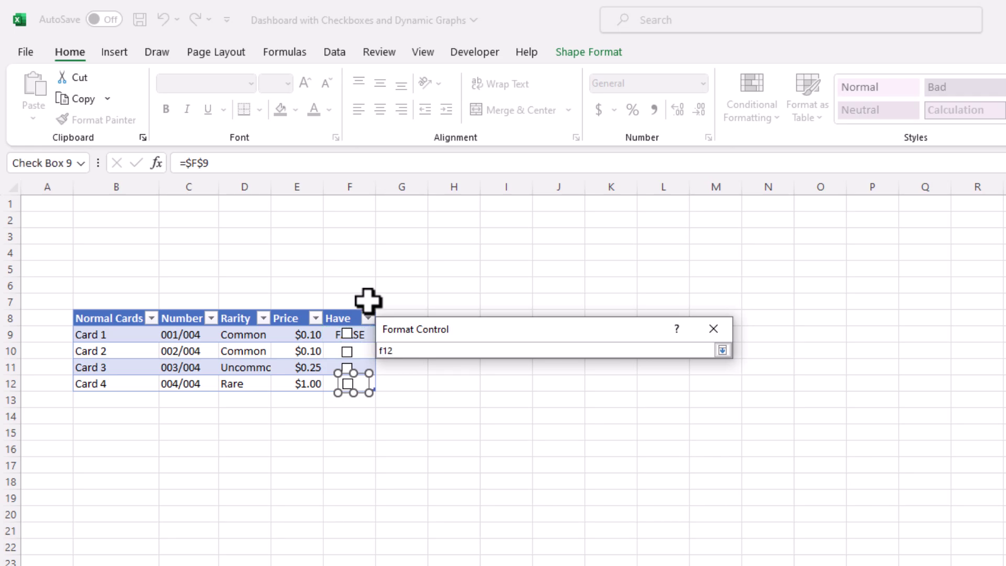
pyautogui.write('12')
pyautogui.press('F4')
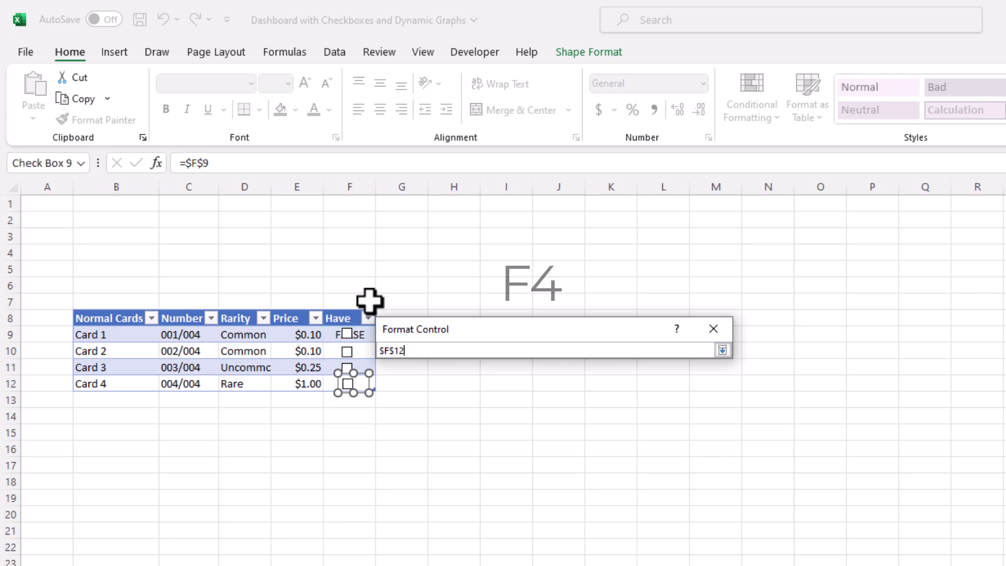
pyautogui.click(723, 350)
pyautogui.press('Return')
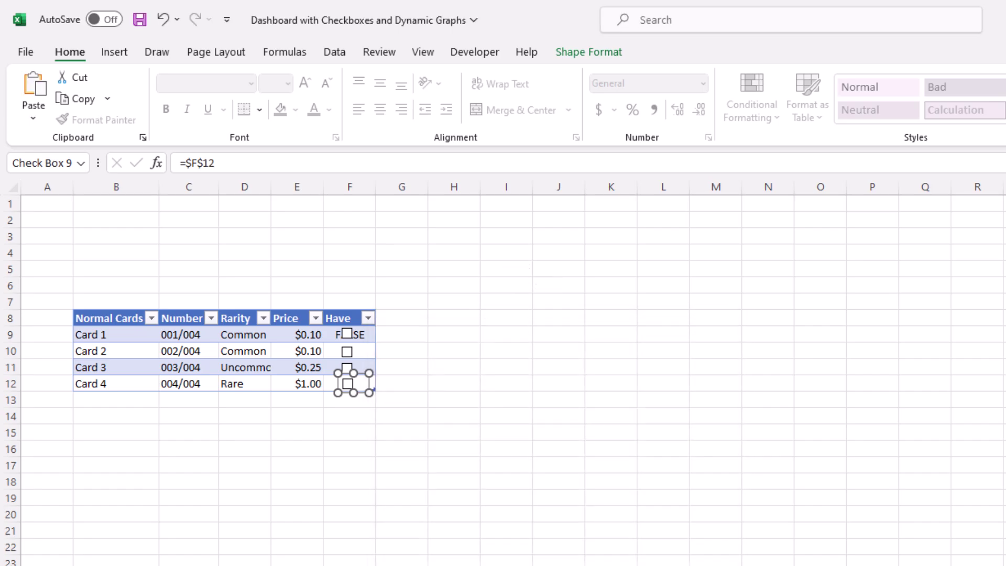
# Toggle the Have checkboxes of Card 4, Card 3 and Card 2 to test their cell links, leaving them ticked
pyautogui.click(440, 495)
pyautogui.click(347, 384)
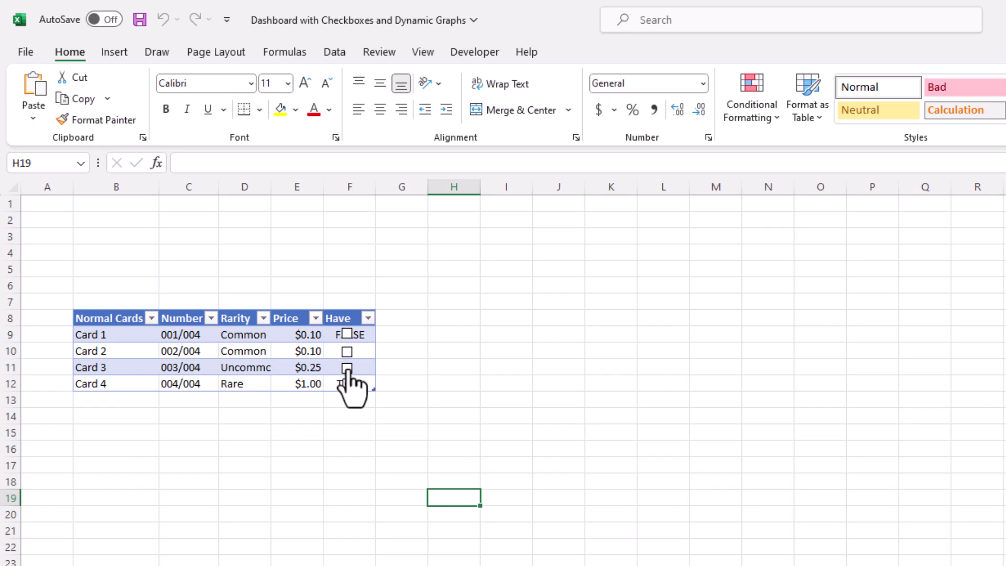
pyautogui.click(347, 368)
pyautogui.click(347, 352)
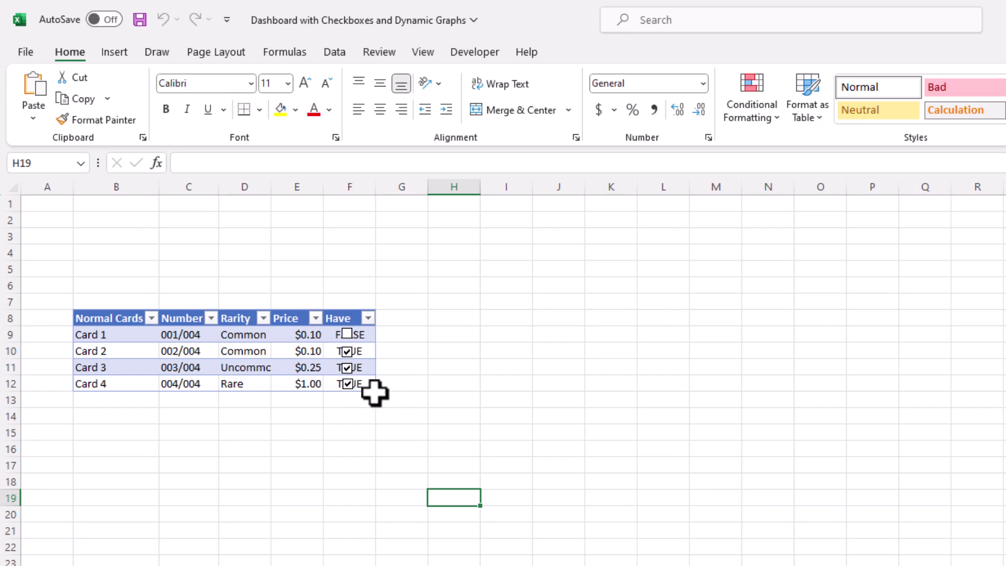
pyautogui.click(348, 384)
pyautogui.click(347, 368)
pyautogui.click(347, 352)
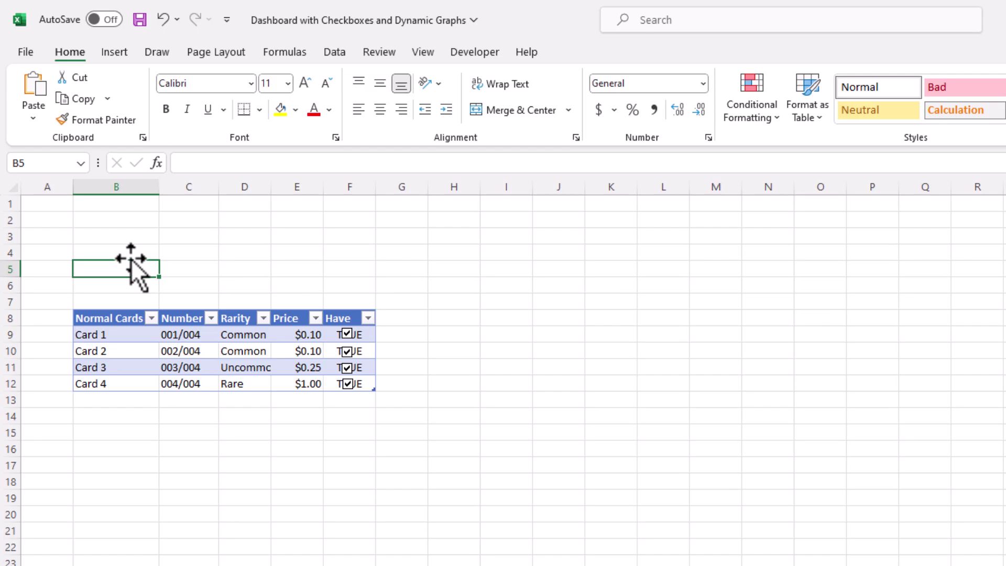
# Label B5 as Normal Card and enter the headings Count, My Count, % Complete, Value and My Value in C4:G4
pyautogui.write('No')
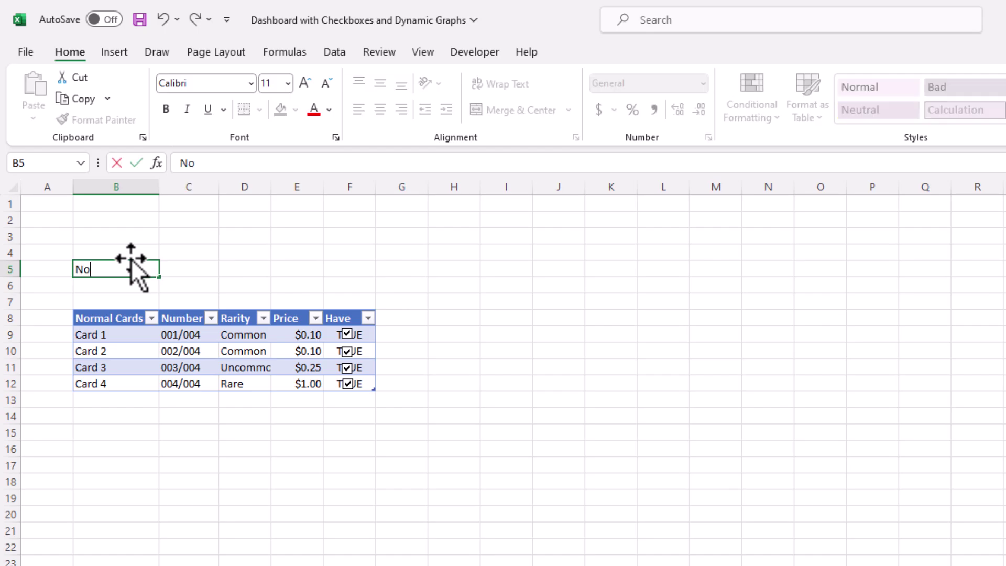
pyautogui.write('rmal Card')
pyautogui.click(178, 249)
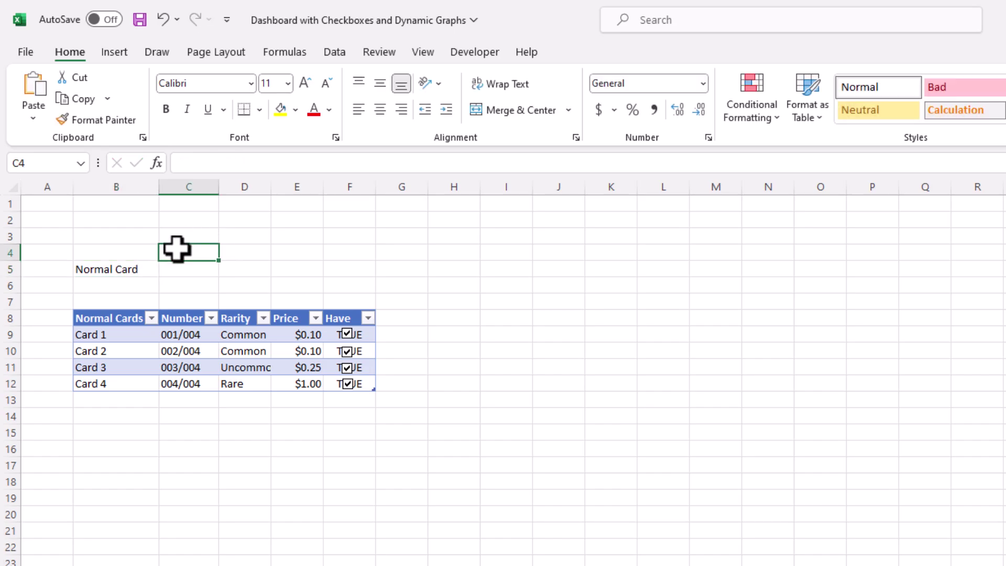
pyautogui.write('Count')
pyautogui.press('Tab')
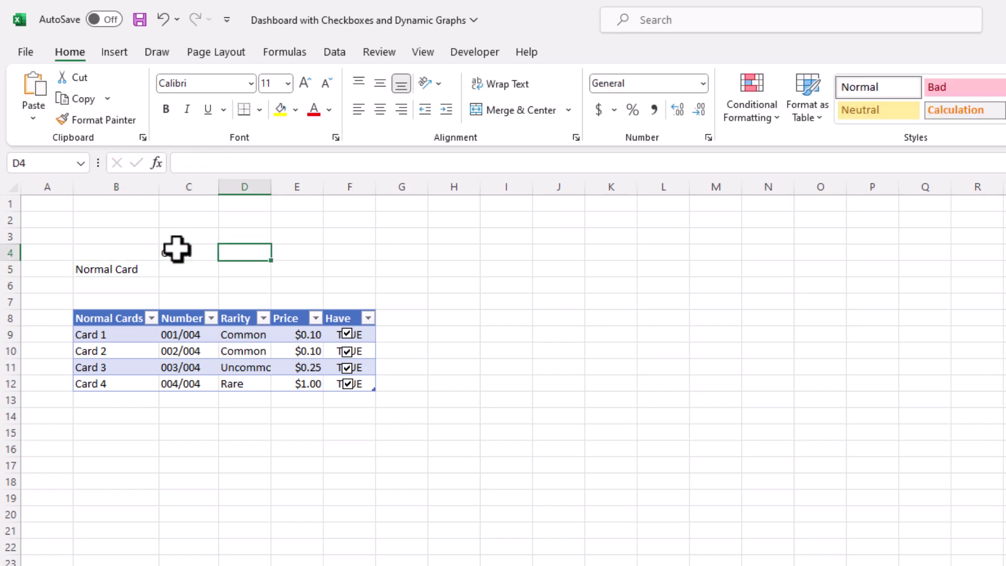
pyautogui.write('My Count')
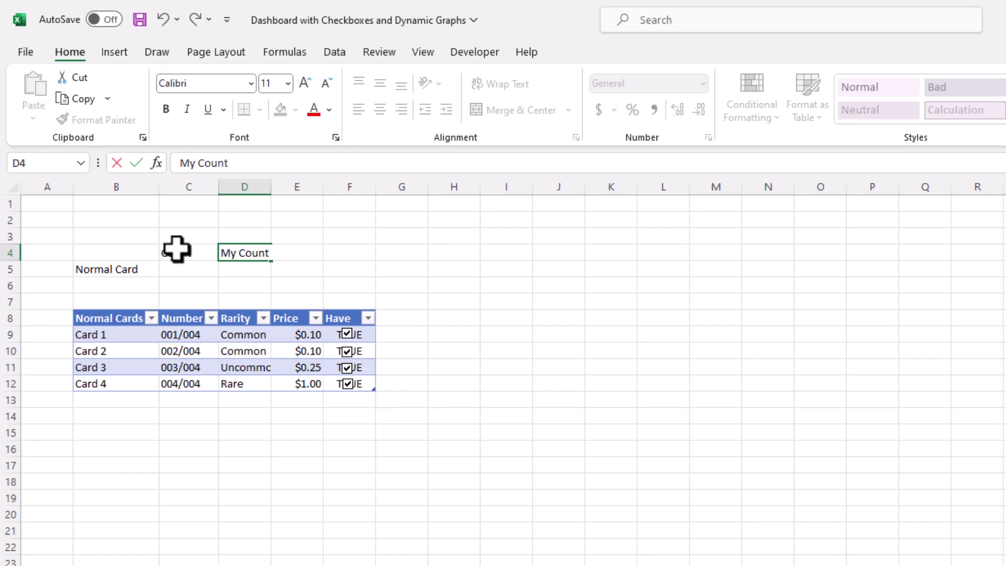
pyautogui.press('Tab')
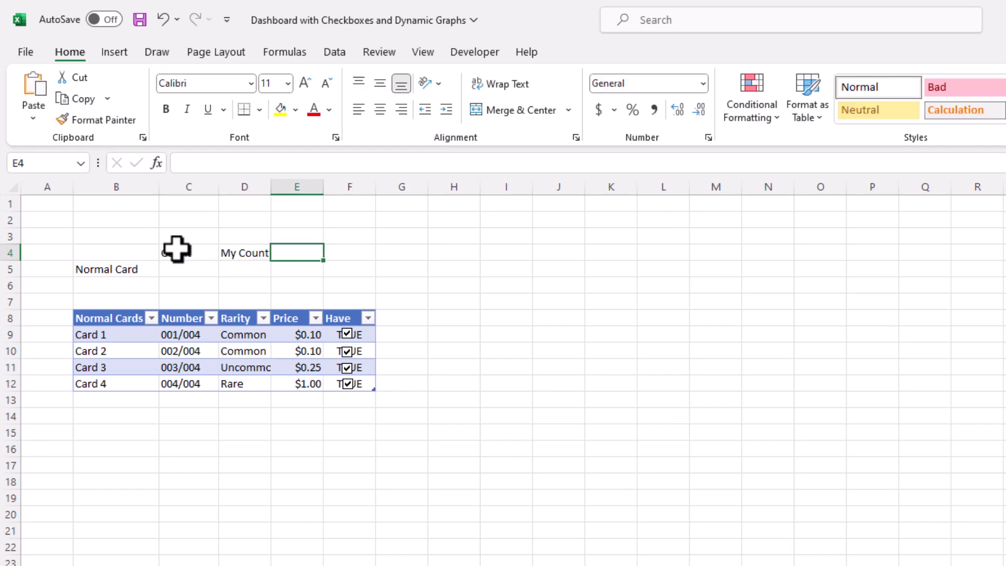
pyautogui.write('% Complete')
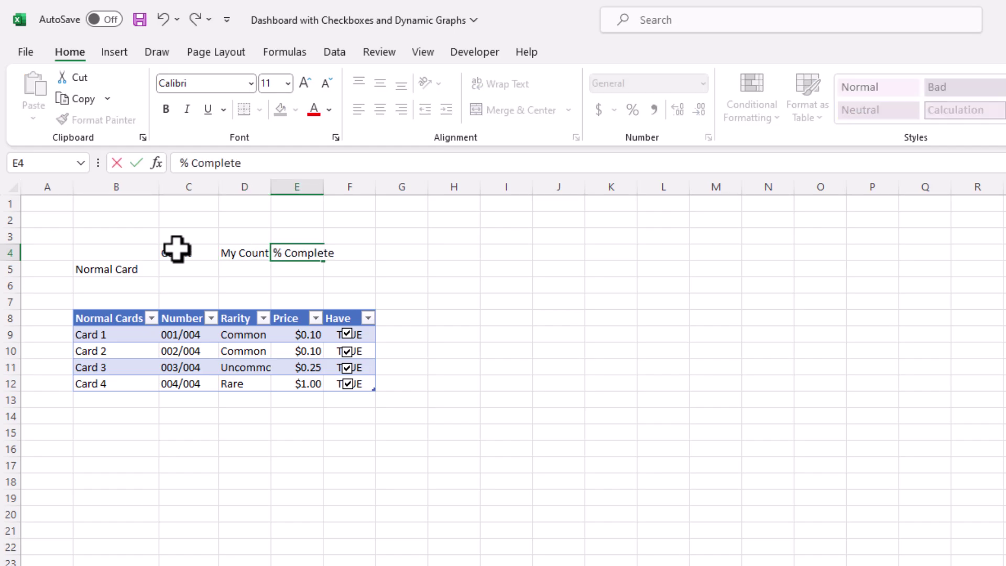
pyautogui.press('Tab')
pyautogui.write('Val')
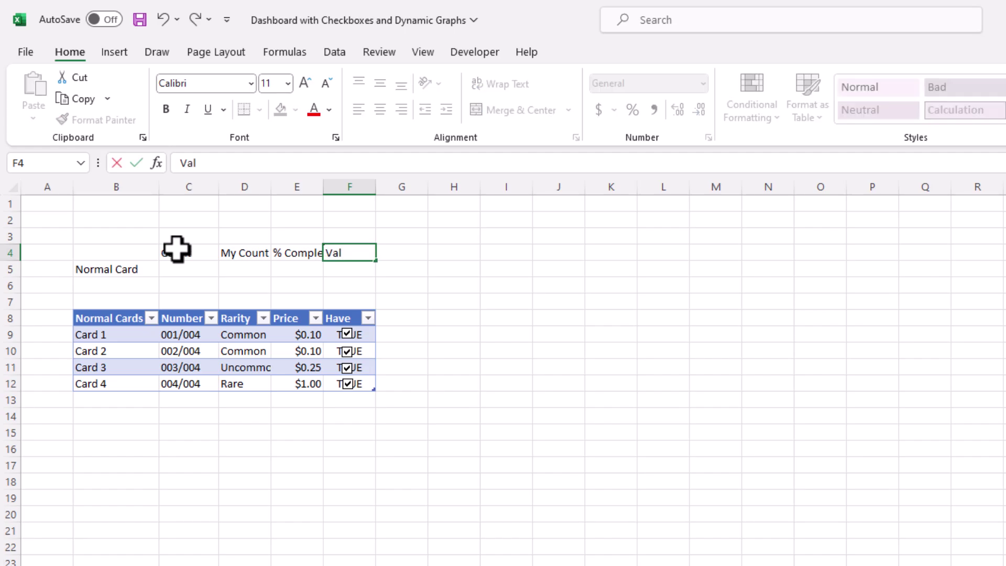
pyautogui.press('Tab')
pyautogui.write('My')
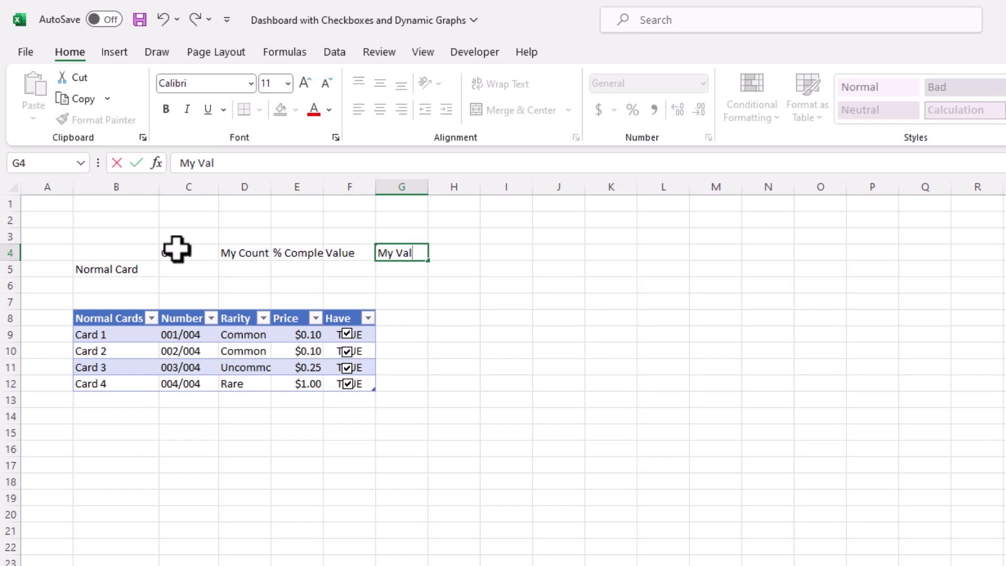
# In C5, count all normal cards with a COUNTA formula on Table3[Normal Cards]
pyautogui.click(195, 268)
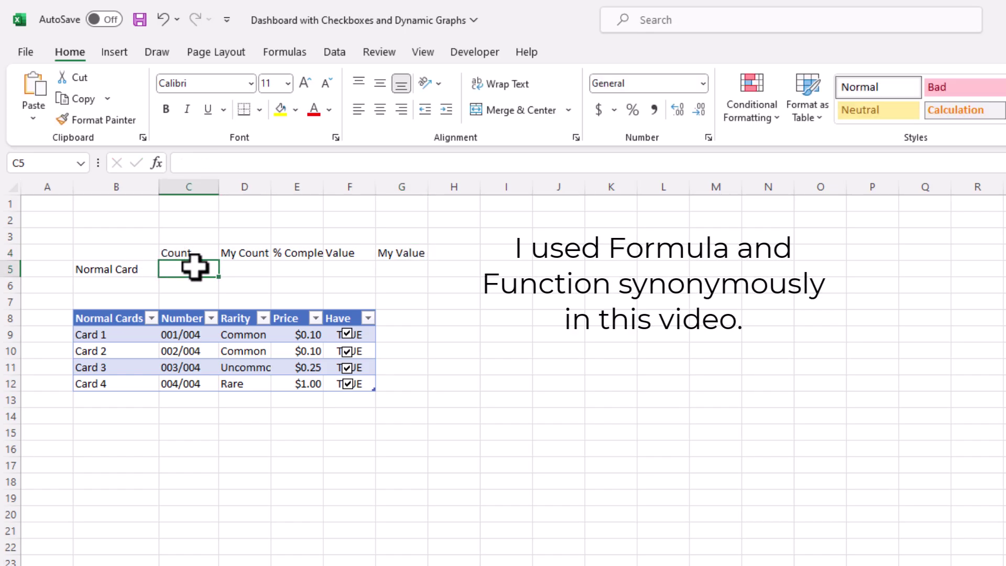
pyautogui.write('=counta(')
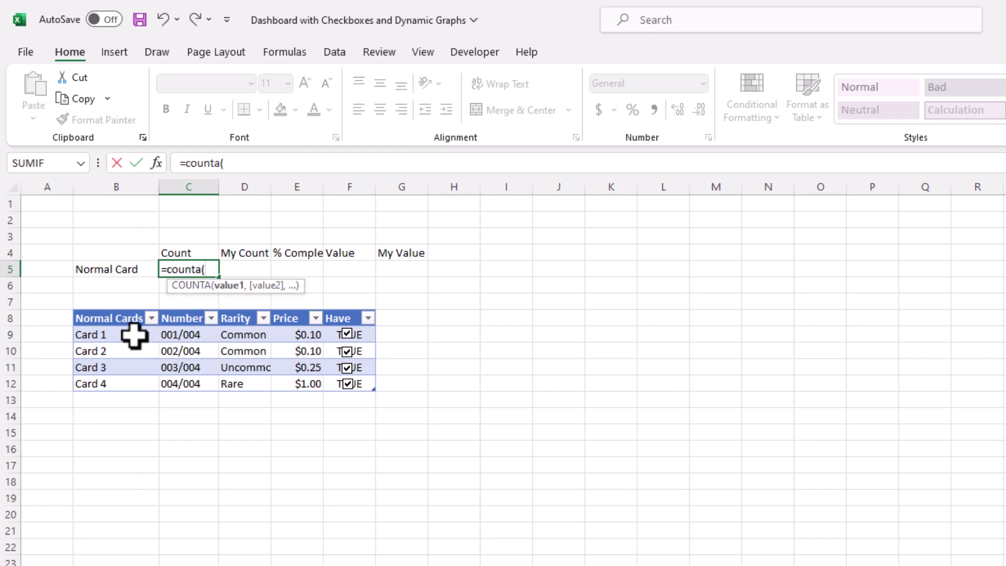
pyautogui.moveTo(134, 335); pyautogui.dragTo(151, 385)
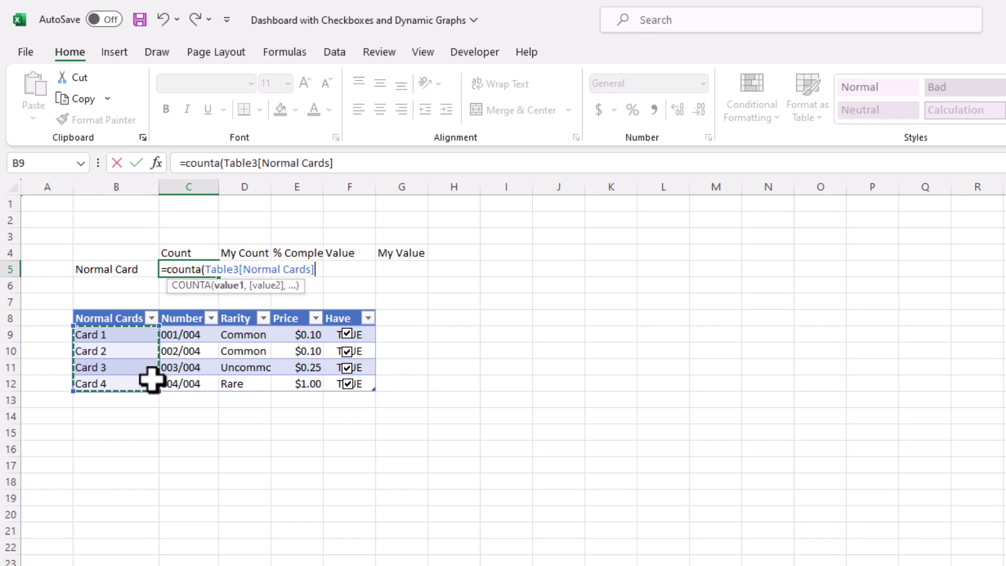
pyautogui.press('Return')
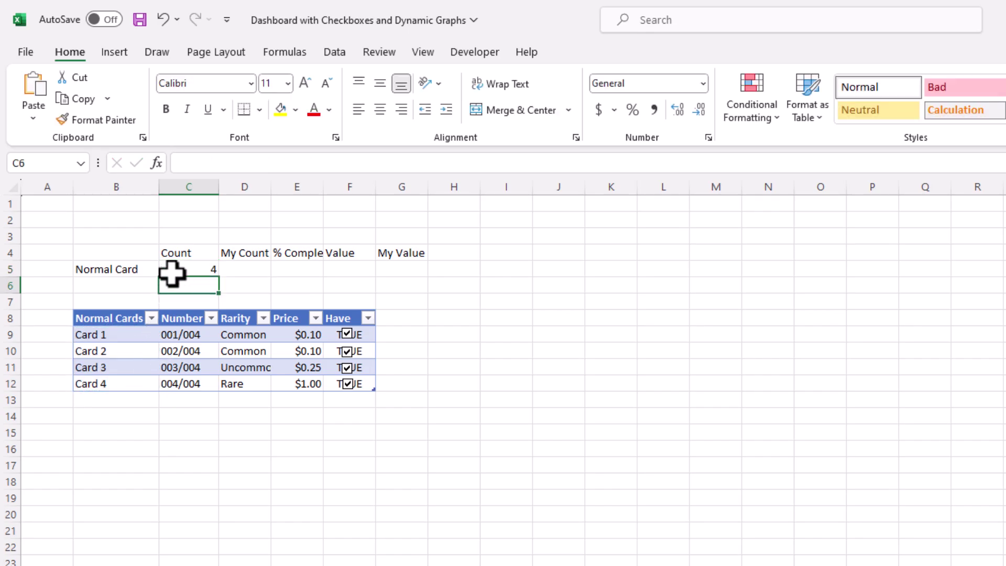
# In D5, count the owned normal cards with the formula =COUNTIF(Table3[Have],"True")
pyautogui.click(242, 269)
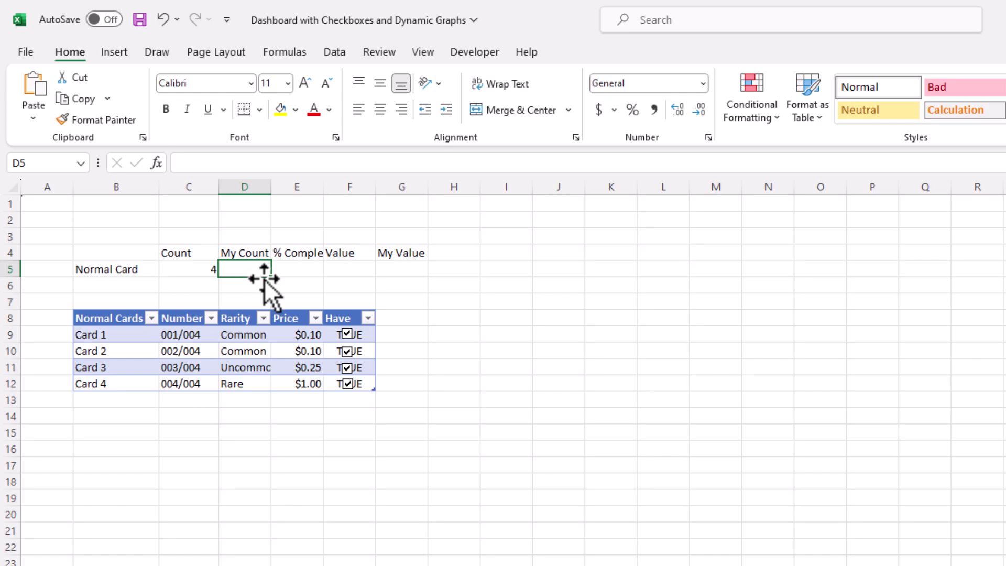
pyautogui.write('=coun')
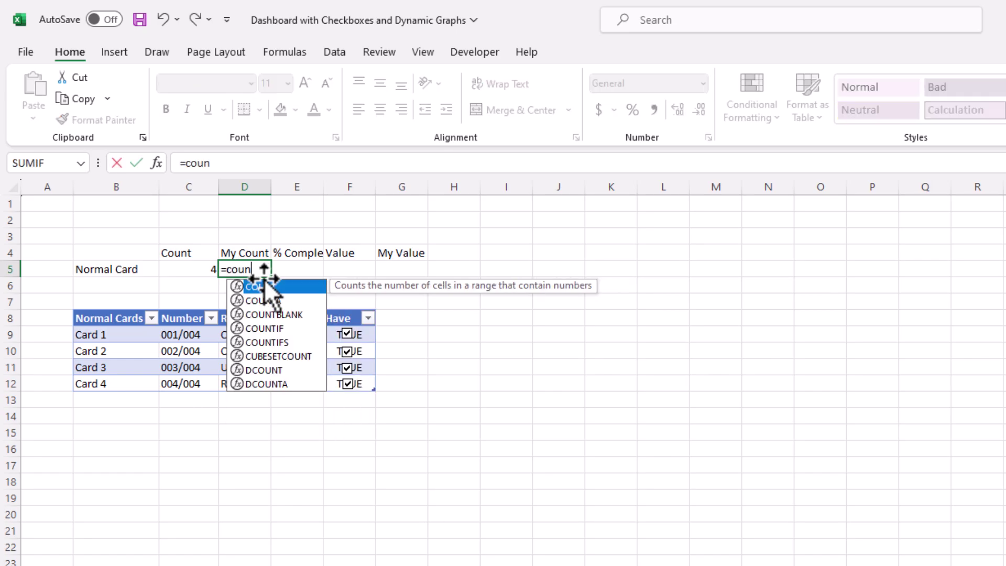
pyautogui.write('tif(')
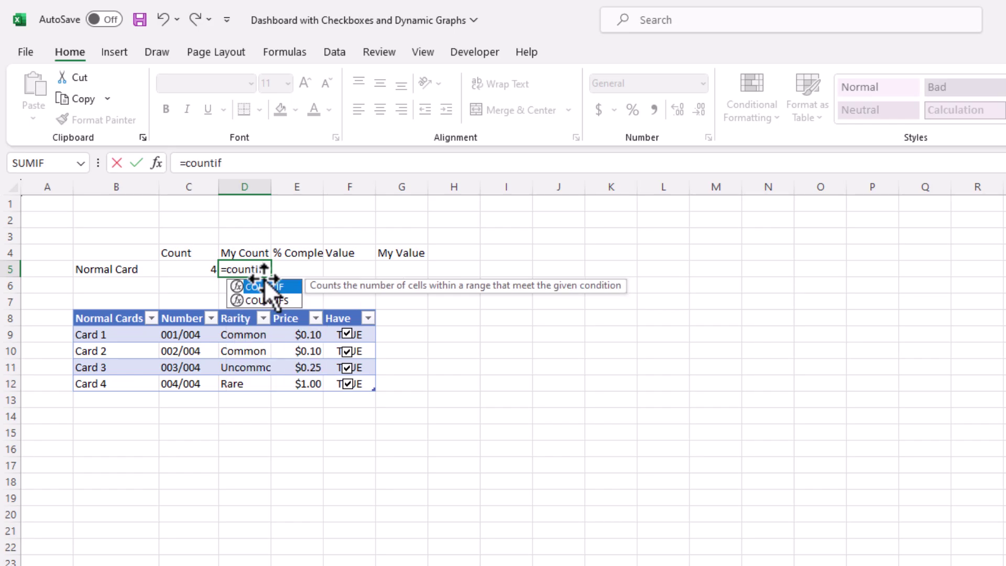
pyautogui.click(335, 335)
pyautogui.moveTo(332, 357); pyautogui.dragTo(340, 386)
pyautogui.write(',"Tru')
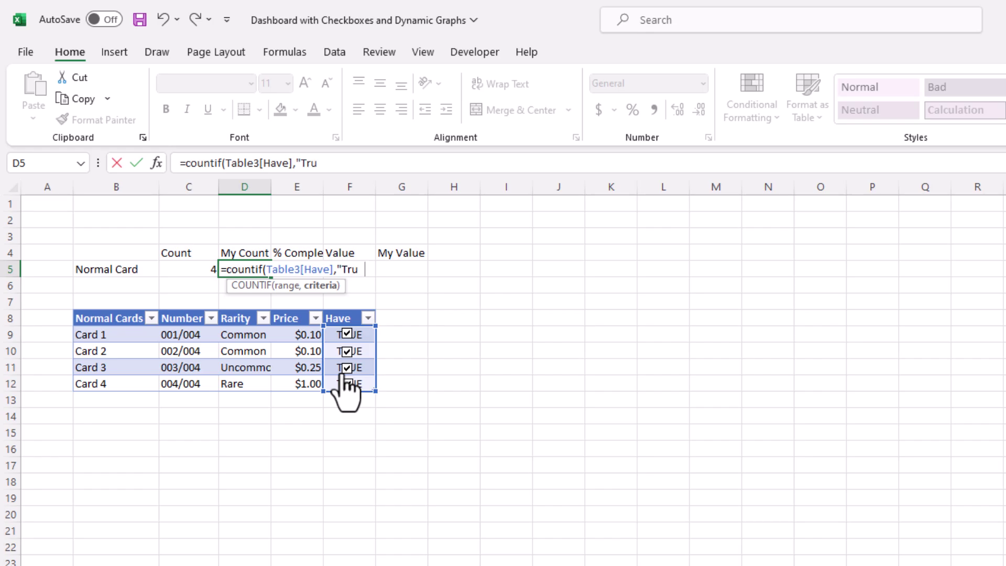
pyautogui.write('e")')
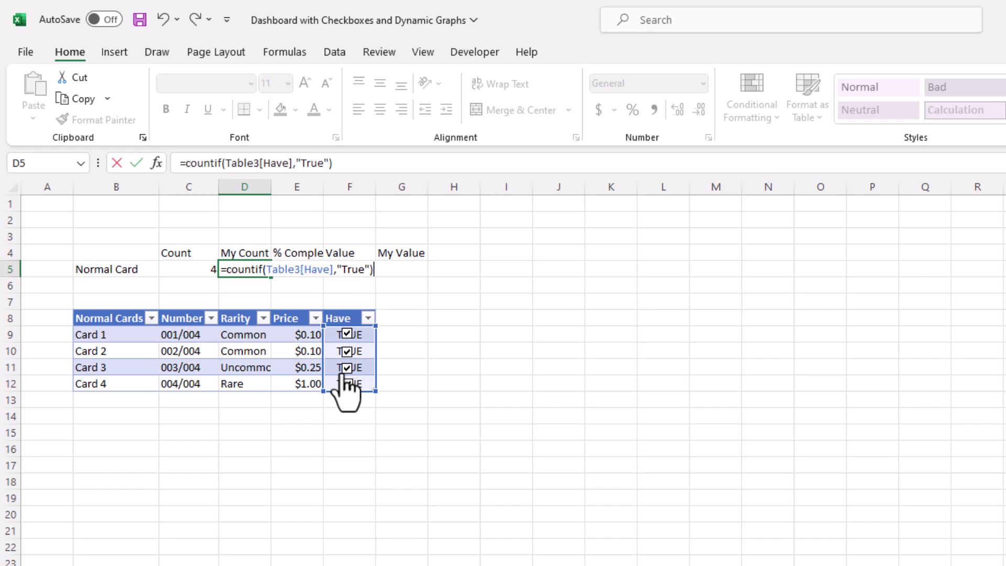
pyautogui.press('Return')
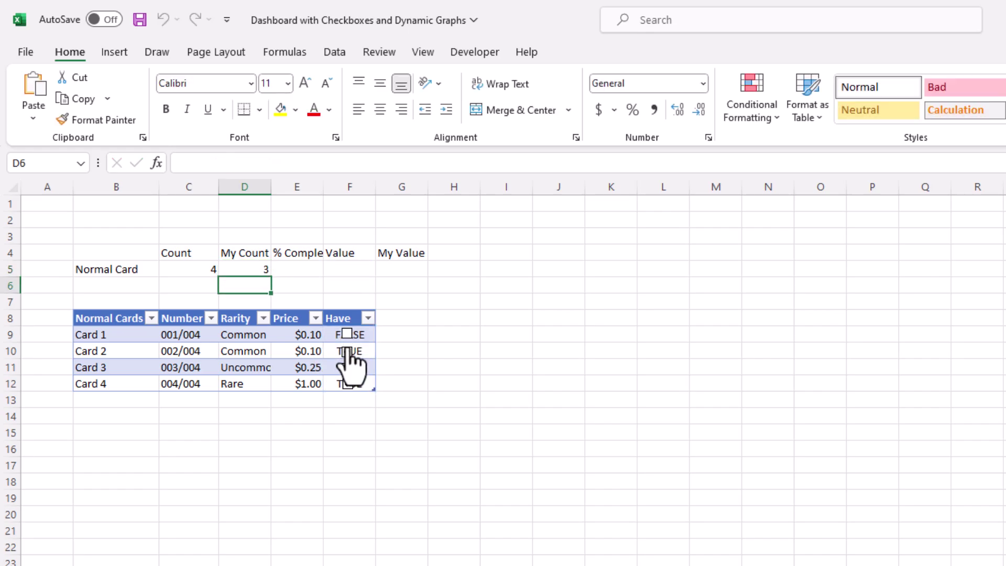
# Test the My Count formula by unticking the Have checkboxes and ticking all four again
pyautogui.click(347, 351)
pyautogui.click(347, 367)
pyautogui.click(347, 384)
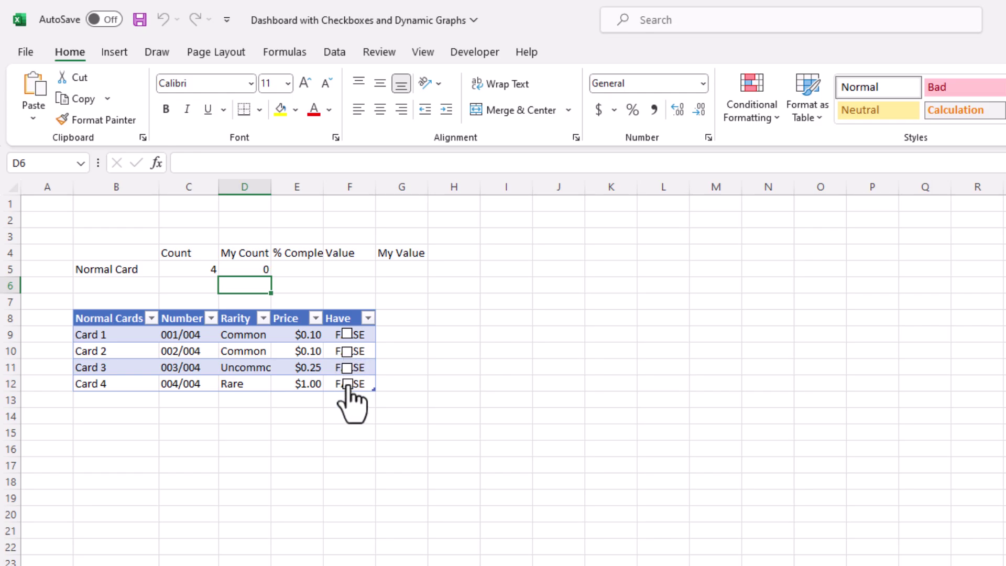
pyautogui.click(347, 385)
pyautogui.click(347, 367)
pyautogui.click(347, 352)
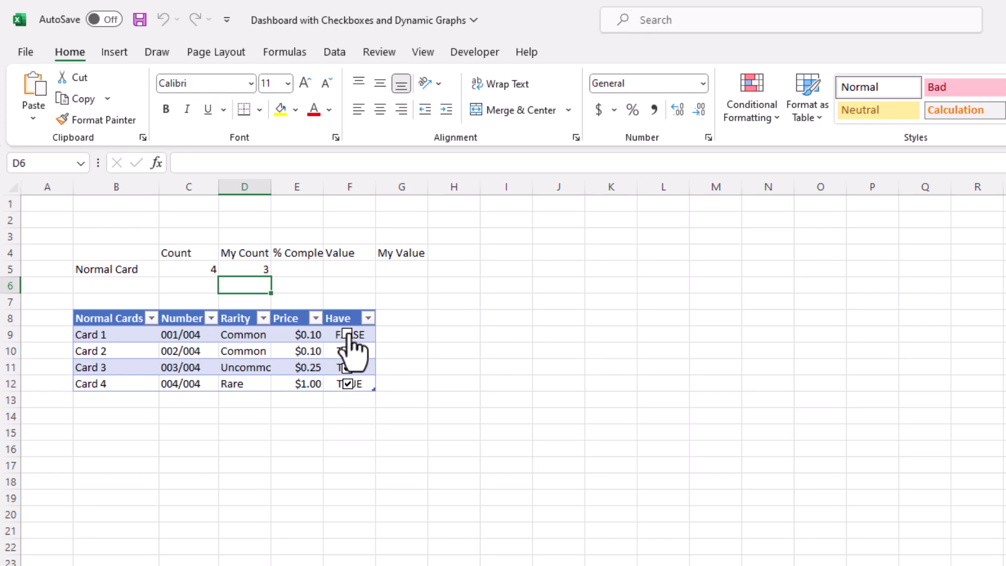
pyautogui.click(347, 335)
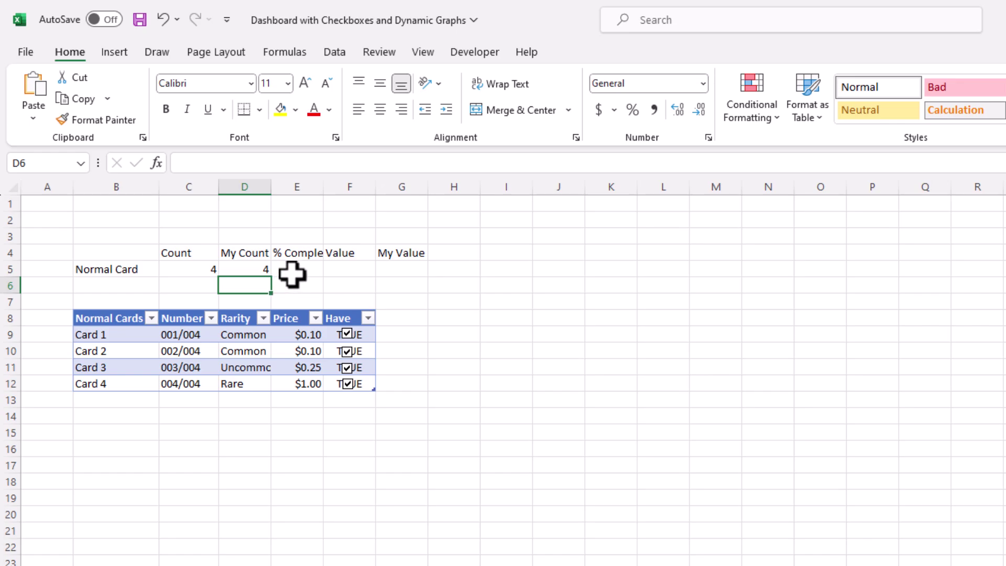
# Calculate % Complete in E5 with the formula =D5/C5 and format the cell as a percentage
pyautogui.click(294, 271)
pyautogui.write('=')
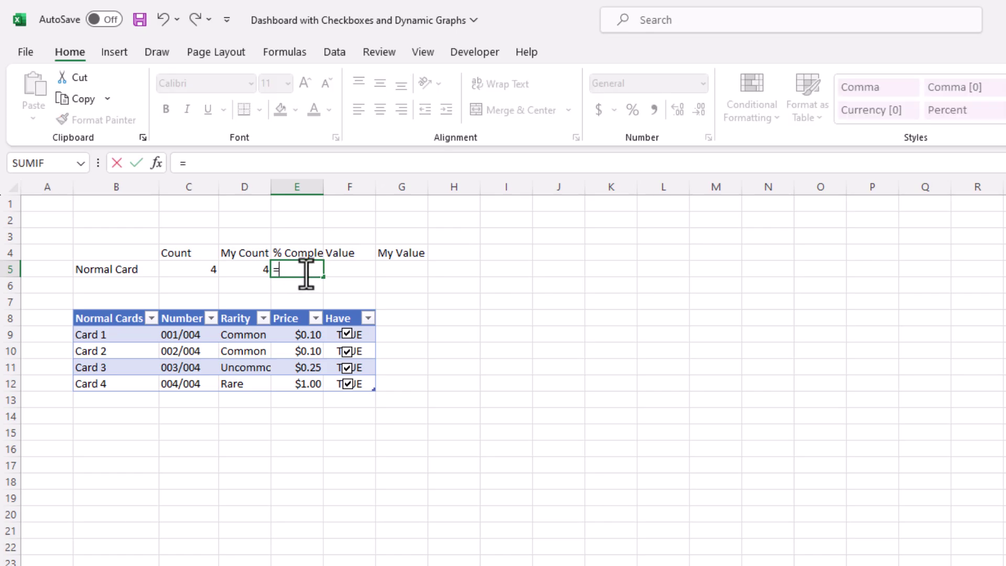
pyautogui.click(254, 268)
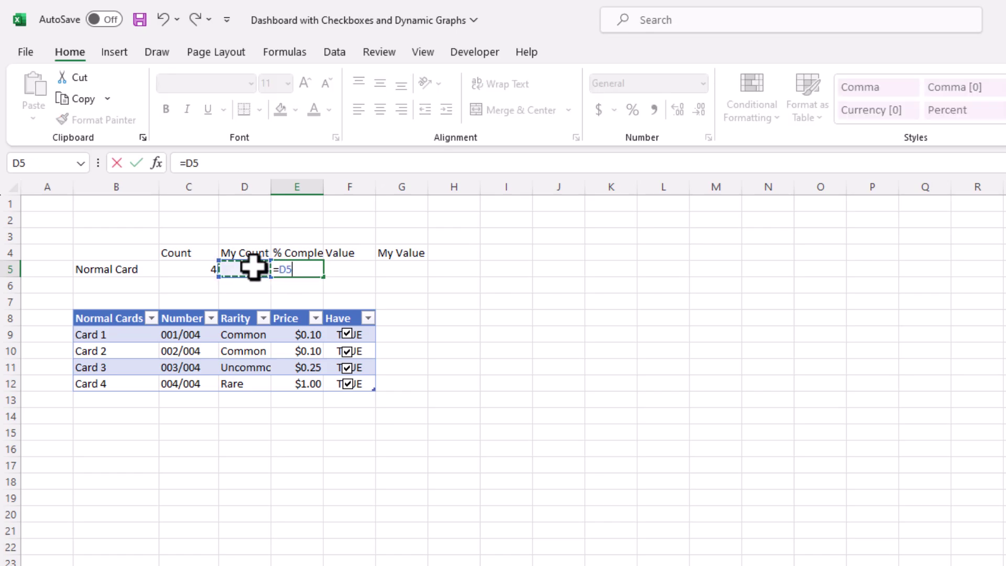
pyautogui.write('/')
pyautogui.click(203, 269)
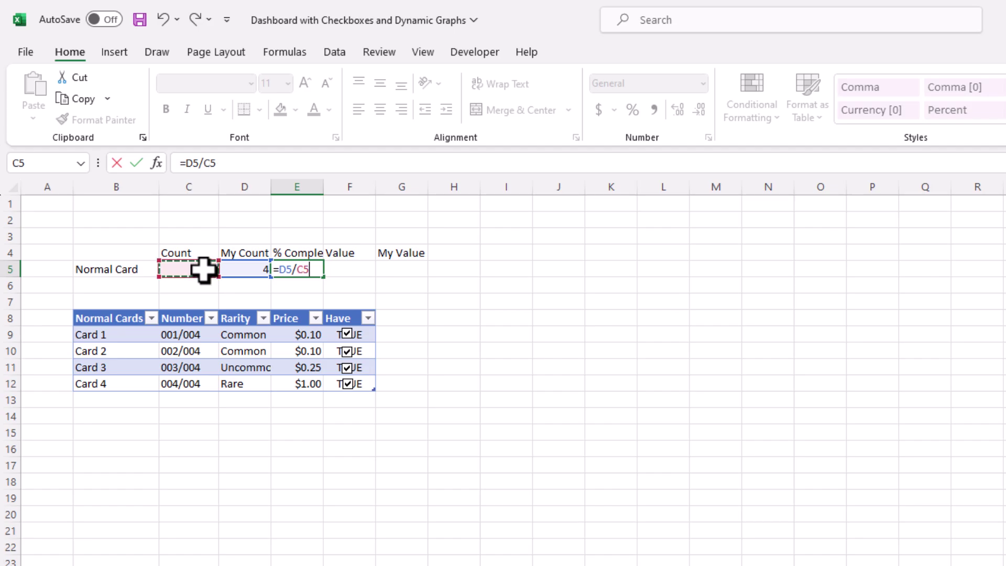
pyautogui.press('Return')
pyautogui.click(283, 269)
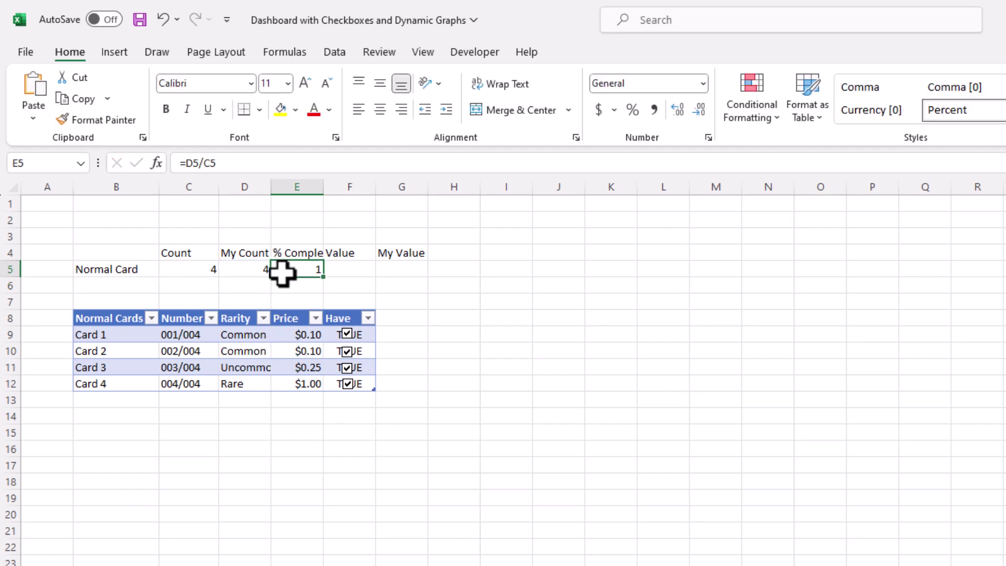
pyautogui.click(631, 111)
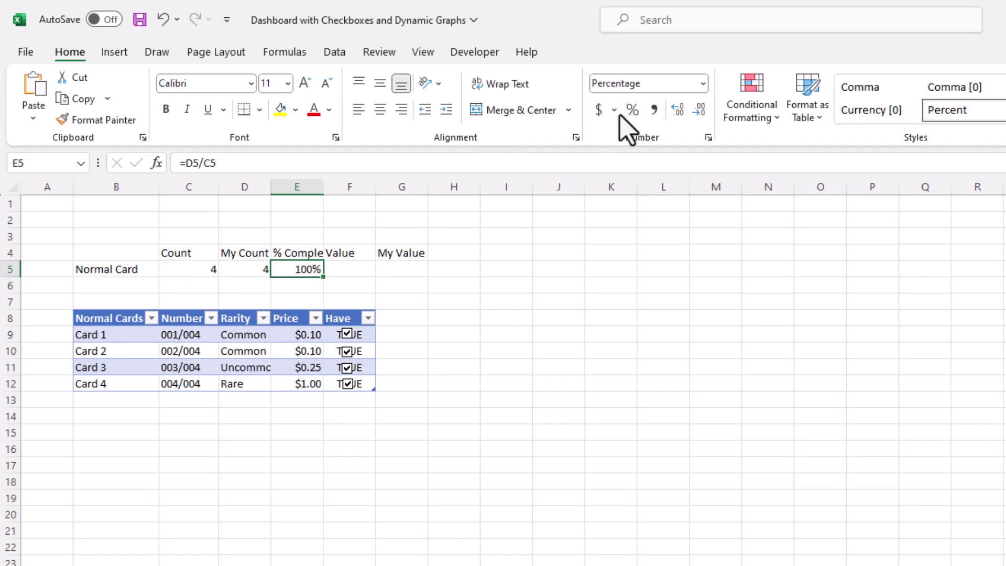
# Check that % Complete follows the Have checkboxes by unticking all four cards and ticking them again
pyautogui.click(348, 384)
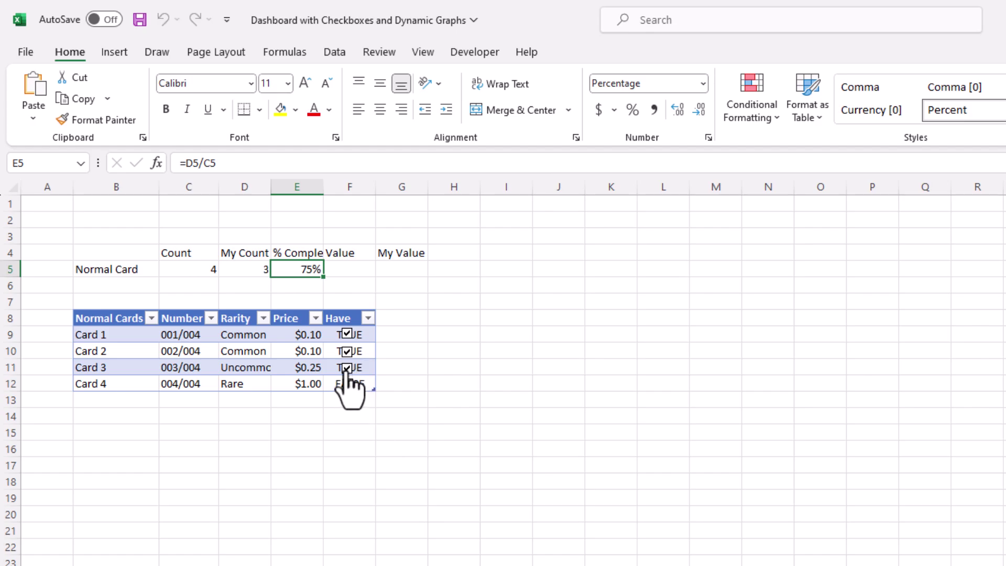
pyautogui.click(347, 367)
pyautogui.click(347, 351)
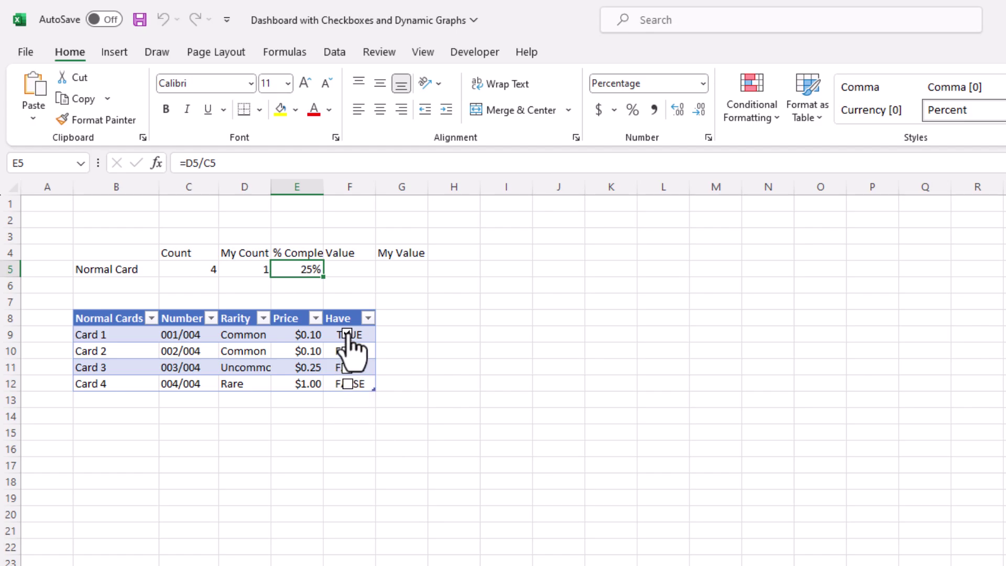
pyautogui.click(347, 334)
pyautogui.click(347, 351)
pyautogui.click(348, 367)
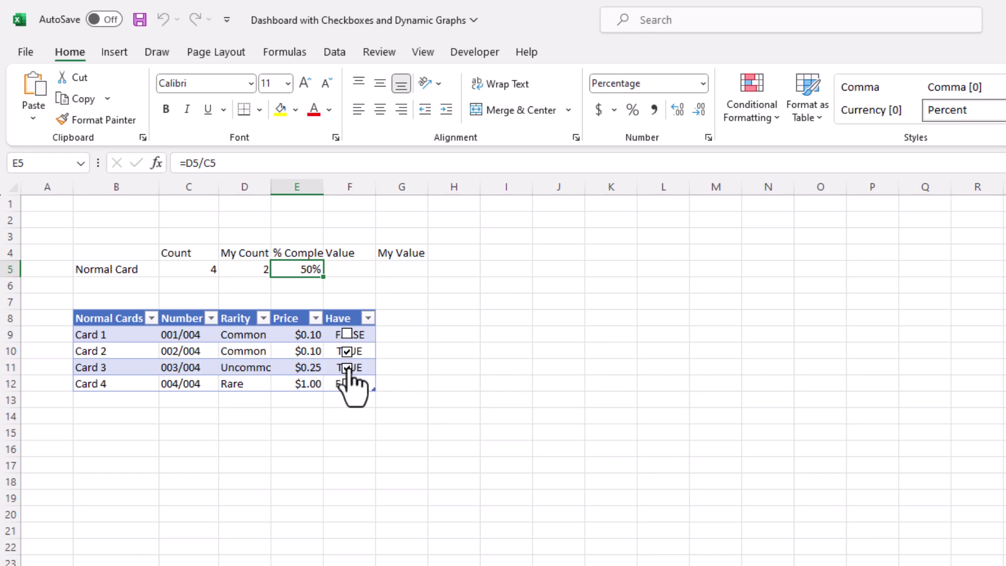
pyautogui.click(348, 385)
pyautogui.click(347, 334)
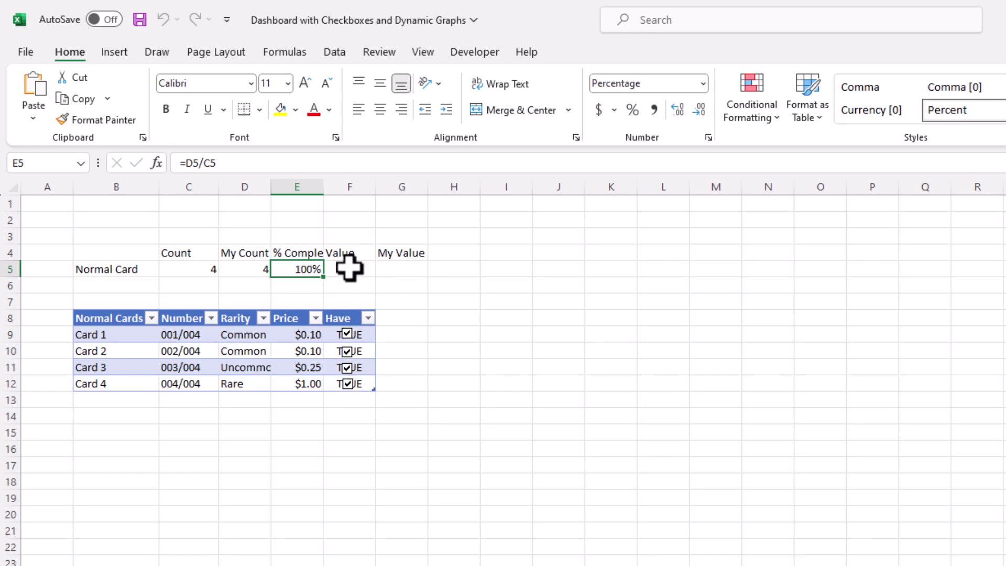
# In F5, total the prices of all normal cards with the formula =SUM(Table3[Price])
pyautogui.click(349, 268)
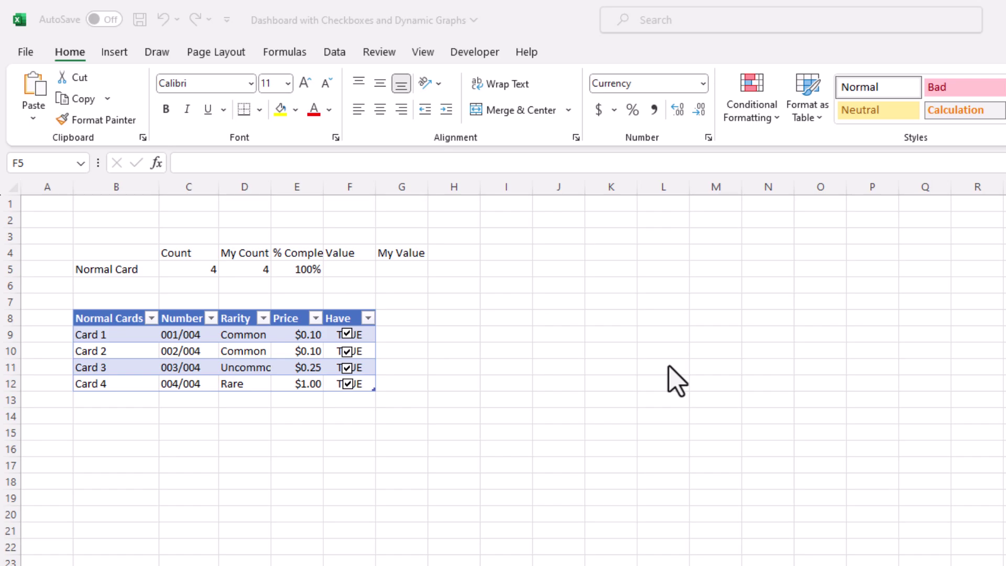
pyautogui.click(356, 268)
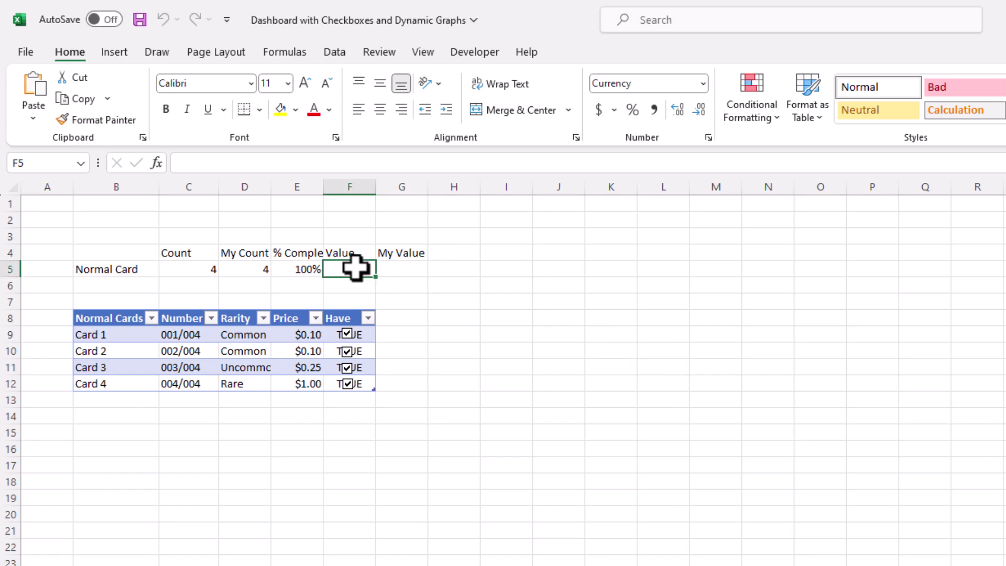
pyautogui.write('=sum')
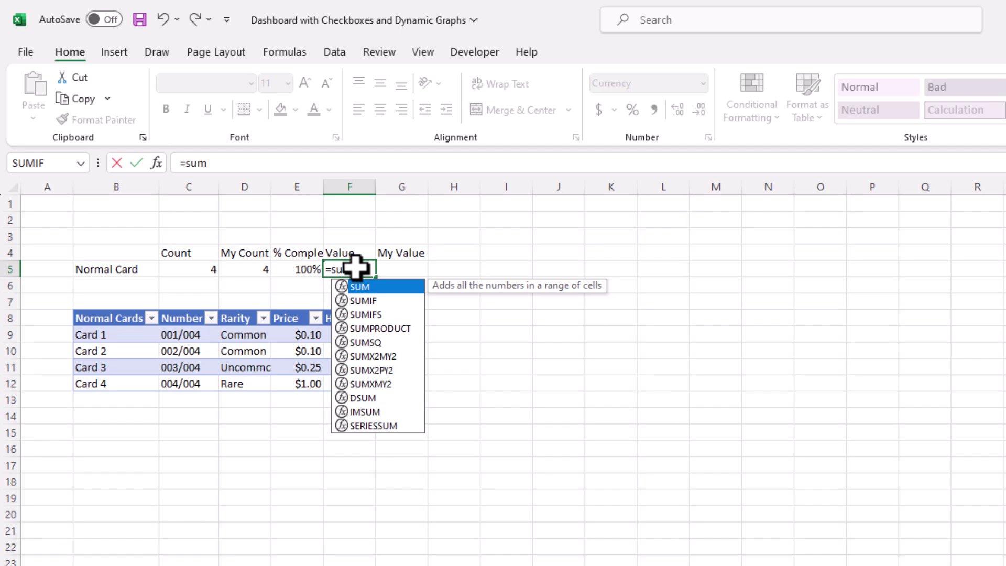
pyautogui.write('(')
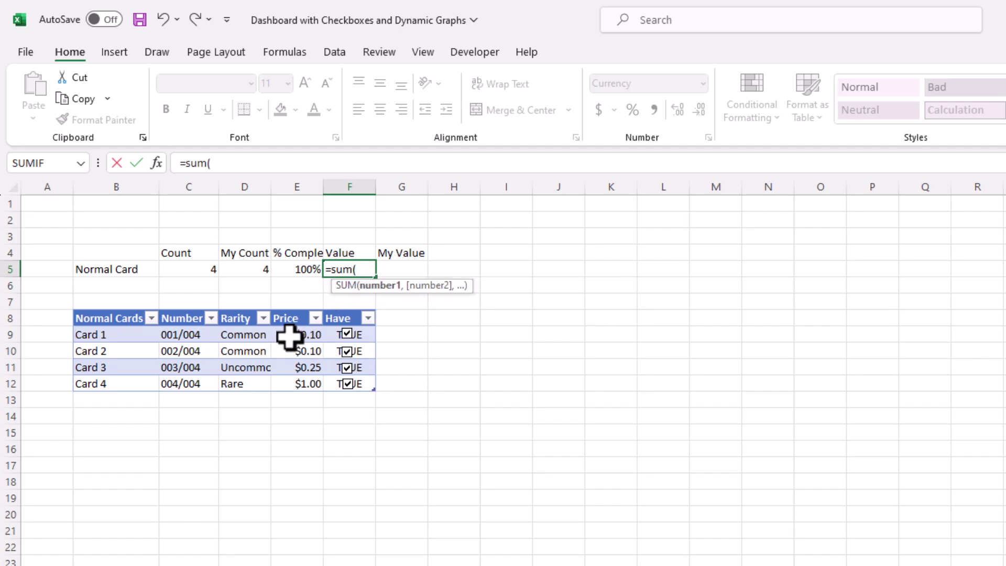
pyautogui.moveTo(290, 337); pyautogui.dragTo(294, 385)
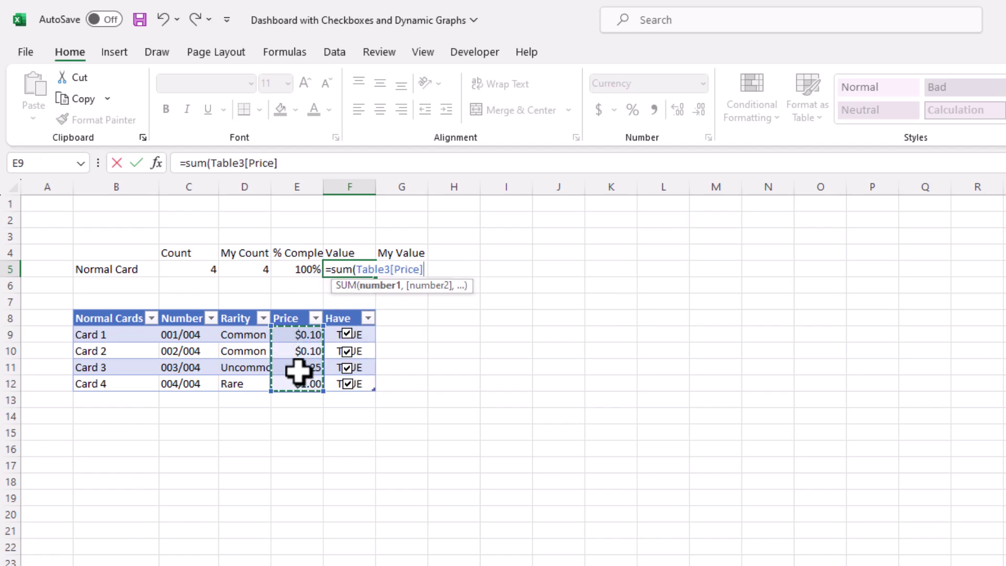
pyautogui.press('Return')
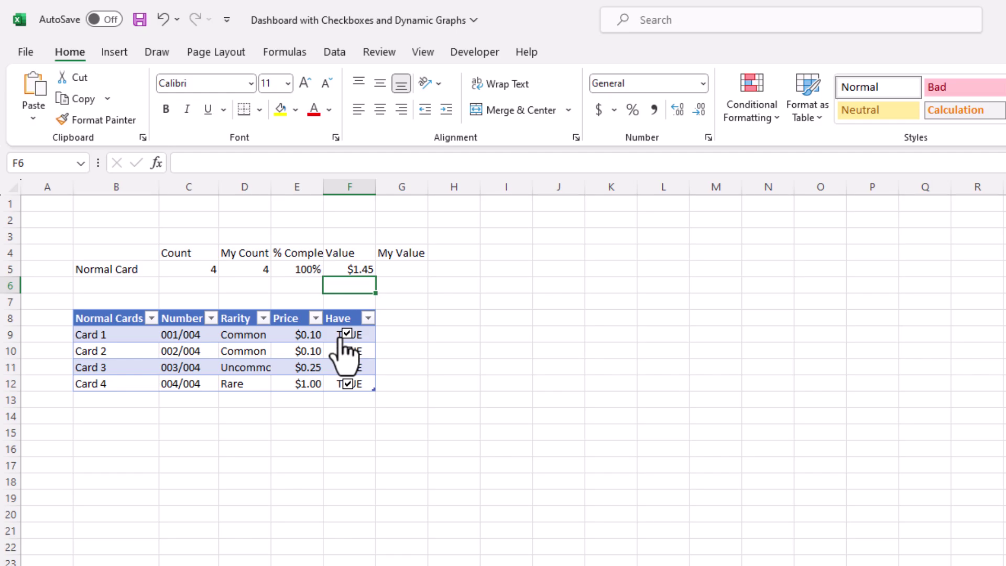
# In G5, total the prices of the owned normal cards with the formula =SUMIF(Table3[Have],"True",Table3[Price])
pyautogui.click(401, 270)
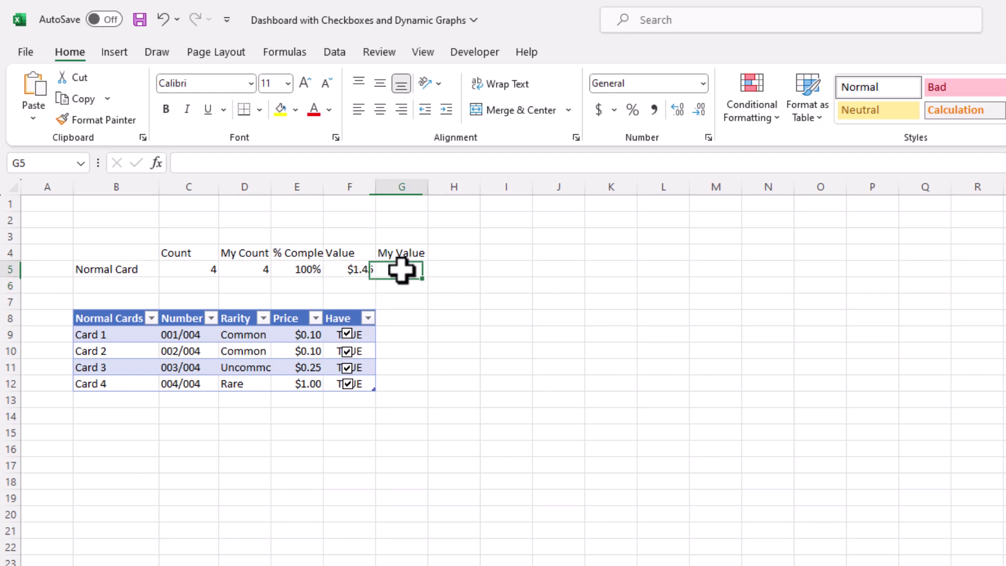
pyautogui.write('=')
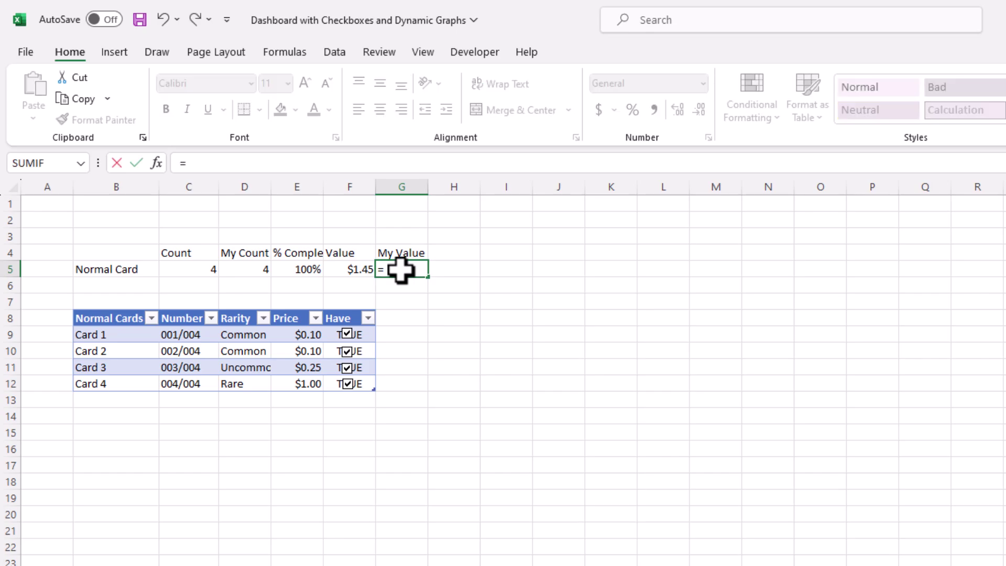
pyautogui.write('sumif')
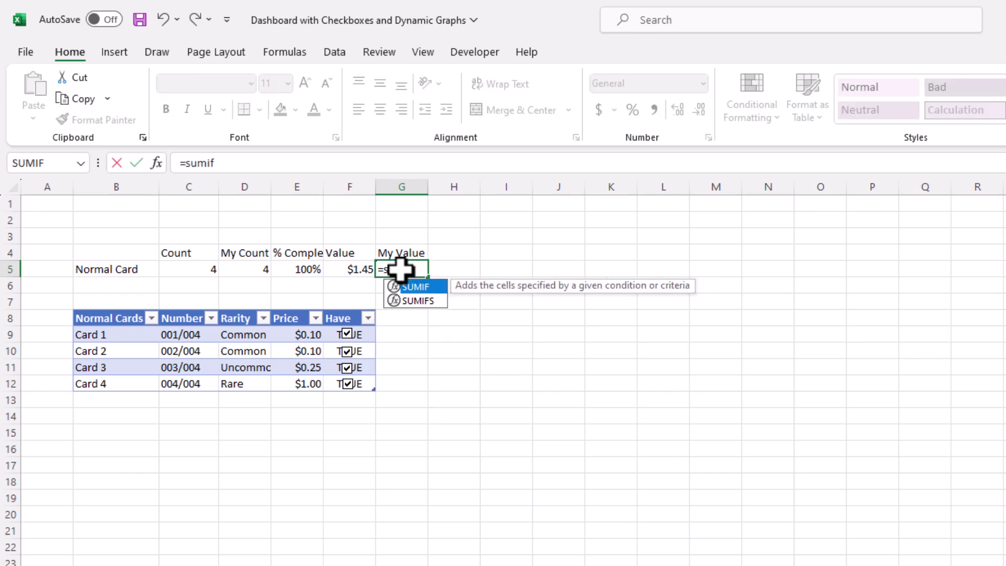
pyautogui.write('(')
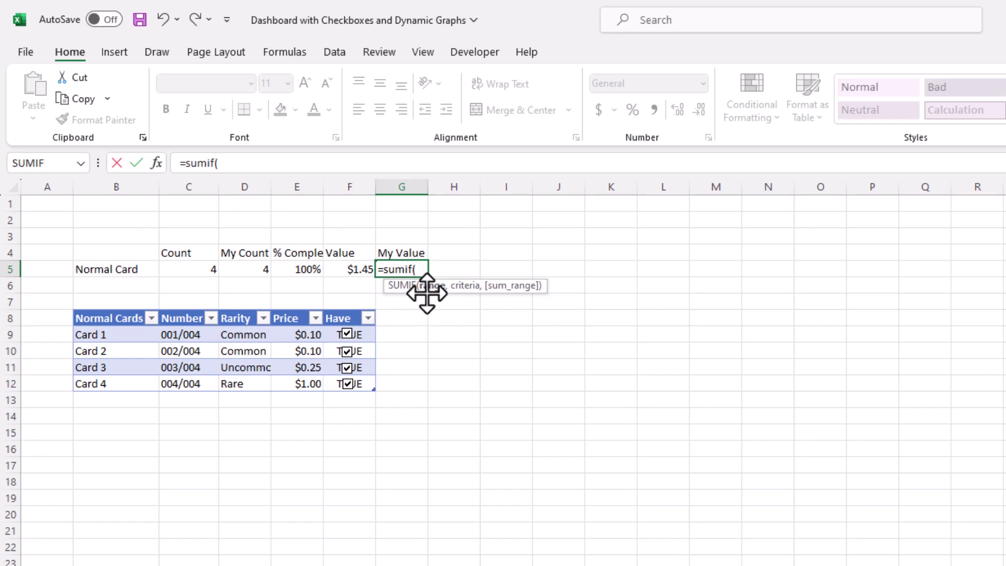
pyautogui.click(335, 336)
pyautogui.moveTo(336, 336); pyautogui.dragTo(347, 386)
pyautogui.write(',"Tr')
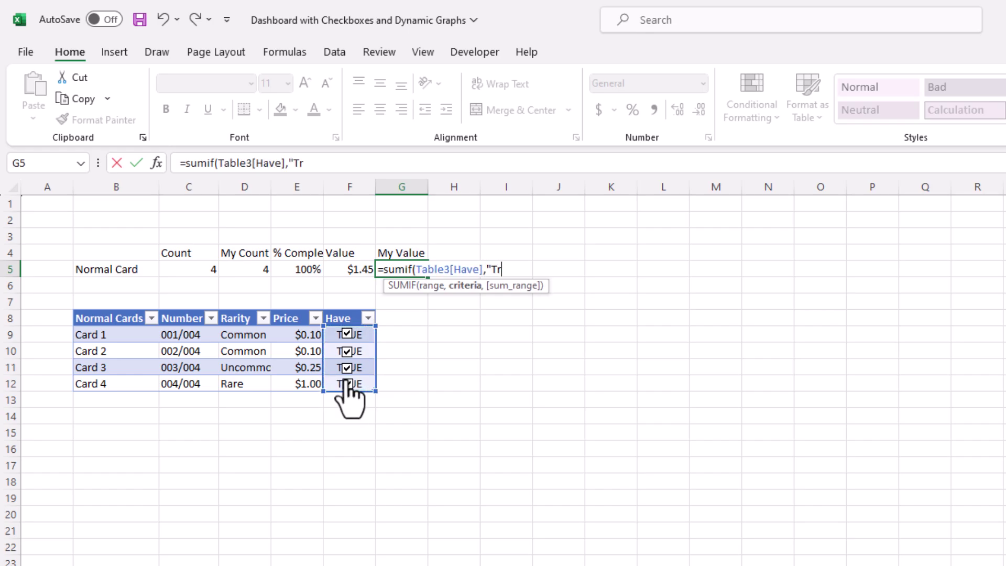
pyautogui.write('ue",')
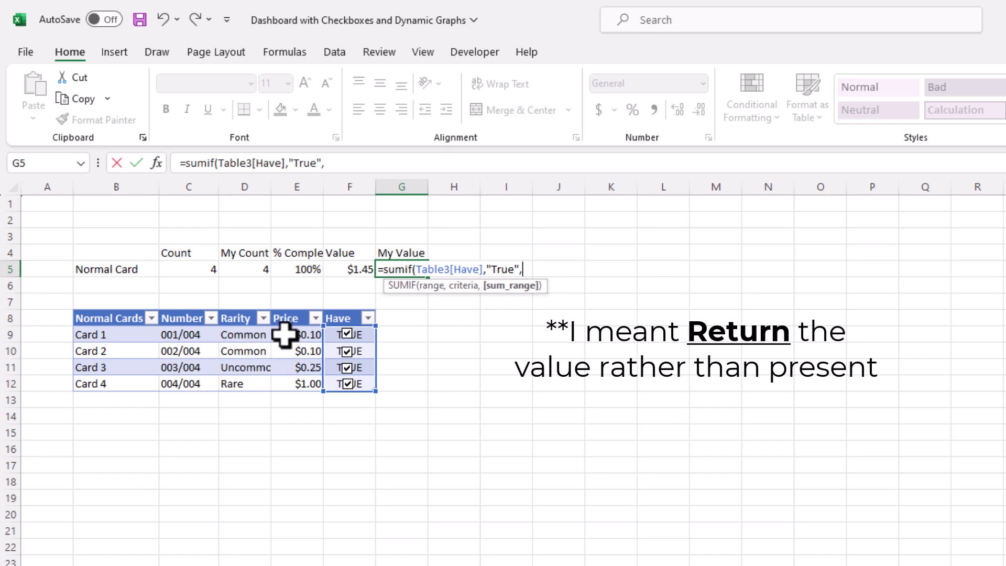
pyautogui.moveTo(285, 334); pyautogui.dragTo(300, 378)
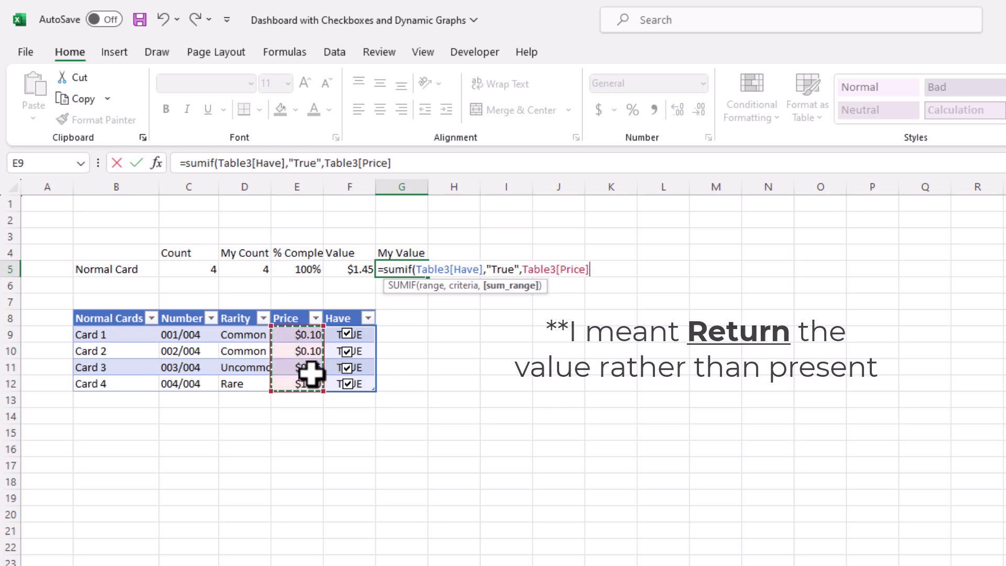
pyautogui.press('Return')
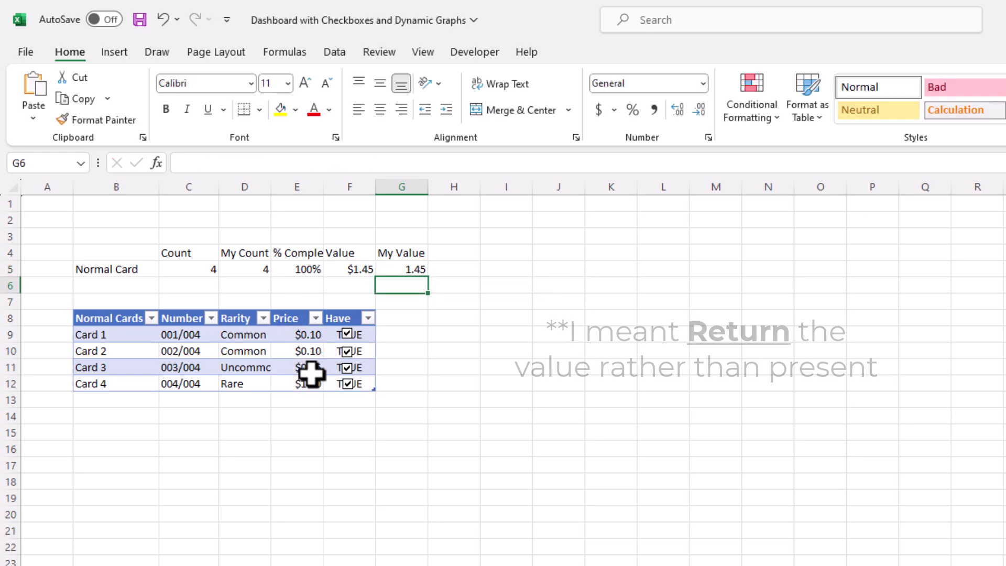
# Test the My Value formula by unticking and re-ticking Have checkboxes of the normal cards, starting with Card 4
pyautogui.click(347, 386)
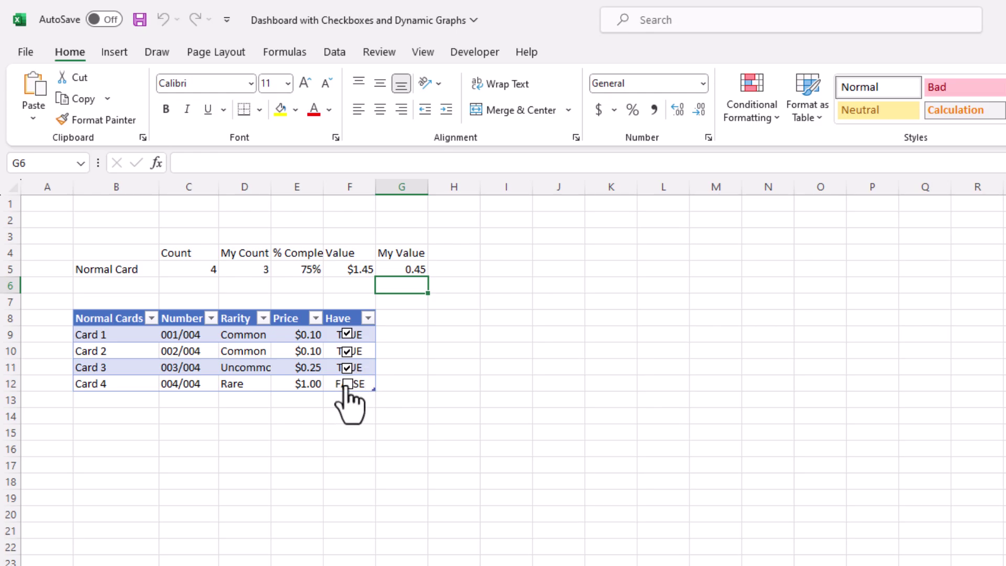
pyautogui.click(347, 383)
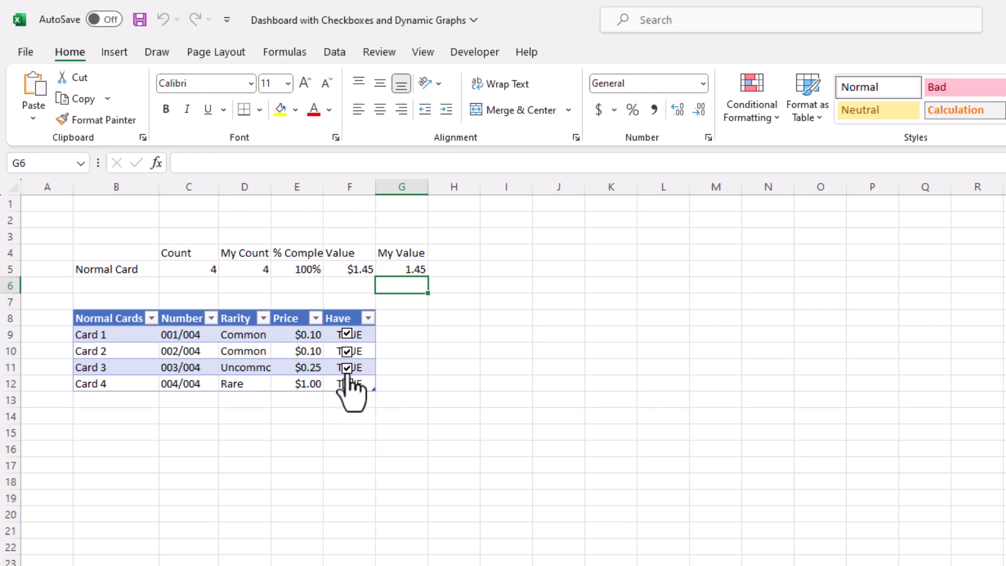
pyautogui.click(347, 351)
pyautogui.click(347, 368)
pyautogui.click(347, 351)
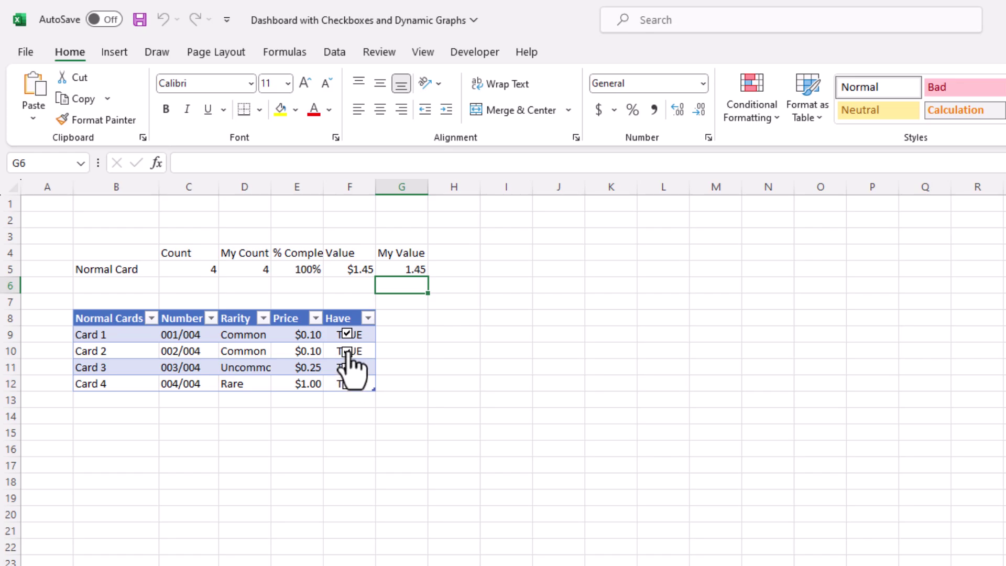
# Hide the TRUE text behind the Card 1 and Card 3 checkboxes by setting its font color to the banded rows' light blue
pyautogui.click(374, 335)
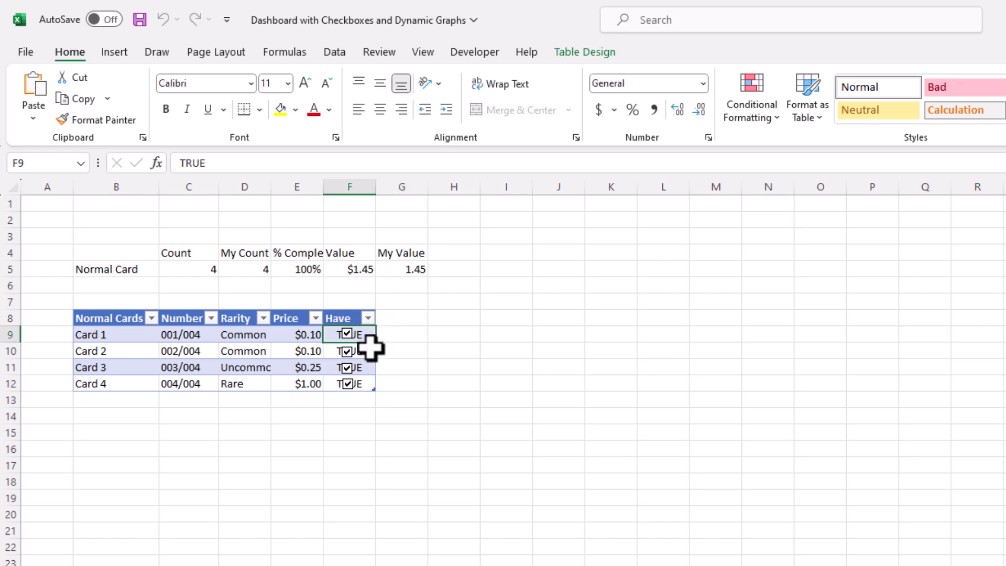
pyautogui.keyDown('ctrl'); pyautogui.click(372, 370); pyautogui.keyUp('ctrl')
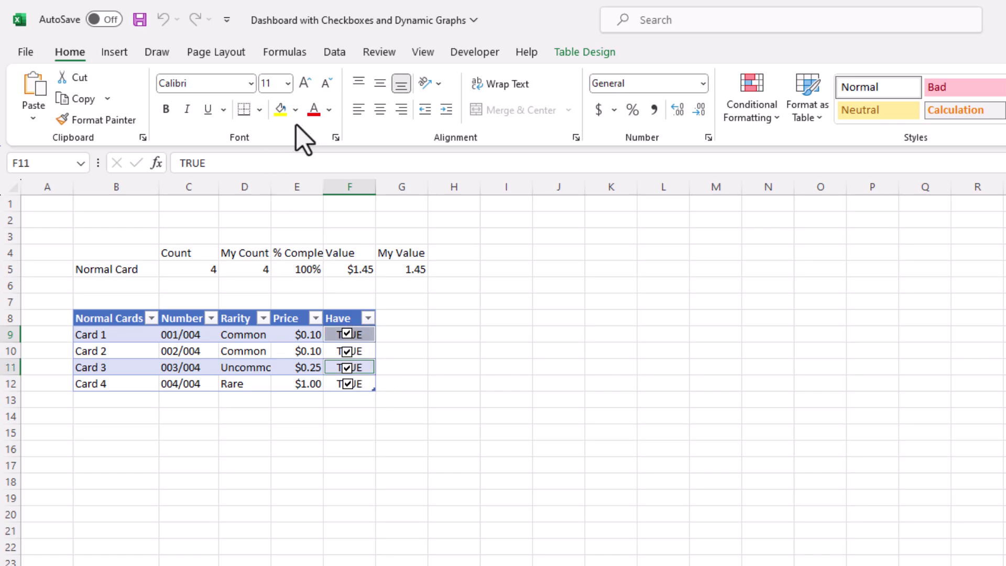
pyautogui.click(329, 109)
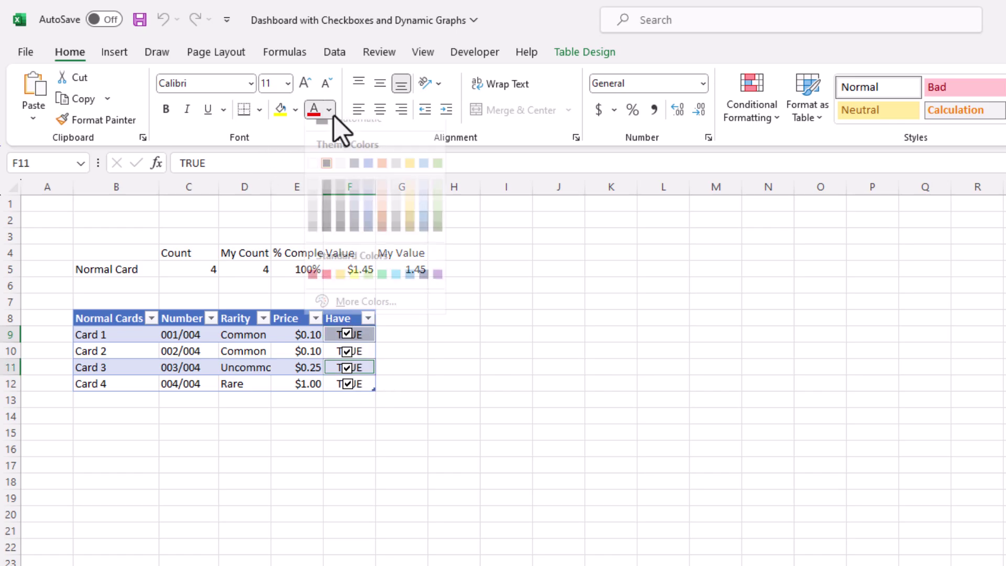
pyautogui.click(368, 198)
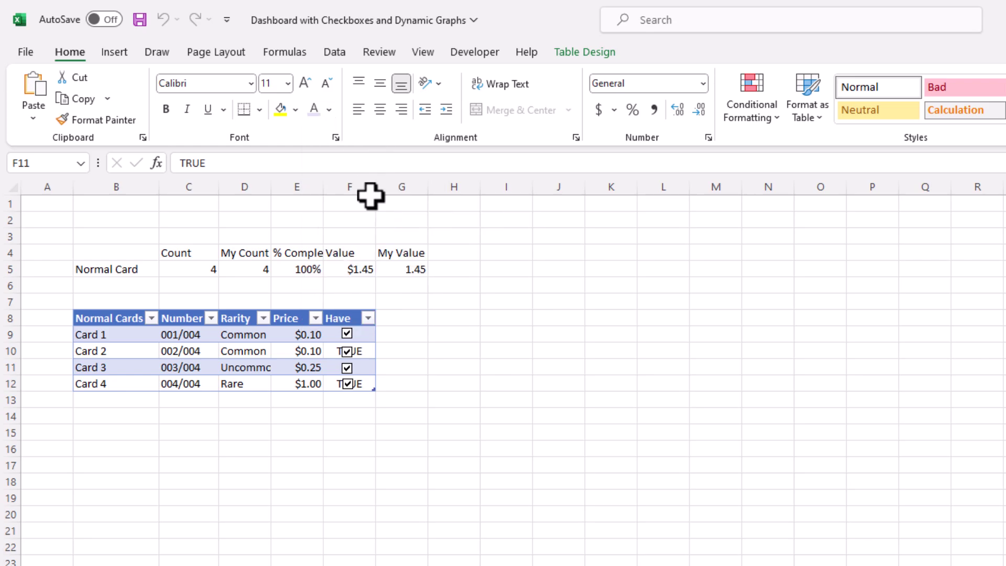
pyautogui.click(509, 383)
# Hide the TRUE text behind the checkboxes in F10 and F12 by setting its font color to white
pyautogui.click(369, 350)
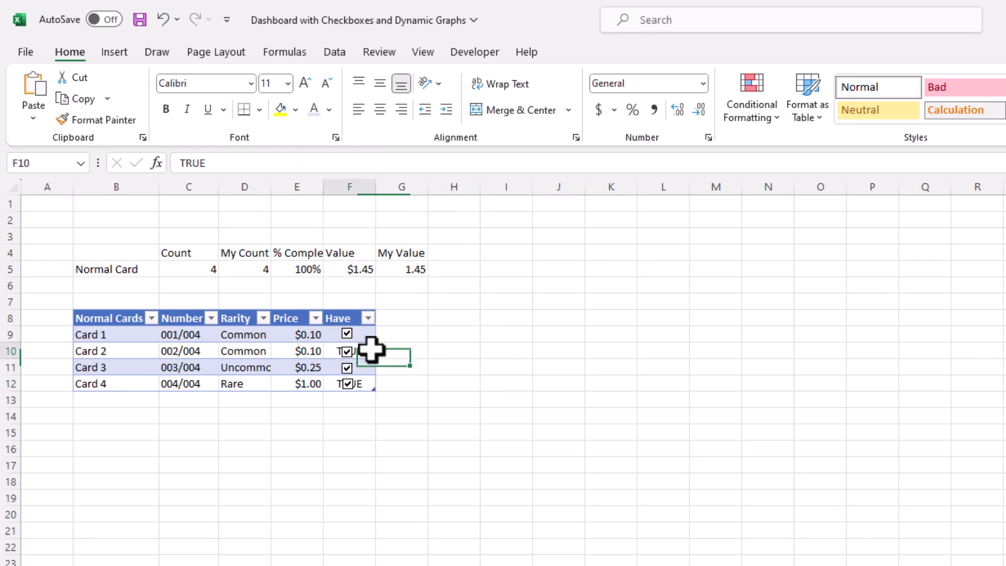
pyautogui.keyDown('ctrl'); pyautogui.click(365, 383); pyautogui.keyUp('ctrl')
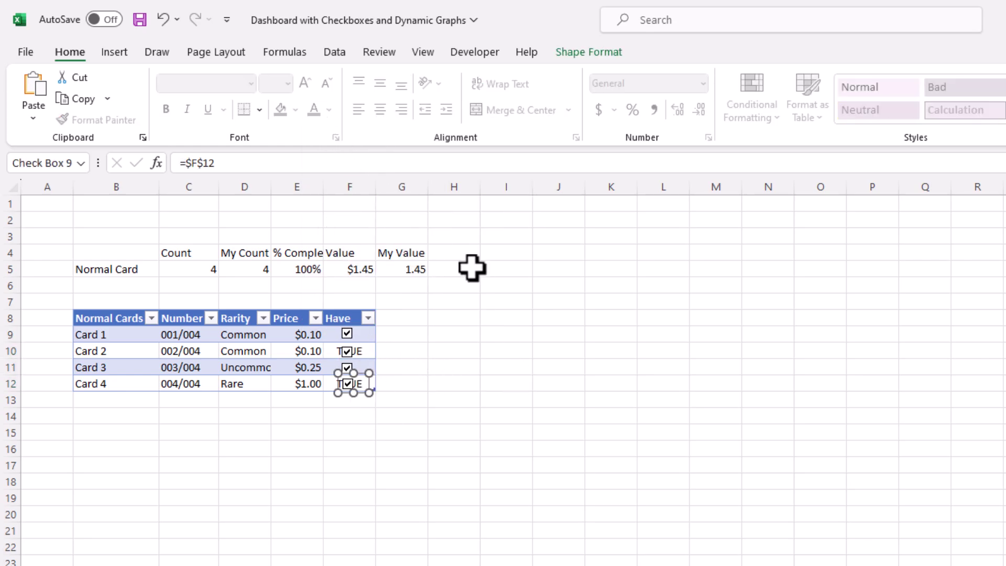
pyautogui.click(559, 318)
pyautogui.click(389, 352)
pyautogui.click(368, 351)
pyautogui.keyDown('ctrl'); pyautogui.click(368, 384); pyautogui.keyUp('ctrl')
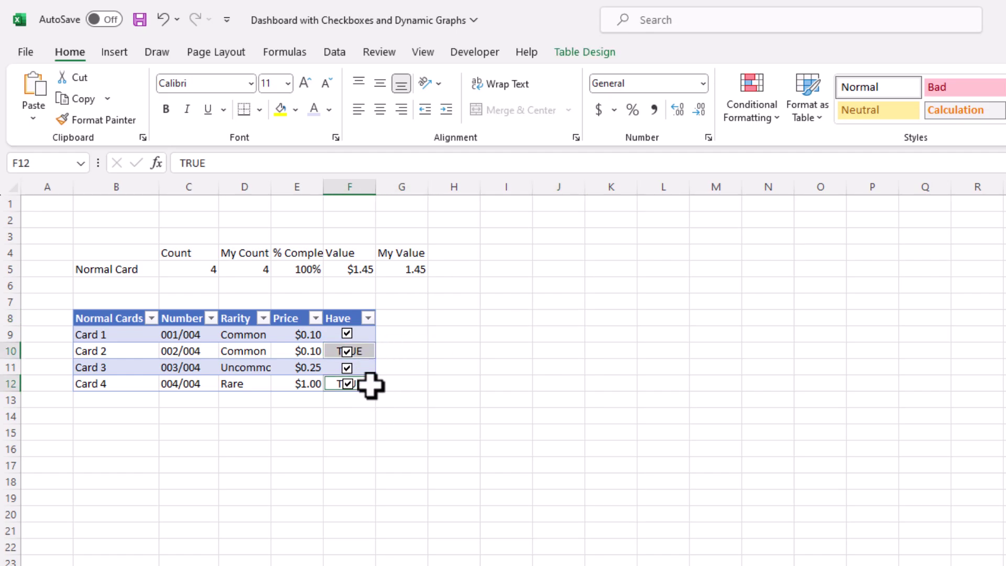
pyautogui.click(329, 109)
pyautogui.click(313, 177)
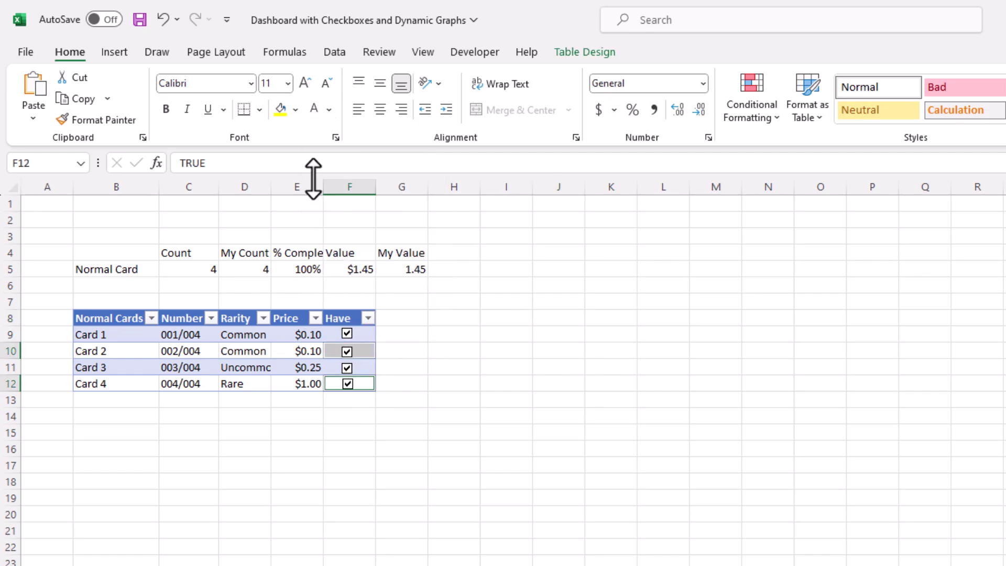
pyautogui.click(506, 415)
# Check the summary formulas with the linked text hidden by unticking Card 4 and Card 3 and ticking both again
pyautogui.click(347, 385)
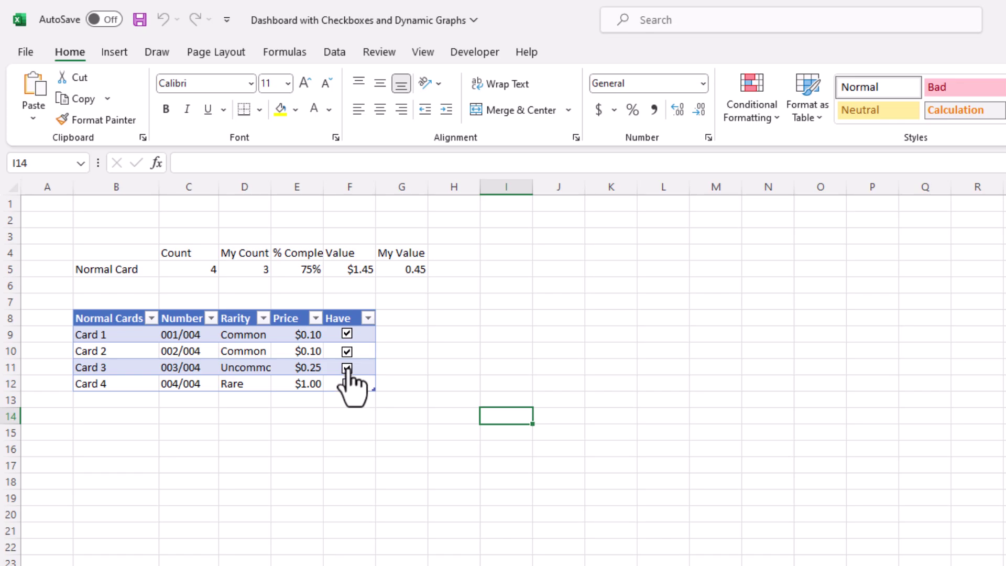
pyautogui.click(347, 370)
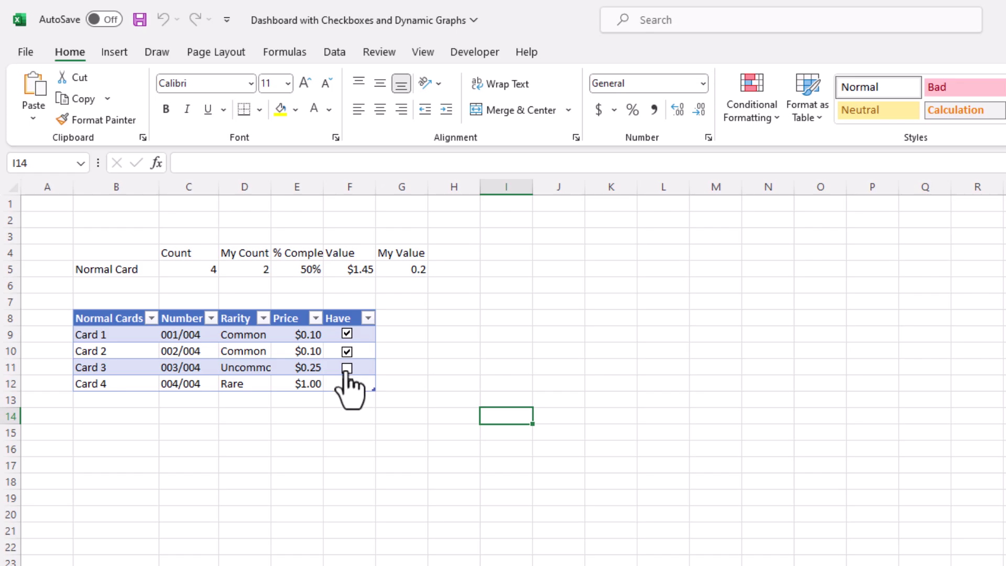
pyautogui.click(348, 369)
pyautogui.click(347, 384)
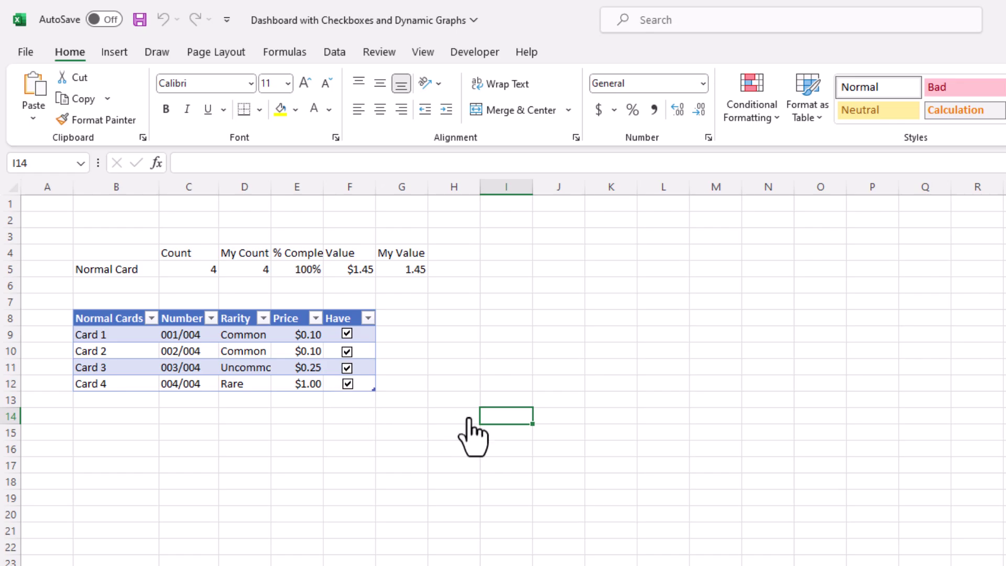
pyautogui.click(620, 461)
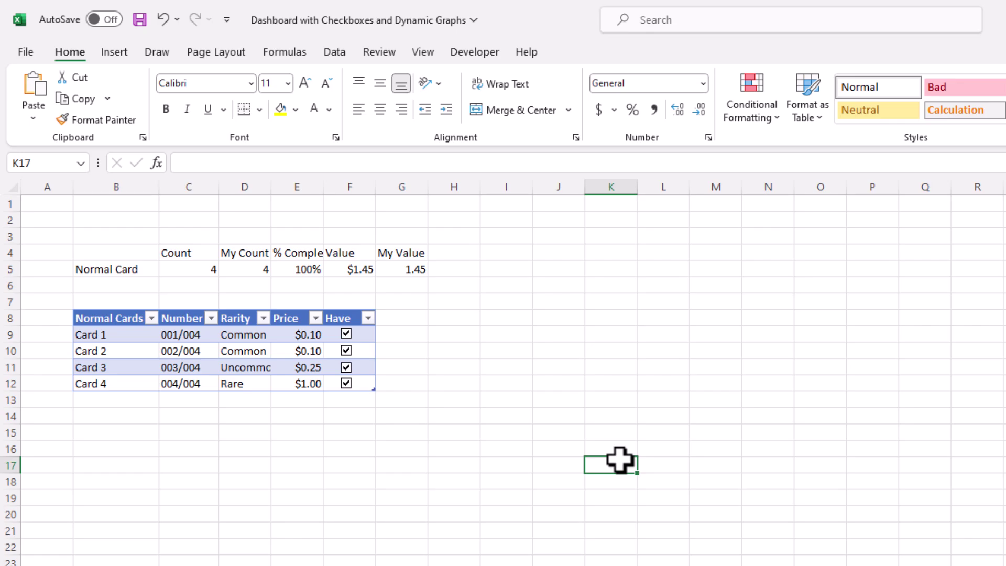
pyautogui.keyDown('ctrl'); pyautogui.click(346, 385); pyautogui.keyUp('ctrl')
pyautogui.rightClick(346, 385)
pyautogui.press('Escape')
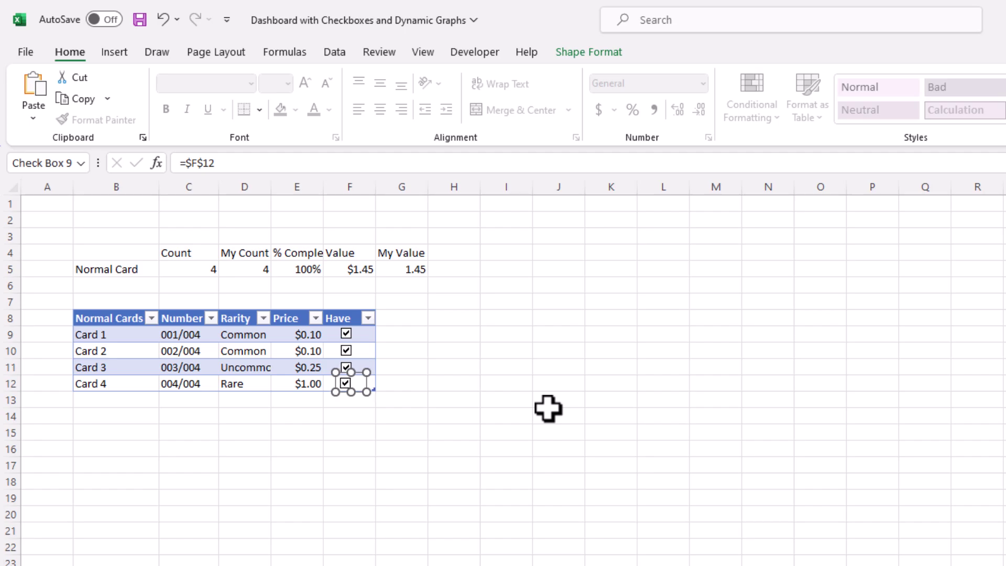
pyautogui.click(491, 435)
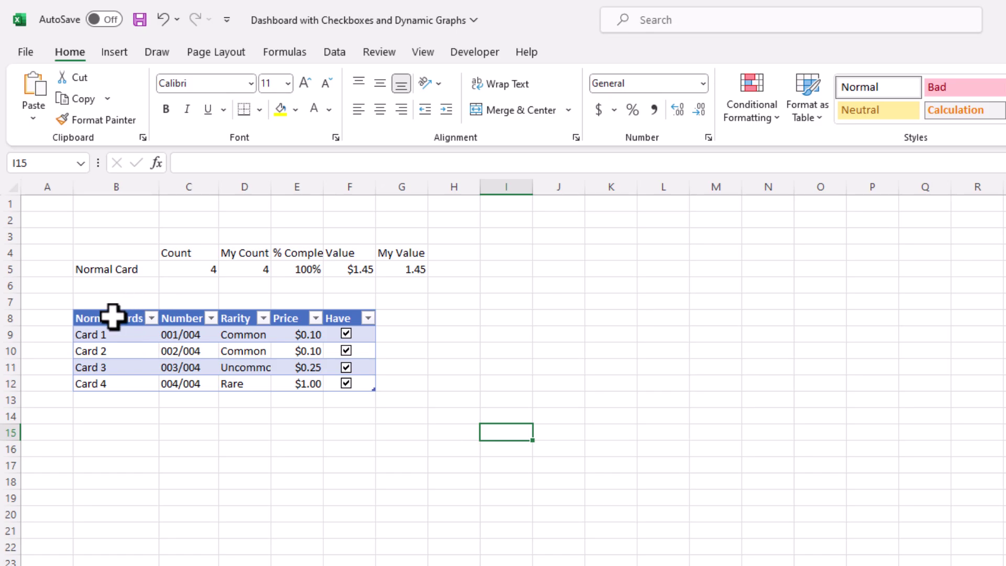
# Center the Normal Cards table's header row text and auto-fit the widths of columns B to F
pyautogui.moveTo(112, 318); pyautogui.dragTo(341, 318)
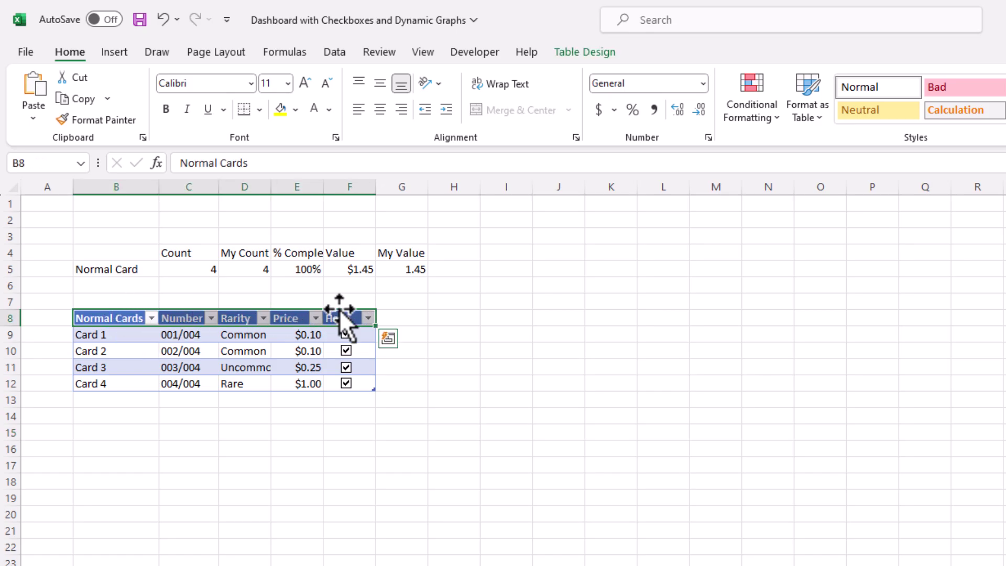
pyautogui.click(380, 109)
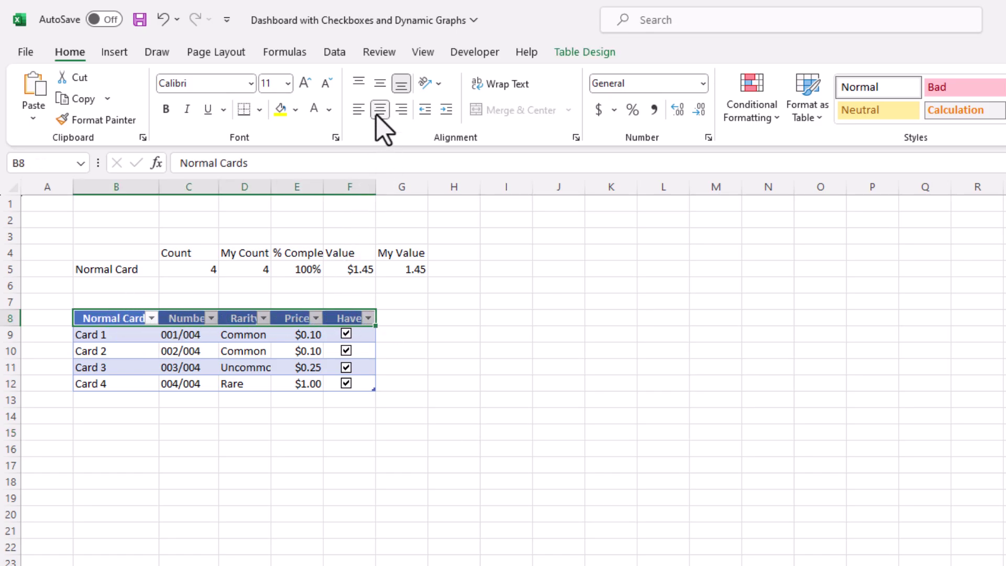
pyautogui.doubleClick(156, 188)
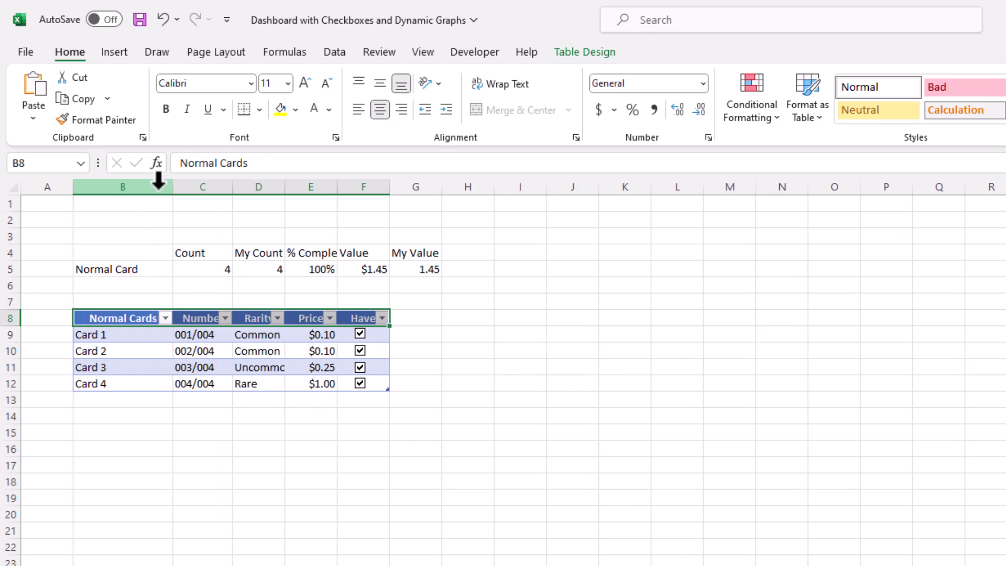
pyautogui.click(157, 186)
pyautogui.doubleClick(231, 188)
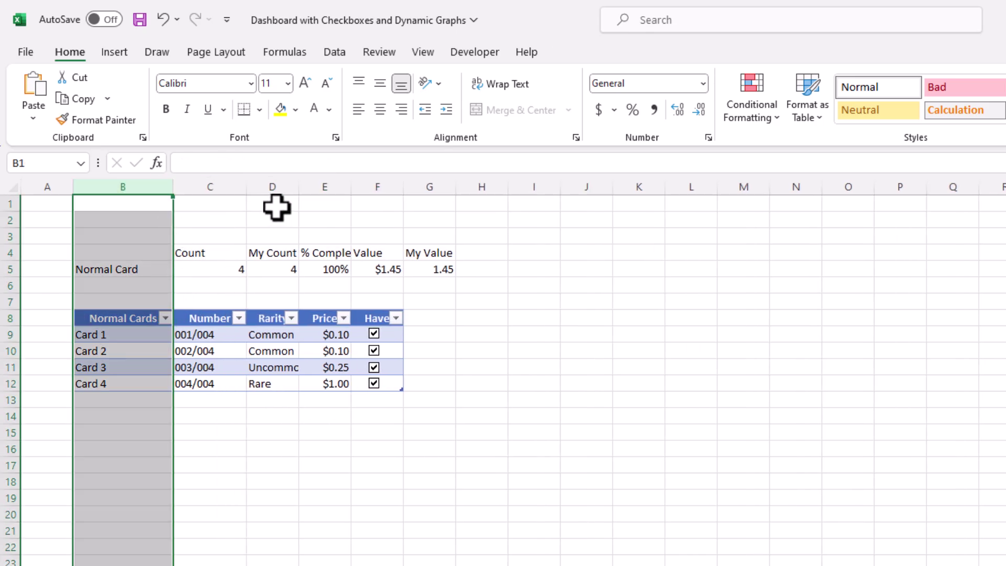
pyautogui.doubleClick(297, 188)
pyautogui.click(302, 187)
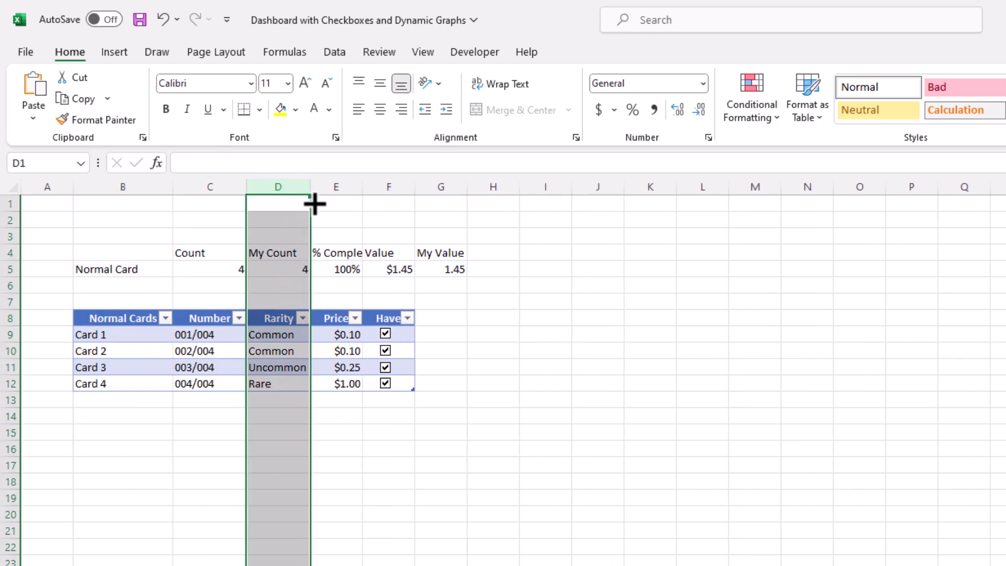
pyautogui.doubleClick(362, 187)
pyautogui.doubleClick(432, 188)
pyautogui.click(427, 481)
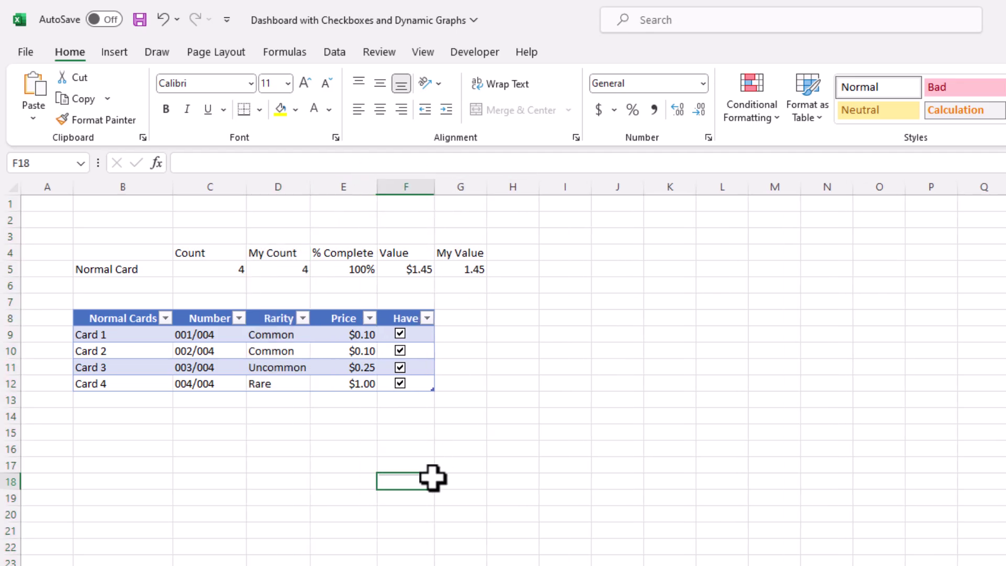
# Remove the filter arrows from the Normal Cards table's header row
pyautogui.click(335, 52)
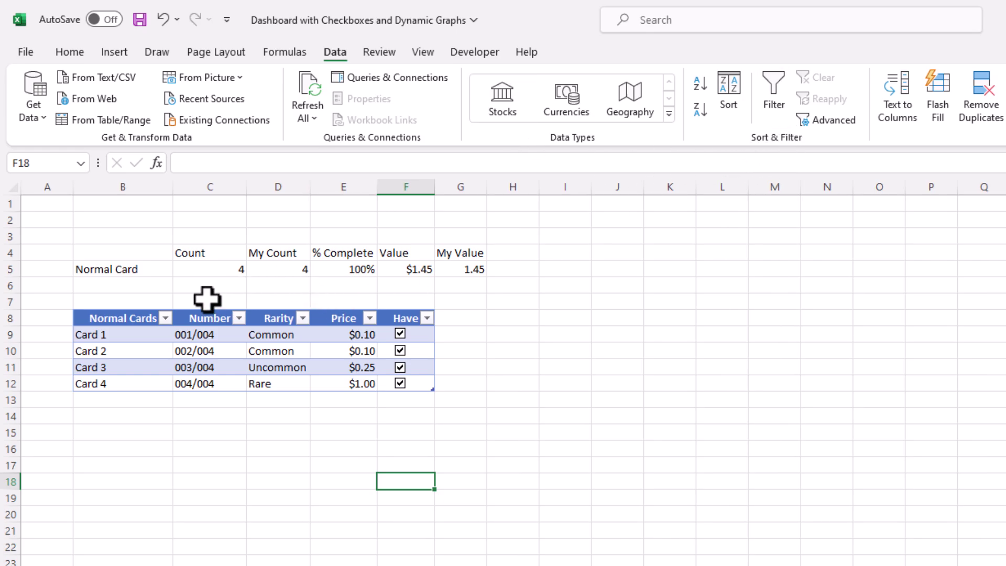
pyautogui.click(776, 111)
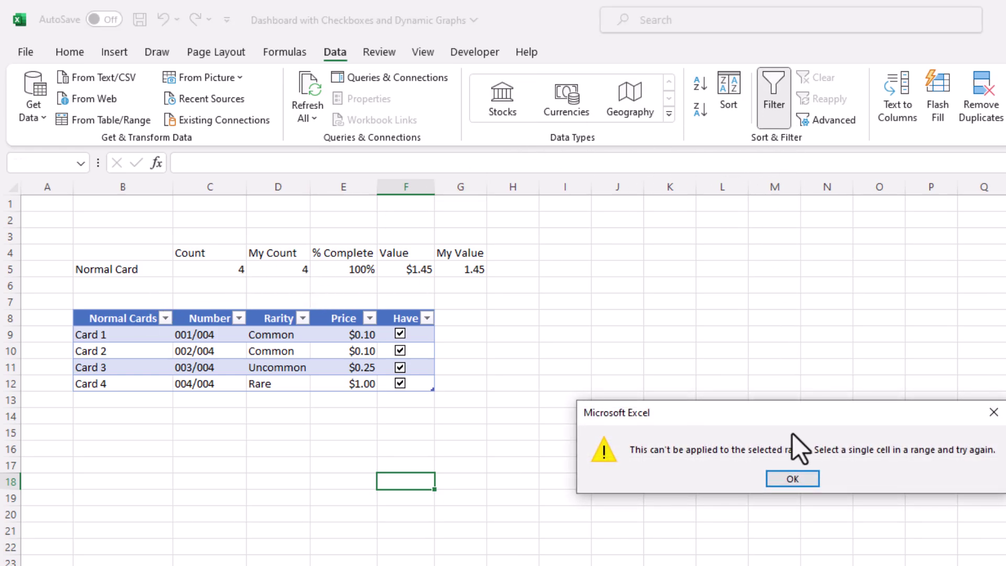
pyautogui.click(792, 479)
pyautogui.moveTo(407, 317); pyautogui.dragTo(153, 313)
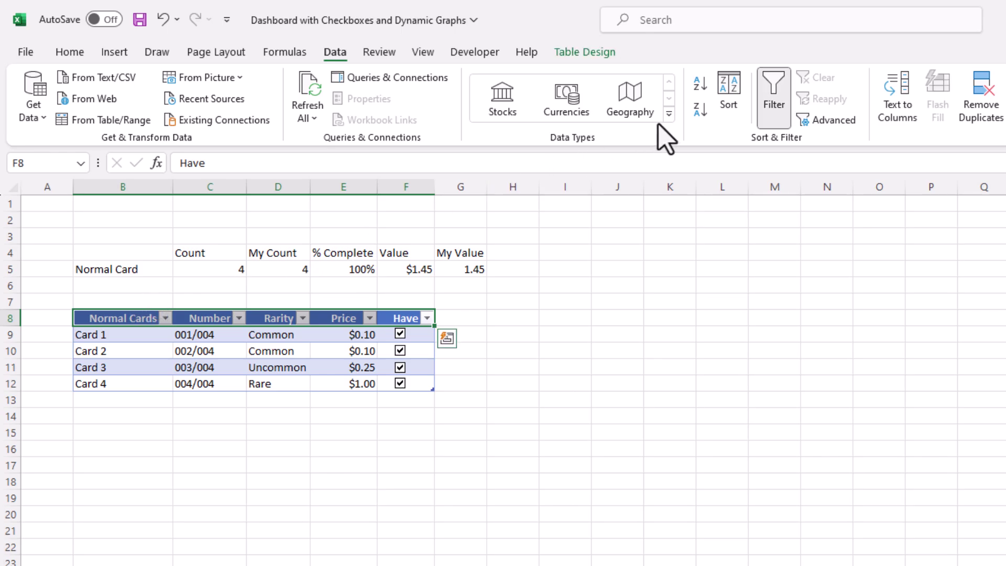
pyautogui.click(774, 107)
pyautogui.click(474, 465)
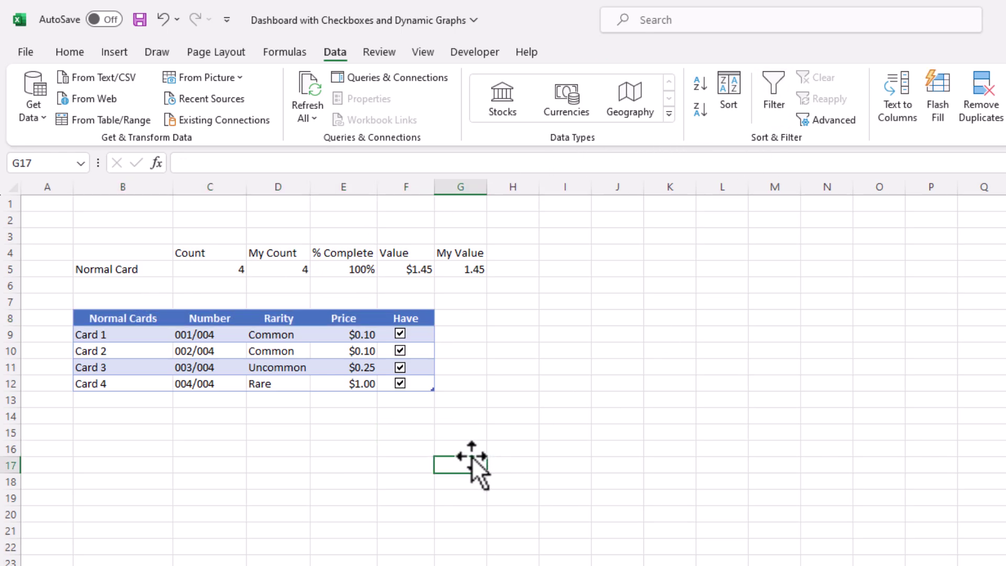
# Copy the whole Normal Cards table with its checkboxes to H8 and auto-fit column H
pyautogui.click(170, 317)
pyautogui.moveTo(171, 318); pyautogui.dragTo(411, 387)
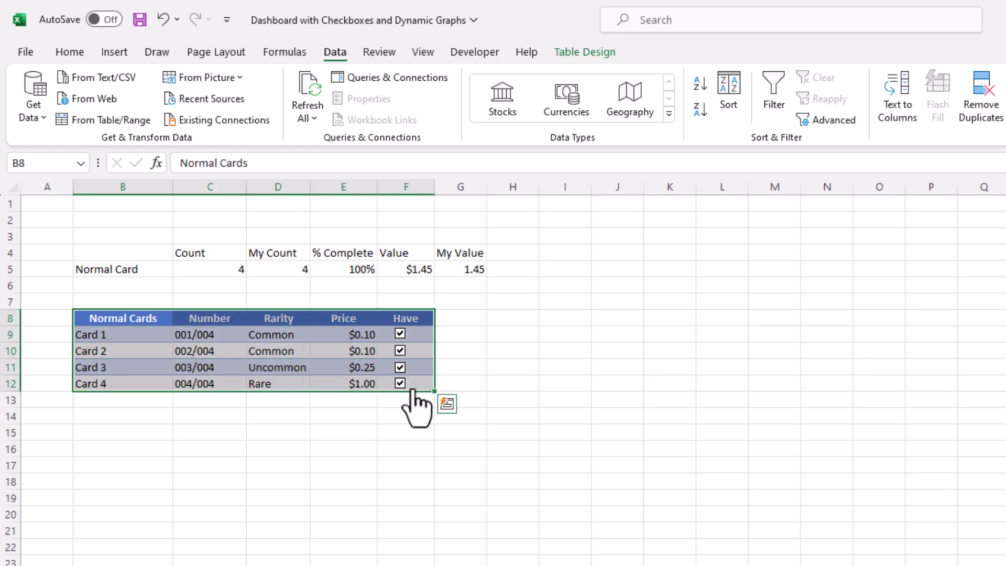
pyautogui.hotkey('ctrl', 'c')
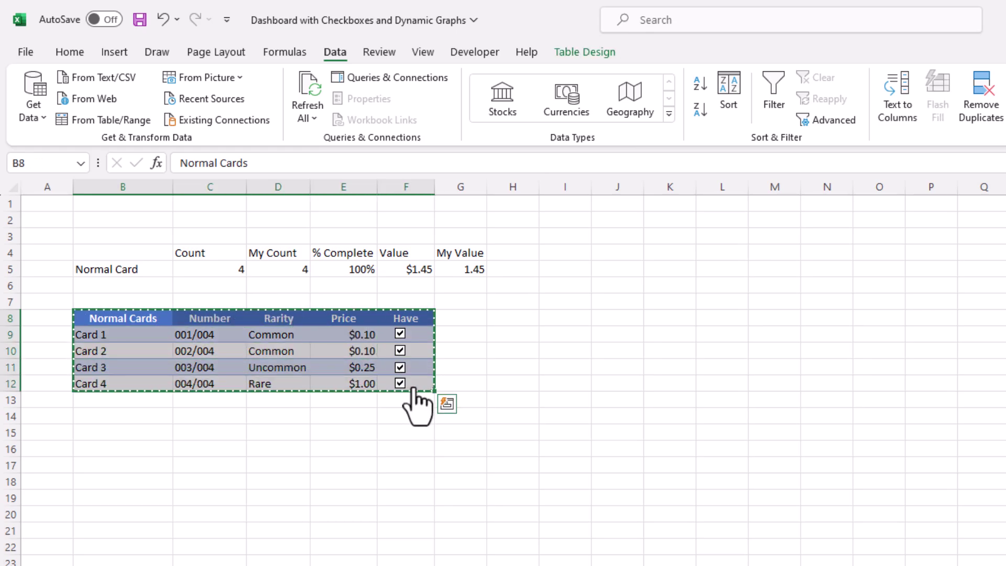
pyautogui.click(523, 319)
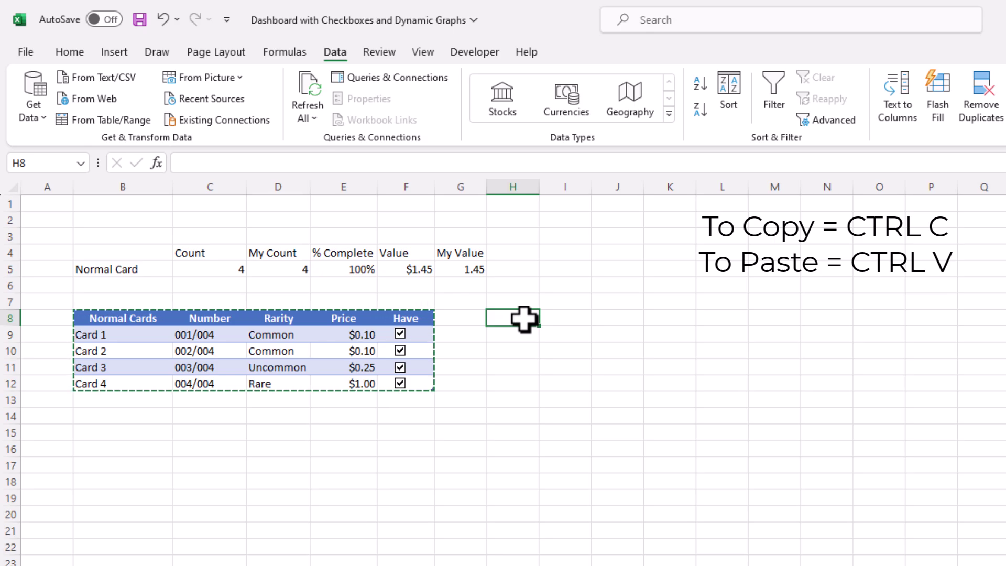
pyautogui.hotkey('ctrl', 'v')
pyautogui.click(542, 481)
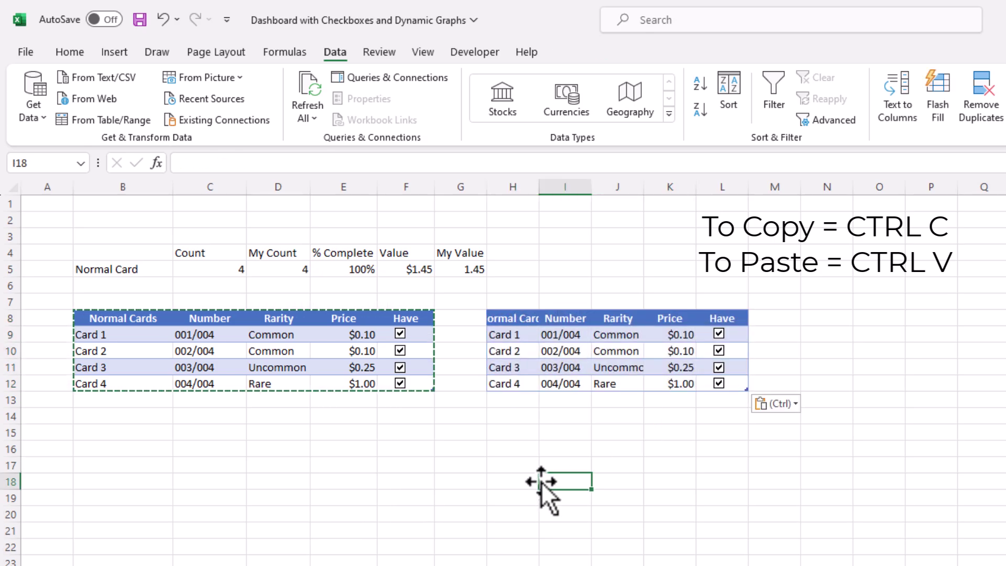
pyautogui.doubleClick(539, 187)
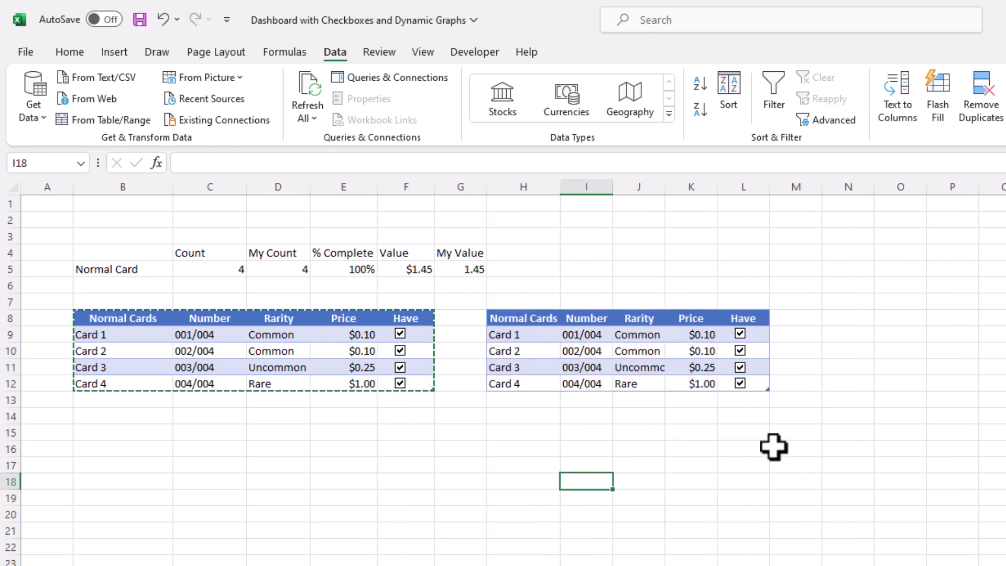
# Rename the copied table's first header in H8 as Reverse Holo
pyautogui.click(525, 320)
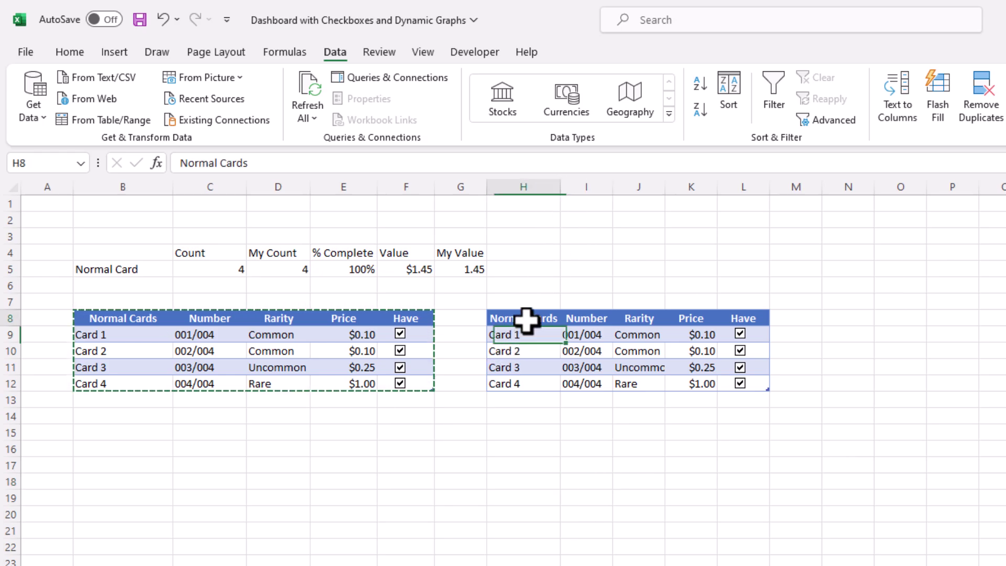
pyautogui.moveTo(248, 163); pyautogui.dragTo(126, 167)
pyautogui.write('Reverse Holo')
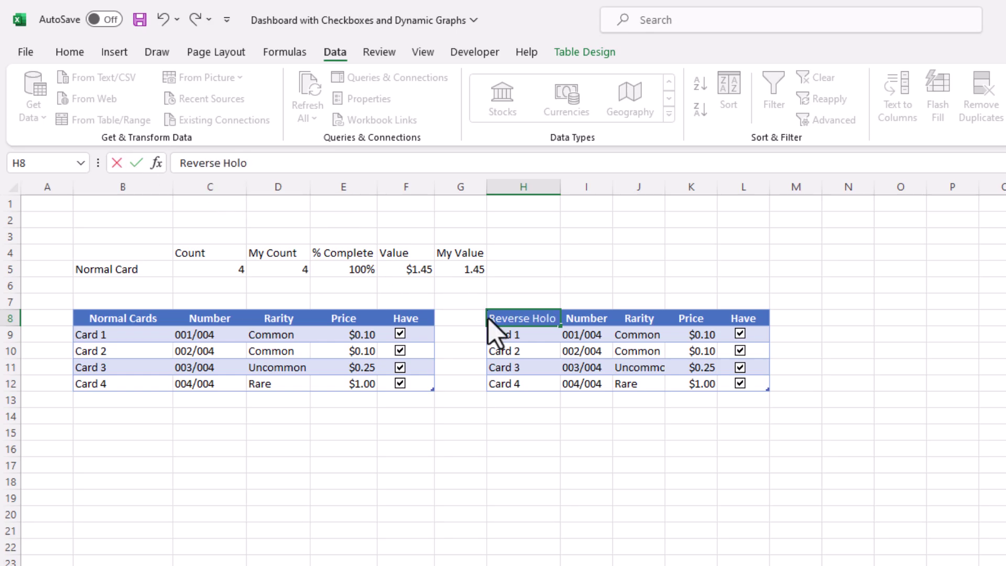
# Append "Reverse" to the names of Card 1 through Card 4 in the Reverse Holo table
pyautogui.doubleClick(532, 335)
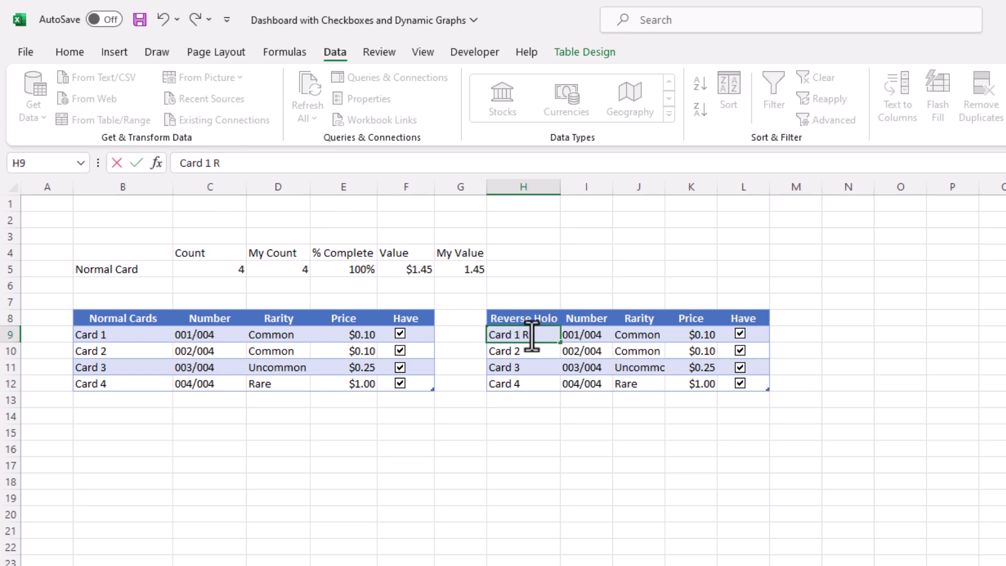
pyautogui.write('Reverse')
pyautogui.press('Return')
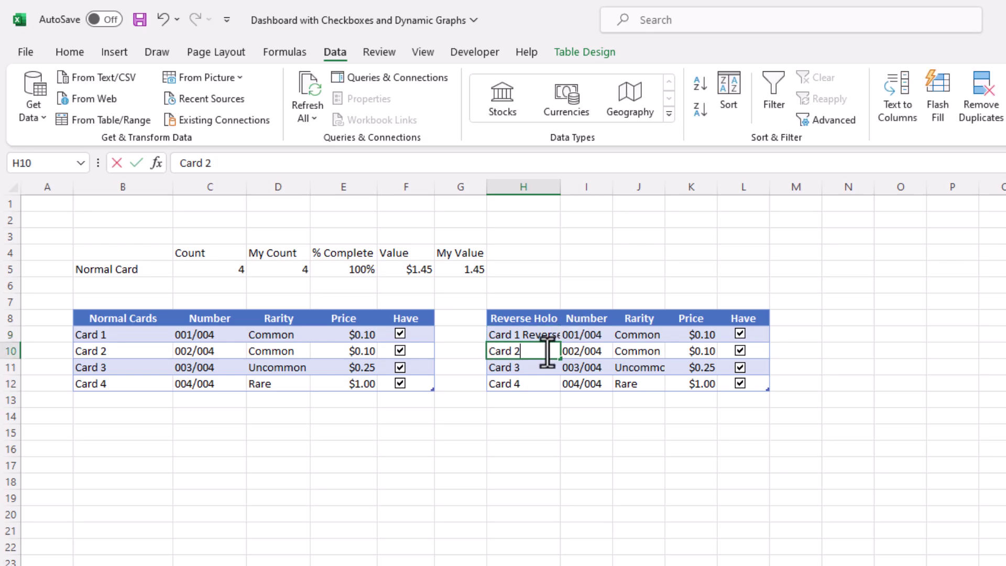
pyautogui.doubleClick(549, 351)
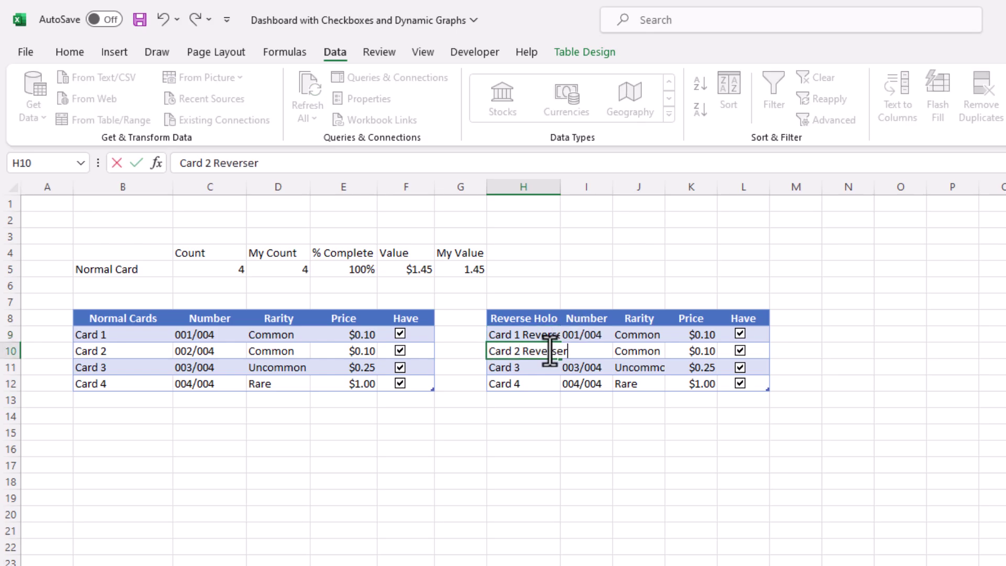
pyautogui.press('Return')
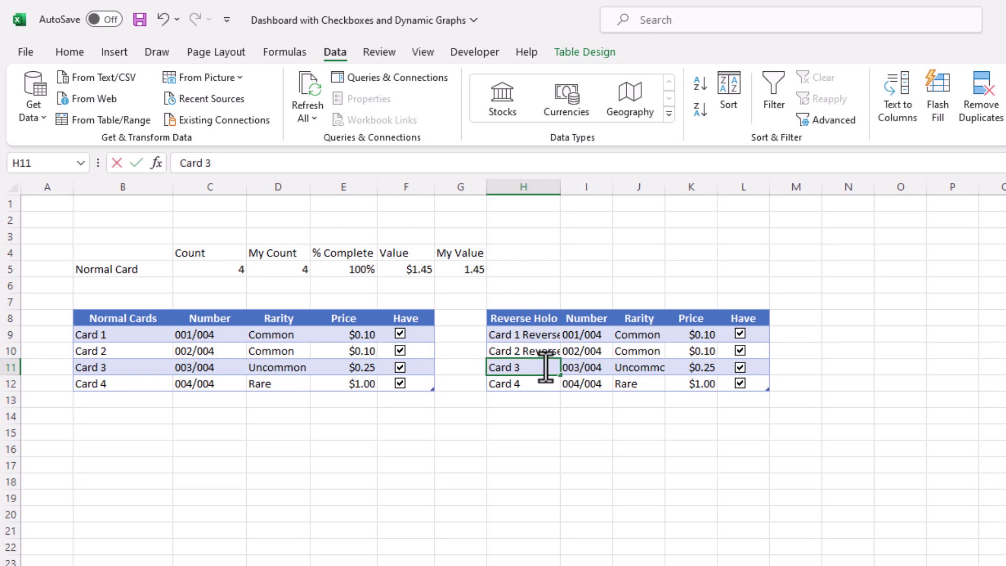
pyautogui.doubleClick(546, 367)
pyautogui.write('R')
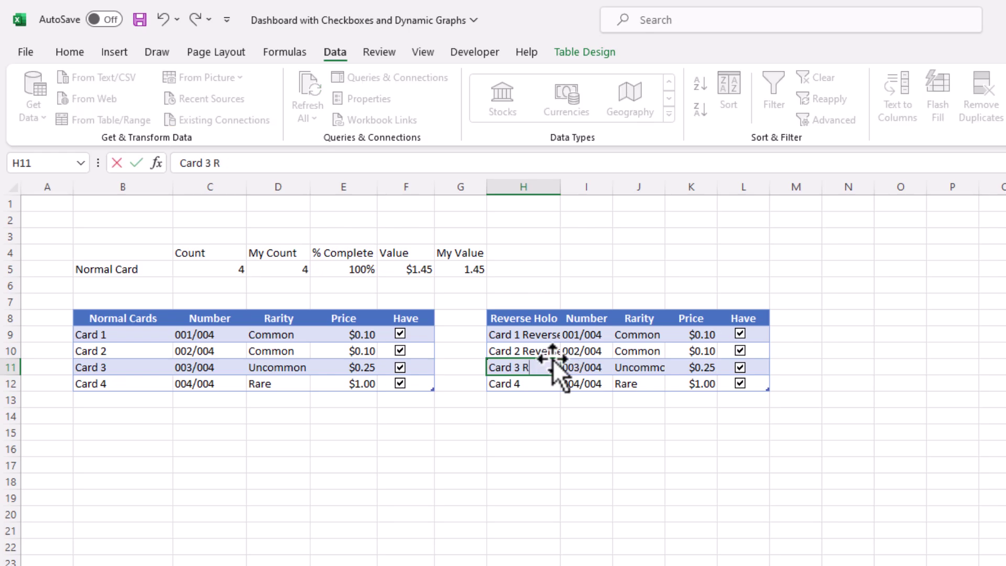
pyautogui.write('Eese')
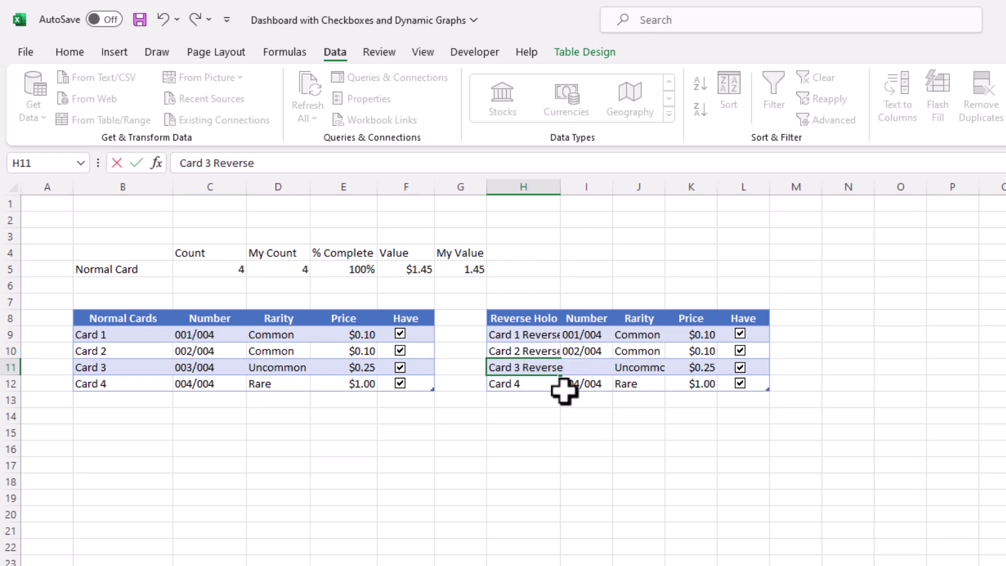
pyautogui.press('Return')
pyautogui.doubleClick(543, 388)
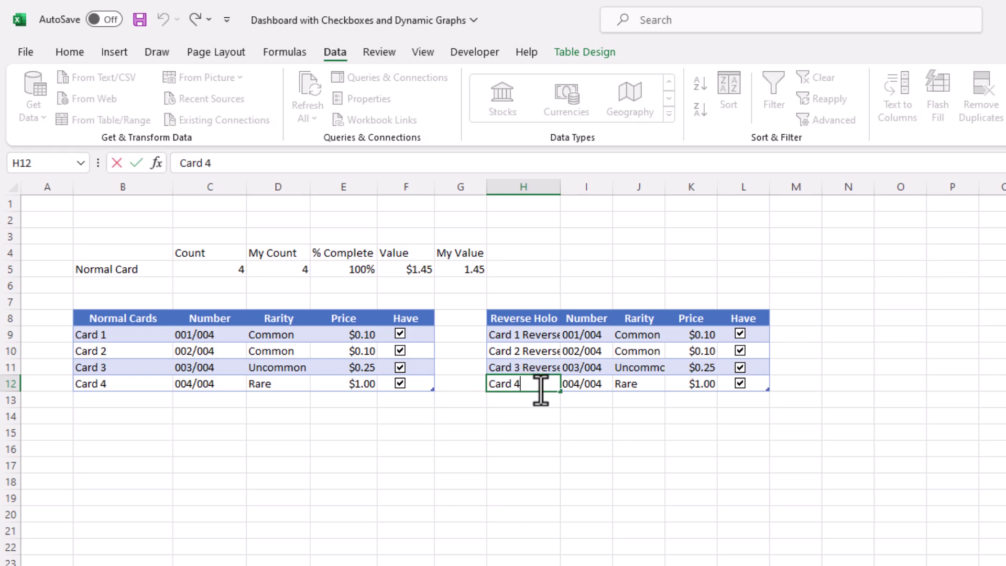
pyautogui.write('Reverse')
pyautogui.click(573, 432)
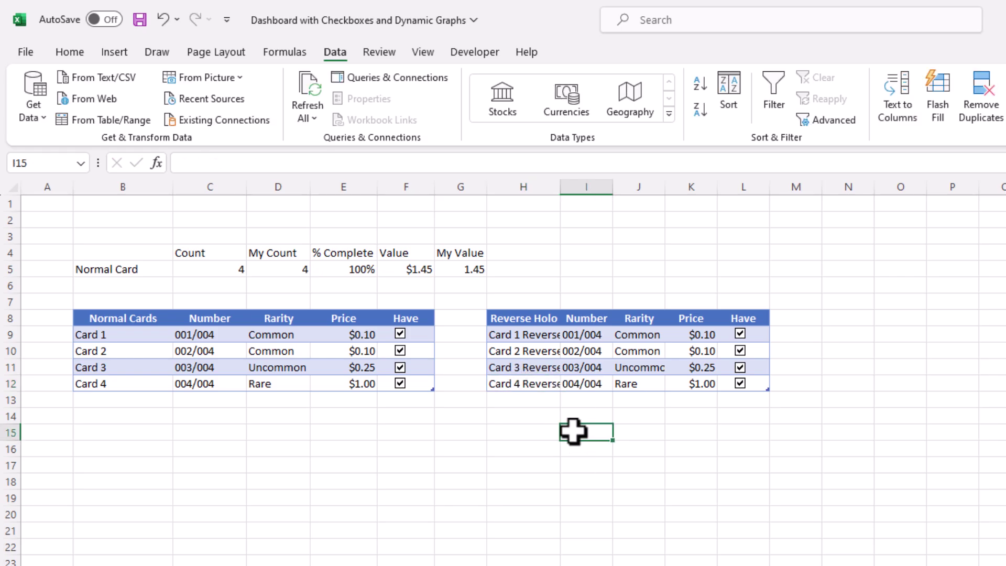
# Auto-fit columns H and J to the Reverse Holo table's card names and rarities
pyautogui.moveTo(563, 192); pyautogui.dragTo(564, 192)
pyautogui.doubleClick(563, 192)
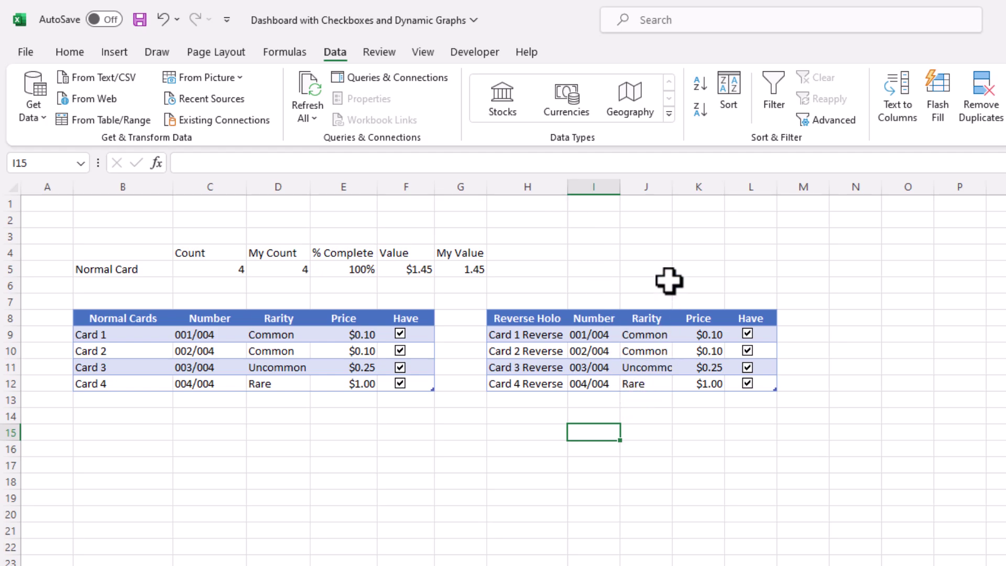
pyautogui.doubleClick(665, 188)
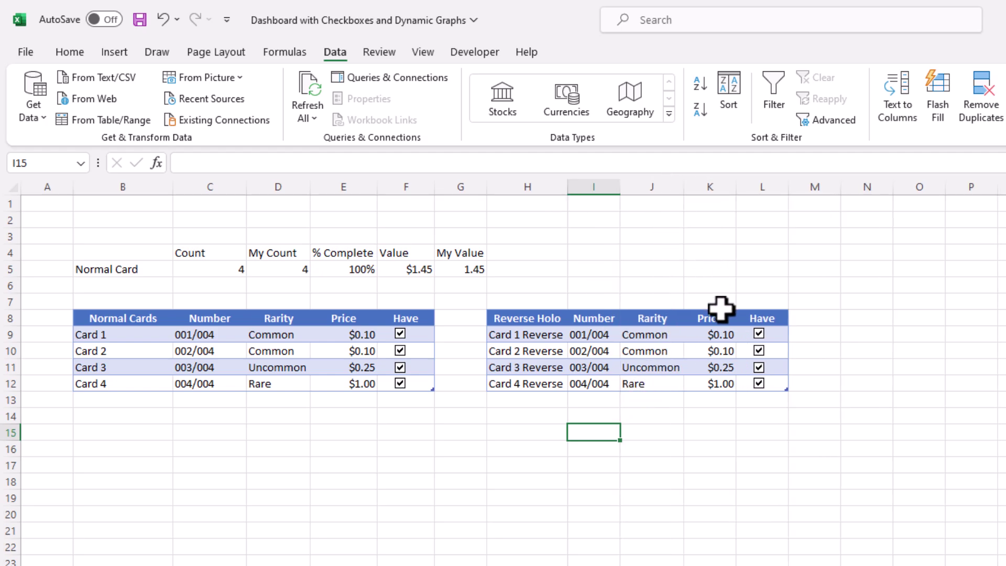
pyautogui.click(596, 448)
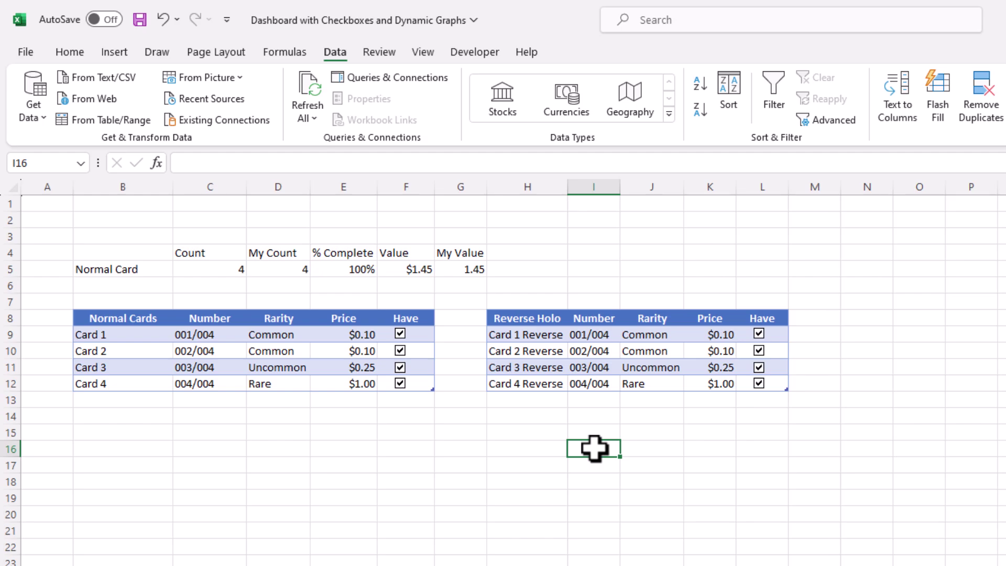
# Add a Reverse Holo row label in B6 beneath Normal Card in the summary
pyautogui.click(148, 284)
pyautogui.write('R')
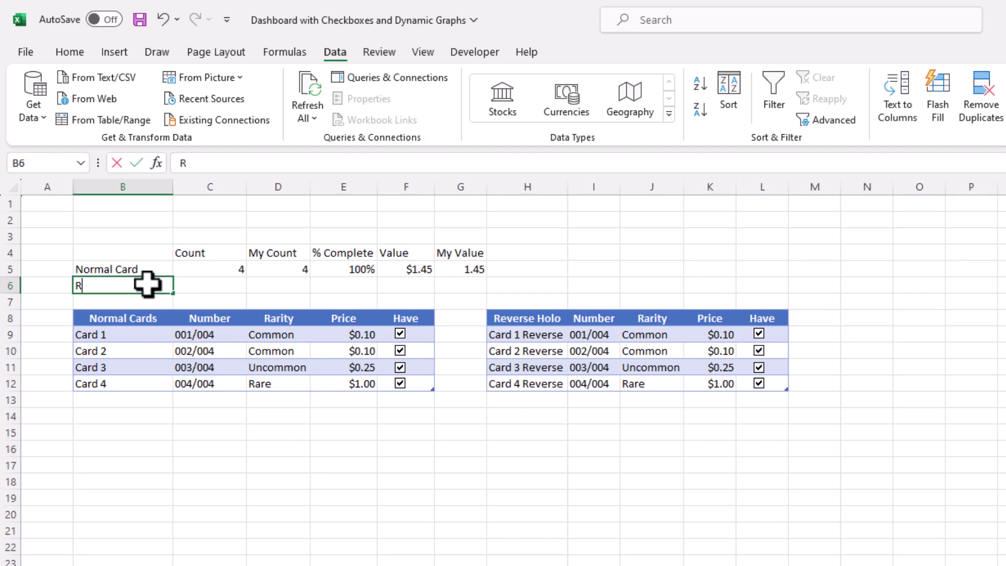
pyautogui.write('everse Holo')
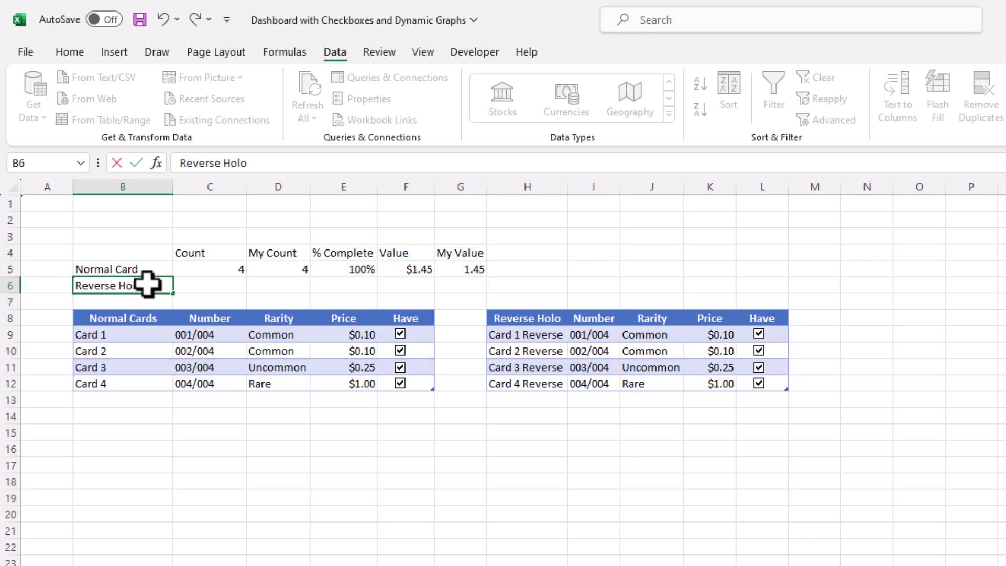
# Insert a COUNTA function in C6 for the Reverse Holo count by searching the functions for "count"
pyautogui.click(211, 288)
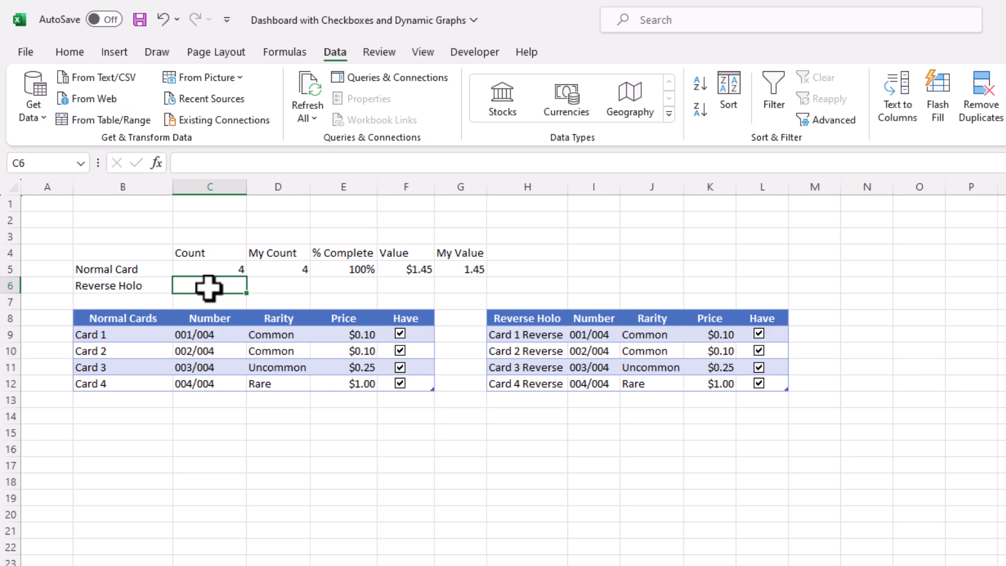
pyautogui.click(159, 170)
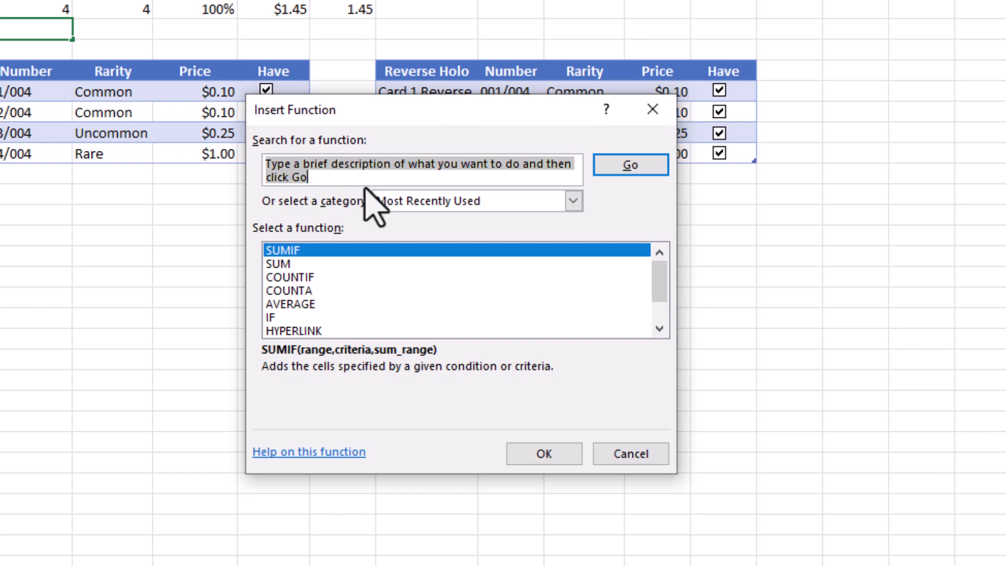
pyautogui.click(346, 178)
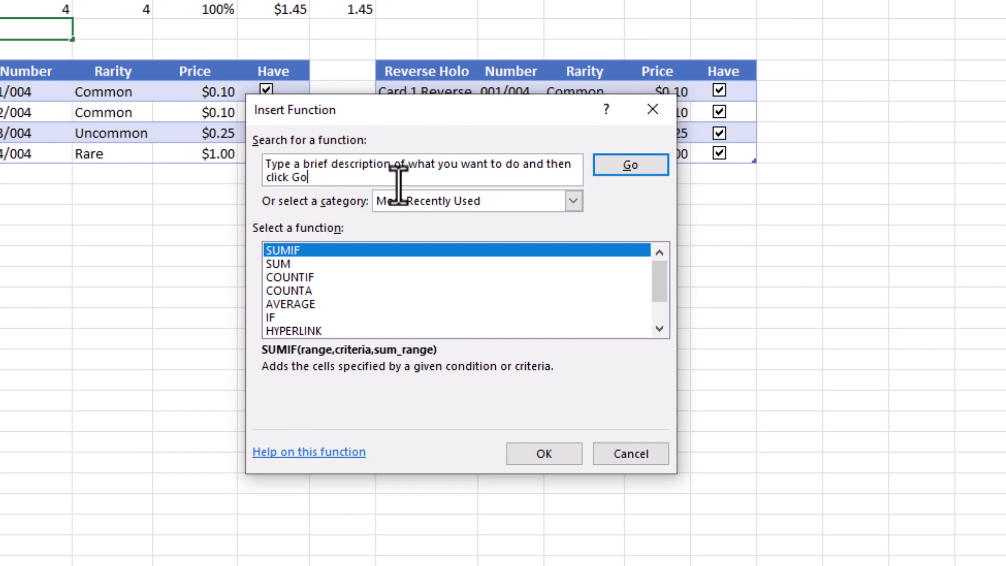
pyautogui.moveTo(338, 181); pyautogui.dragTo(265, 168)
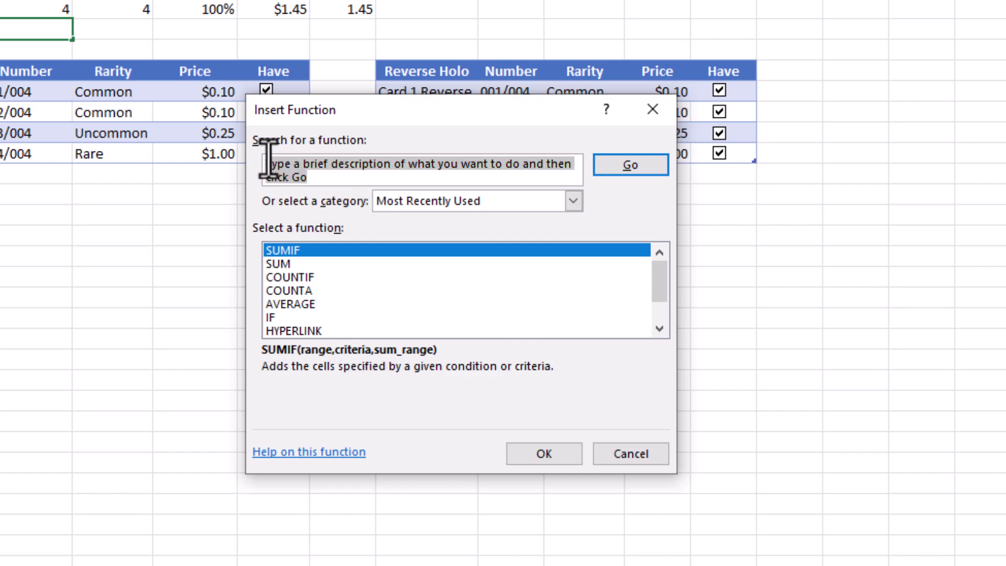
pyautogui.write('count')
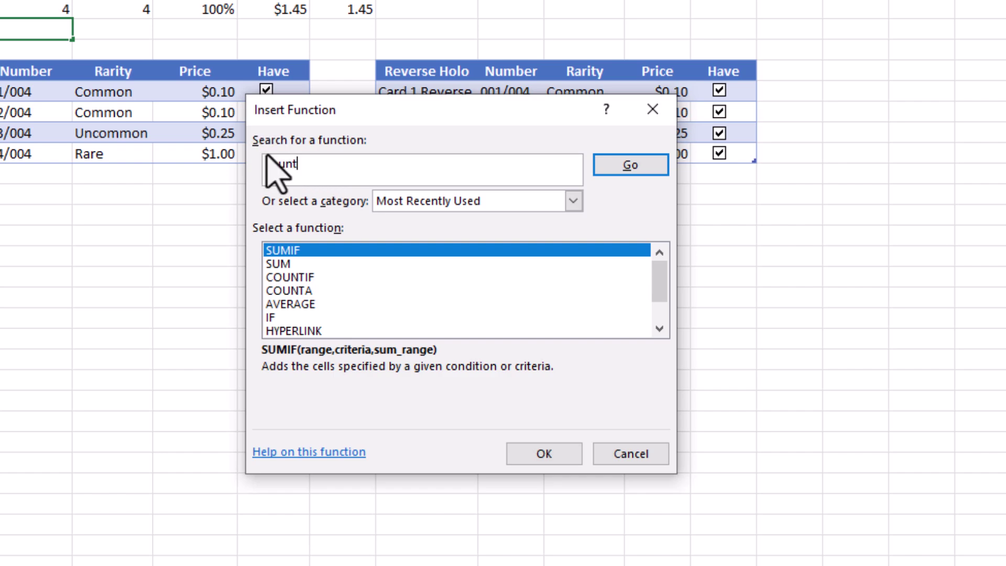
pyautogui.press('Return')
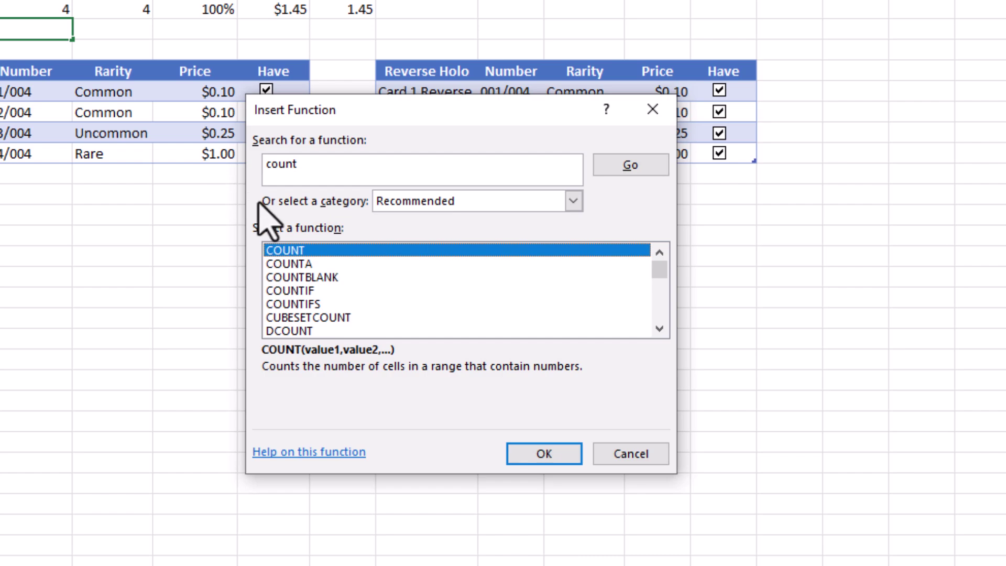
pyautogui.click(283, 264)
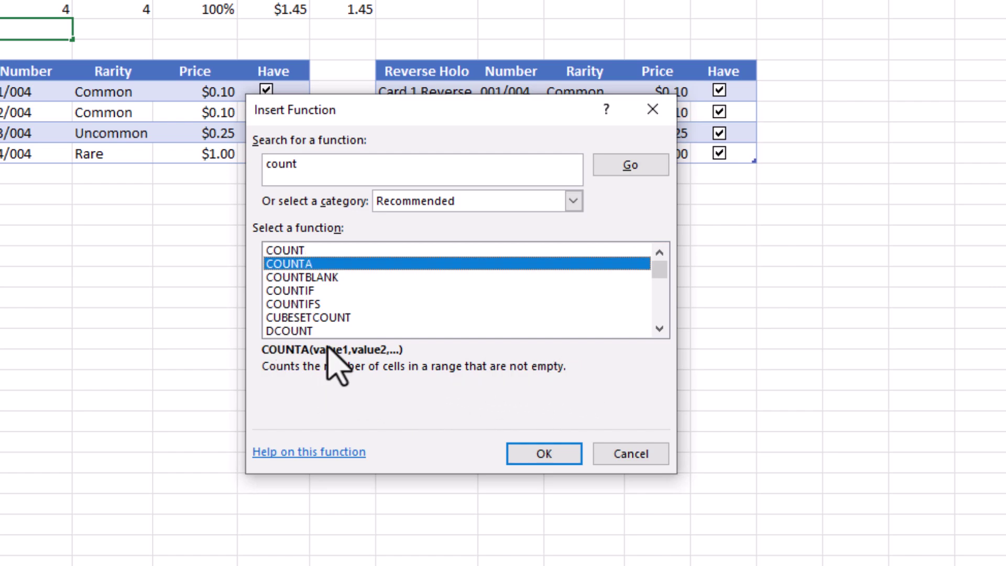
pyautogui.click(526, 455)
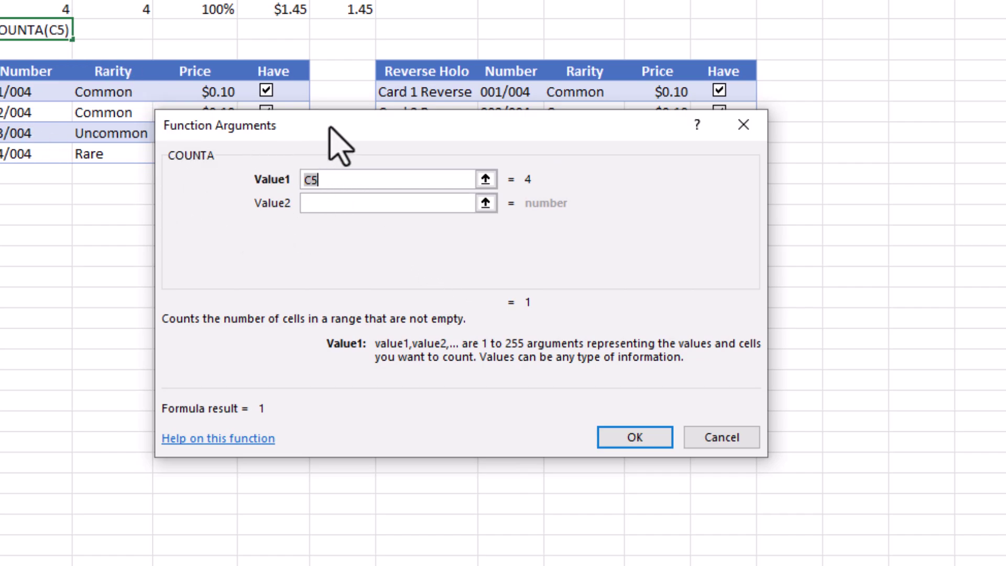
# Set COUNTA's Value1 to the Reverse Holo table's card names, Table35[Reverse Holo], and confirm the formula
pyautogui.moveTo(332, 133); pyautogui.dragTo(464, 148)
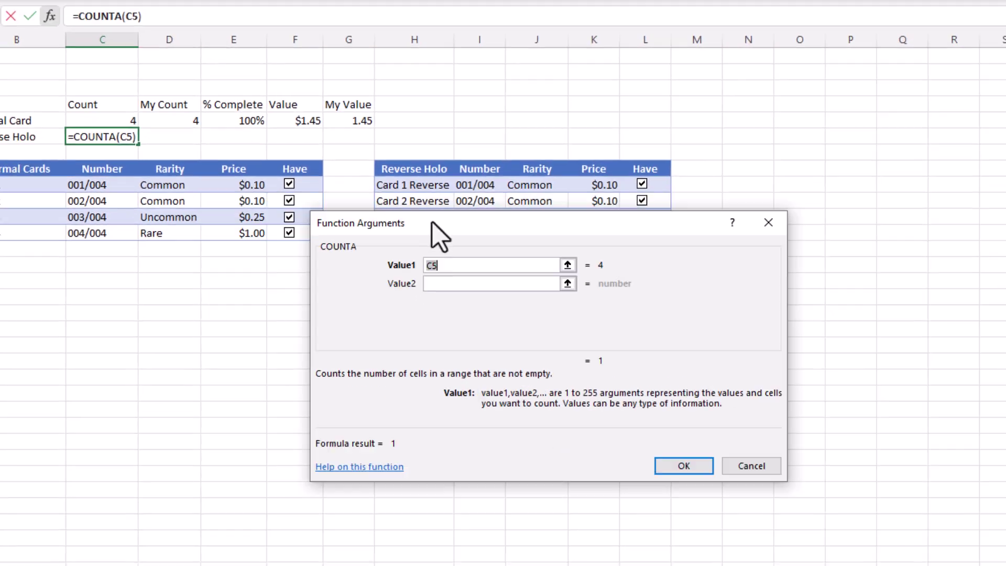
pyautogui.moveTo(433, 223); pyautogui.dragTo(830, 203)
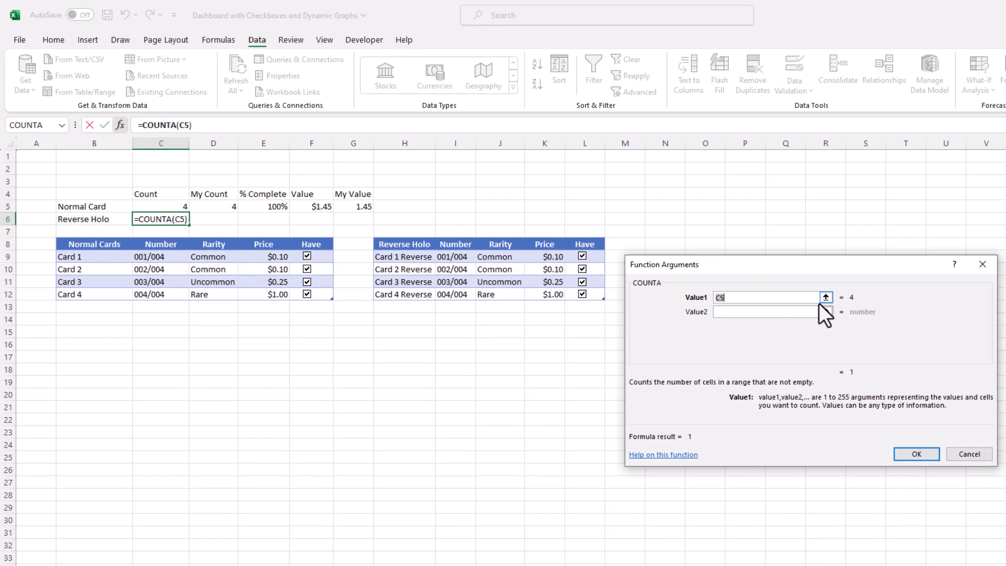
pyautogui.click(826, 297)
pyautogui.moveTo(398, 257); pyautogui.dragTo(397, 294)
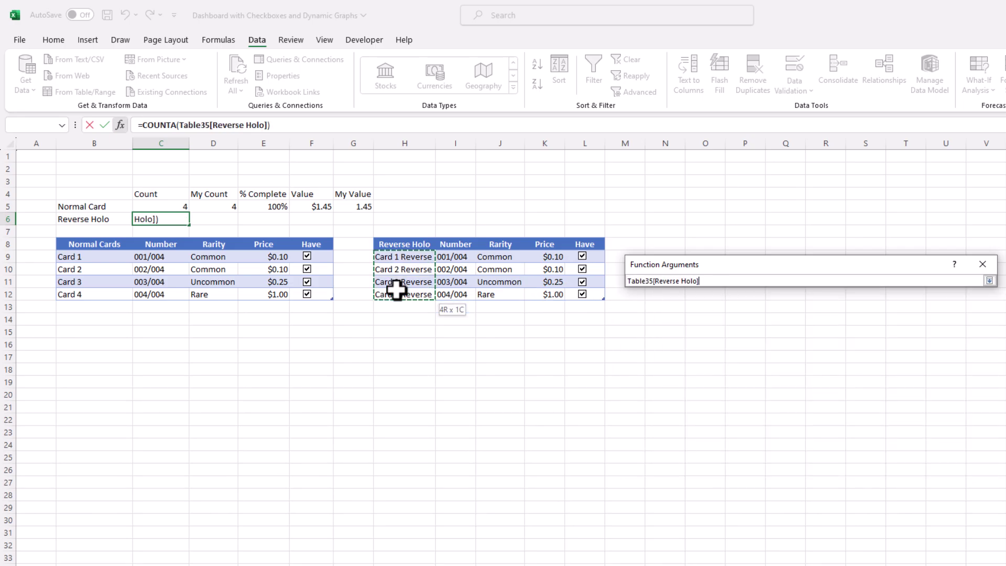
pyautogui.click(990, 281)
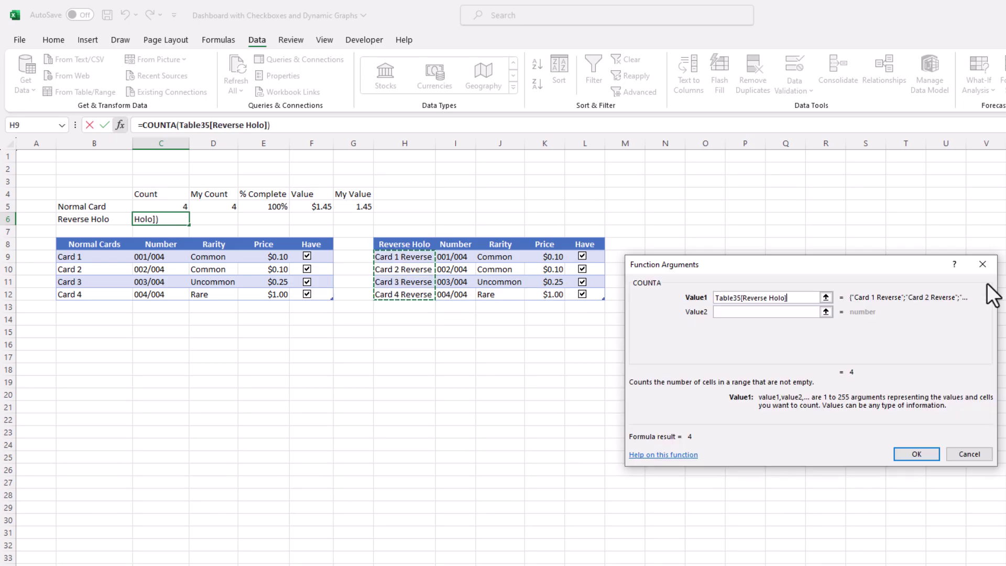
pyautogui.click(912, 454)
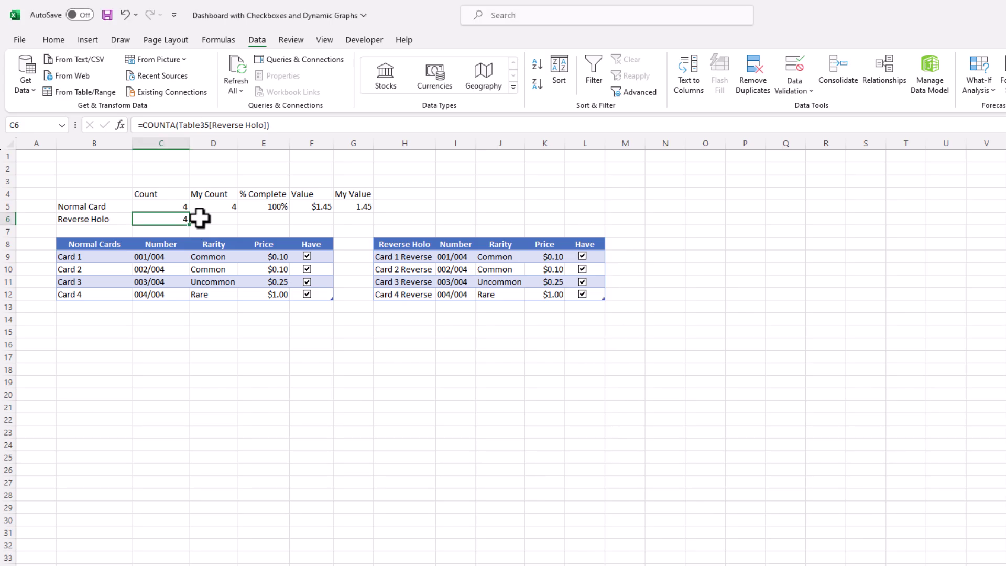
# Enter a COUNTIF function in D6 that counts Table35[Have] cells with the criterion "True"
pyautogui.click(200, 219)
pyautogui.click(120, 125)
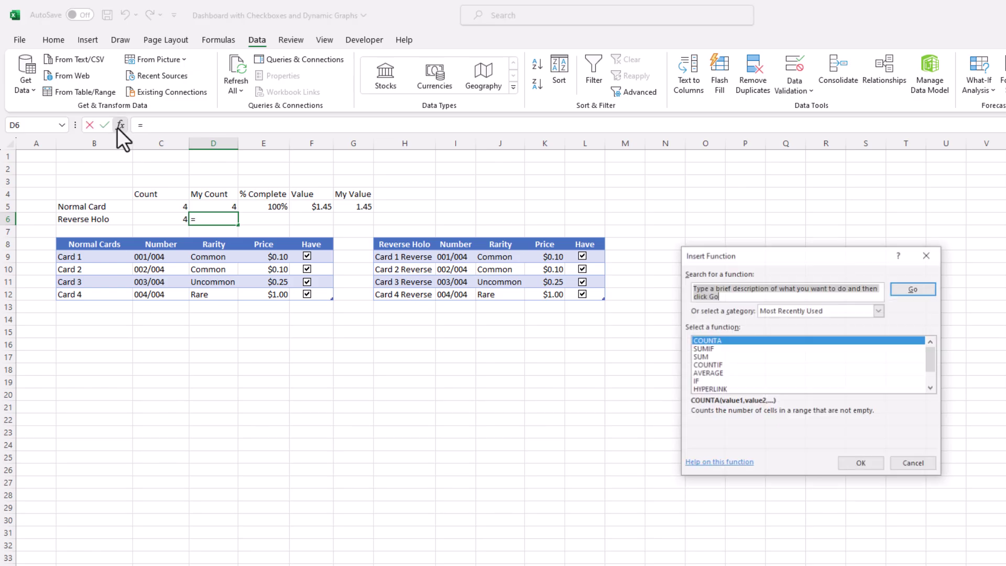
pyautogui.write('countif')
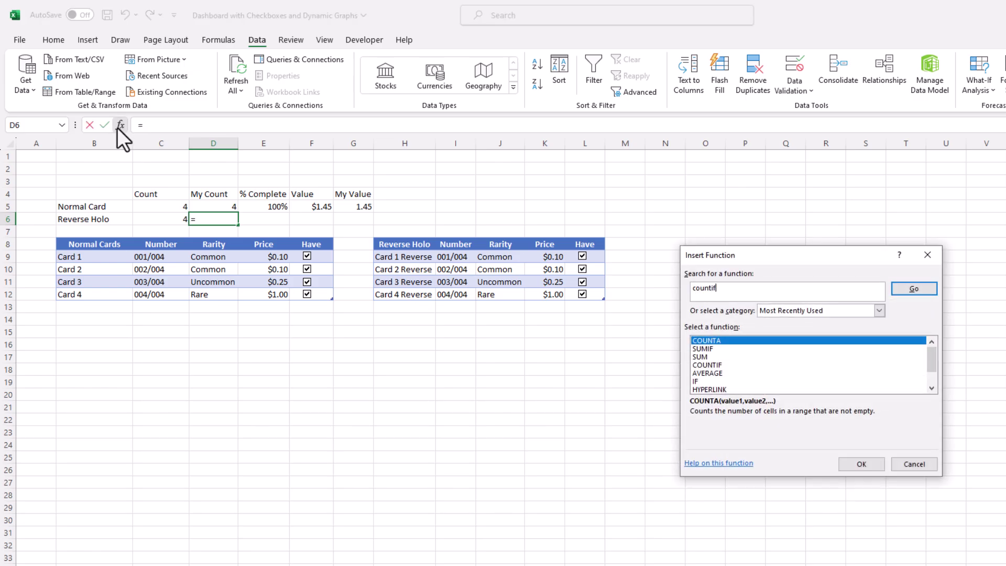
pyautogui.press('Return')
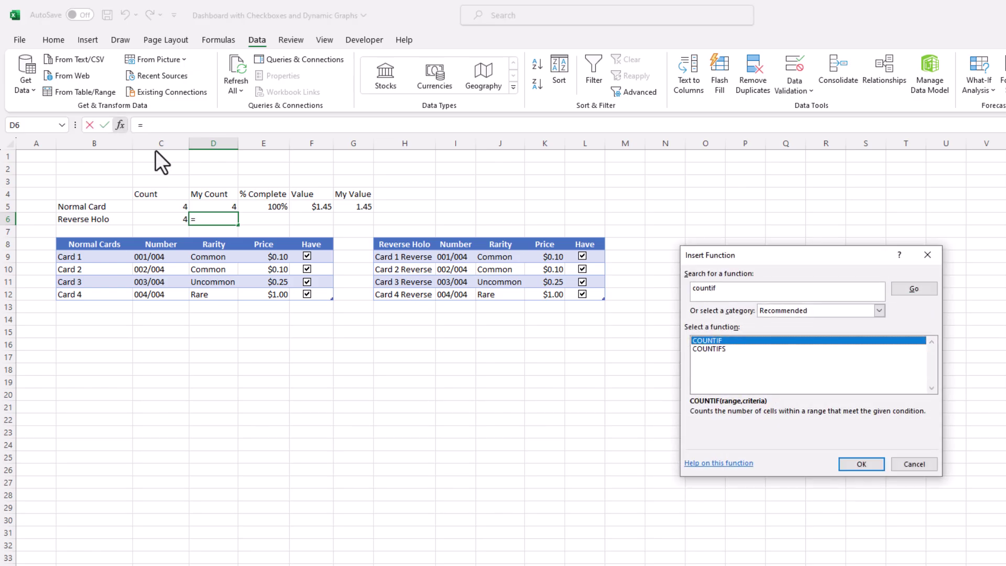
pyautogui.click(860, 464)
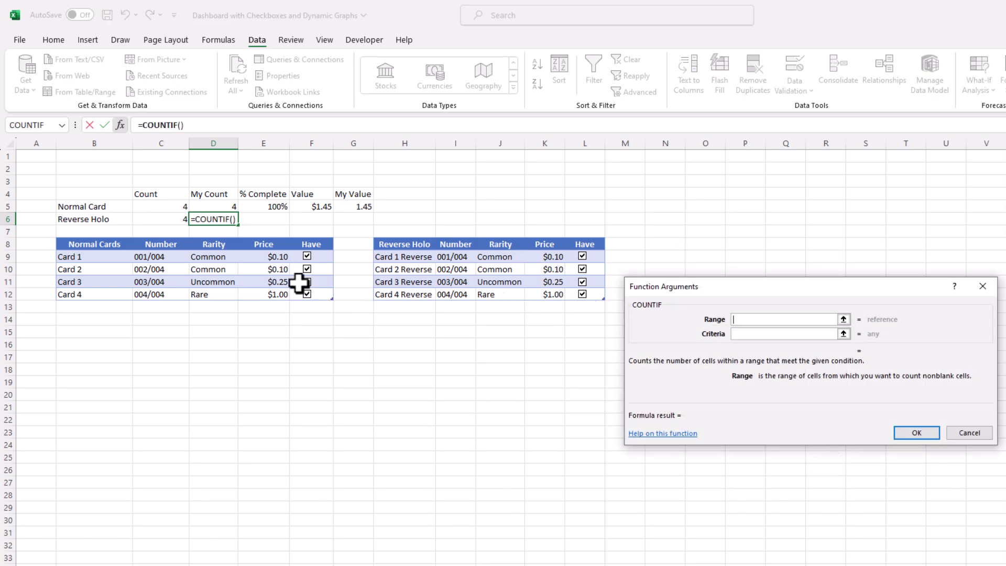
pyautogui.moveTo(600, 258); pyautogui.dragTo(605, 294)
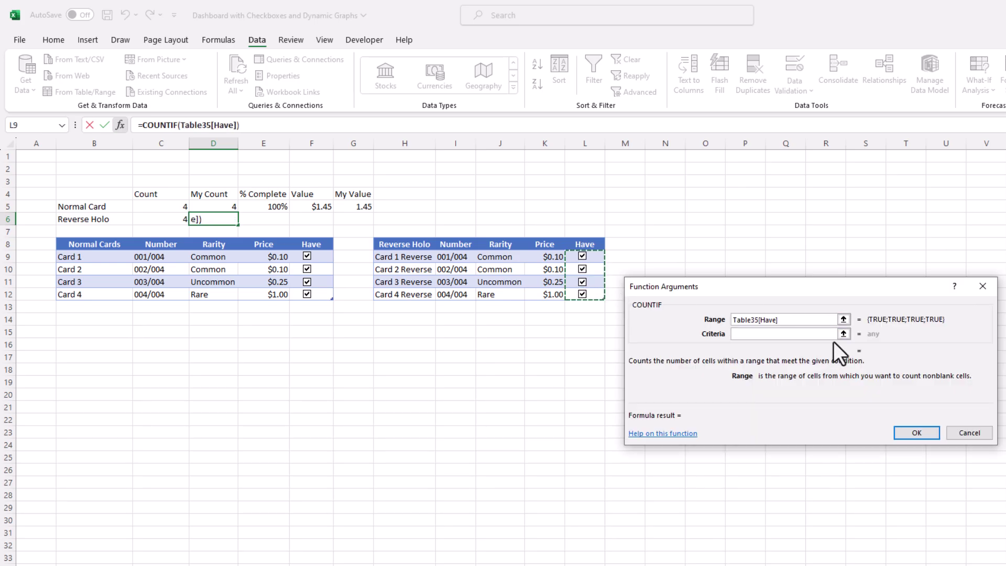
pyautogui.click(806, 335)
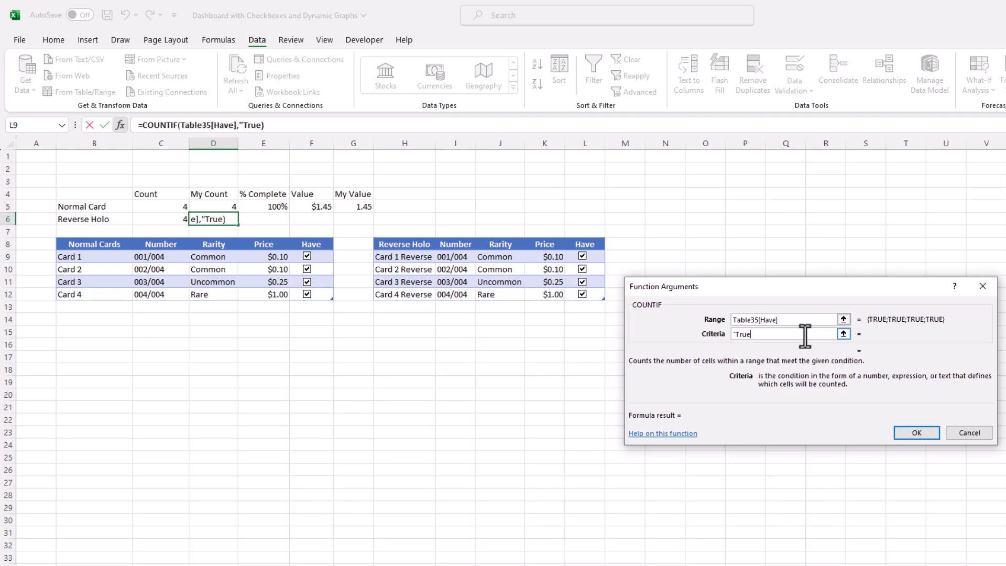
pyautogui.click(913, 434)
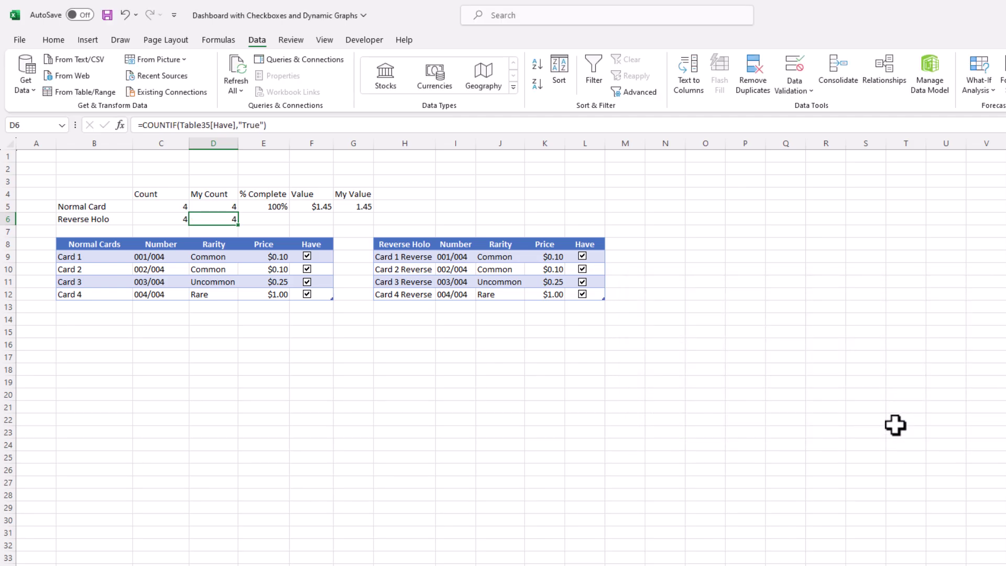
# Toggle the Reverse Holo table's Have checkboxes so only Card 2 Reverse and Card 3 Reverse are checked
pyautogui.click(583, 282)
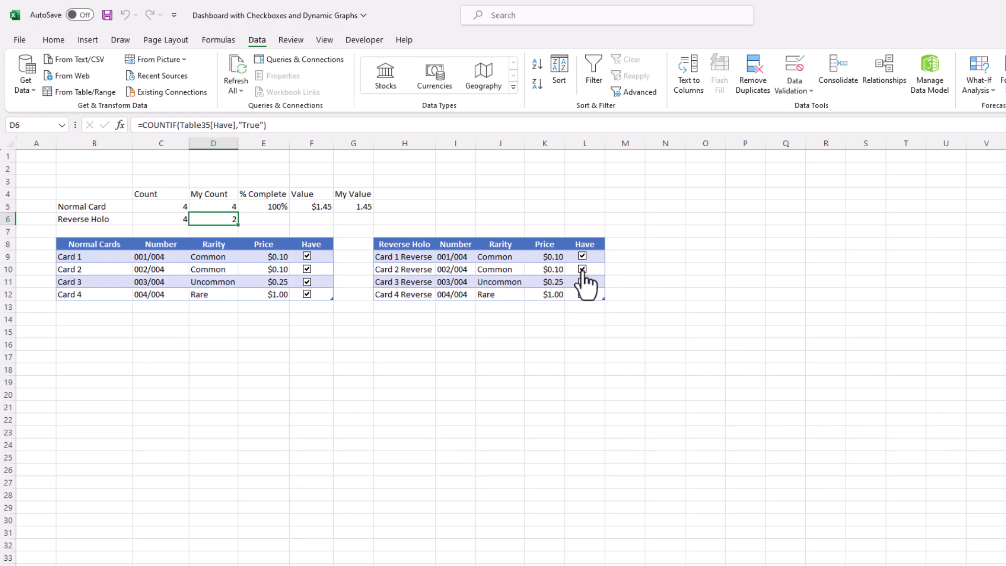
pyautogui.click(582, 257)
pyautogui.click(583, 269)
pyautogui.click(582, 282)
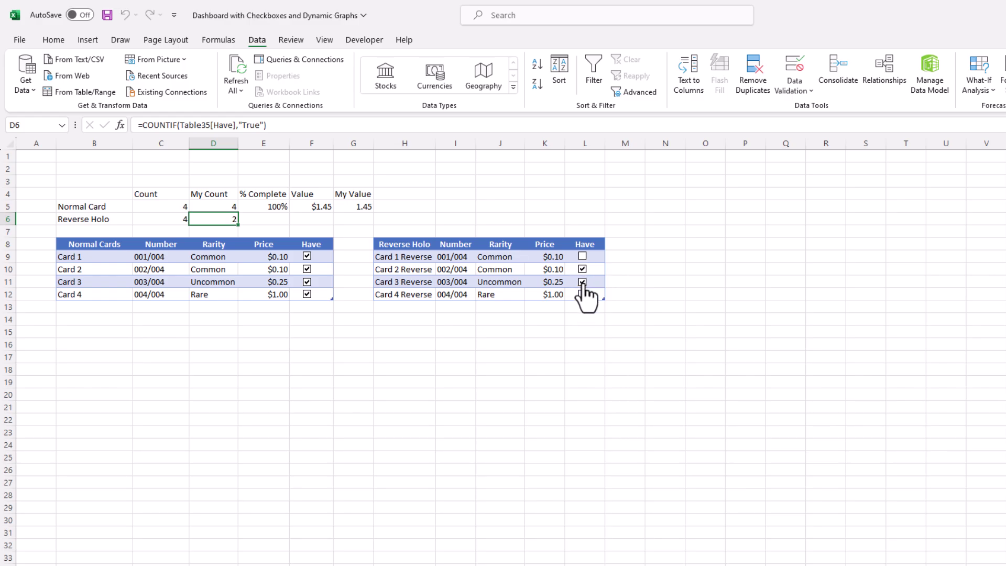
# Enter the Reverse Holo completion formula =D6/C6 in E6
pyautogui.click(273, 219)
pyautogui.write('=')
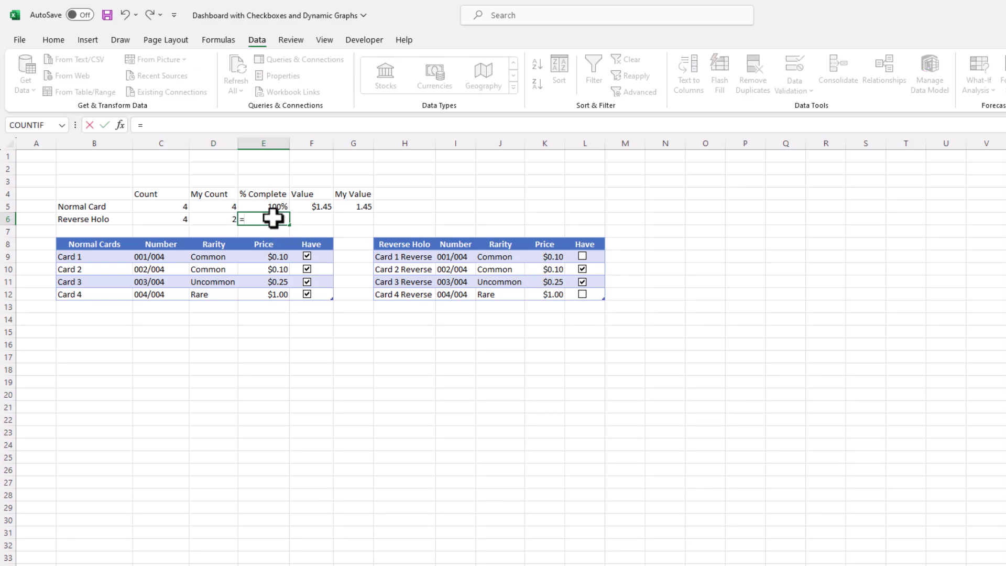
pyautogui.click(223, 221)
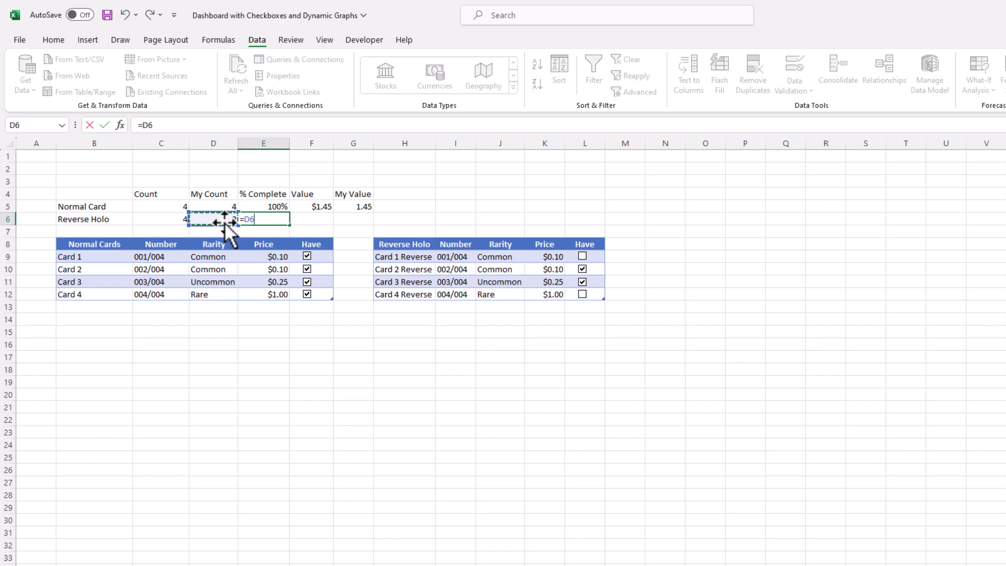
pyautogui.write('/')
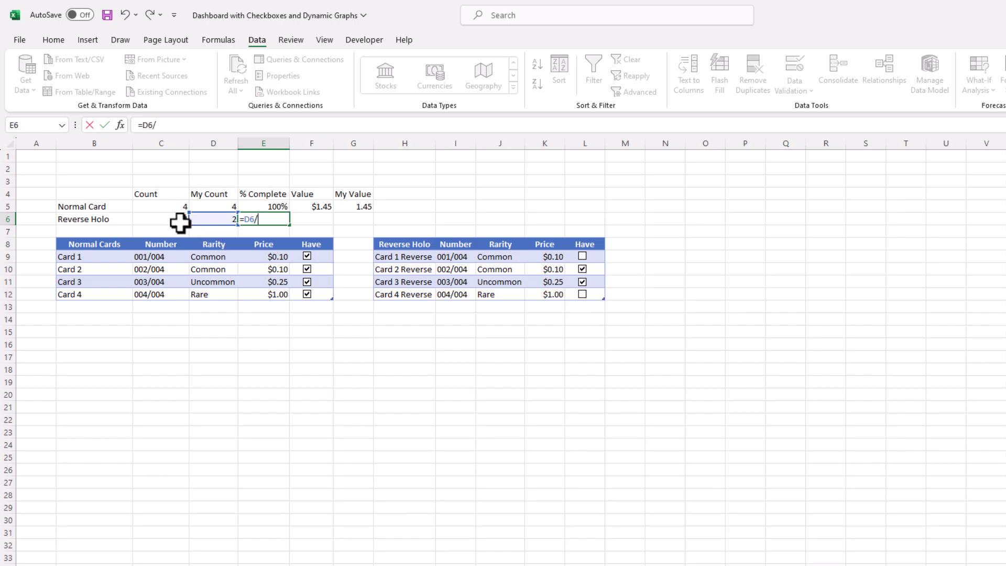
pyautogui.click(178, 218)
pyautogui.press('Return')
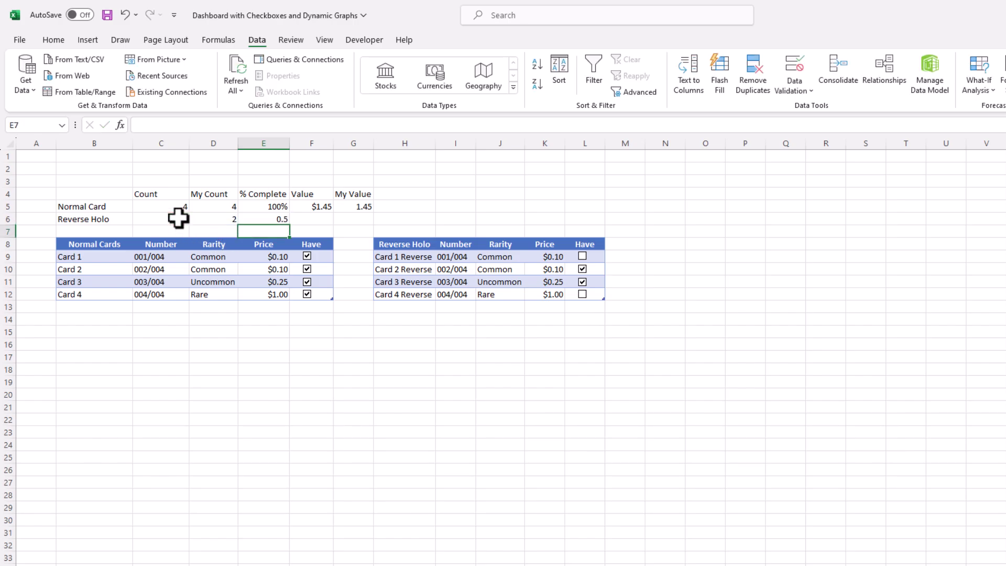
# Format the Reverse Holo completion value in E6 as a percentage
pyautogui.click(264, 219)
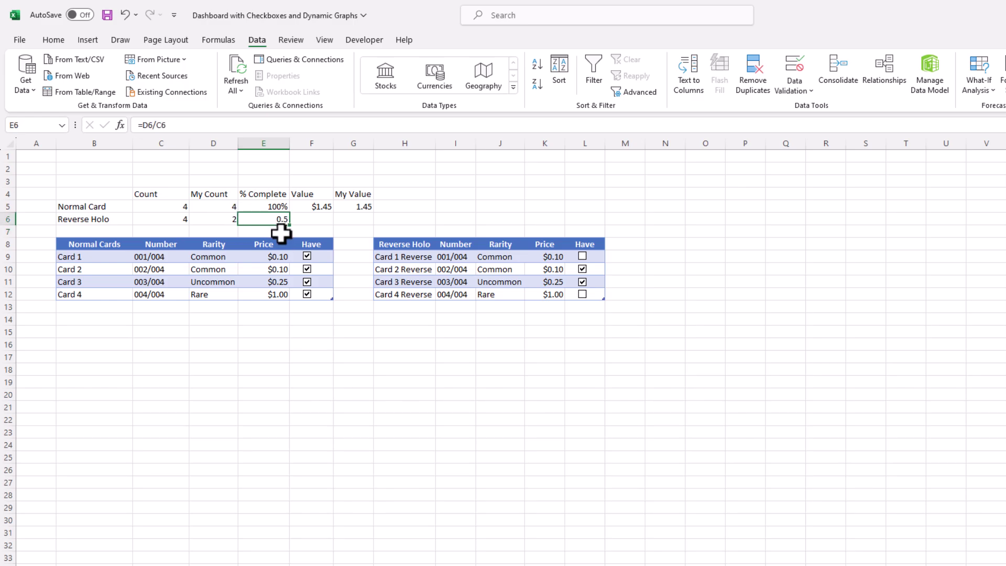
pyautogui.click(53, 41)
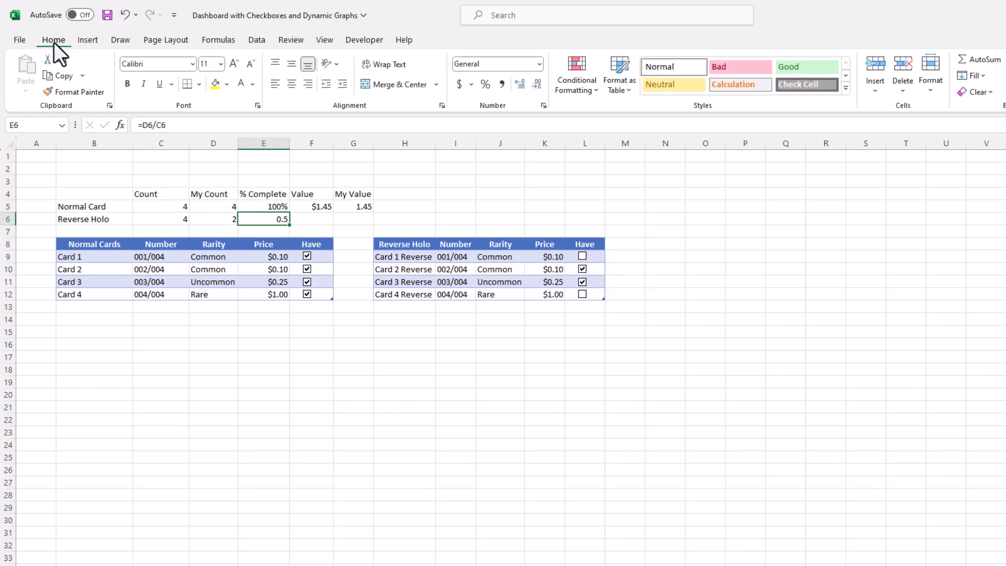
pyautogui.click(483, 87)
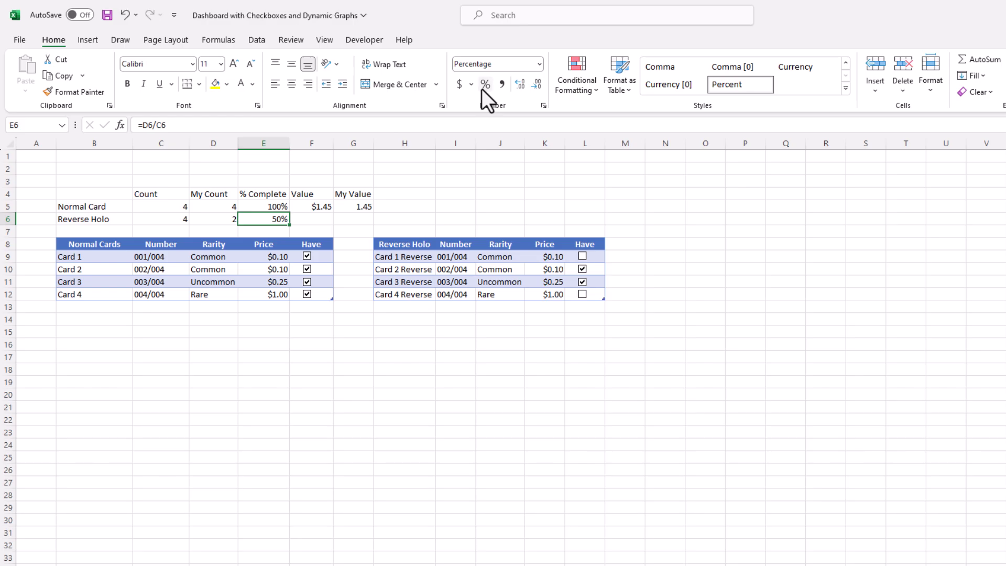
# Enter a SUM function in F6 that totals the Reverse Holo prices in Table35[Price]
pyautogui.click(309, 219)
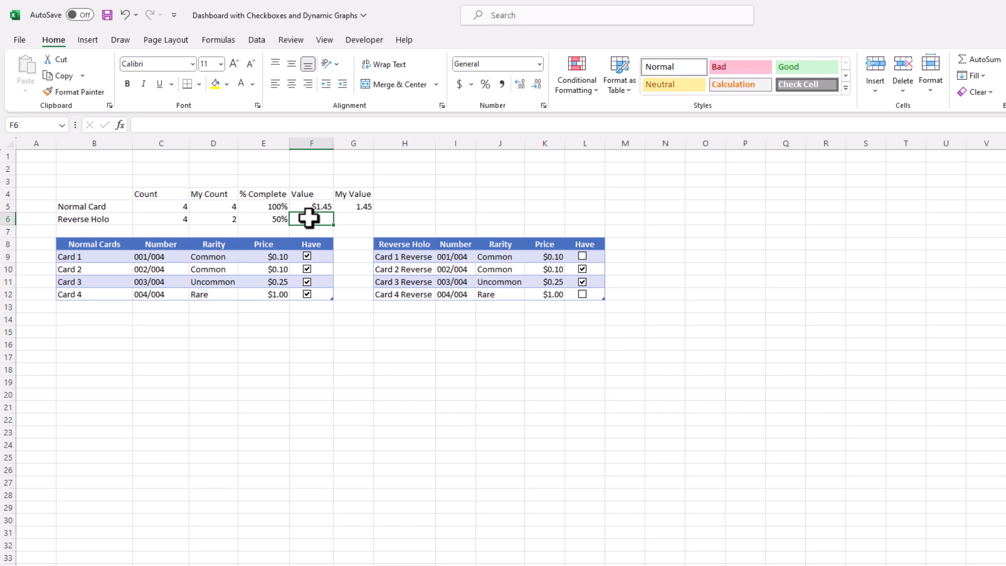
pyautogui.click(122, 126)
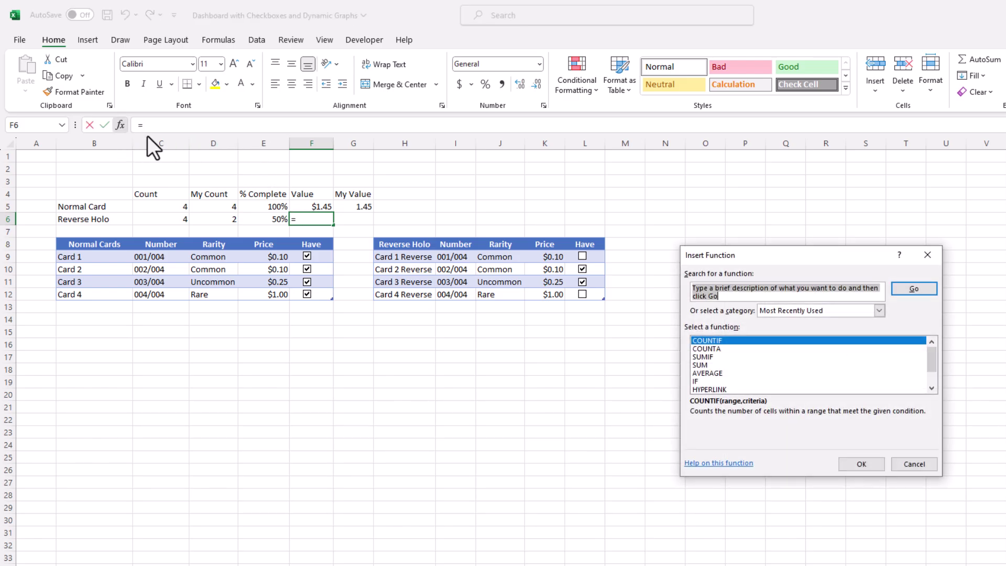
pyautogui.write('sum')
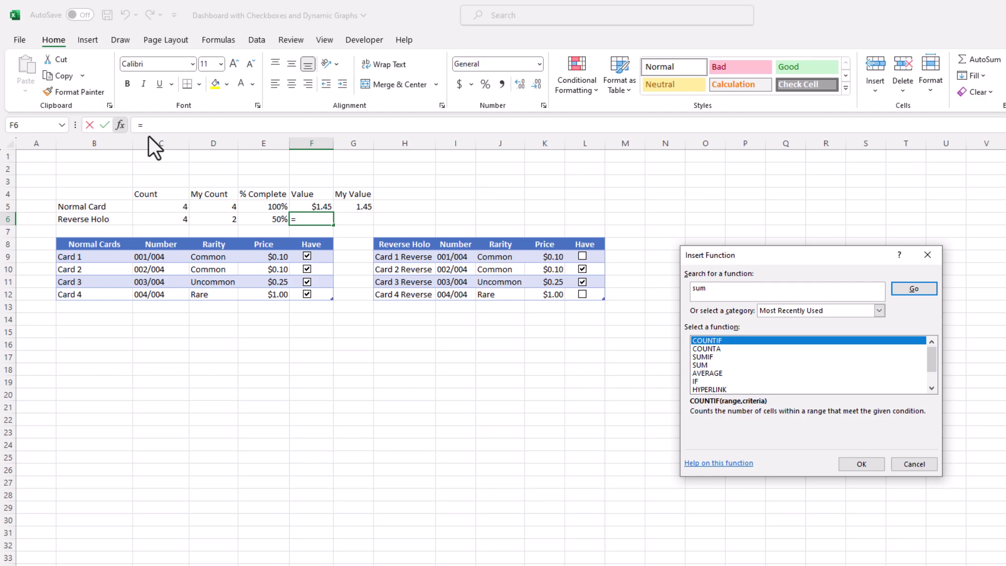
pyautogui.press('Return')
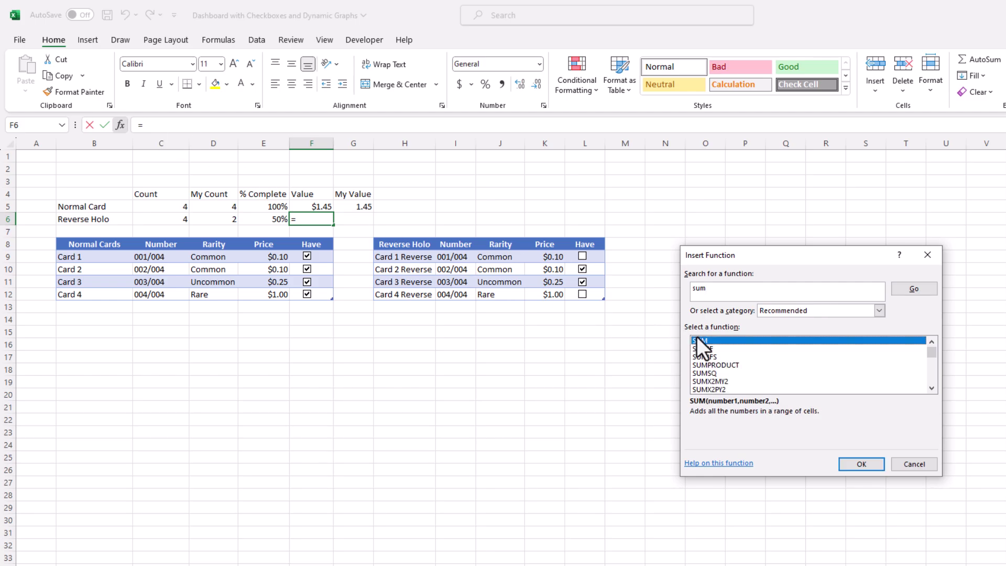
pyautogui.click(843, 464)
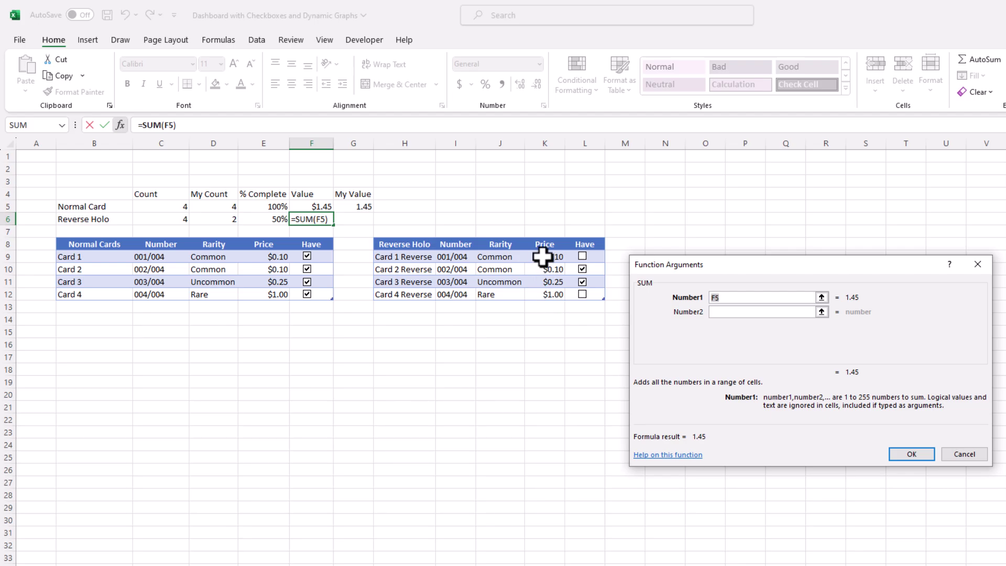
pyautogui.moveTo(542, 256); pyautogui.dragTo(546, 294)
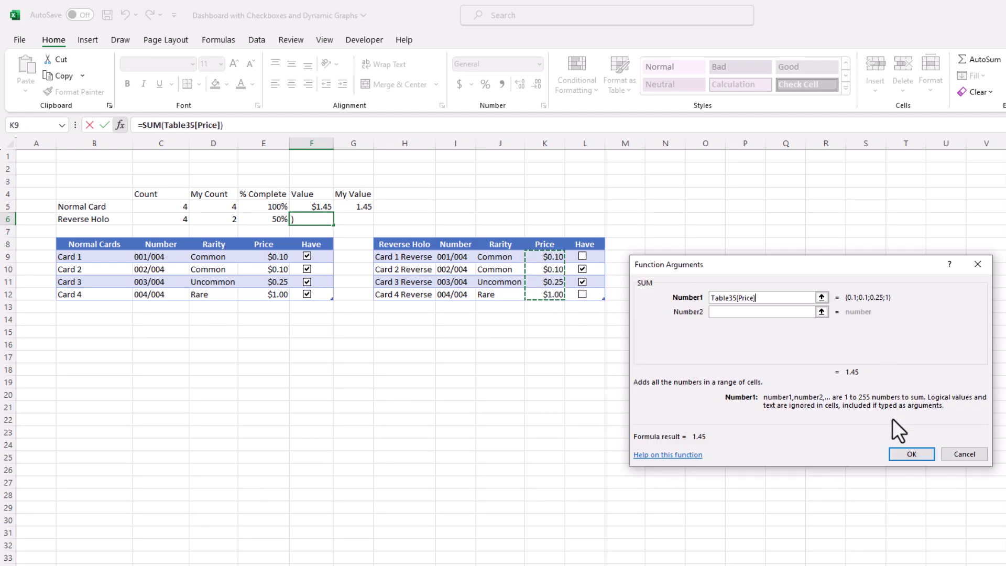
pyautogui.click(911, 454)
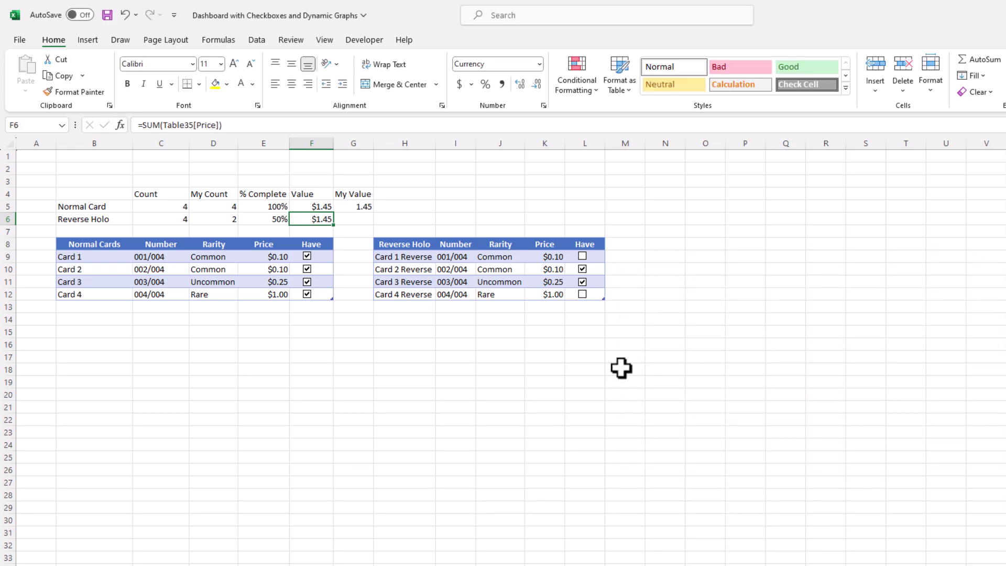
# Set the Reverse Holo table's prices to 0.5, 0.5, 1 and 2 for Card 1 Reverse through Card 4 Reverse
pyautogui.click(542, 258)
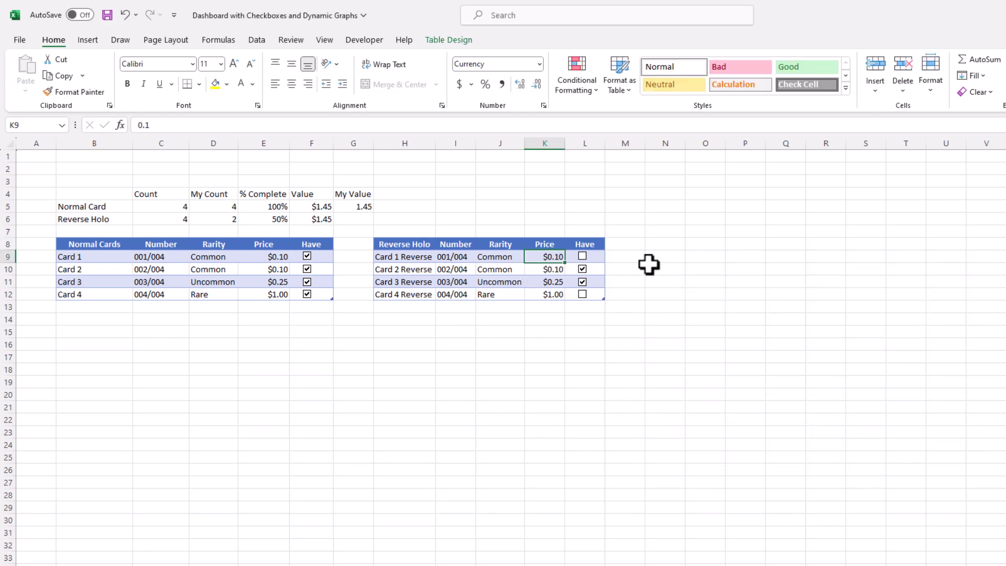
pyautogui.write('.5')
pyautogui.press('Return')
pyautogui.write('.5')
pyautogui.press('Return')
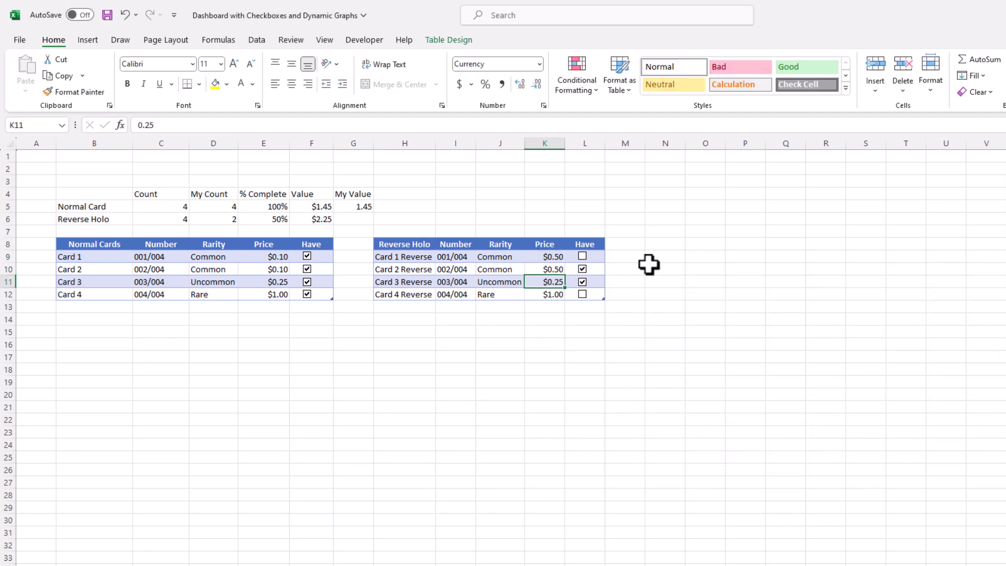
pyautogui.write('1')
pyautogui.press('Return')
pyautogui.write('2')
pyautogui.press('Return')
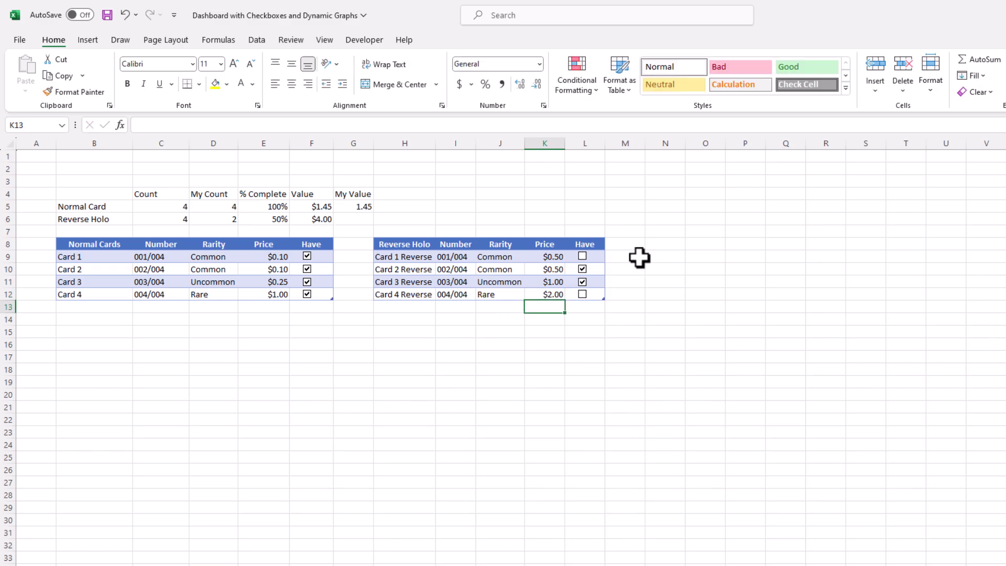
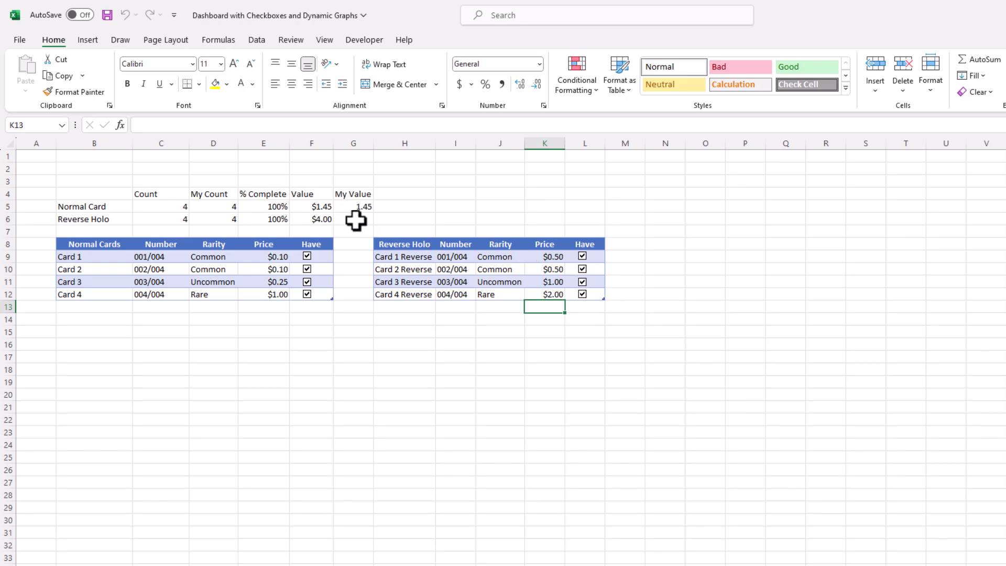
# Enter a SUMIF function in G6 with range Table35[Have], criterion "True" and sum range Table35[Price]
pyautogui.click(356, 221)
pyautogui.click(120, 125)
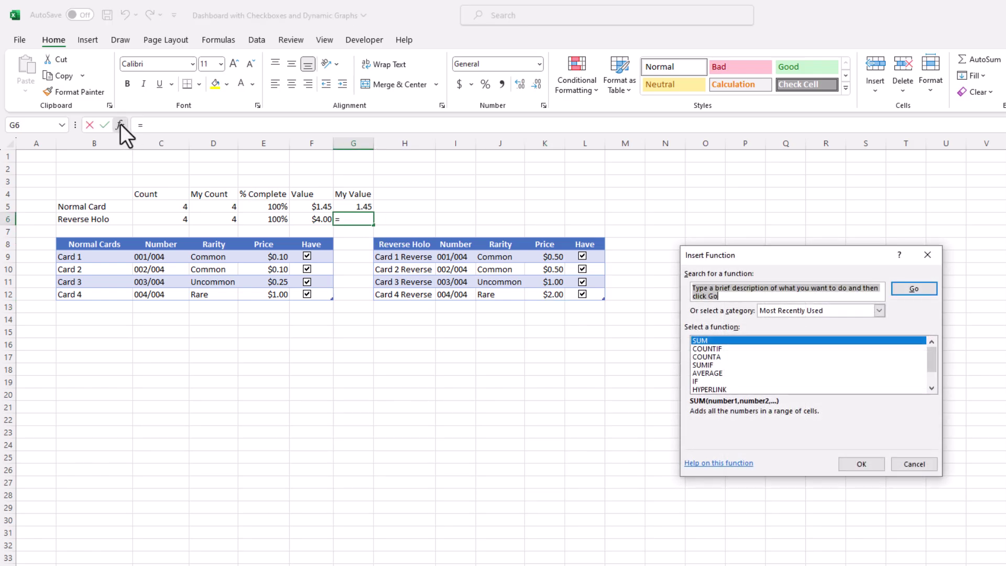
pyautogui.write('sum')
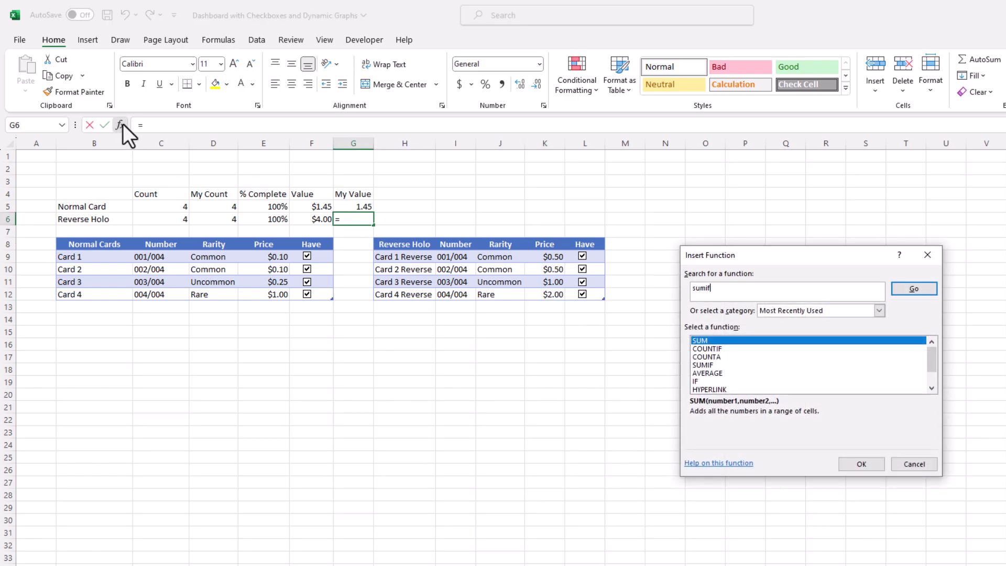
pyautogui.write('if')
pyautogui.press('Return')
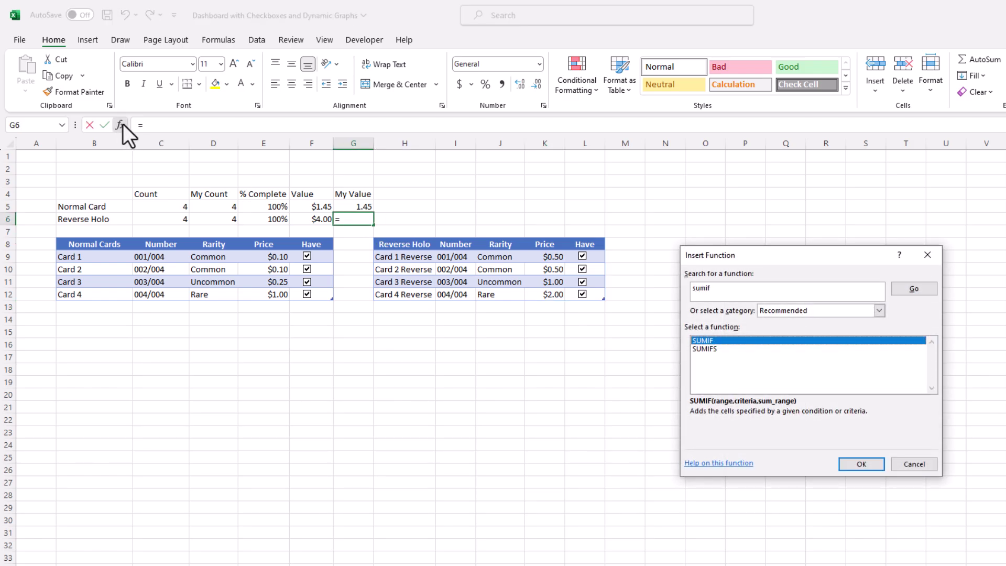
pyautogui.click(847, 464)
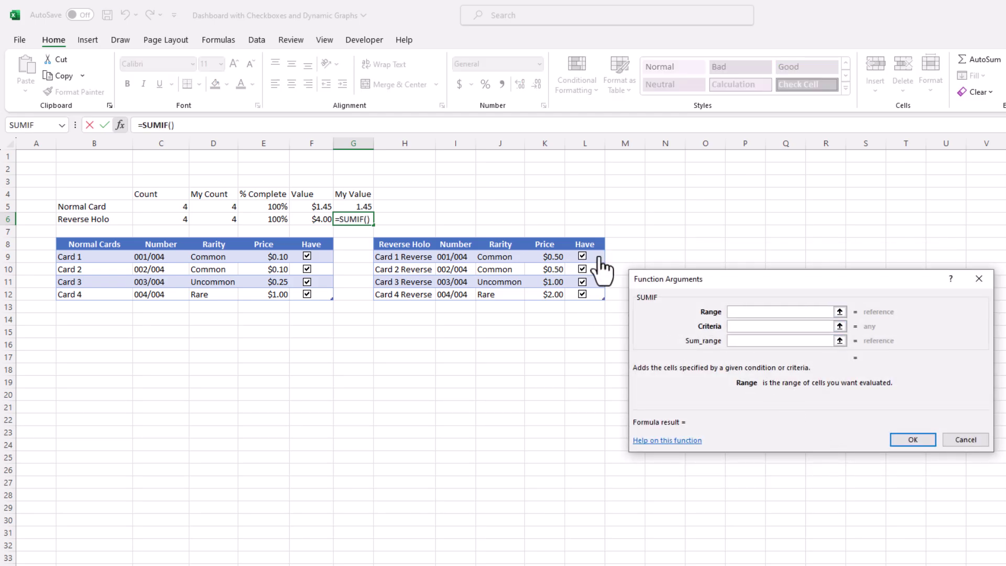
pyautogui.moveTo(599, 257); pyautogui.dragTo(602, 294)
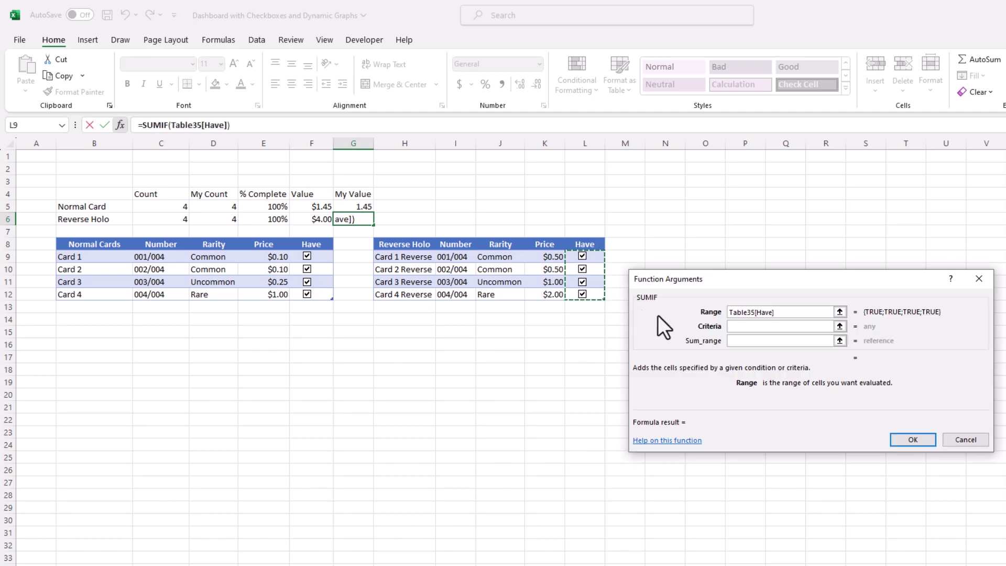
pyautogui.click(737, 326)
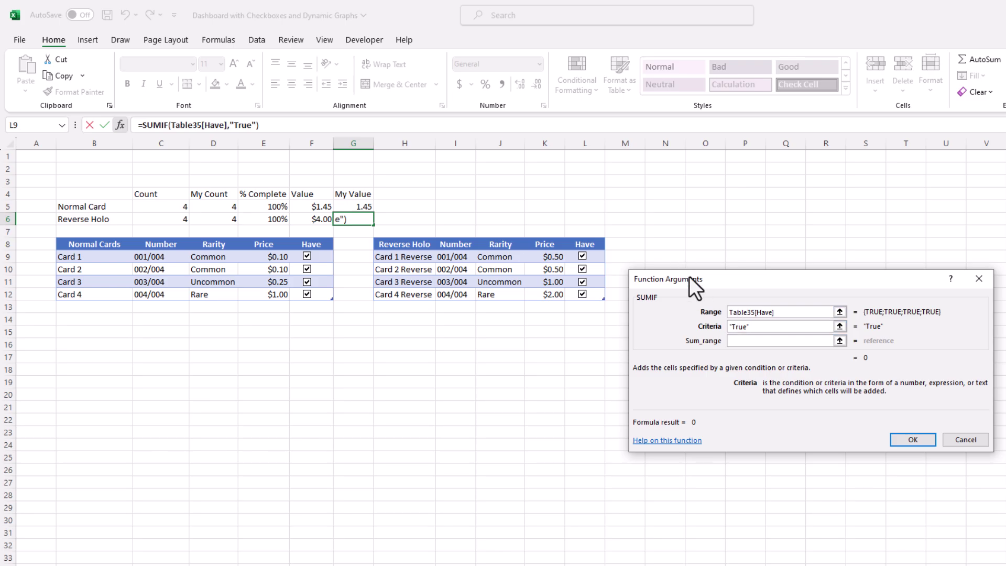
pyautogui.click(744, 342)
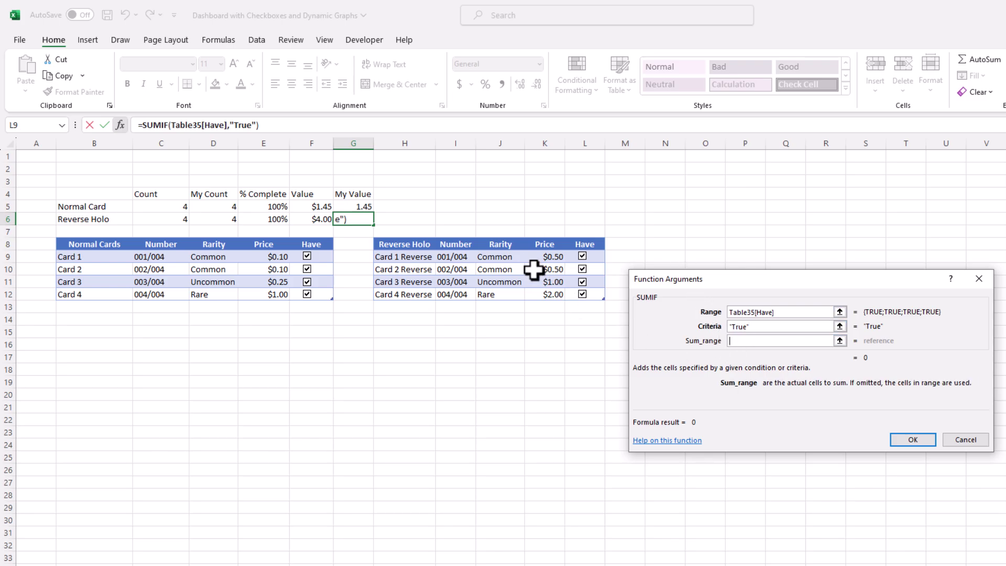
pyautogui.moveTo(534, 256); pyautogui.dragTo(534, 290)
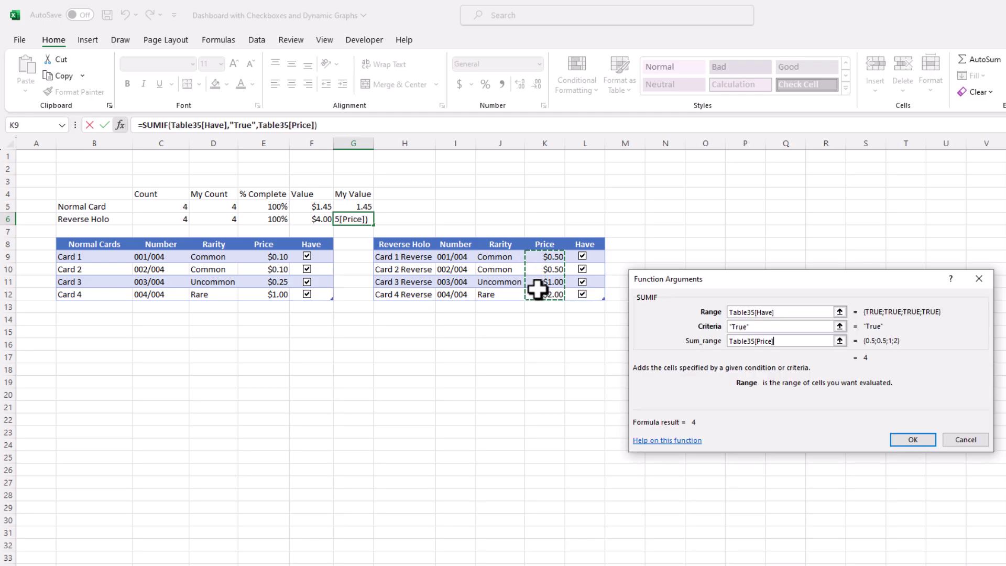
pyautogui.click(913, 440)
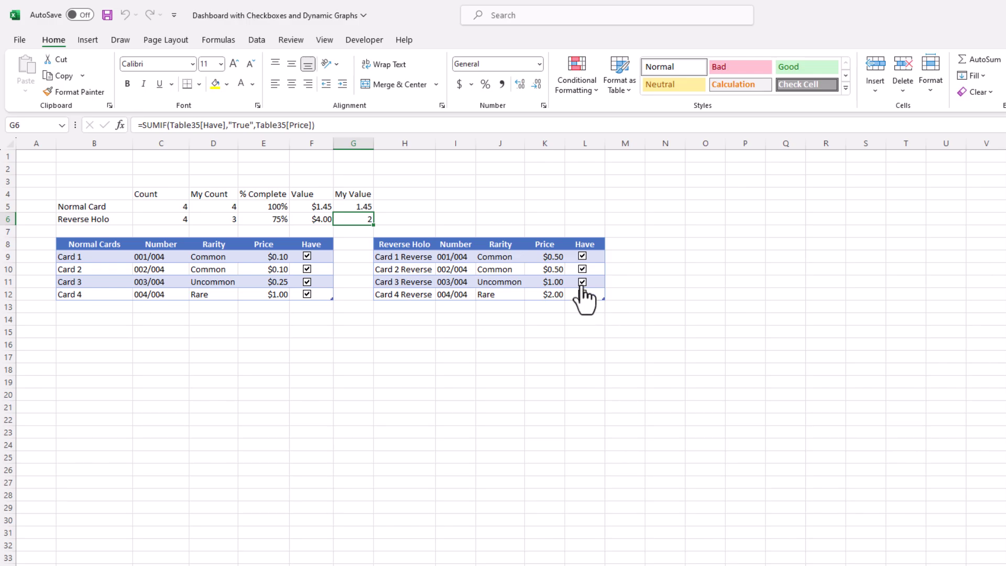
# Toggle the Reverse Holo table's Have checkboxes so every card except Card 1 Reverse is checked
pyautogui.click(582, 282)
pyautogui.click(582, 269)
pyautogui.click(583, 256)
pyautogui.click(582, 269)
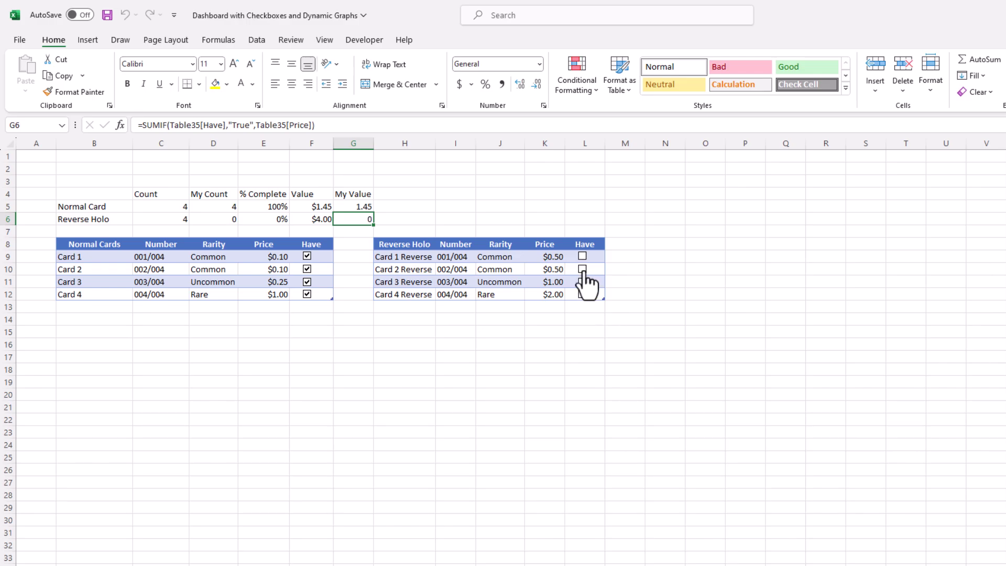
pyautogui.click(583, 282)
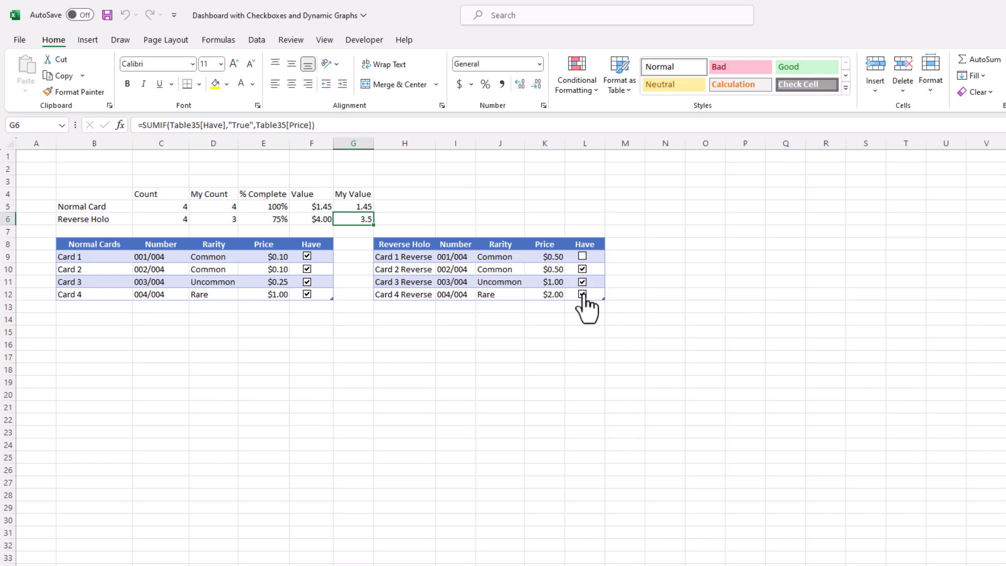
pyautogui.click(220, 367)
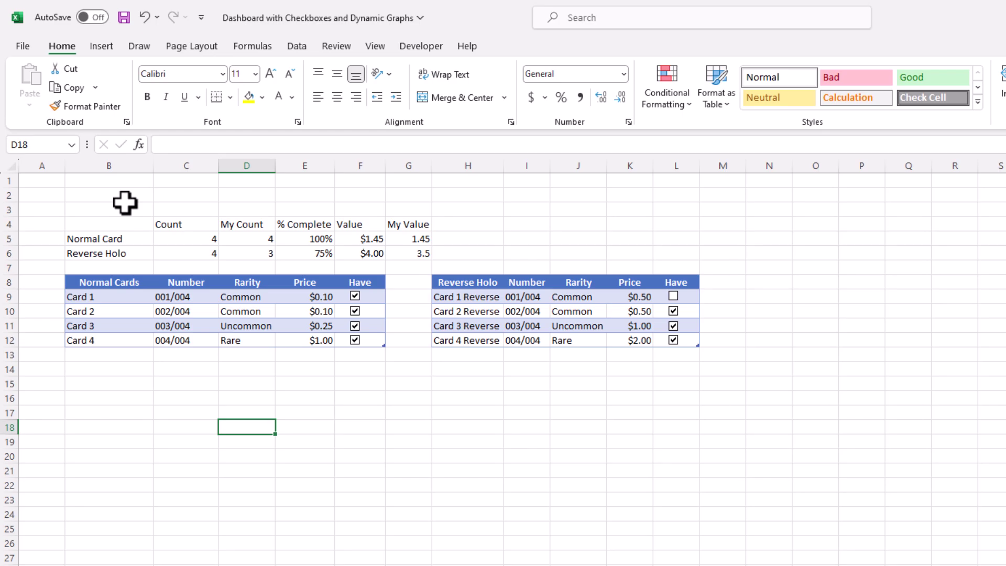
# Enter the title "Card Set" in B3 above the summary table
pyautogui.click(104, 181)
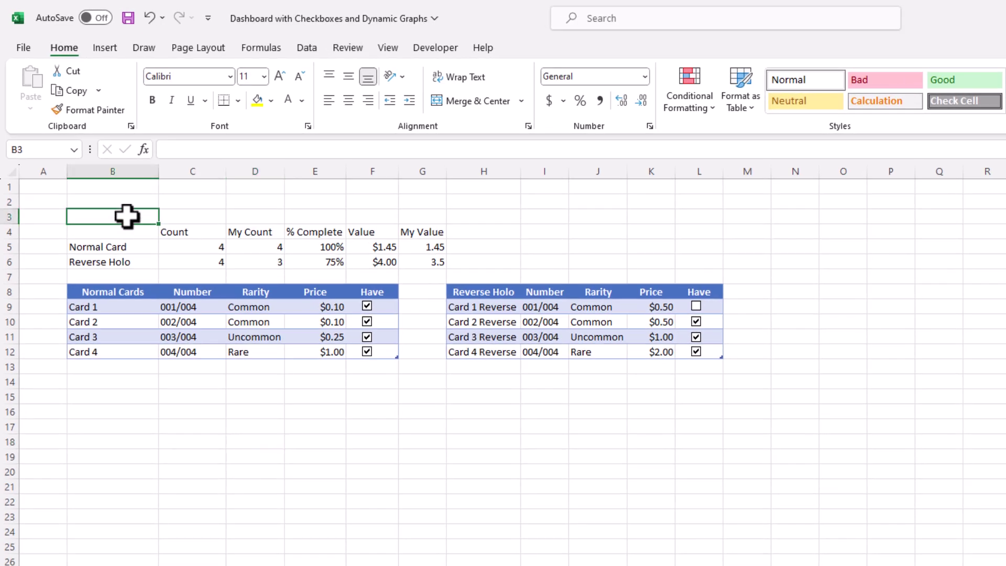
pyautogui.write('Card Set')
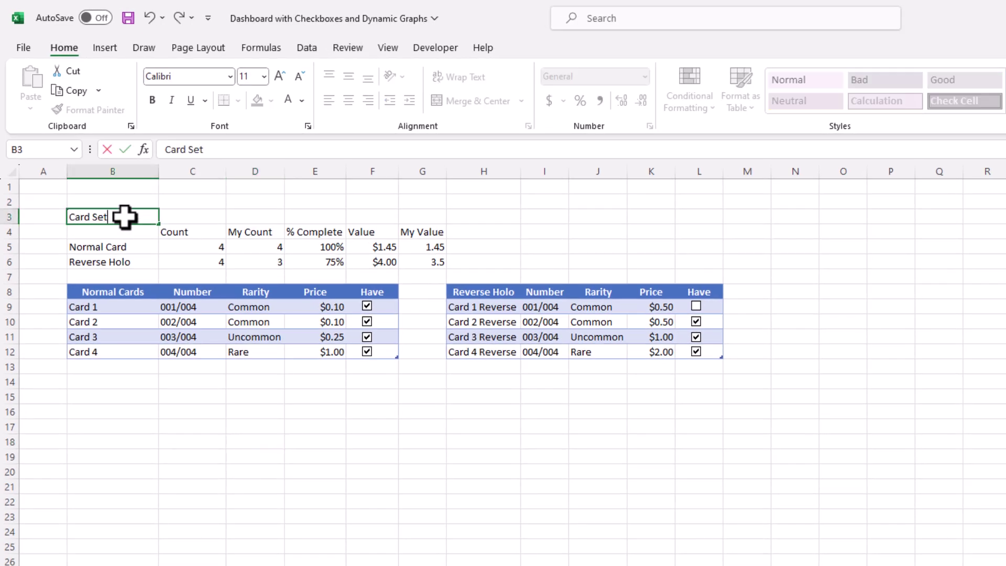
pyautogui.click(202, 399)
# Set the horizontal alignment of B3:G3 to Center Across Selection for the Card Set title
pyautogui.click(135, 218)
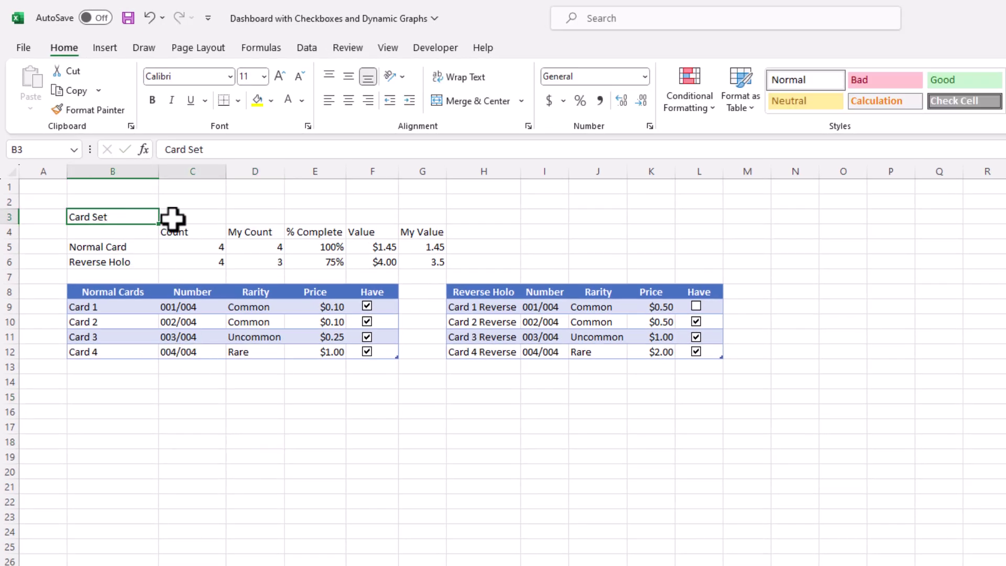
pyautogui.moveTo(173, 218); pyautogui.dragTo(411, 216)
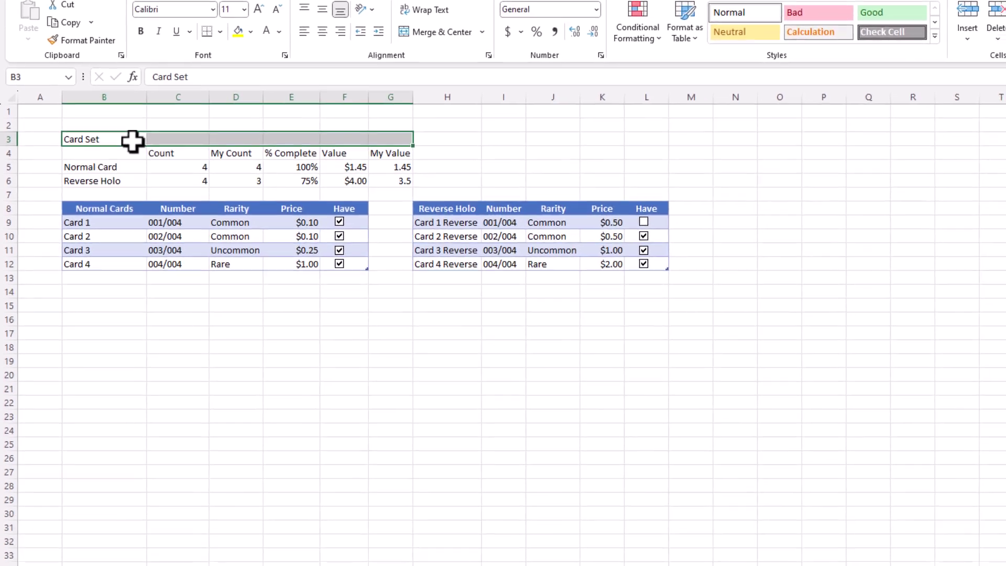
pyautogui.rightClick(147, 220)
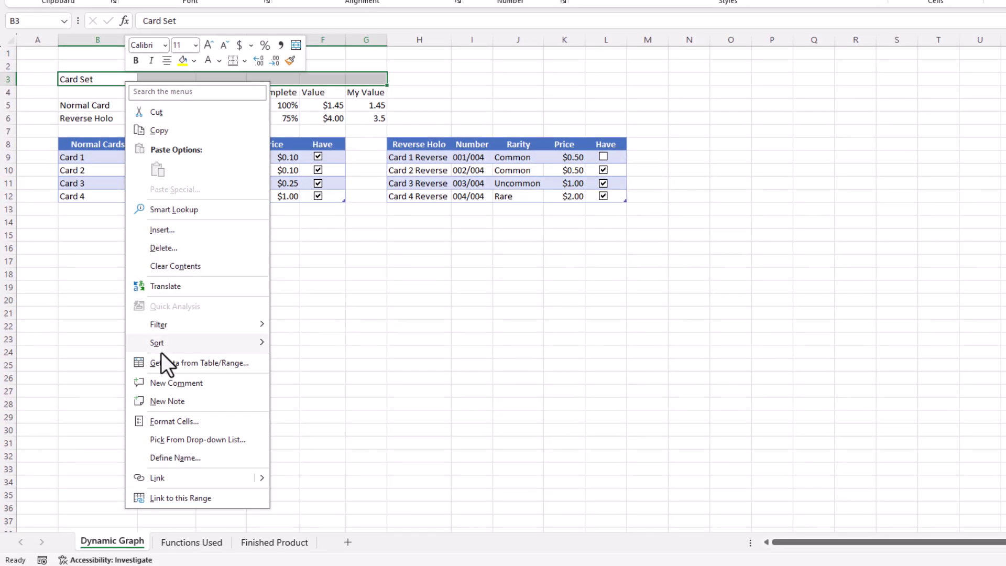
pyautogui.click(180, 421)
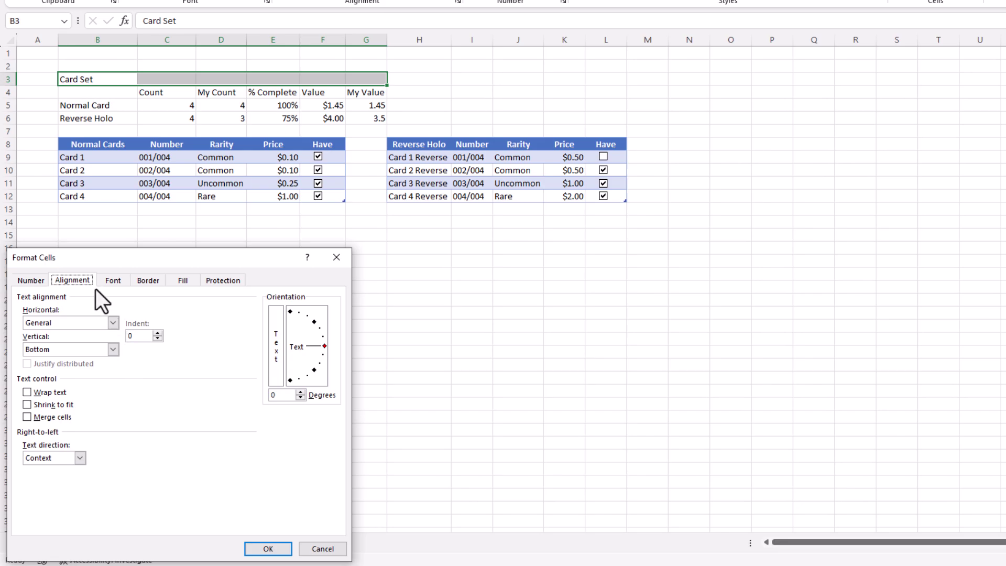
pyautogui.moveTo(115, 257); pyautogui.dragTo(408, 190)
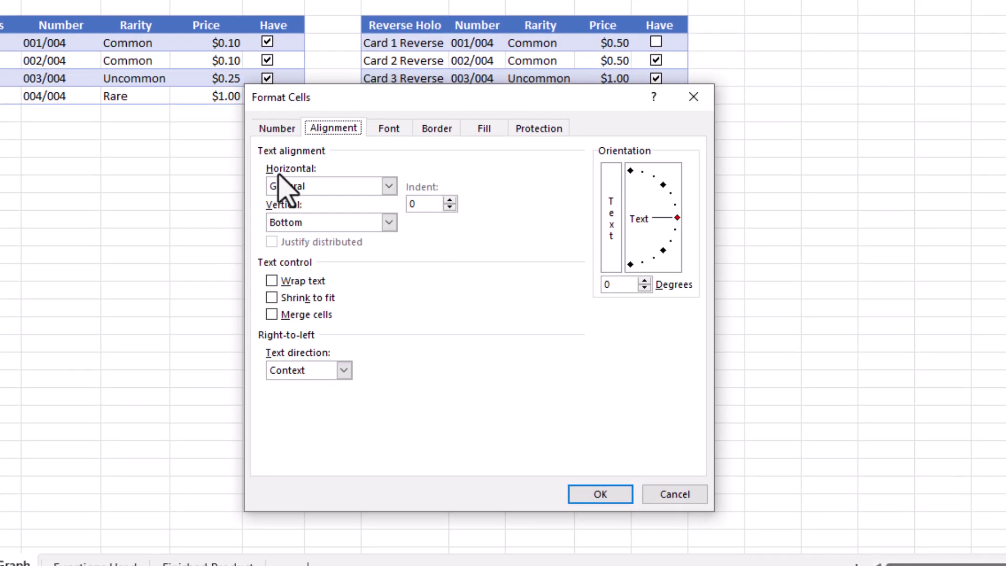
pyautogui.click(389, 186)
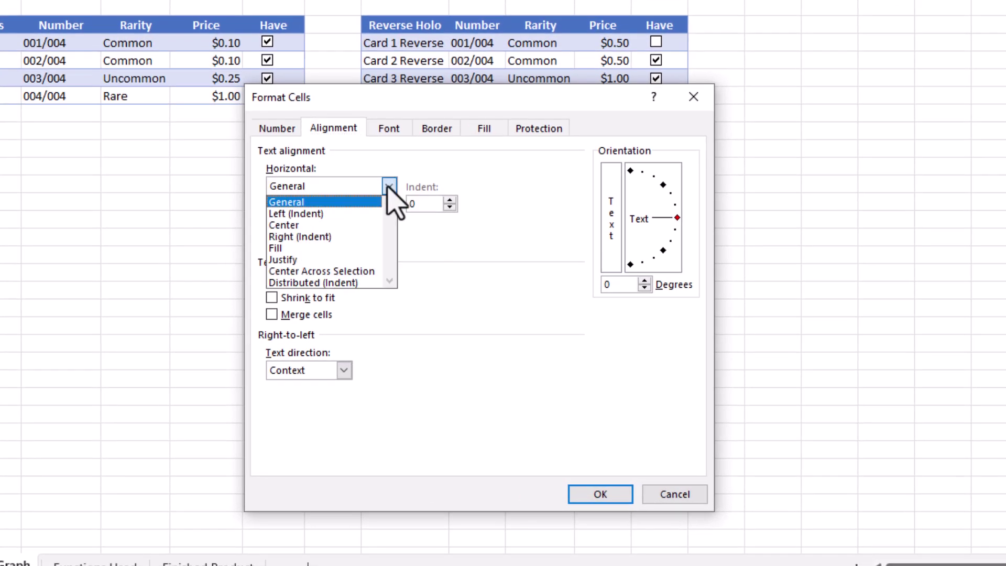
pyautogui.click(341, 271)
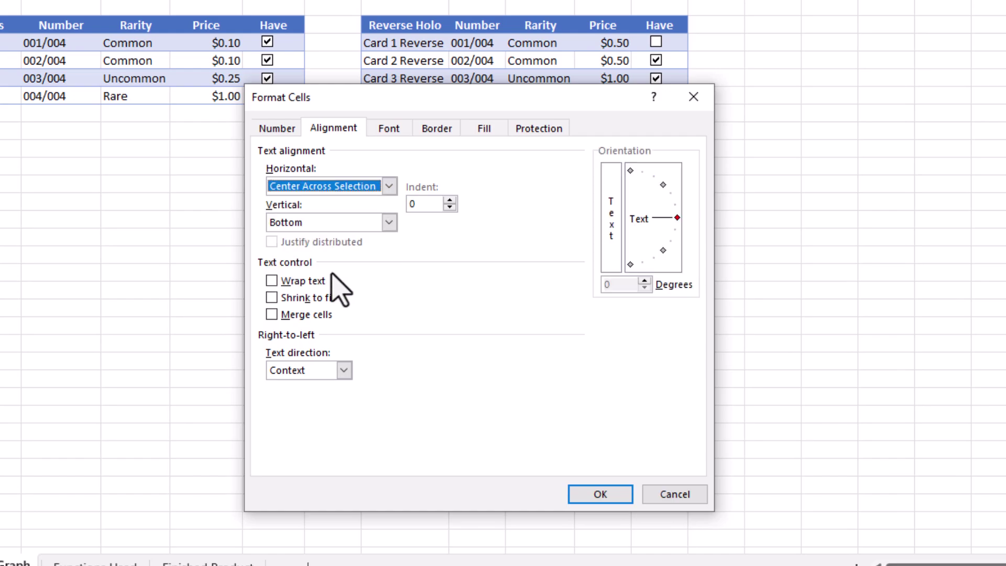
pyautogui.click(602, 496)
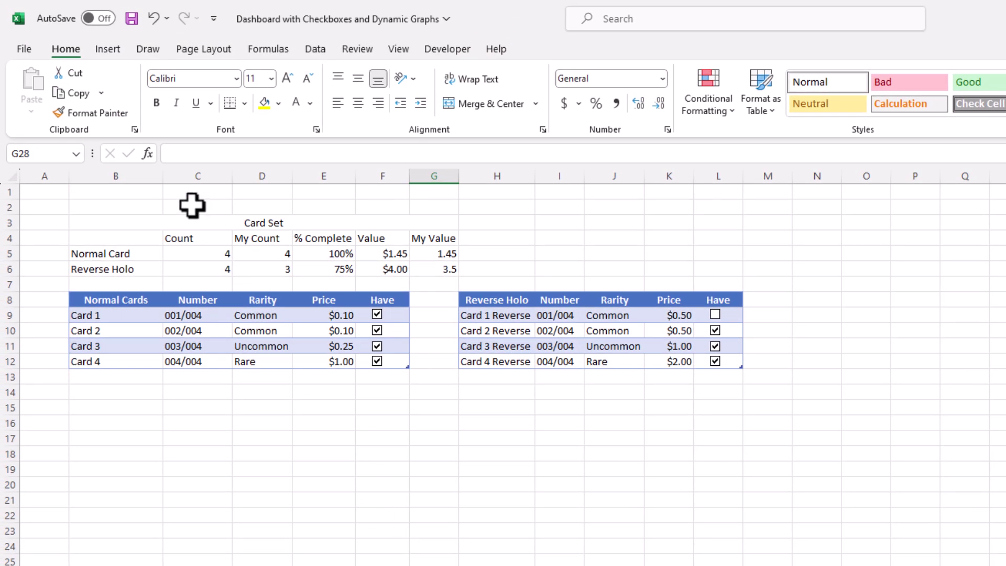
pyautogui.click(116, 222)
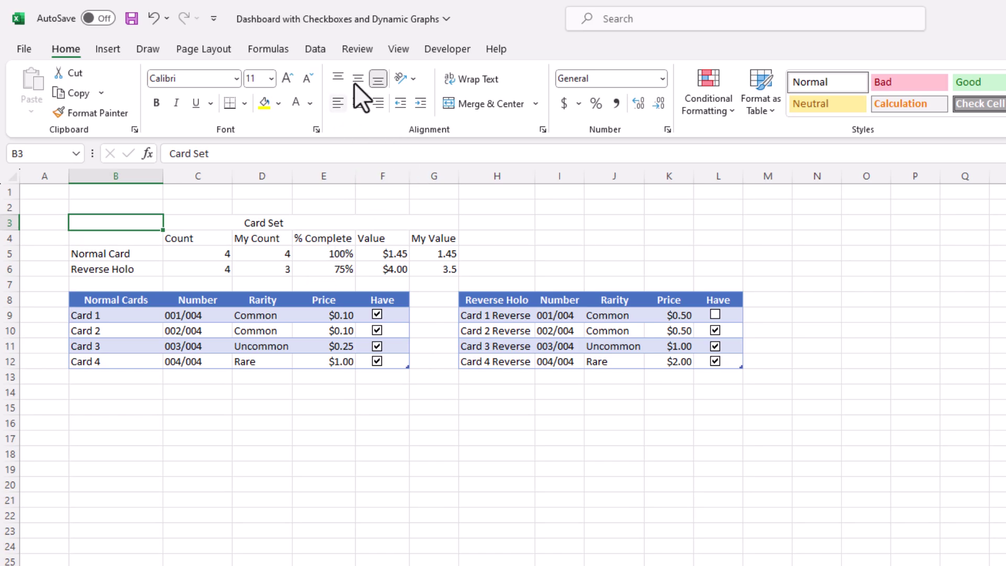
pyautogui.click(166, 301)
pyautogui.click(311, 103)
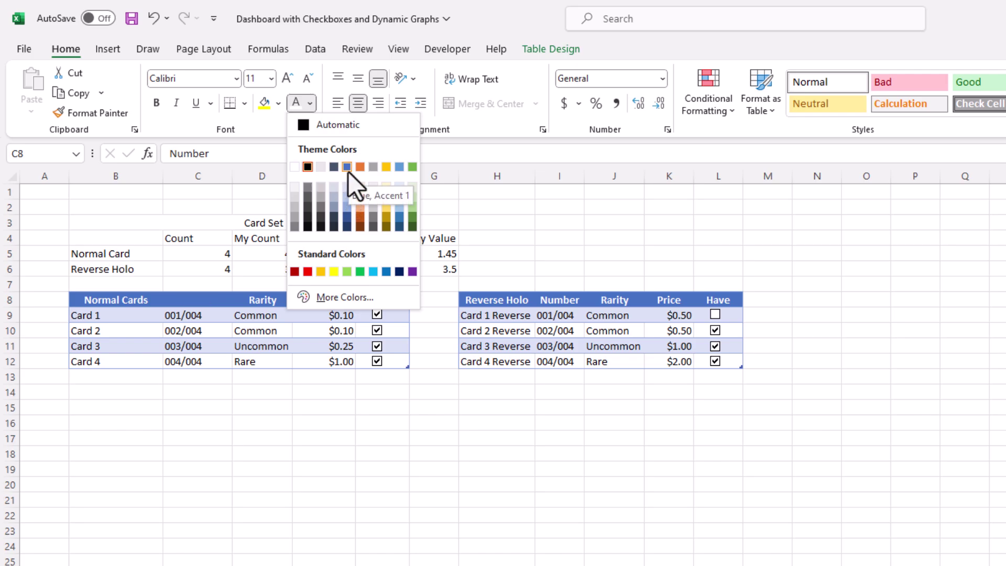
pyautogui.press('Escape')
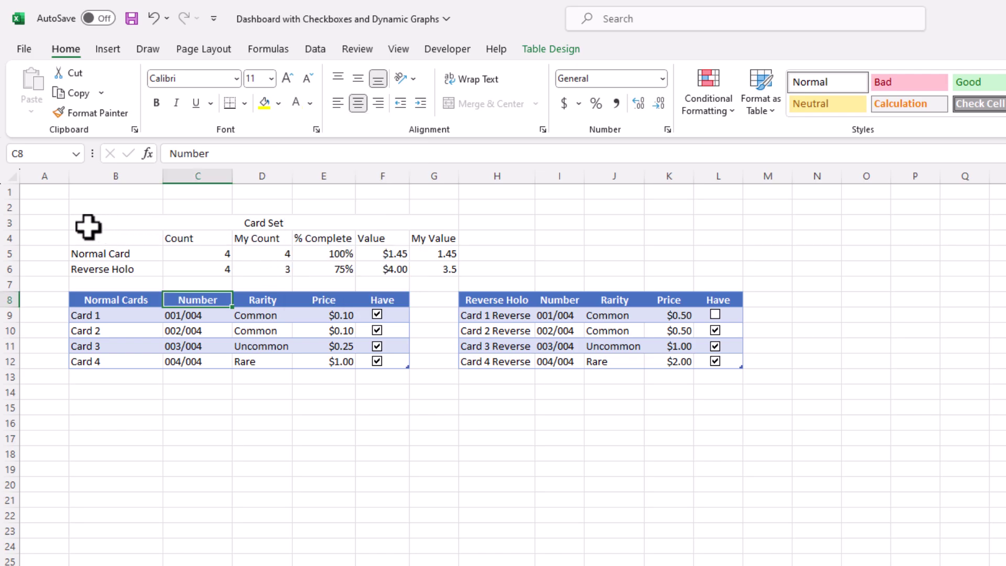
# Format the Card Set title range B3:G3 with a blue fill, white text and font size 24
pyautogui.moveTo(85, 223); pyautogui.dragTo(441, 222)
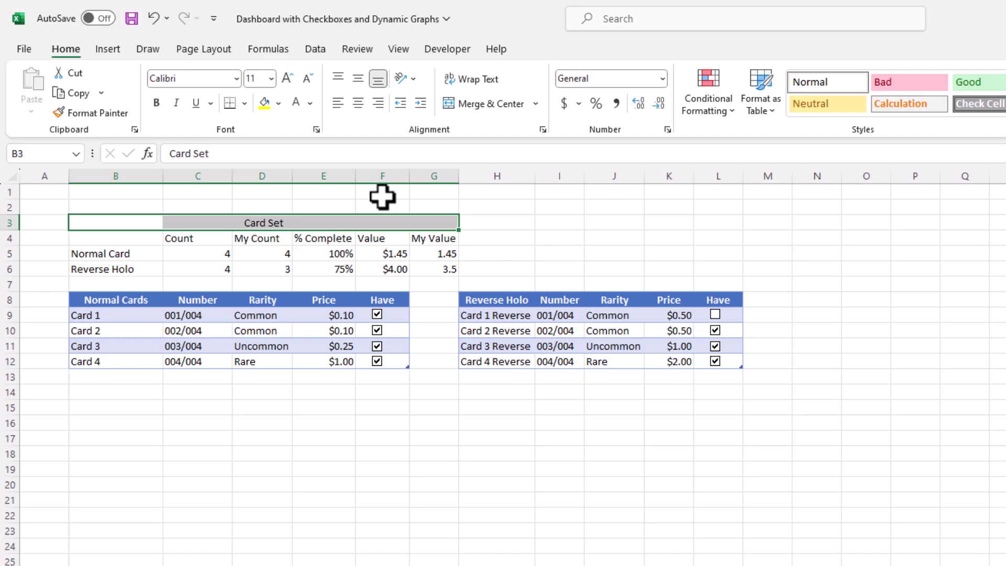
pyautogui.click(276, 106)
pyautogui.click(314, 143)
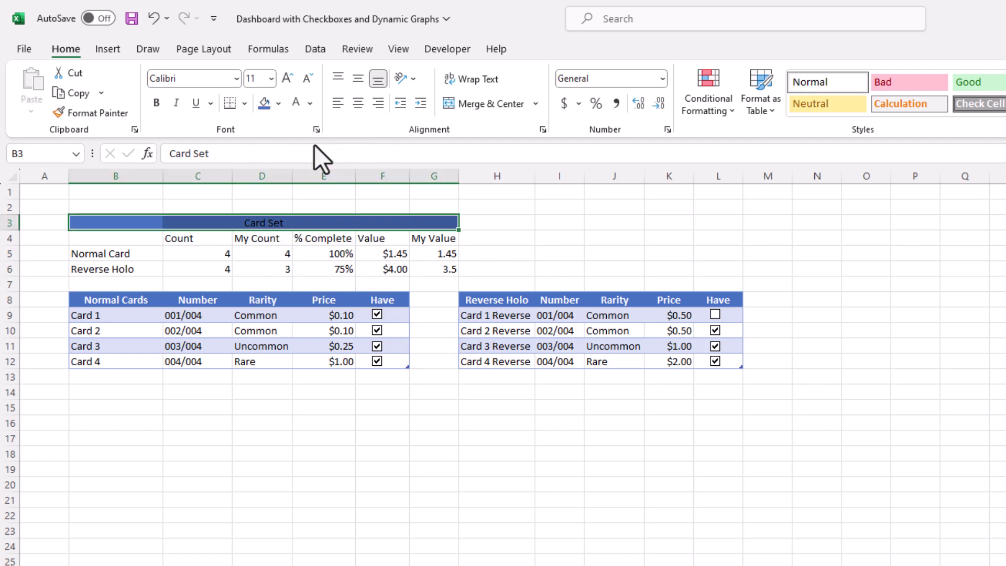
pyautogui.click(310, 103)
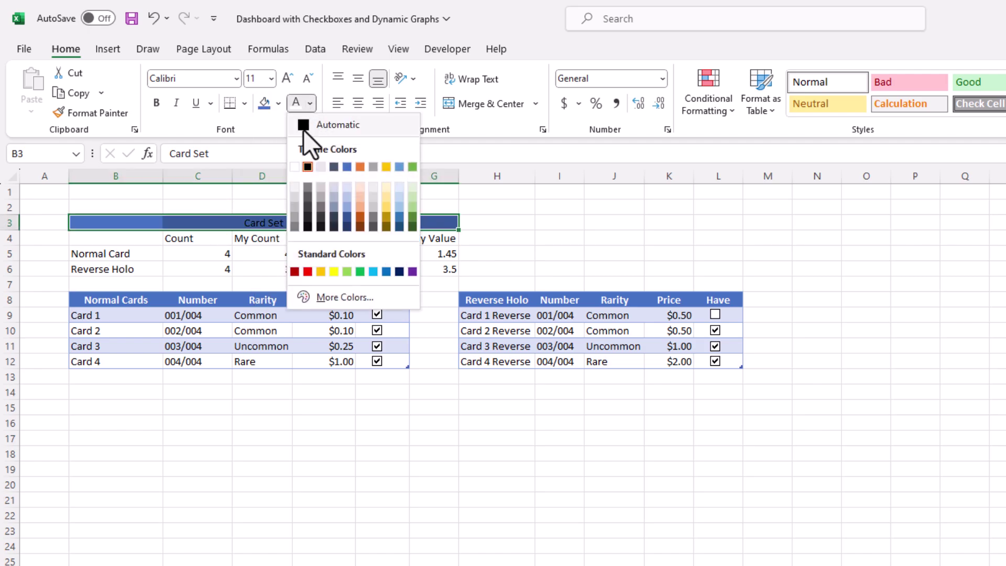
pyautogui.click(294, 167)
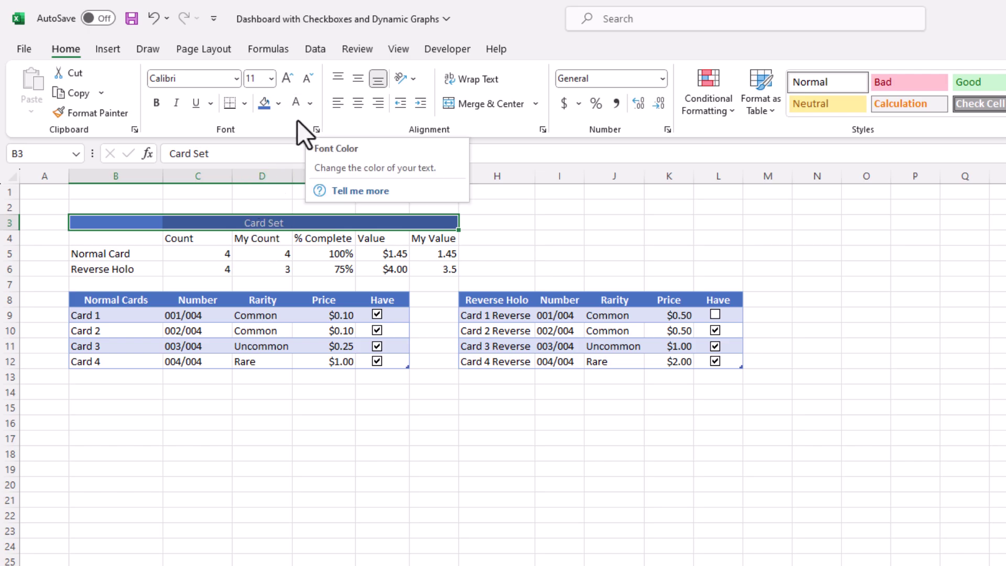
pyautogui.click(271, 78)
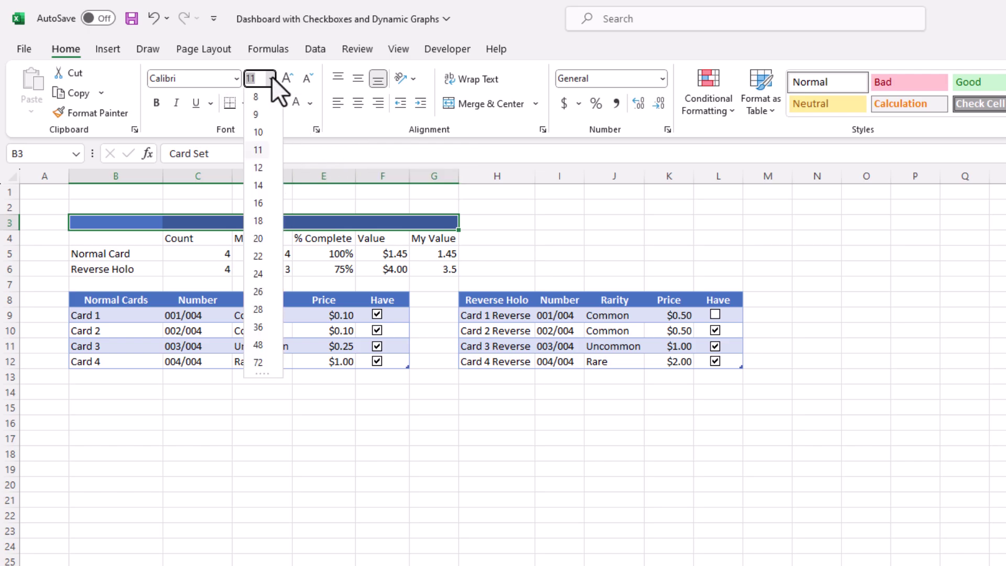
pyautogui.click(259, 276)
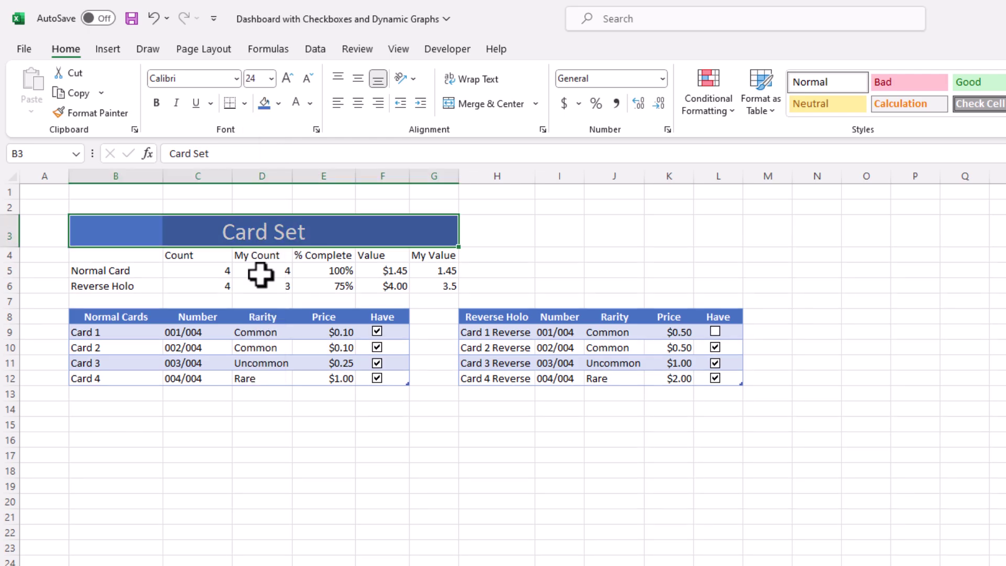
# Center the summary table's column headings in C4:G4 horizontally
pyautogui.click(210, 289)
pyautogui.click(214, 256)
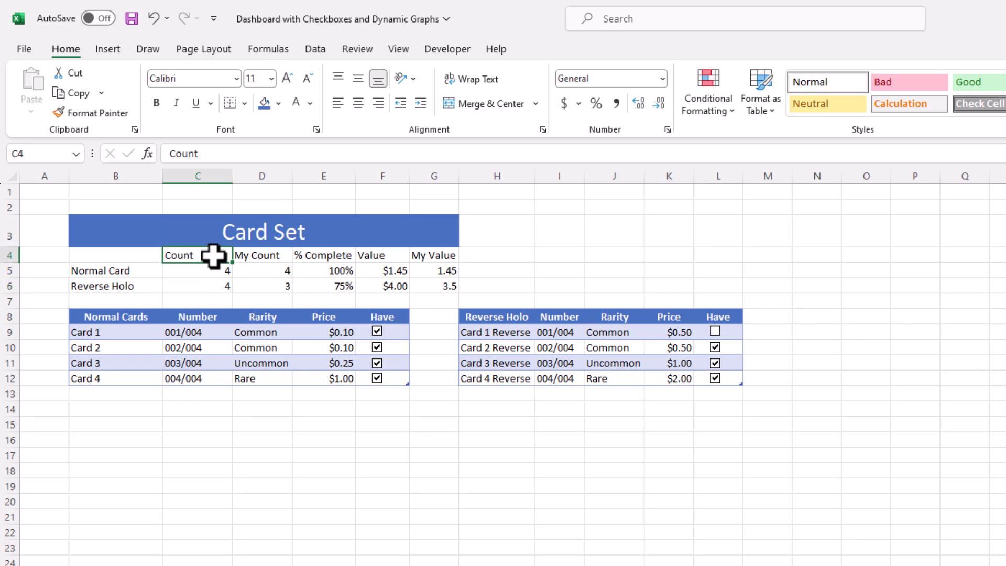
pyautogui.moveTo(213, 256); pyautogui.dragTo(430, 256)
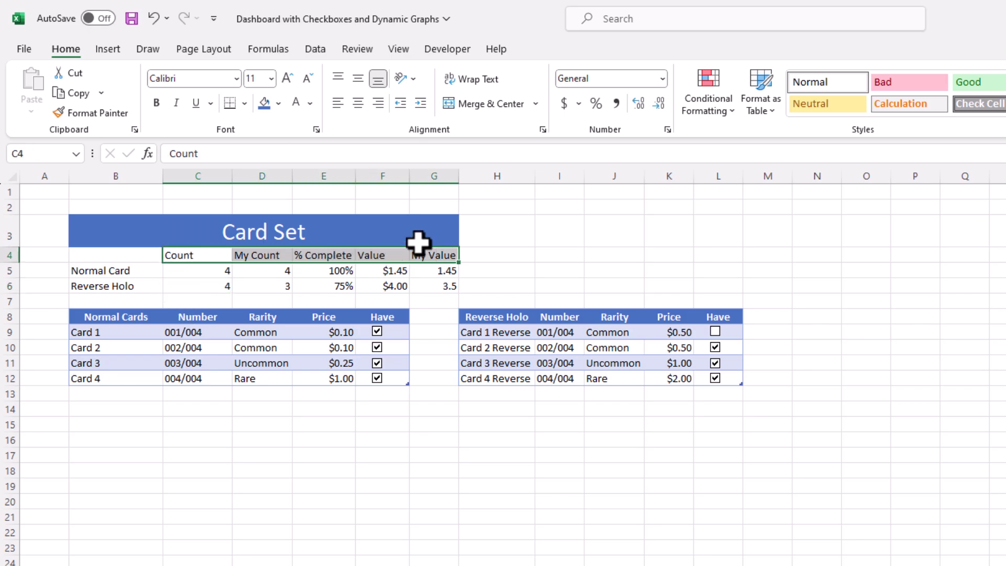
pyautogui.click(360, 108)
pyautogui.click(108, 254)
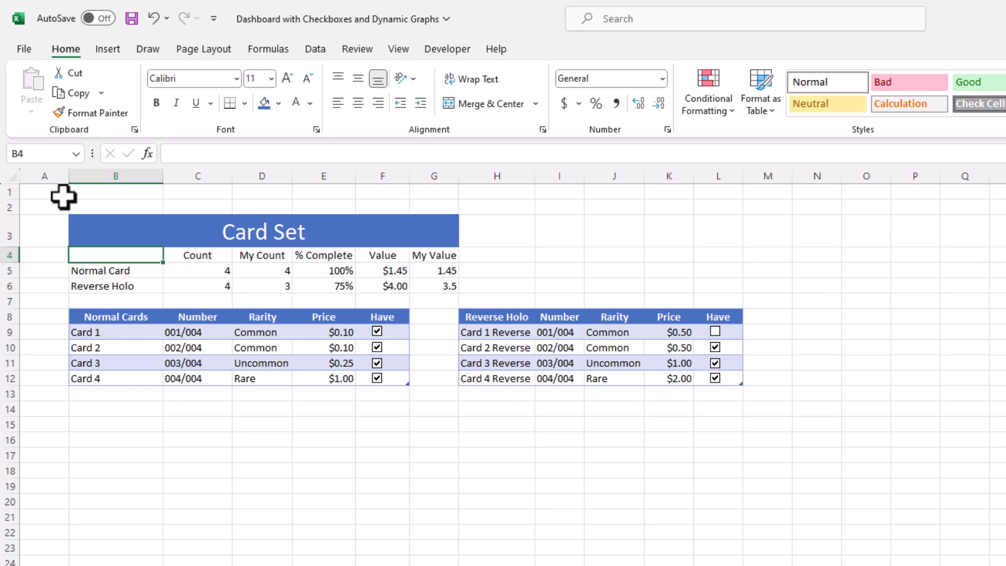
# Delete the empty column A so the summary and card tables start at the sheet's edge
pyautogui.click(52, 173)
pyautogui.rightClick(59, 172)
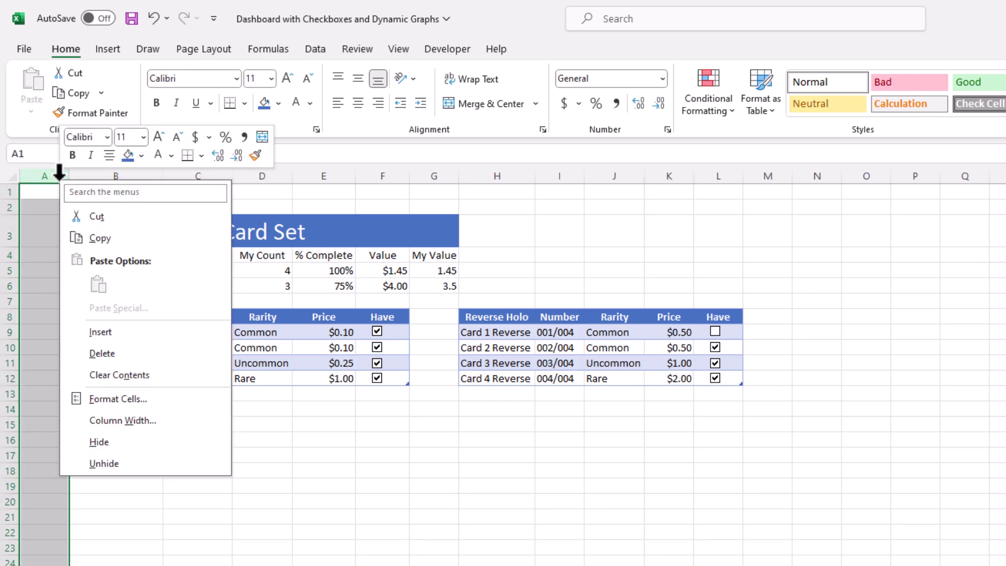
pyautogui.click(110, 352)
pyautogui.click(151, 330)
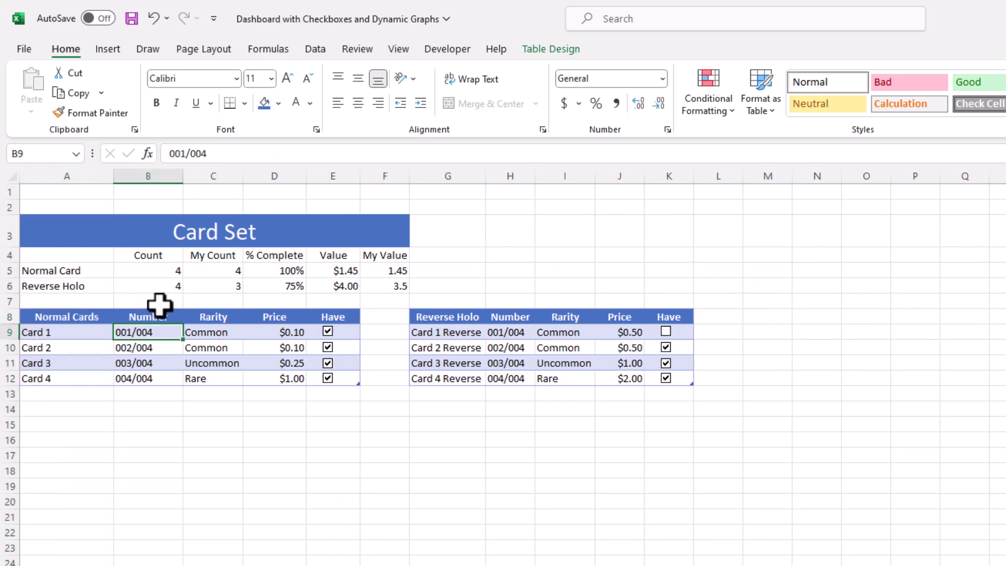
# Delete the empty rows 1 and 2 above the Card Set title
pyautogui.moveTo(9, 191)
pyautogui.mouseDown()
pyautogui.moveTo(12, 206)
pyautogui.moveTo(3, 206)
pyautogui.mouseUp()
pyautogui.click(110, 238)
pyautogui.rightClick(3, 206)
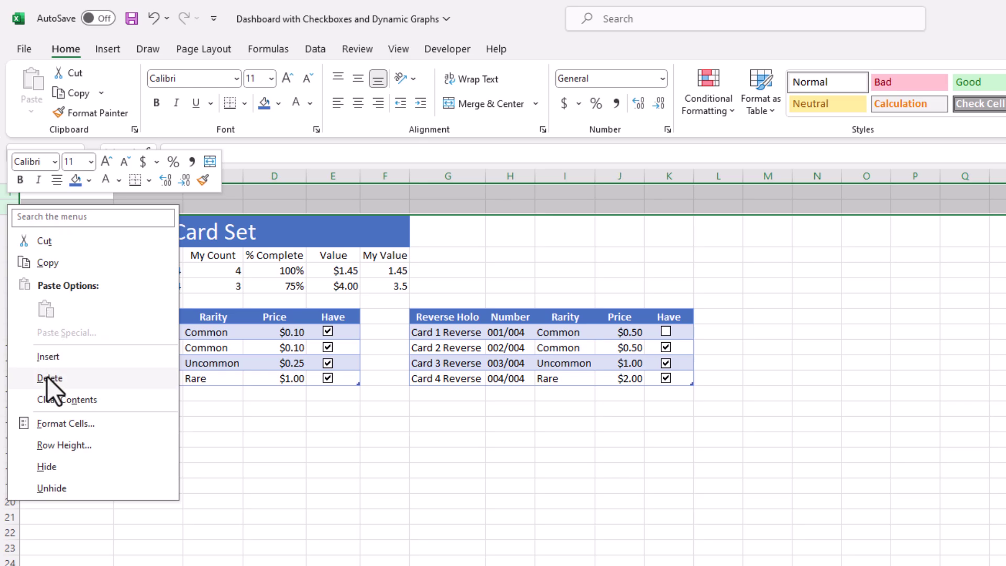
pyautogui.click(46, 376)
pyautogui.click(193, 408)
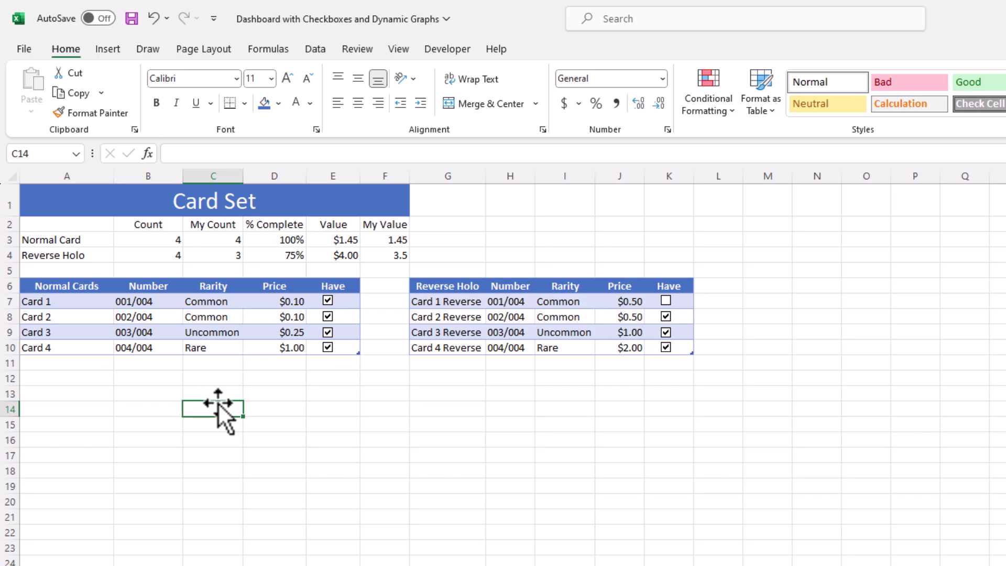
# Hide the sheet's gridlines and center the summary values in B3:F4 horizontally
pyautogui.click(399, 50)
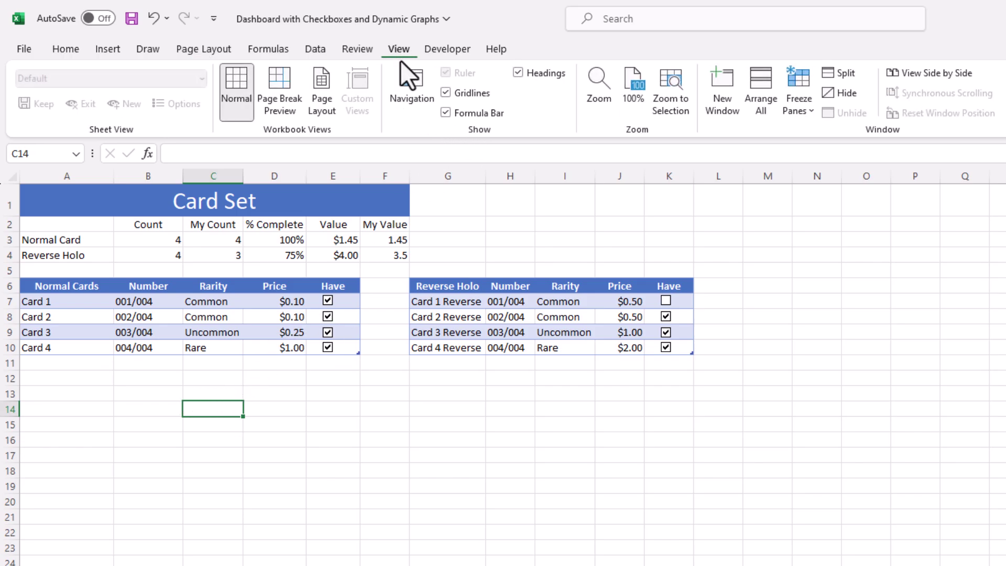
pyautogui.click(447, 93)
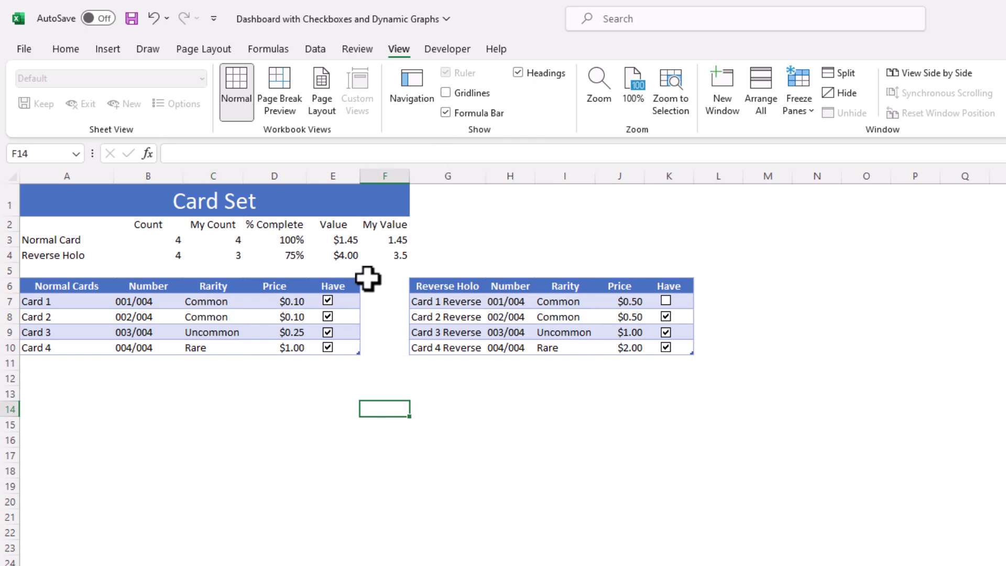
pyautogui.moveTo(393, 256); pyautogui.dragTo(149, 238)
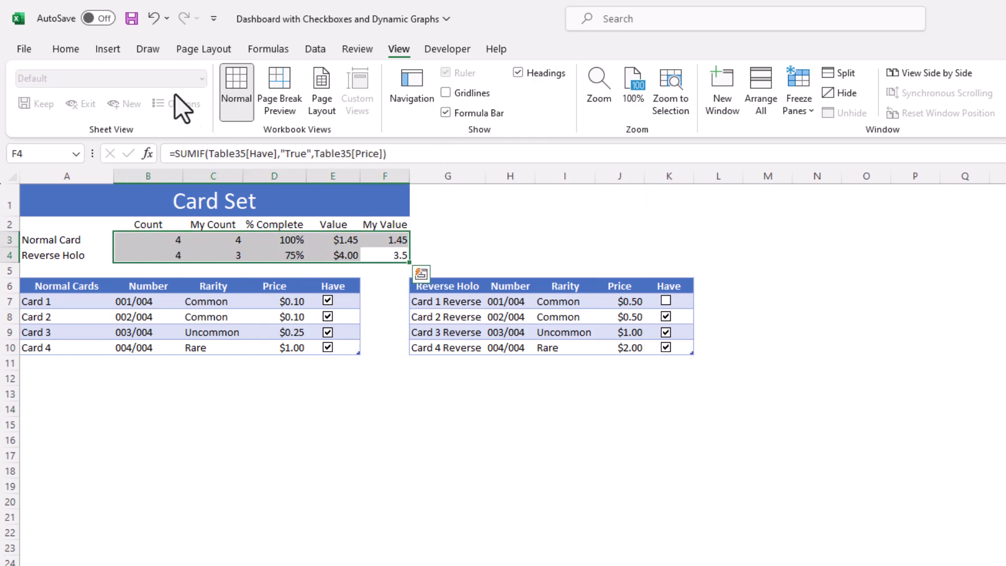
pyautogui.click(65, 51)
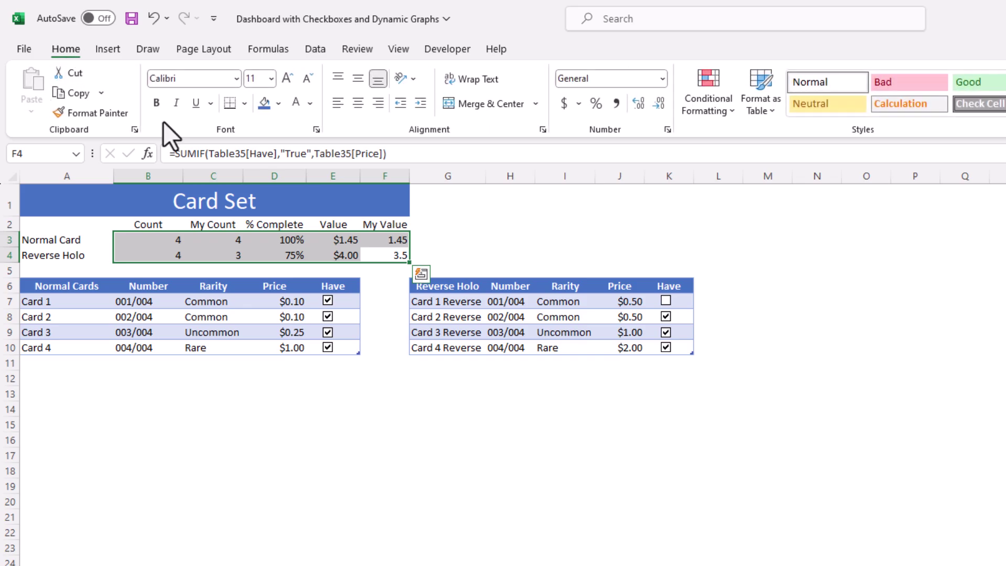
pyautogui.press('Return')
pyautogui.click(358, 103)
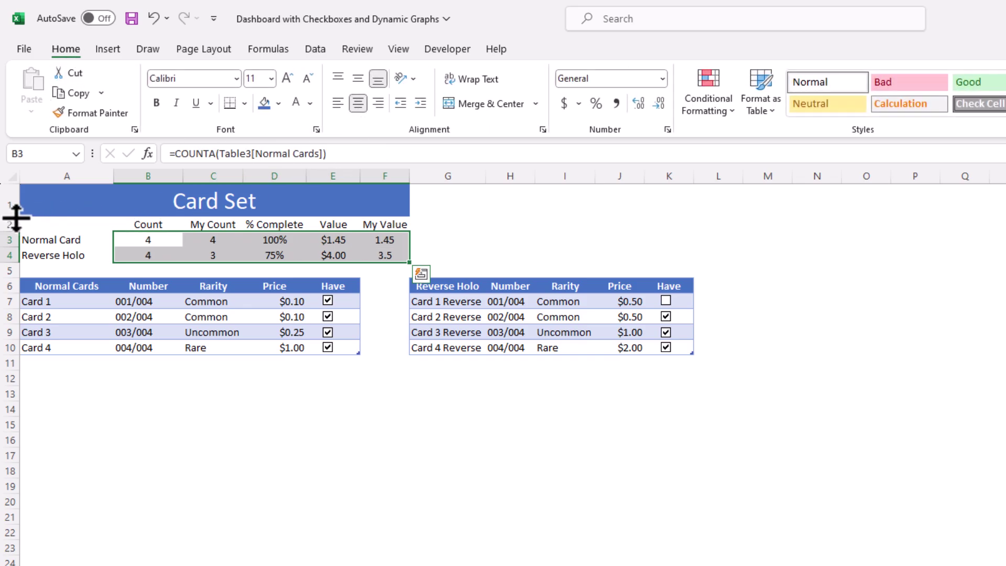
# Make row 1 nearly twice as tall and middle-align the Card Set title vertically
pyautogui.moveTo(15, 215); pyautogui.dragTo(12, 241)
pyautogui.click(54, 226)
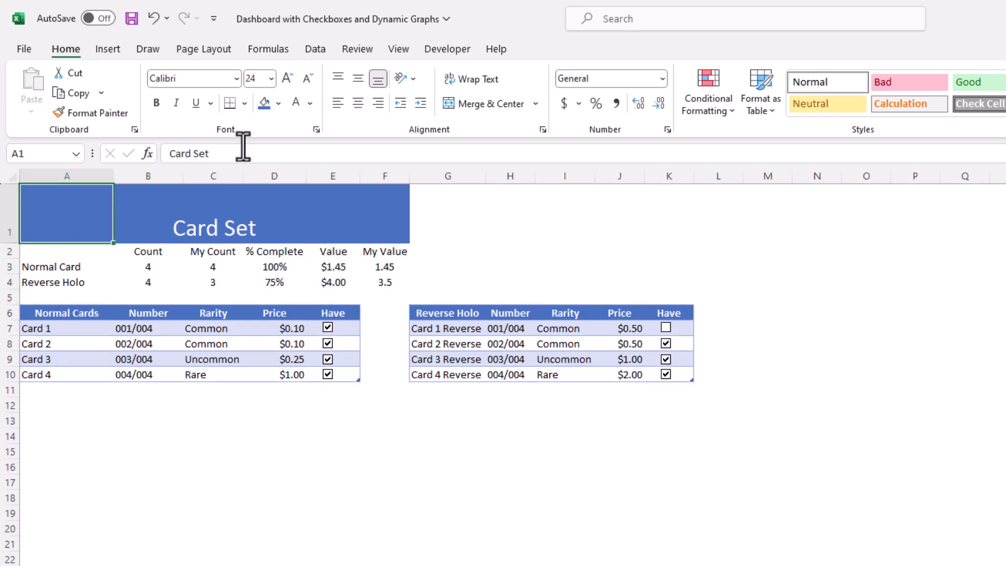
pyautogui.click(358, 81)
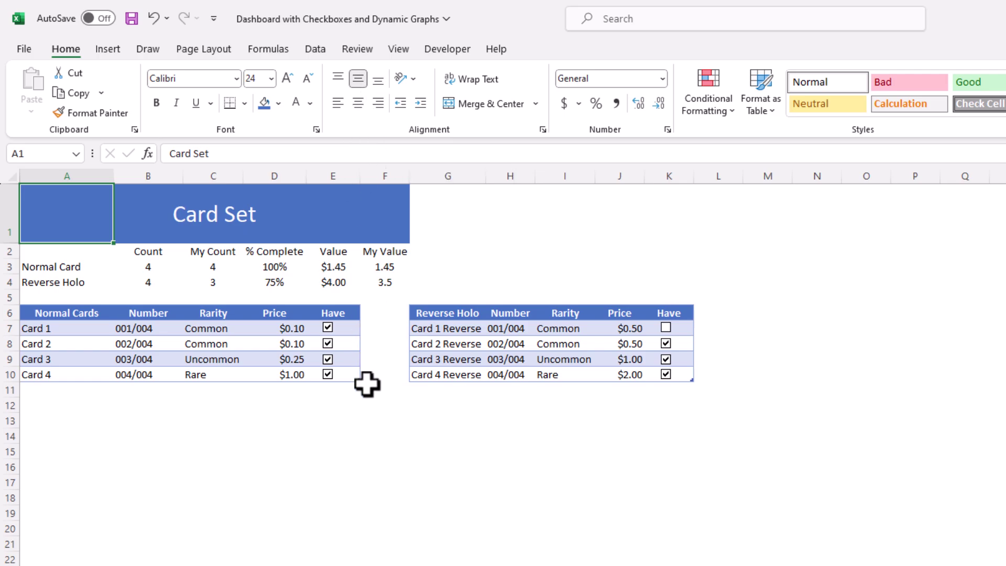
# Set the font size of the Card Set title in A1 to 36
pyautogui.click(207, 218)
pyautogui.click(36, 213)
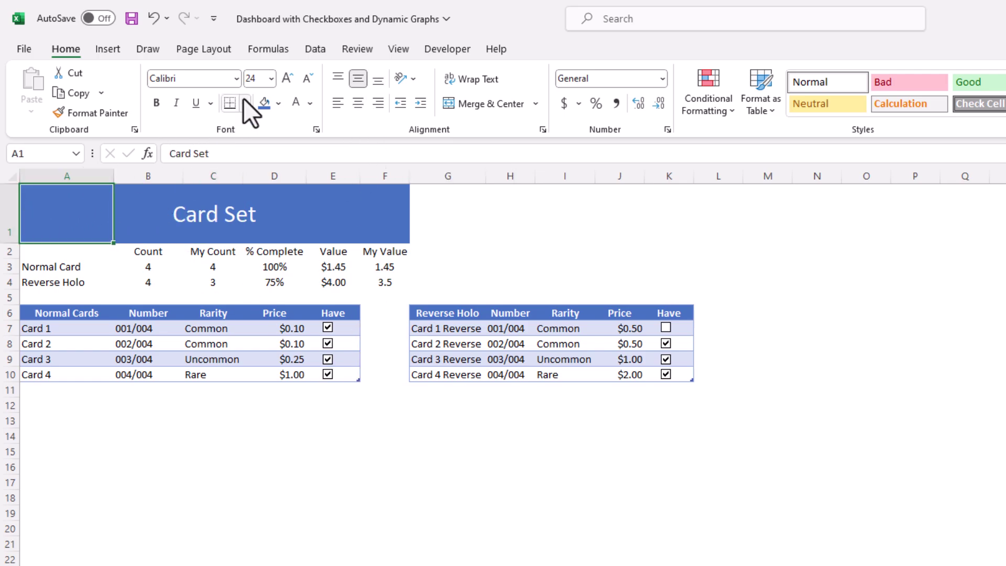
pyautogui.click(270, 79)
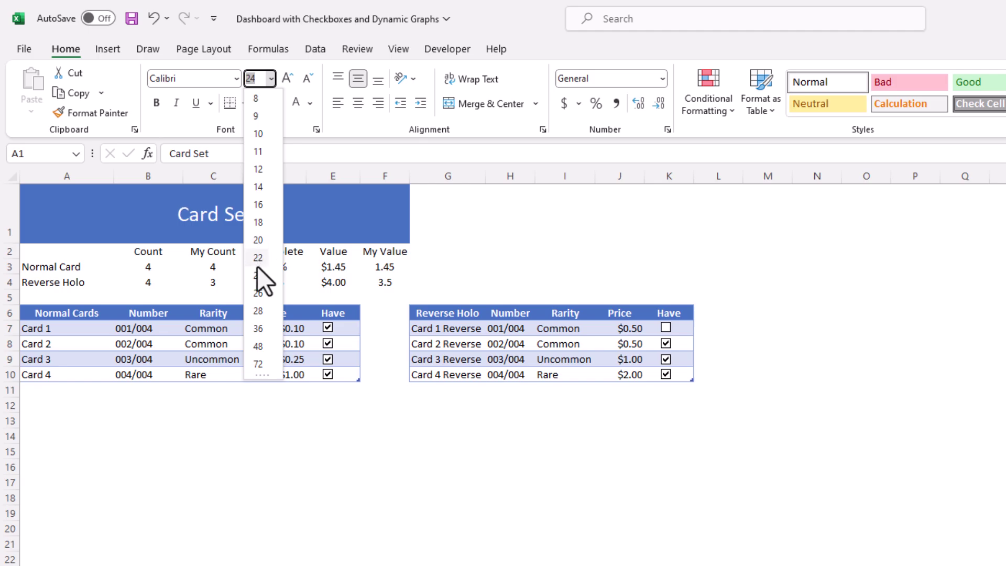
pyautogui.click(262, 332)
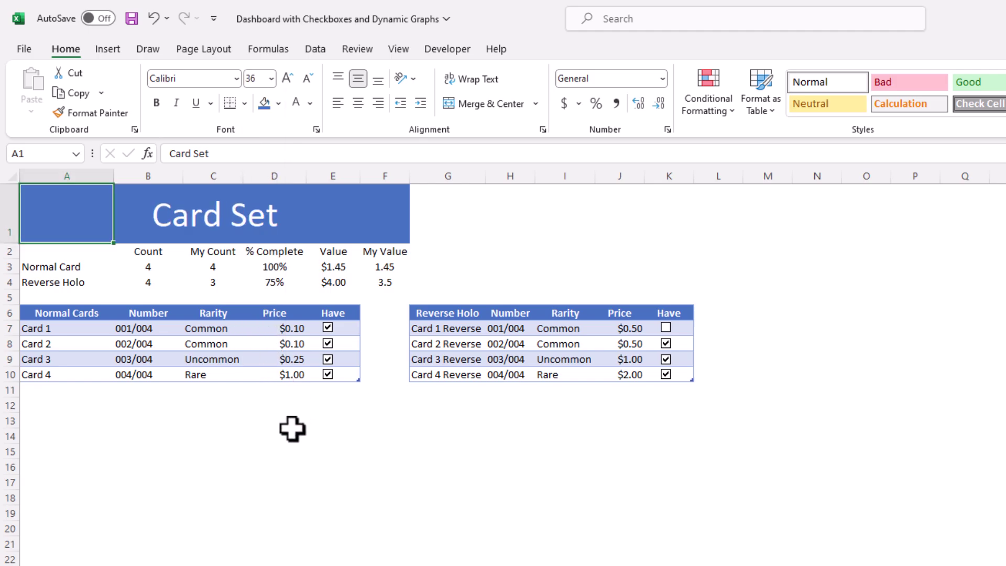
pyautogui.click(299, 434)
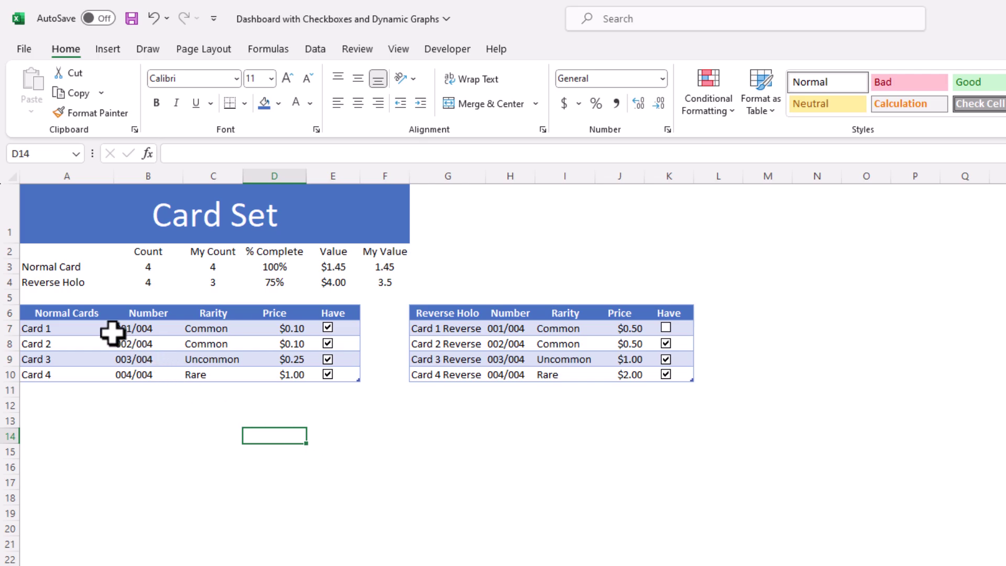
# Enter the row label "Total Cards" in A5 below the Reverse Holo summary row
pyautogui.click(51, 292)
pyautogui.write('TRo')
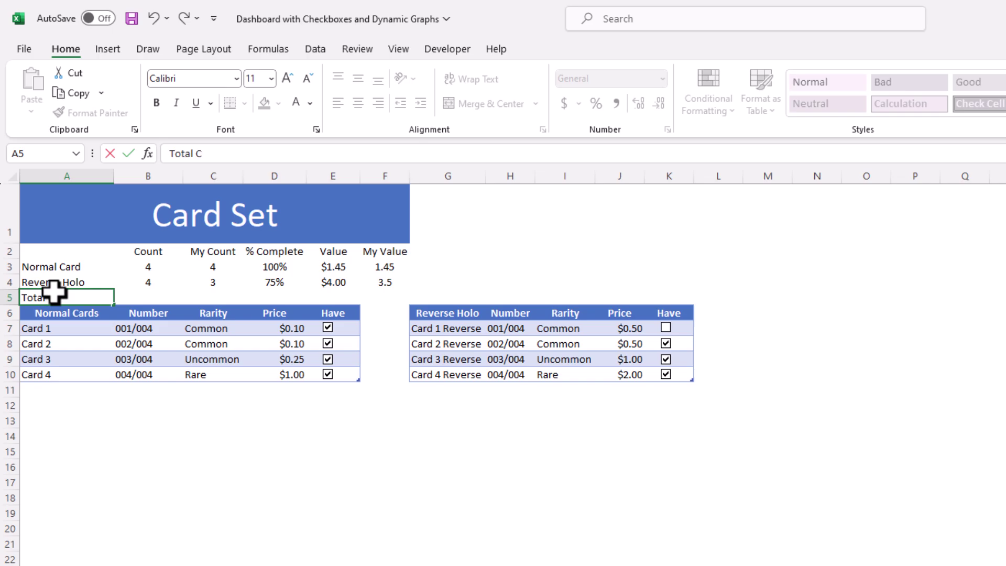
pyautogui.write('s')
# Change the summary row labels to "Normal Cards" in A3 and "Reverse Holos" in A4
pyautogui.doubleClick(89, 267)
pyautogui.write('s')
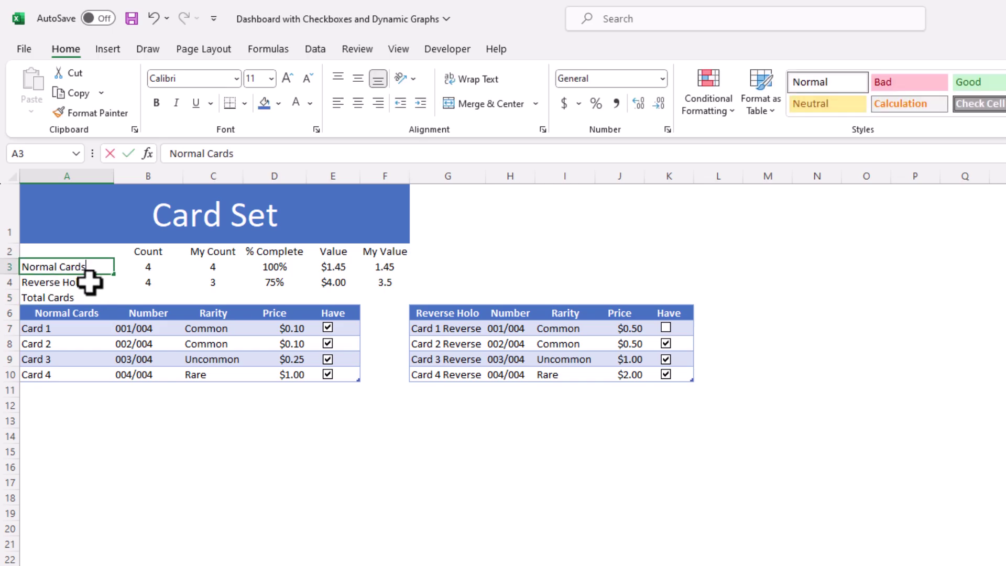
pyautogui.doubleClick(93, 285)
pyautogui.write('s')
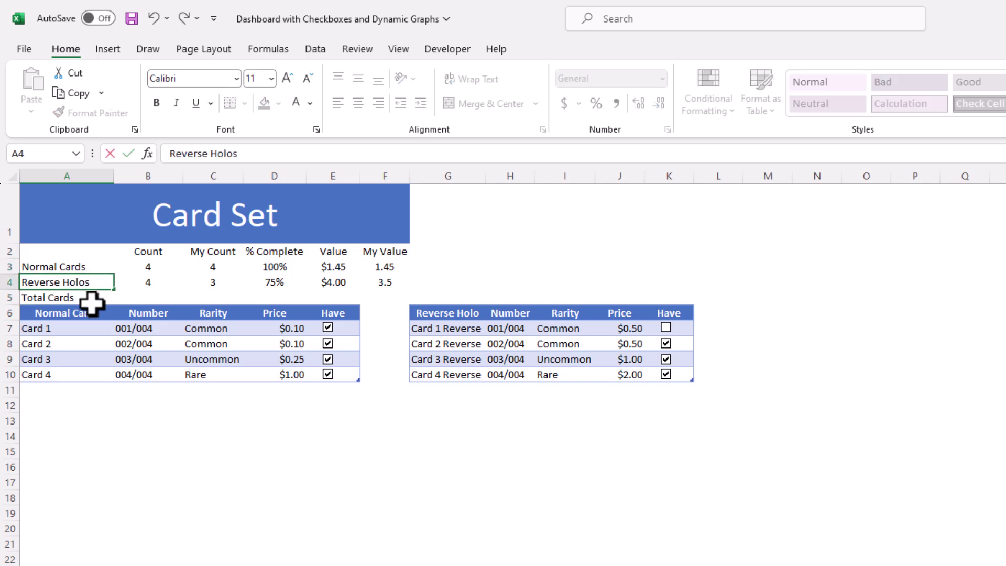
# Enter the formula =SUM(B3:B4) in B5 to total the Count column in the Total Cards row
pyautogui.click(153, 297)
pyautogui.write('=')
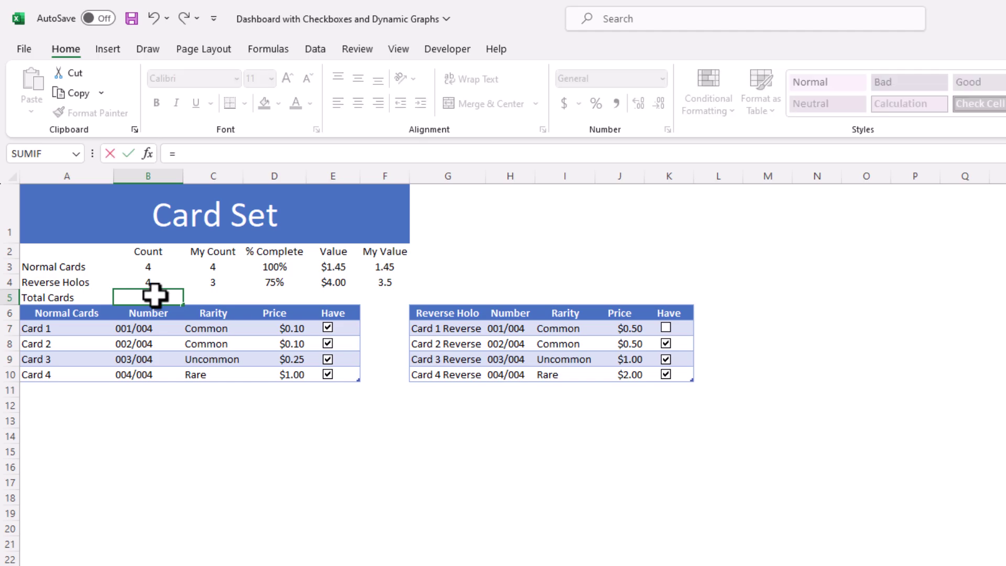
pyautogui.write('sum(')
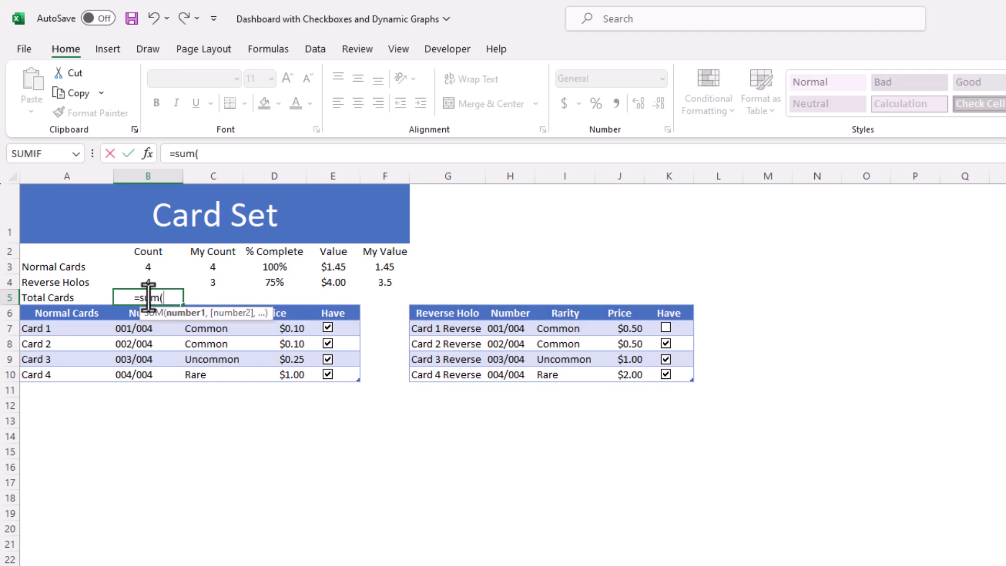
pyautogui.moveTo(143, 268); pyautogui.dragTo(147, 277)
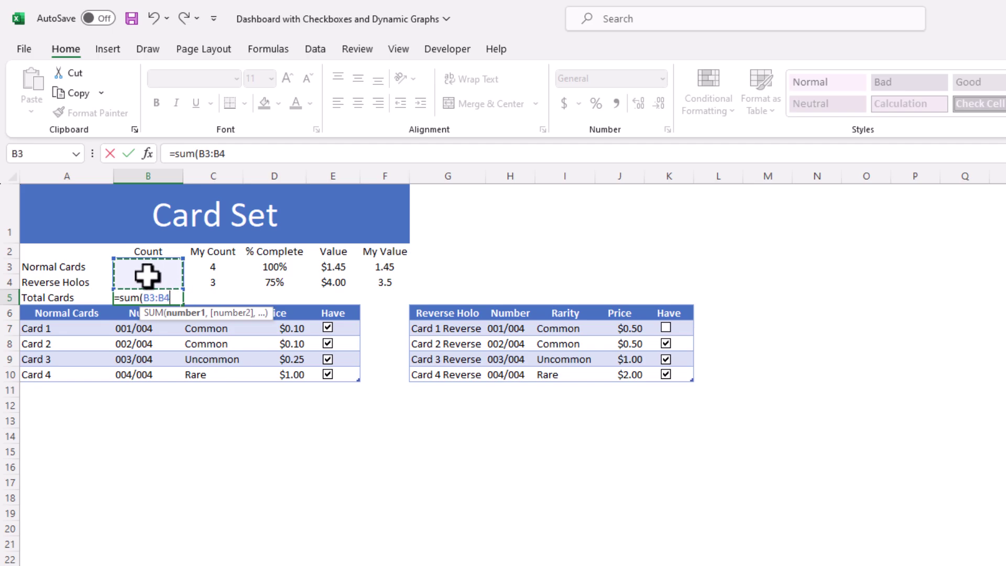
pyautogui.press('Return')
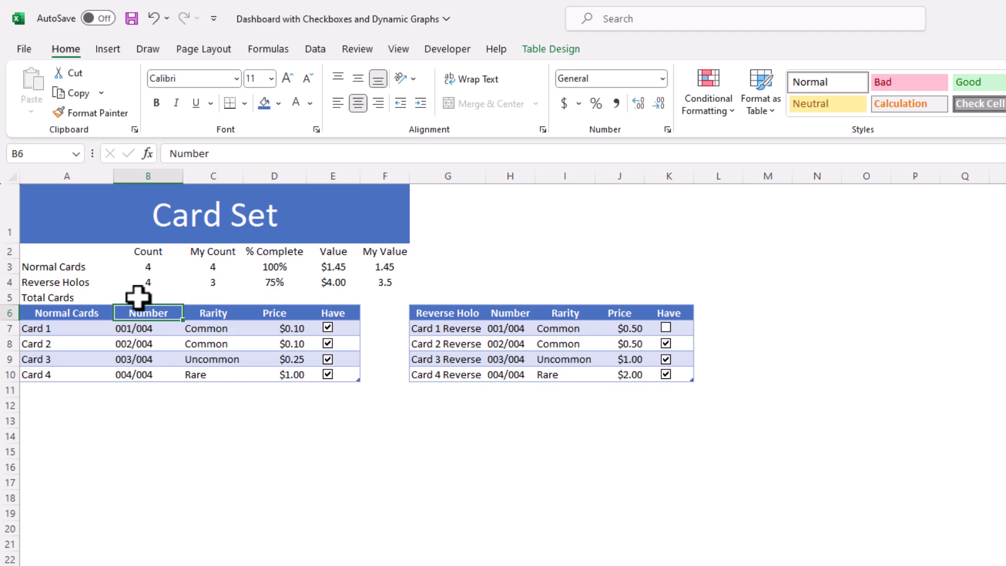
pyautogui.click(153, 297)
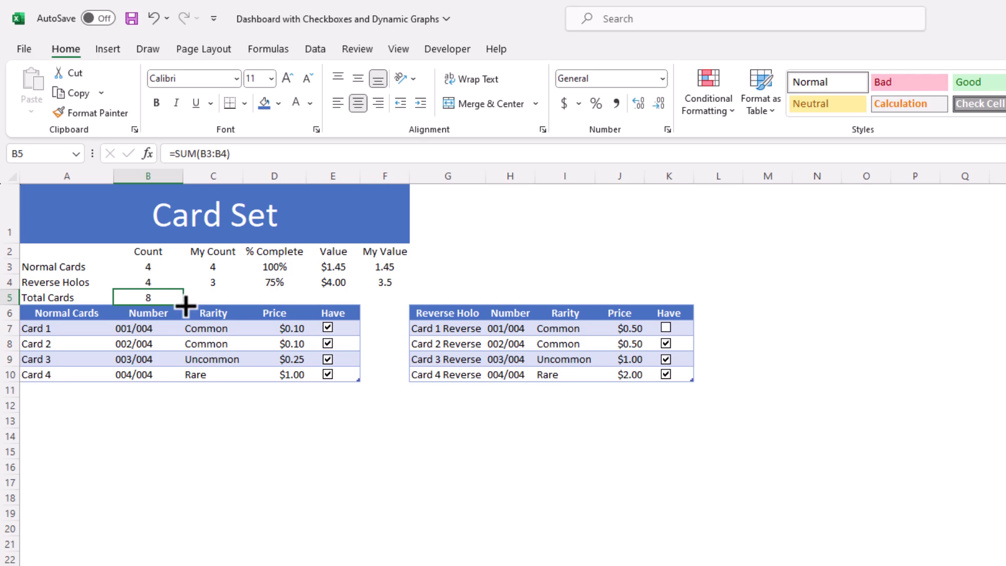
# Fill the B5 total formula across C5:F5, and replace D5 with the % Complete formula copied down from D4
pyautogui.moveTo(186, 305); pyautogui.dragTo(392, 298)
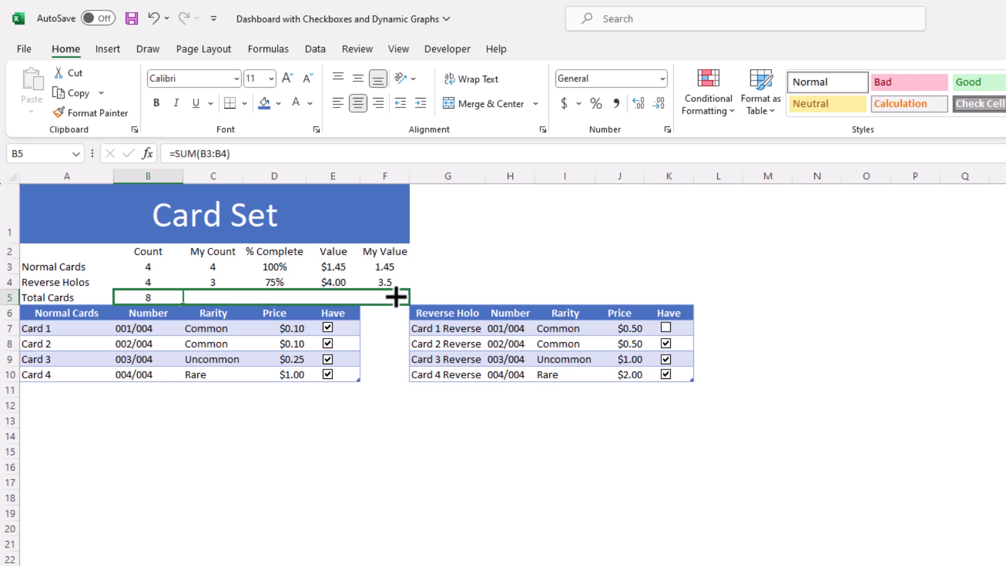
pyautogui.moveTo(394, 296); pyautogui.dragTo(387, 288)
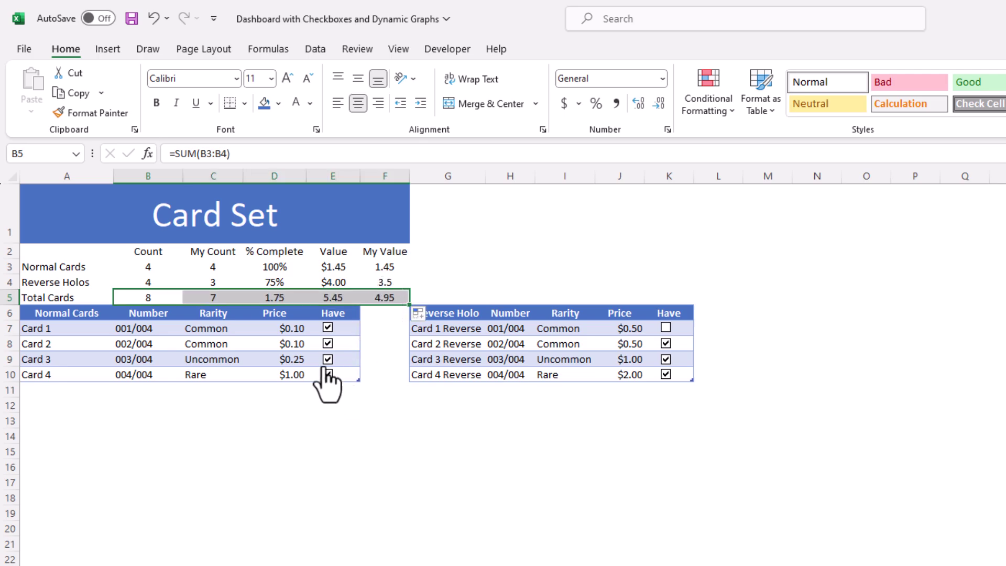
pyautogui.click(284, 283)
pyautogui.hotkey('ctrl', 'shift', '5')
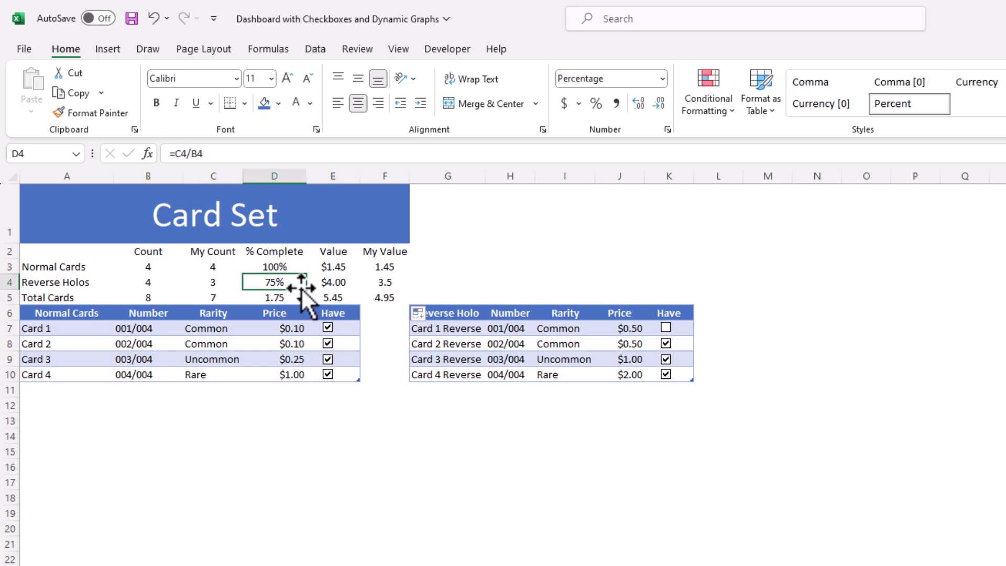
pyautogui.moveTo(307, 298); pyautogui.dragTo(306, 304)
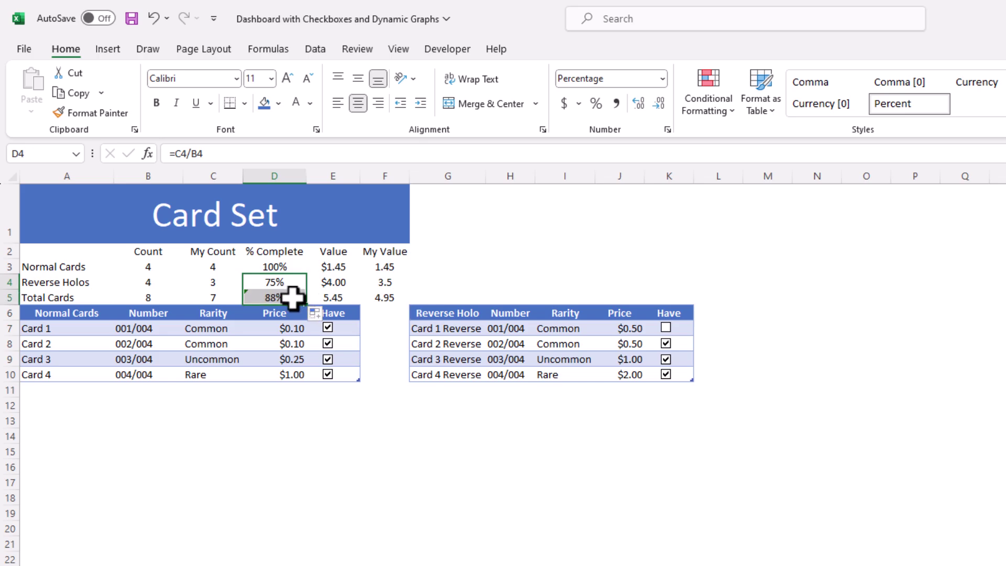
# Check the formulas in the Total Cards row across the Count, My Count, % Complete, Value and My Value columns
pyautogui.doubleClick(293, 297)
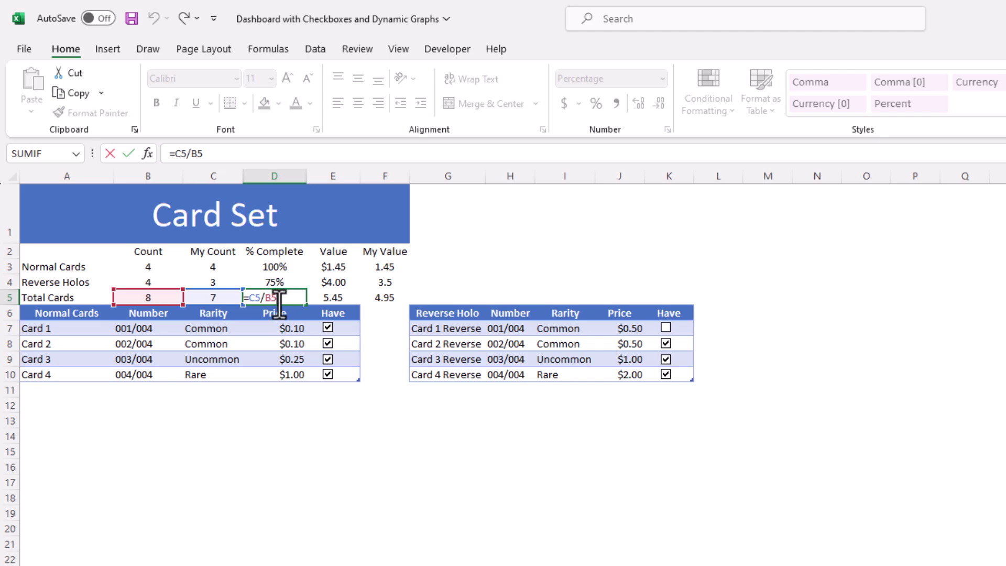
pyautogui.press('Escape')
pyautogui.doubleClick(163, 299)
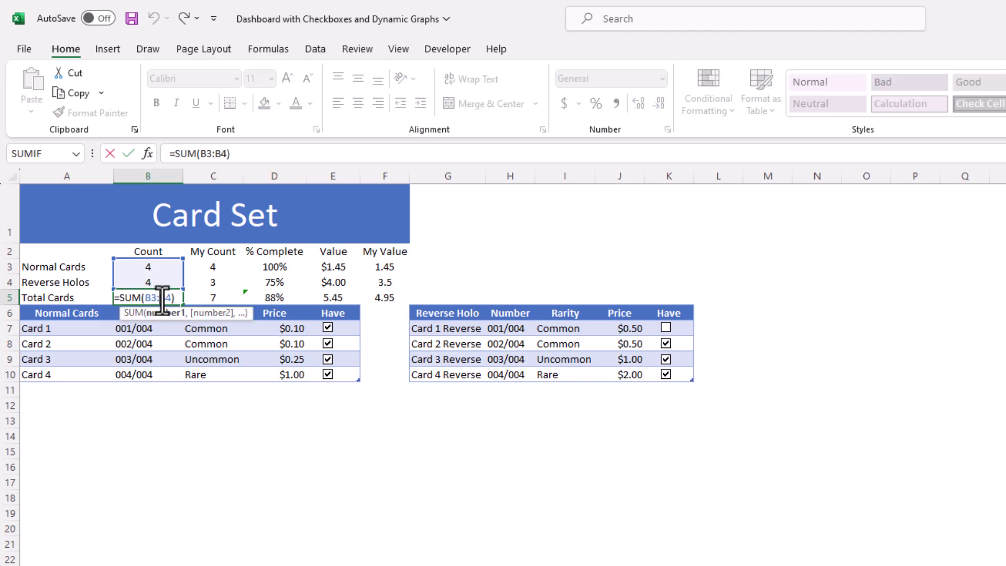
pyautogui.press('Escape')
pyautogui.doubleClick(215, 298)
pyautogui.press('Escape')
pyautogui.doubleClick(325, 299)
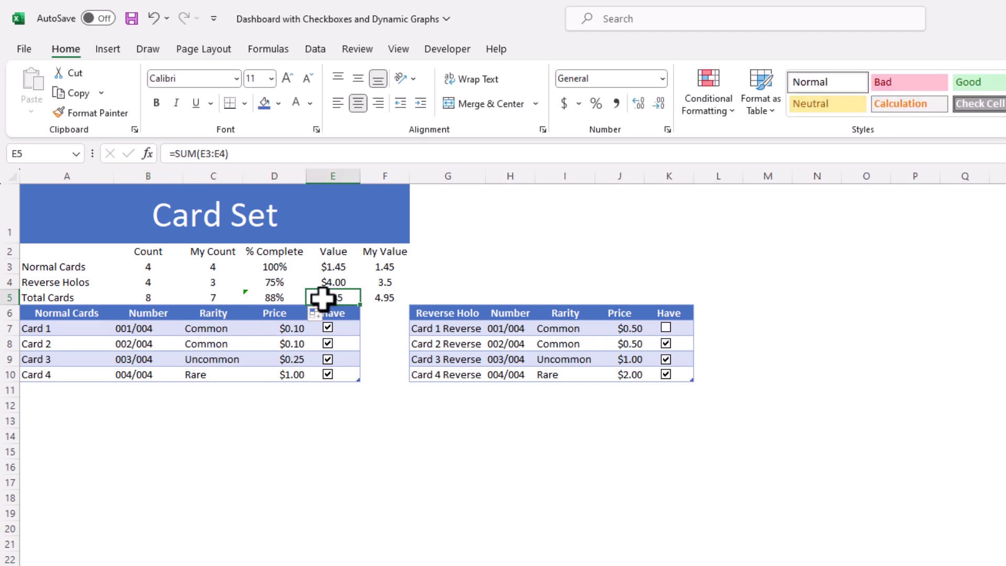
pyautogui.press('Escape')
pyautogui.doubleClick(375, 298)
pyautogui.press('Escape')
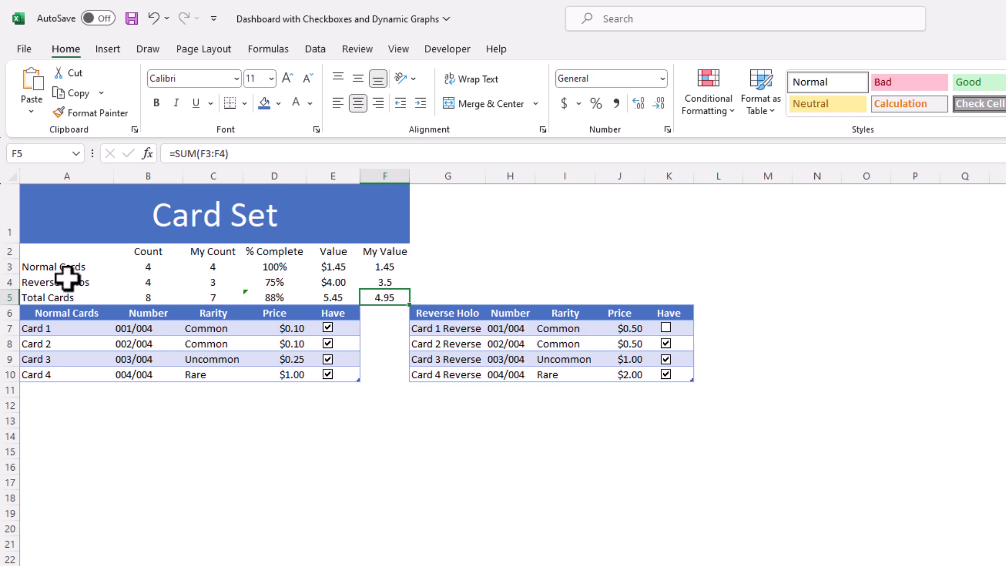
# Insert a 2-D clustered column chart from the labels in A3:A5 and percentages in D3:D5, and place it below the tables
pyautogui.moveTo(57, 267); pyautogui.dragTo(62, 294)
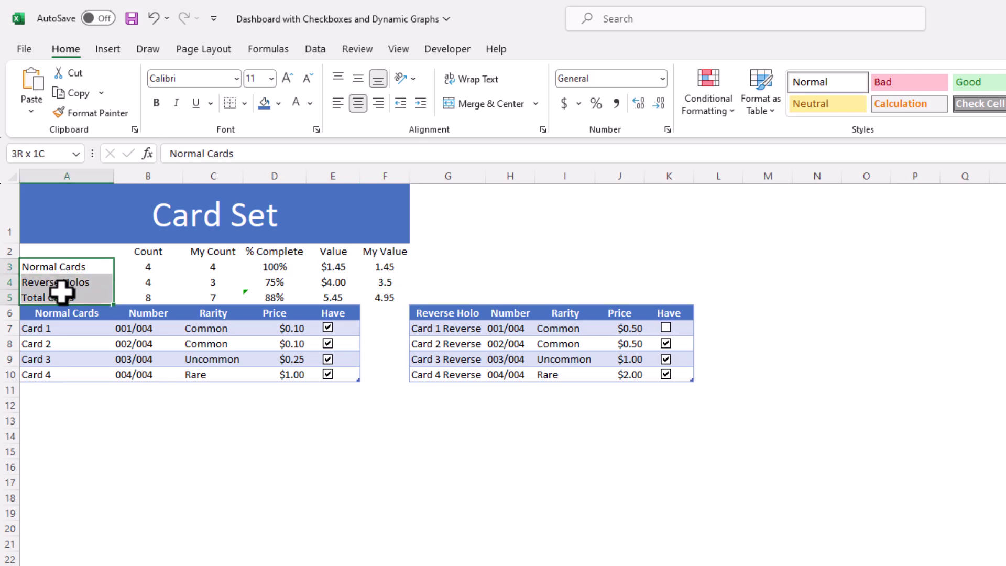
pyautogui.moveTo(62, 292); pyautogui.dragTo(63, 292)
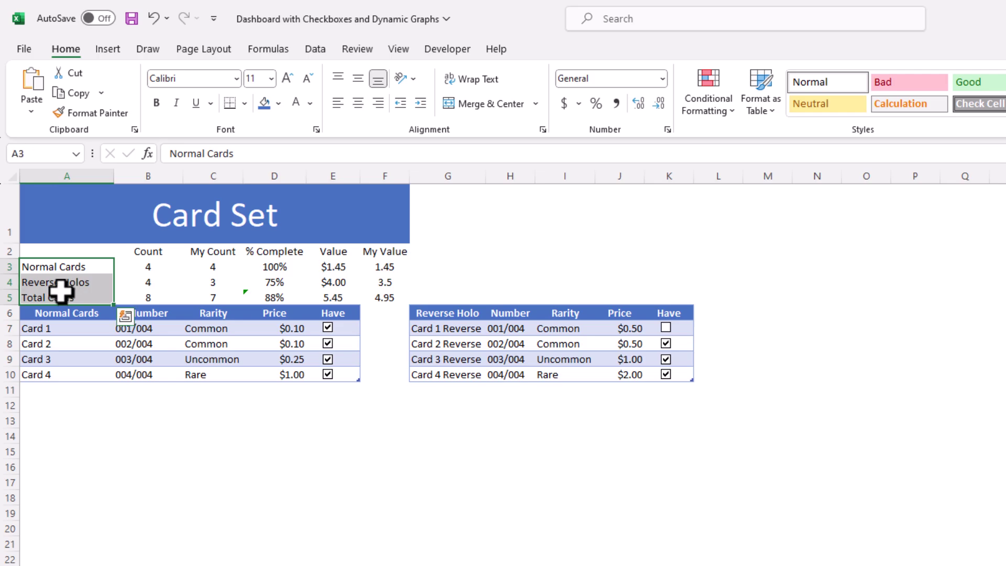
pyautogui.keyDown('ctrl'); pyautogui.click(277, 269); pyautogui.keyUp('ctrl')
pyautogui.moveTo(277, 268); pyautogui.dragTo(279, 294)
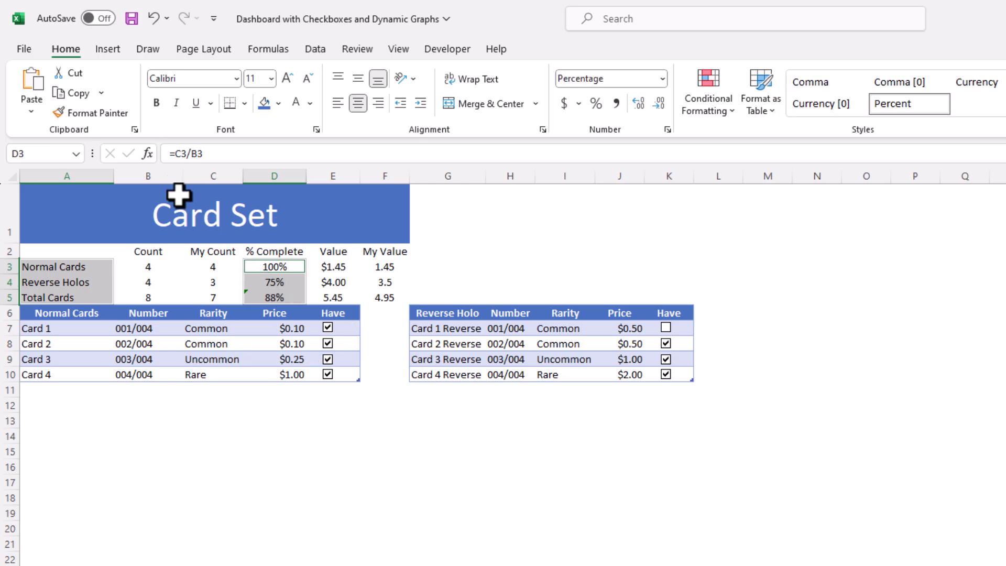
pyautogui.click(109, 53)
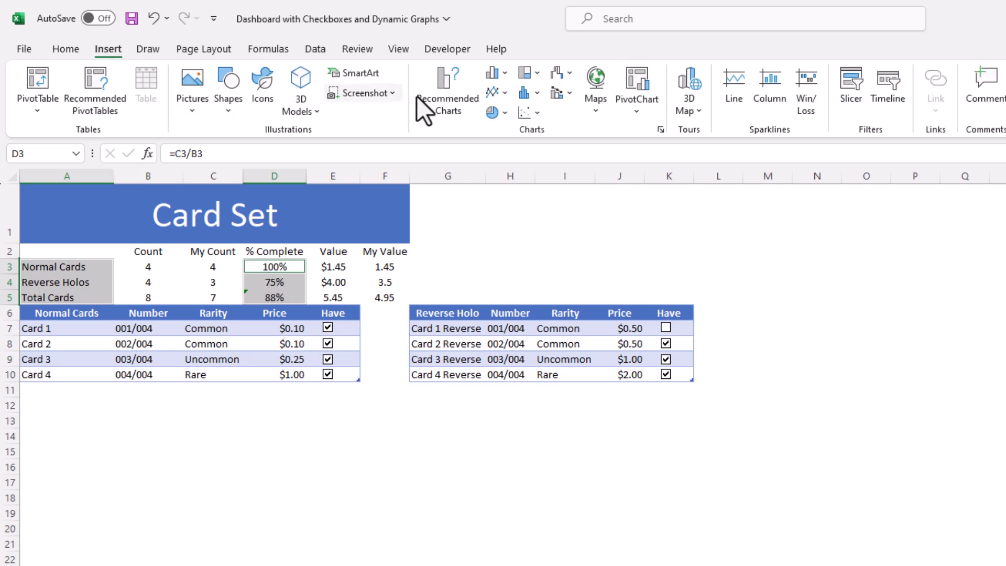
pyautogui.click(498, 77)
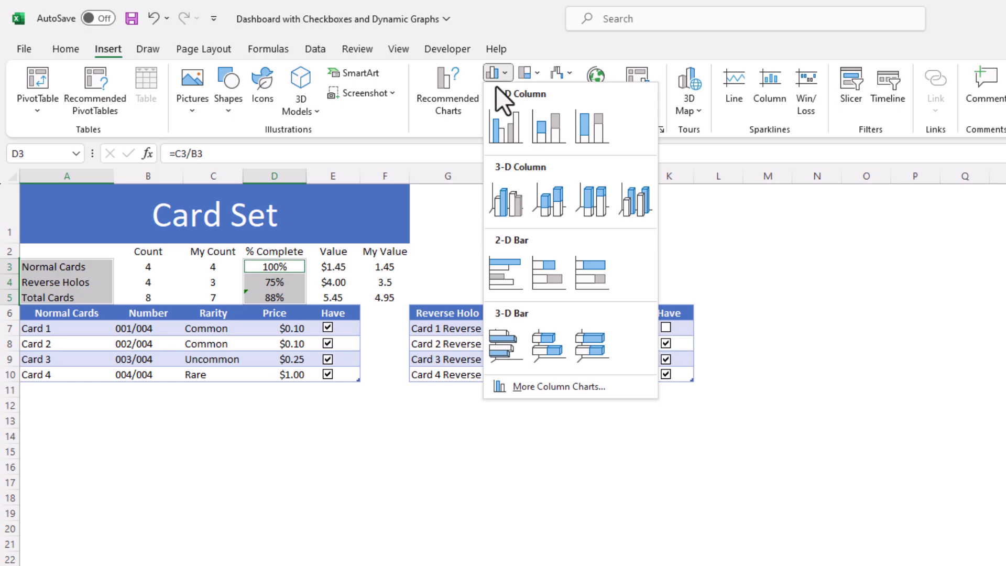
pyautogui.click(501, 122)
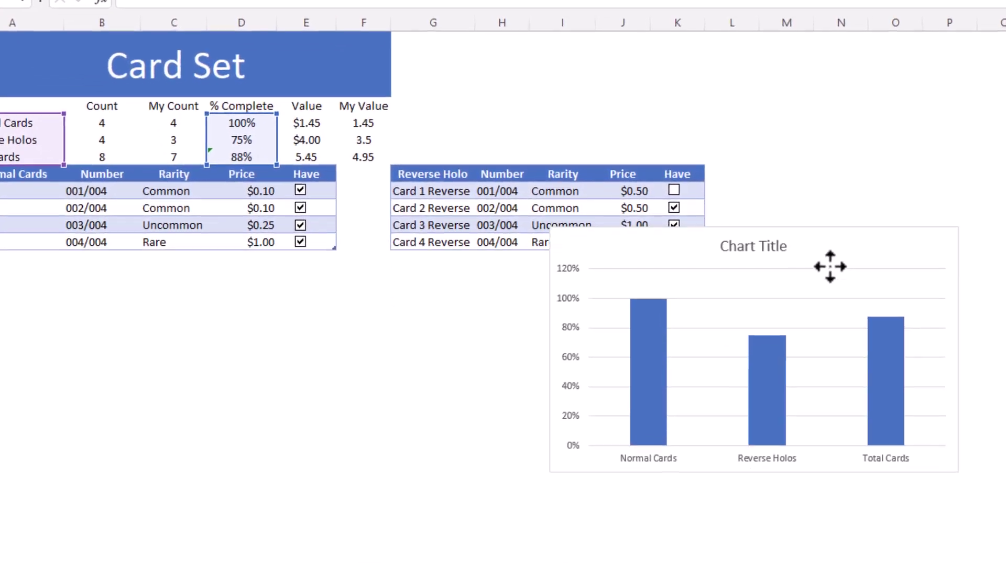
pyautogui.moveTo(830, 267)
pyautogui.mouseDown()
pyautogui.moveTo(661, 326)
pyautogui.moveTo(672, 324)
pyautogui.mouseUp()
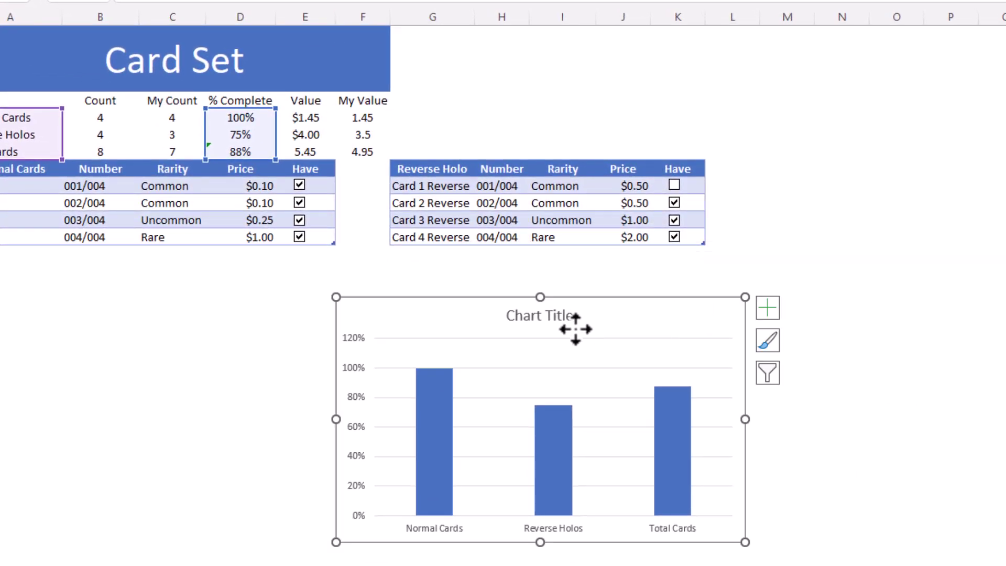
# Link the column chart's title to the % Complete header in D2
pyautogui.click(557, 320)
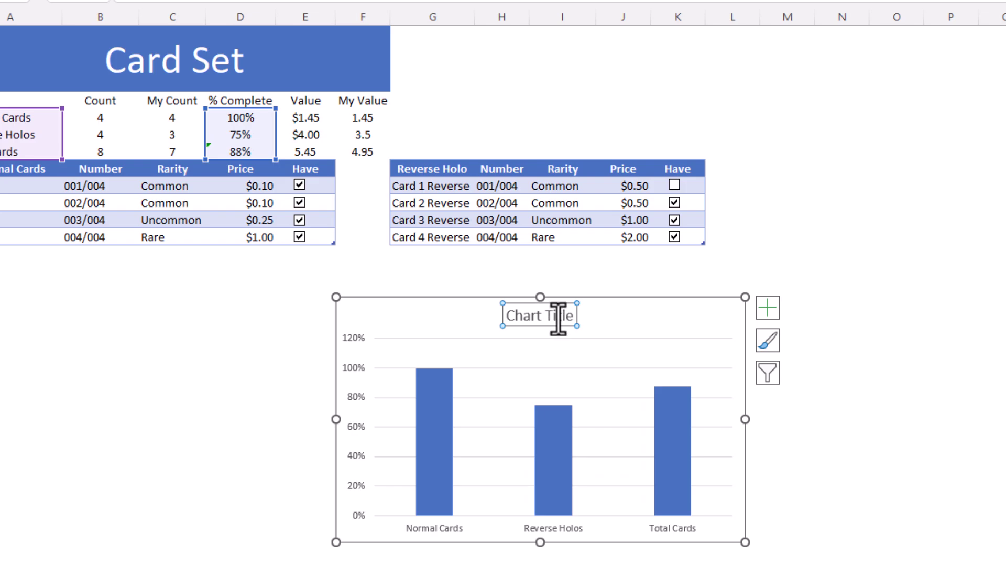
pyautogui.click(558, 319)
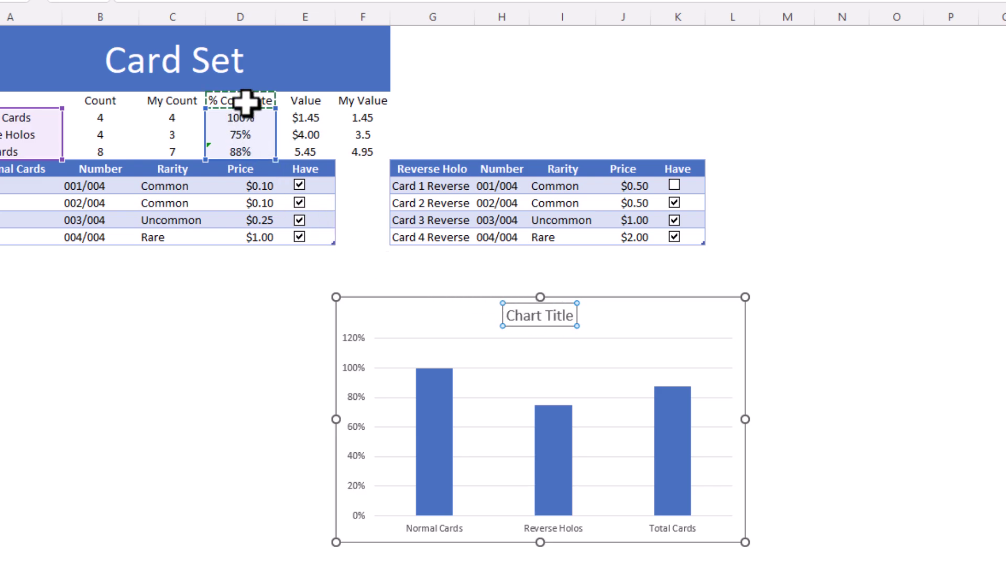
pyautogui.press('Return')
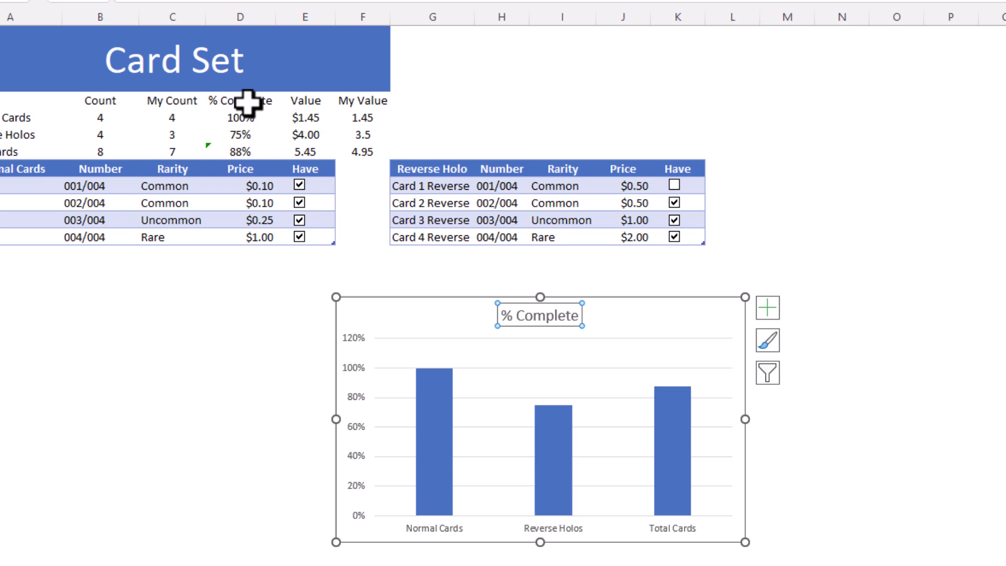
# Add data labels to the % Complete chart and format them bold at font size 12
pyautogui.click(768, 308)
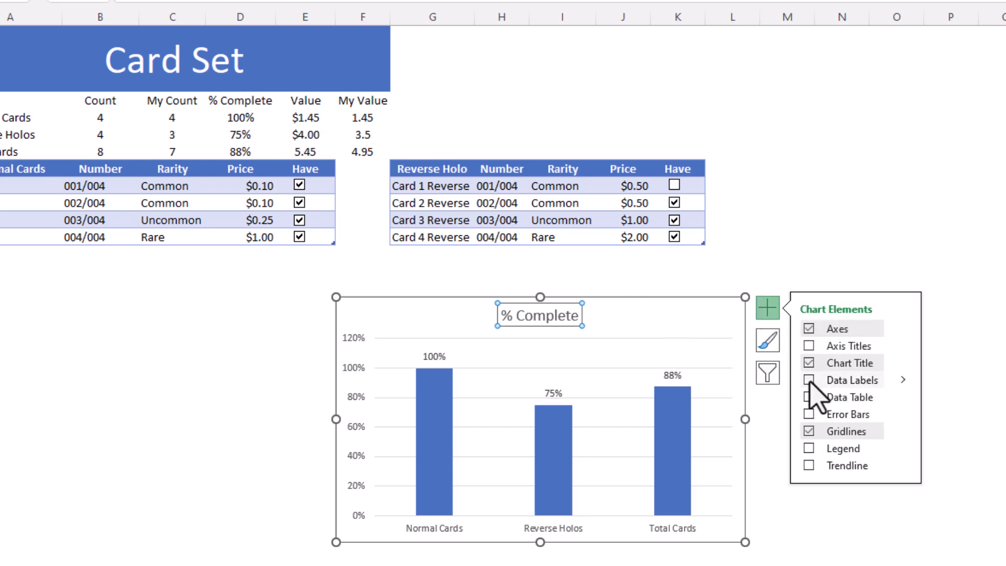
pyautogui.click(999, 439)
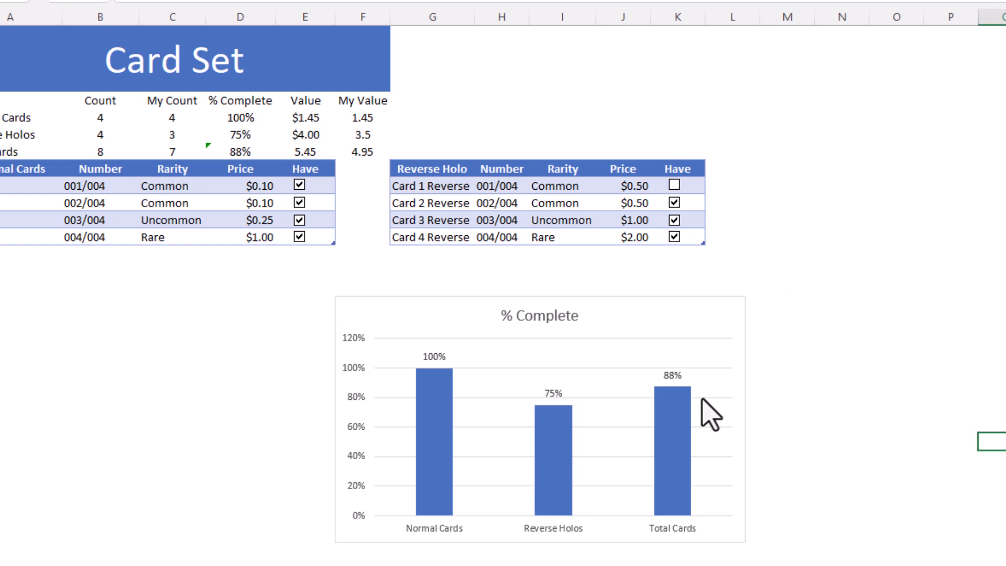
pyautogui.click(674, 378)
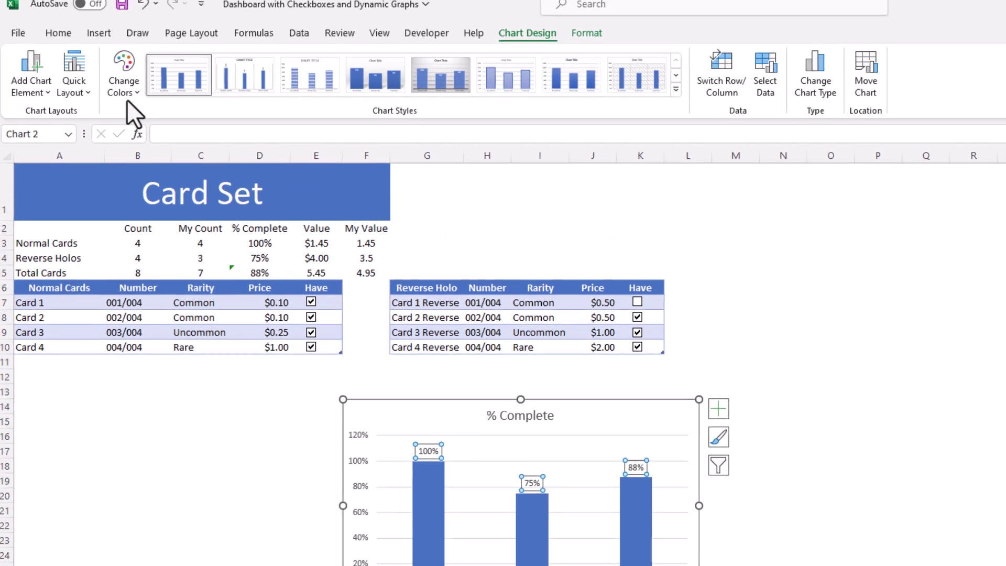
pyautogui.click(71, 46)
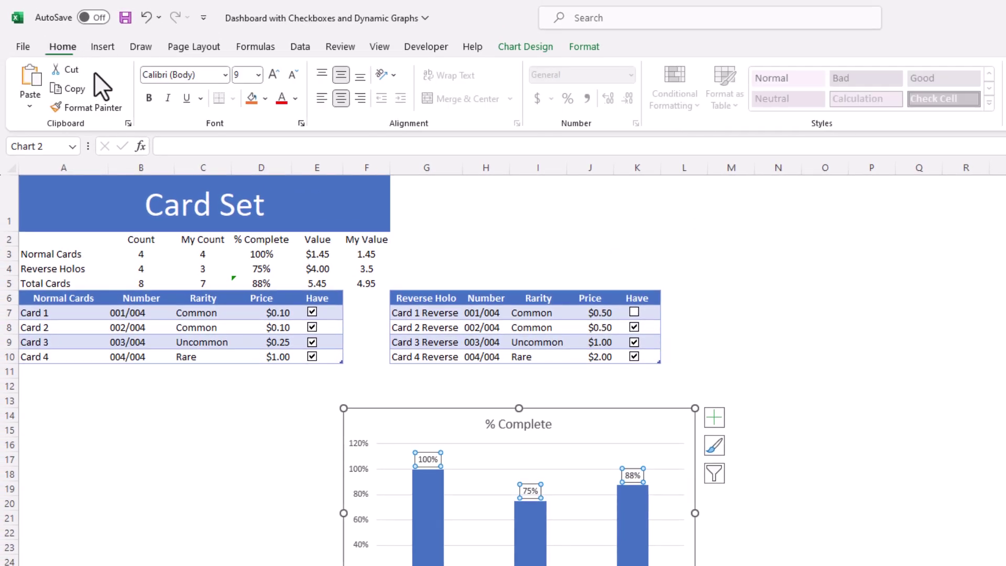
pyautogui.click(259, 76)
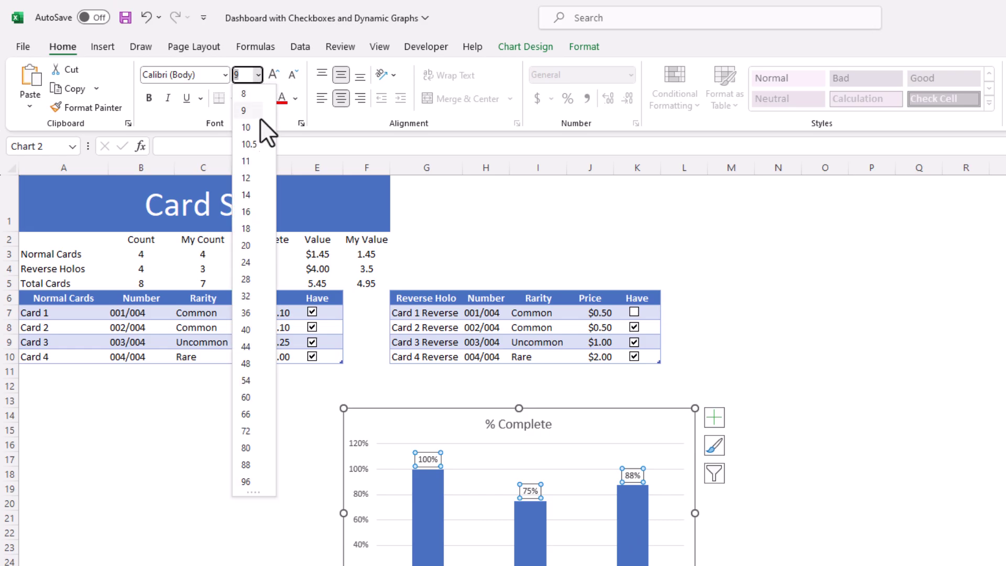
pyautogui.click(247, 174)
pyautogui.click(147, 98)
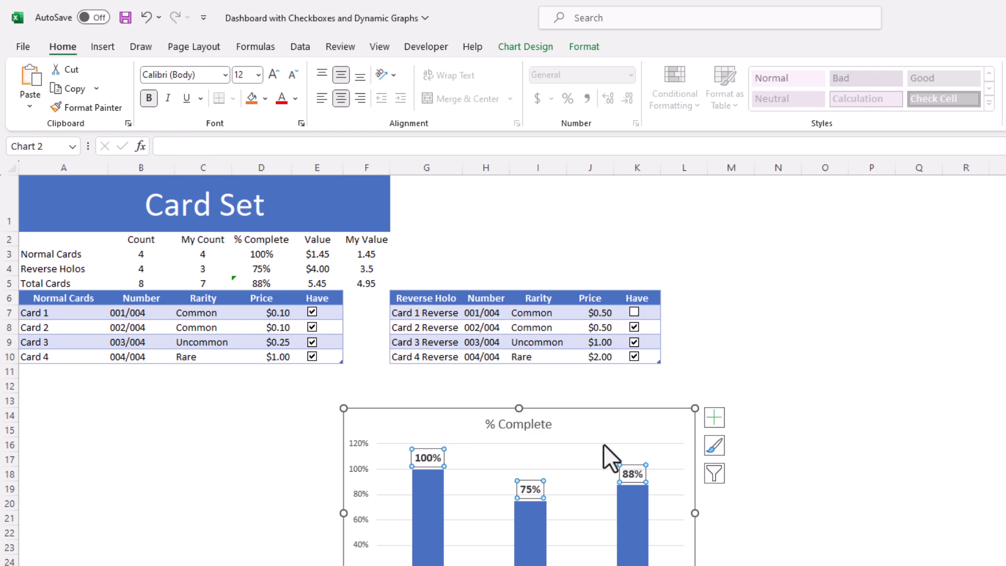
# Move and resize the % Complete chart to fit beside the summary table, above the Reverse Holo table across columns G to K
pyautogui.moveTo(592, 427); pyautogui.dragTo(870, 237)
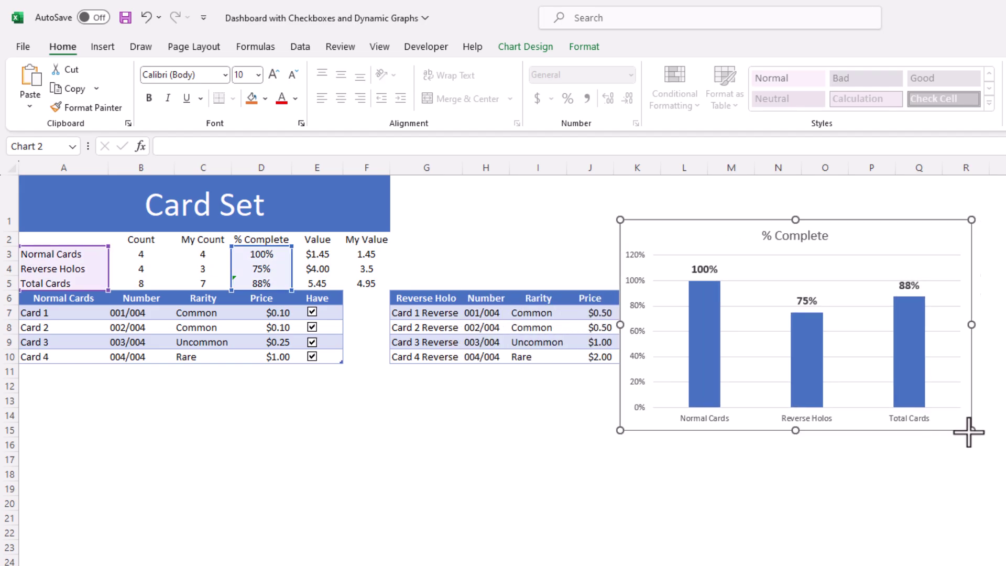
pyautogui.moveTo(969, 432); pyautogui.dragTo(908, 373)
pyautogui.moveTo(849, 263); pyautogui.dragTo(693, 188)
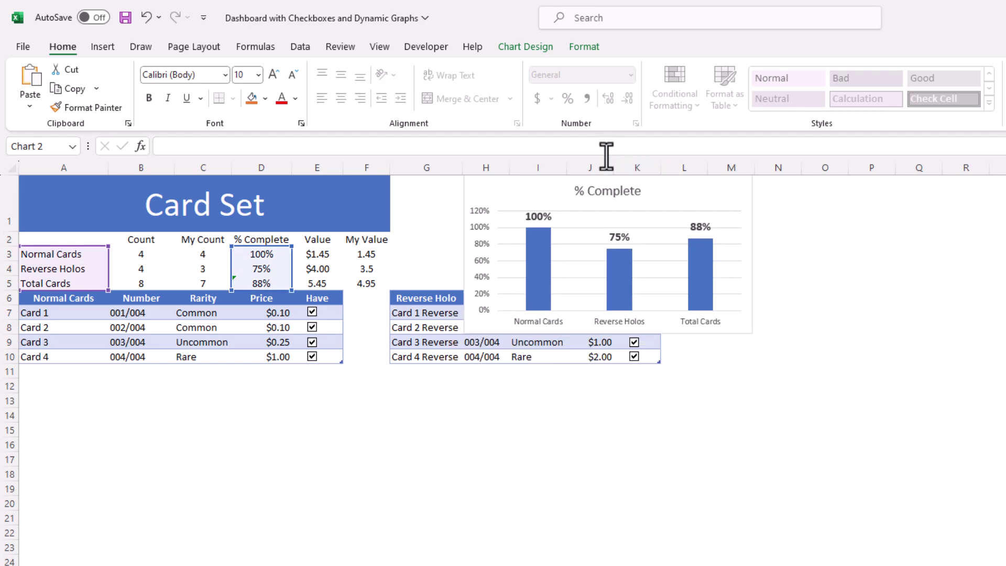
pyautogui.hotkey('ctrl', 'z')
pyautogui.moveTo(712, 229); pyautogui.dragTo(487, 197)
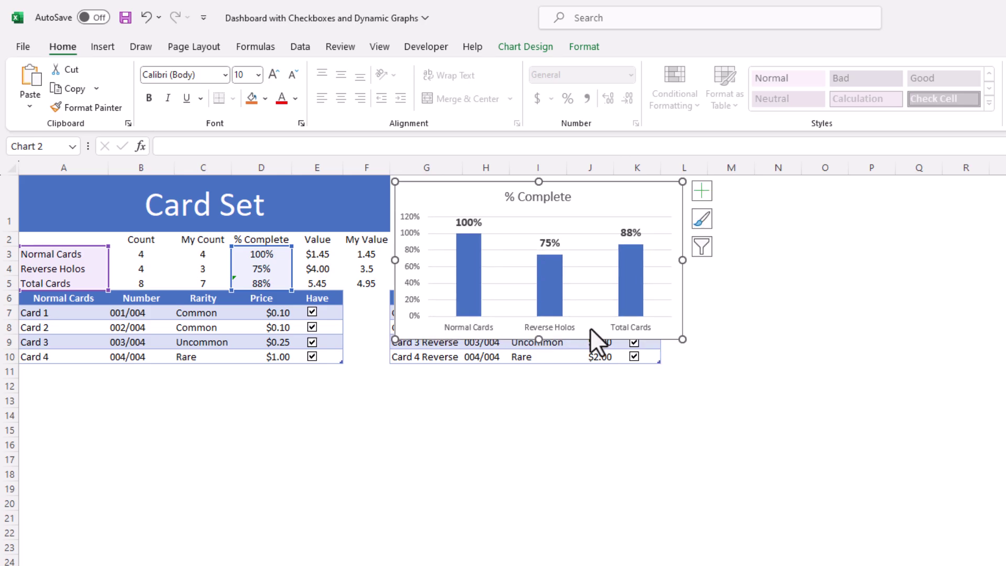
pyautogui.moveTo(539, 339); pyautogui.dragTo(529, 290)
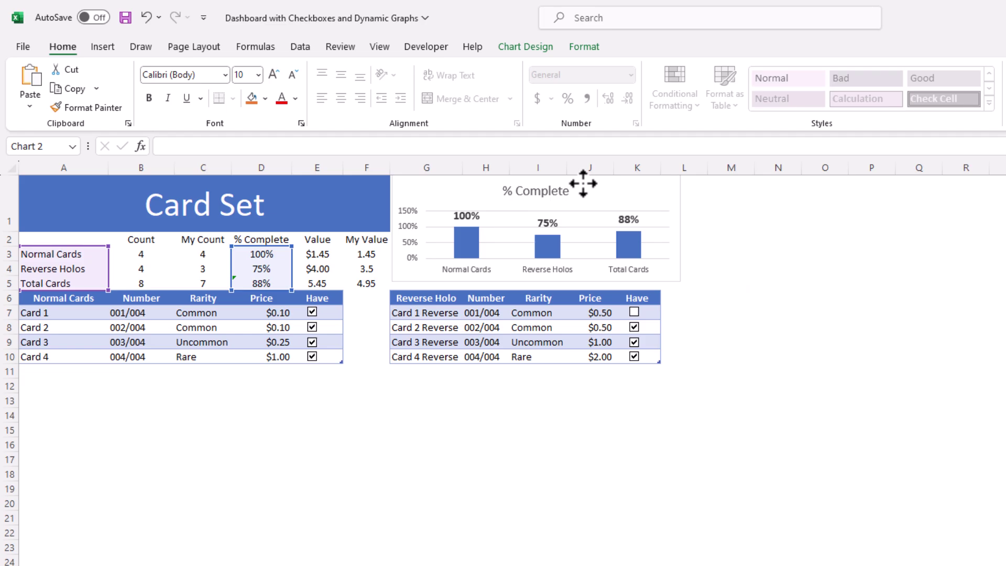
pyautogui.moveTo(532, 284); pyautogui.dragTo(533, 288)
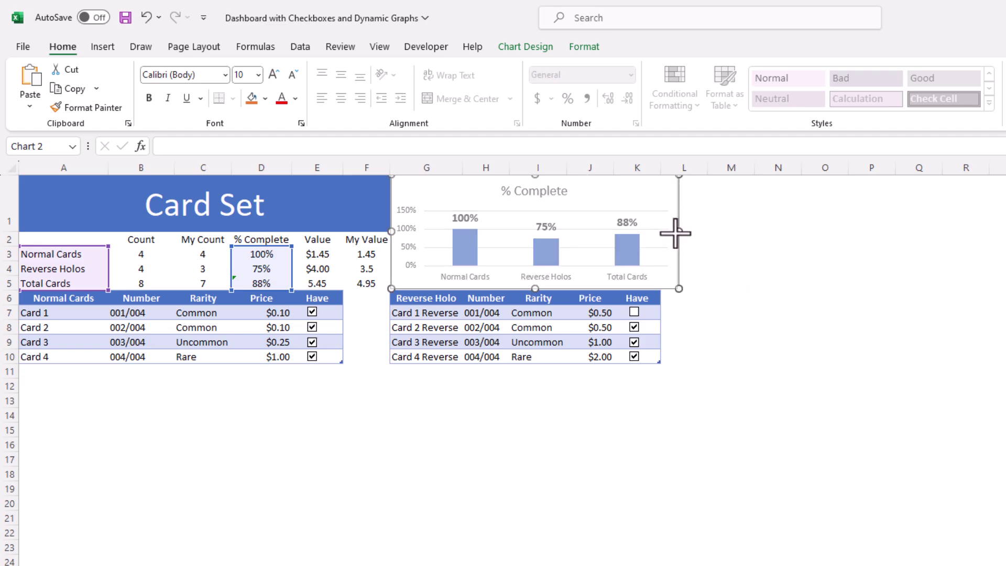
pyautogui.moveTo(676, 233); pyautogui.dragTo(660, 233)
pyautogui.click(723, 401)
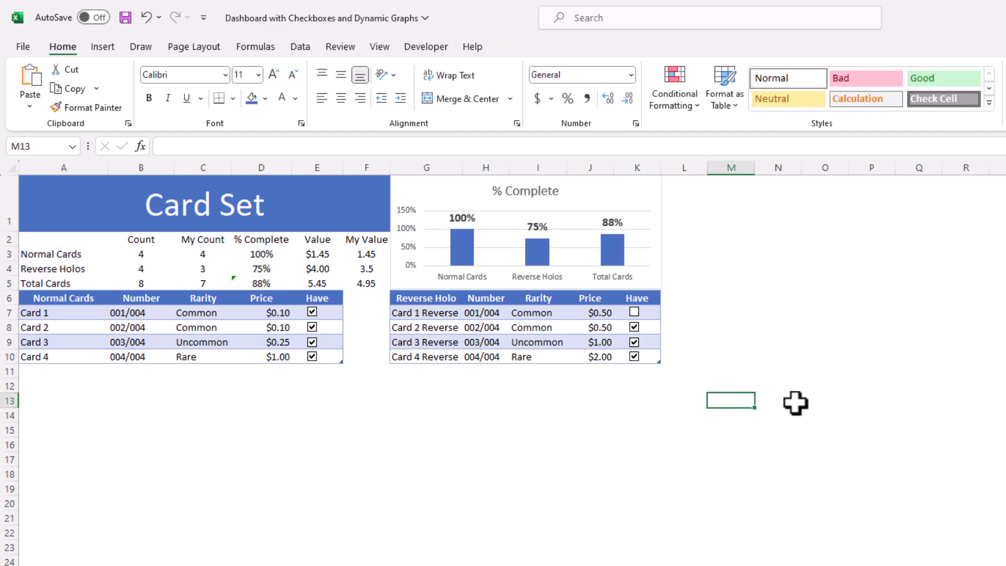
# Test the chart by unchecking Have for Cards 1 to 3 in Normal Cards and Cards 2 to 4 in Reverse Holo
pyautogui.click(313, 316)
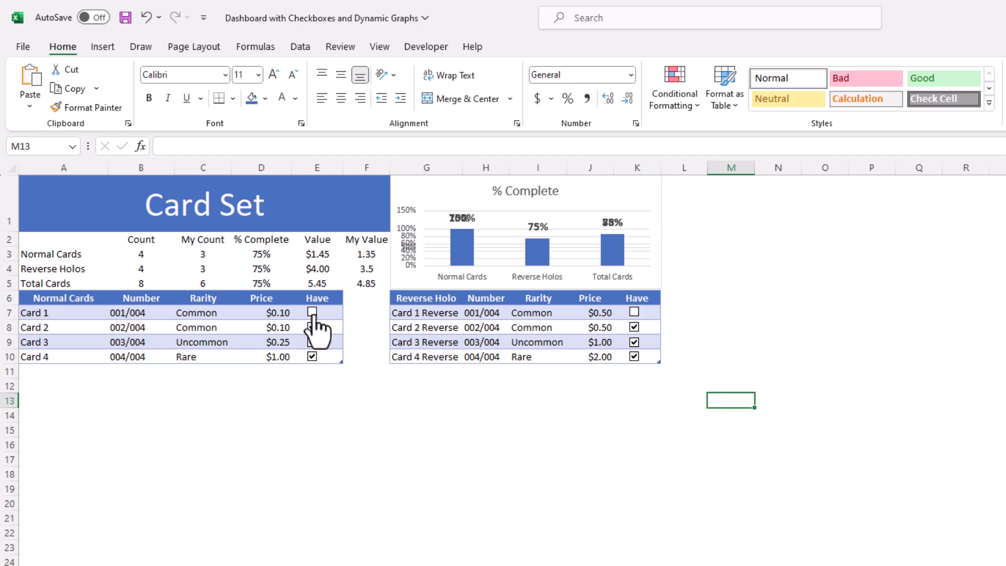
pyautogui.click(312, 327)
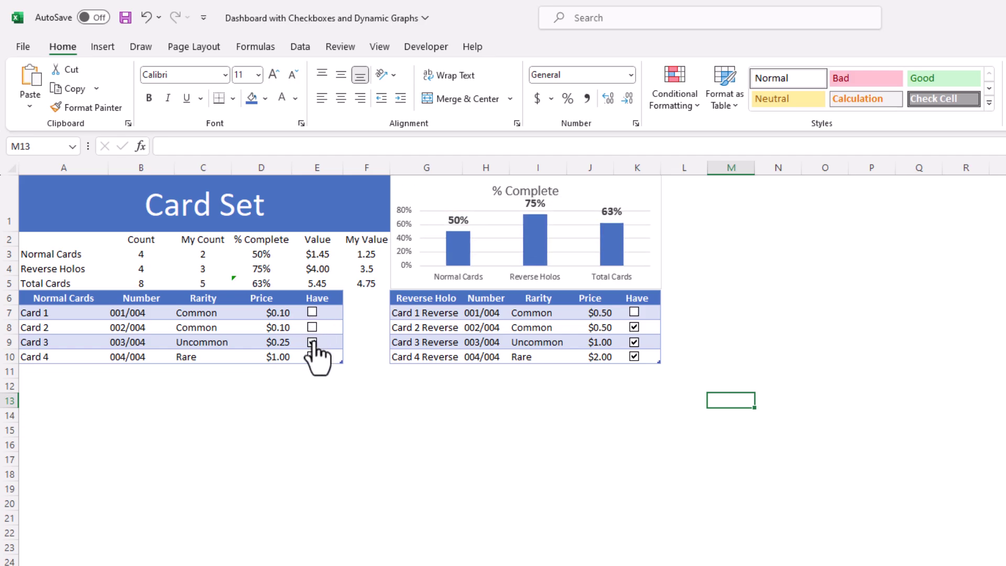
pyautogui.click(312, 342)
pyautogui.click(634, 327)
pyautogui.click(634, 342)
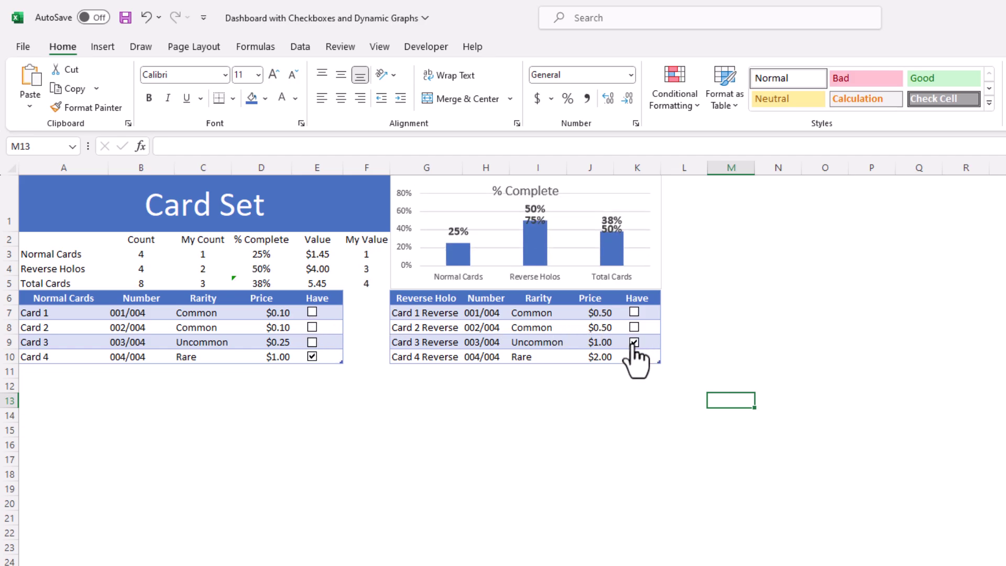
pyautogui.click(634, 356)
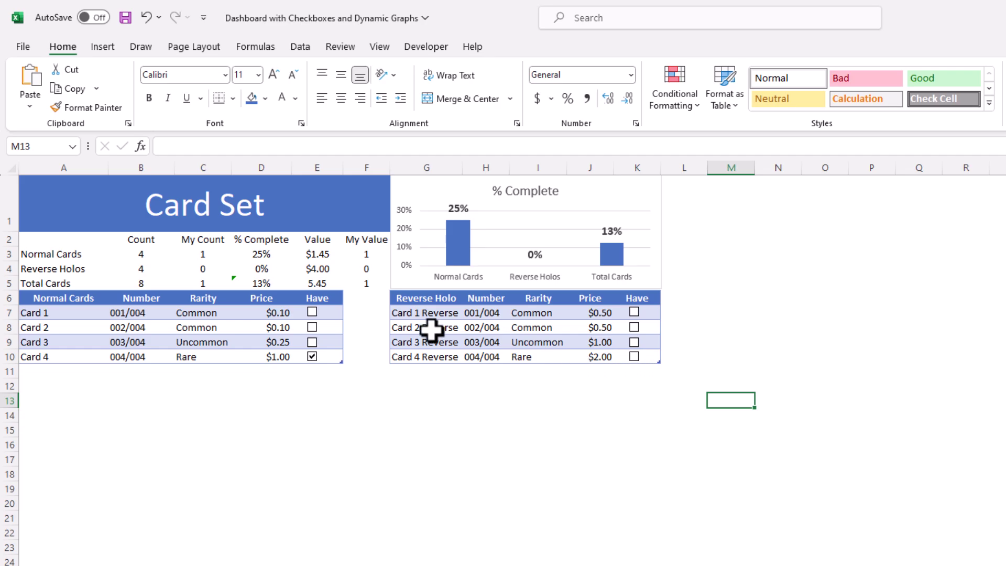
# Insert a 2-D clustered column chart from A3:A5 and F3:F5, and place it in the empty area beyond the % Complete chart
pyautogui.moveTo(61, 259); pyautogui.dragTo(63, 283)
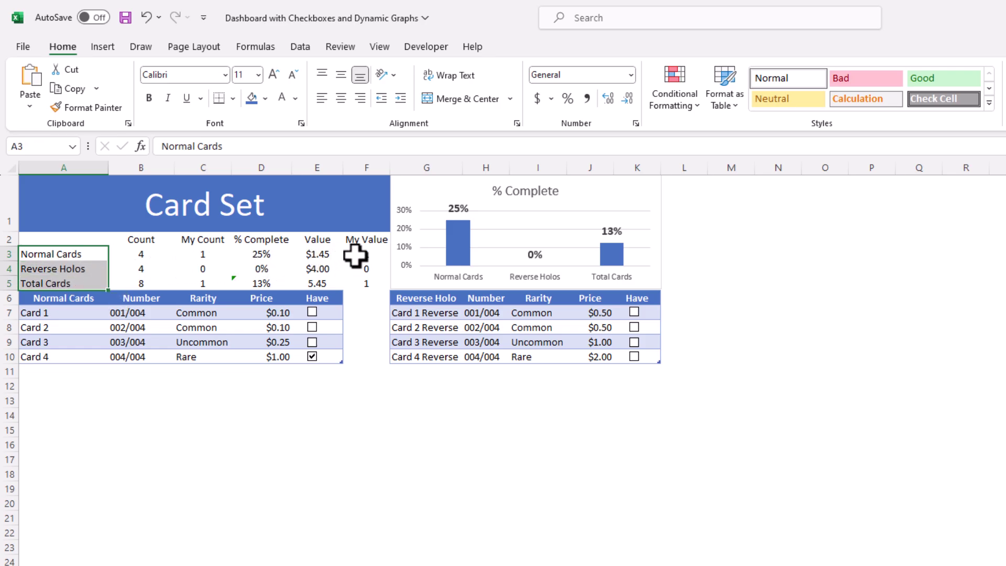
pyautogui.keyDown('ctrl'); pyautogui.moveTo(353, 257); pyautogui.dragTo(357, 278); pyautogui.keyUp('ctrl')
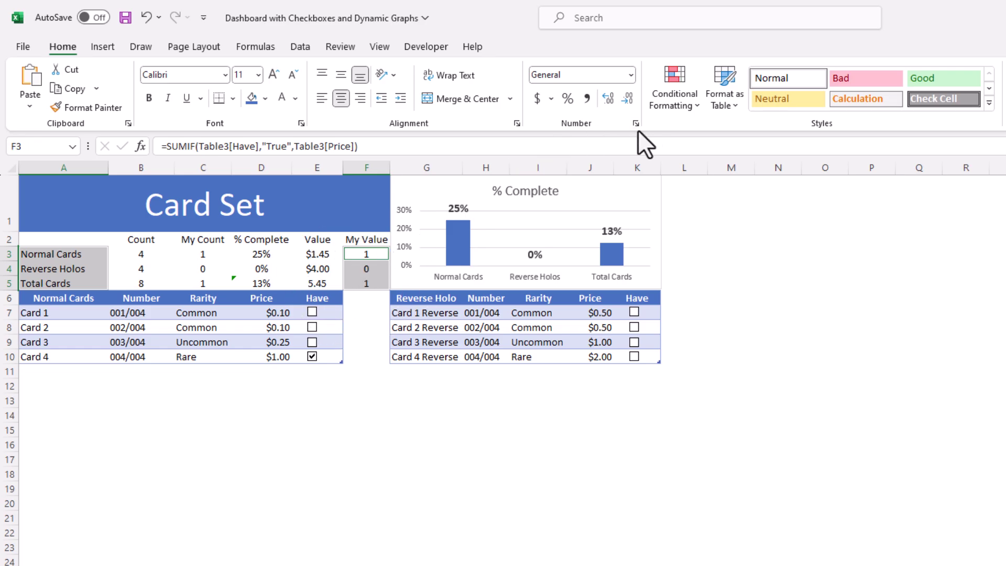
pyautogui.click(105, 47)
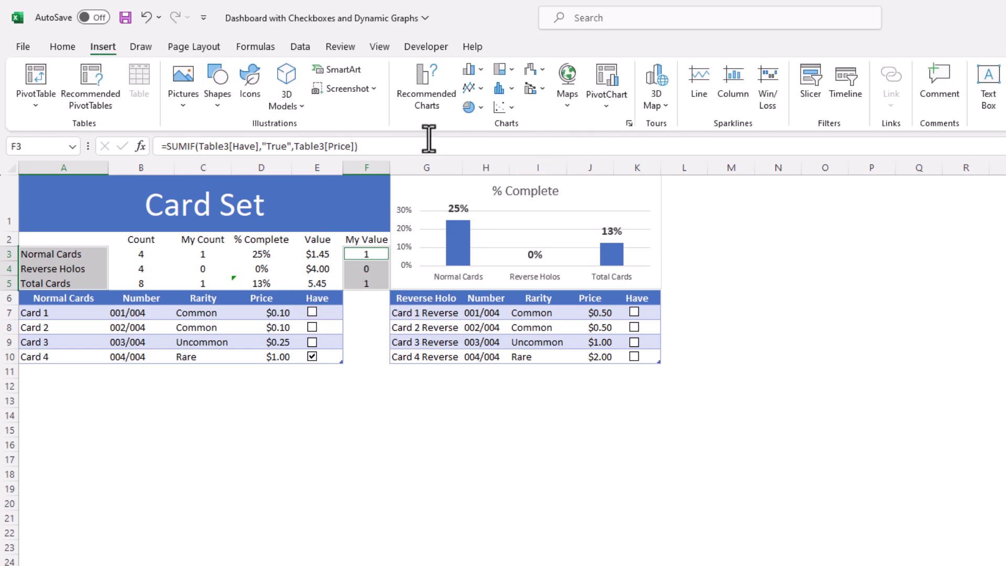
pyautogui.click(468, 69)
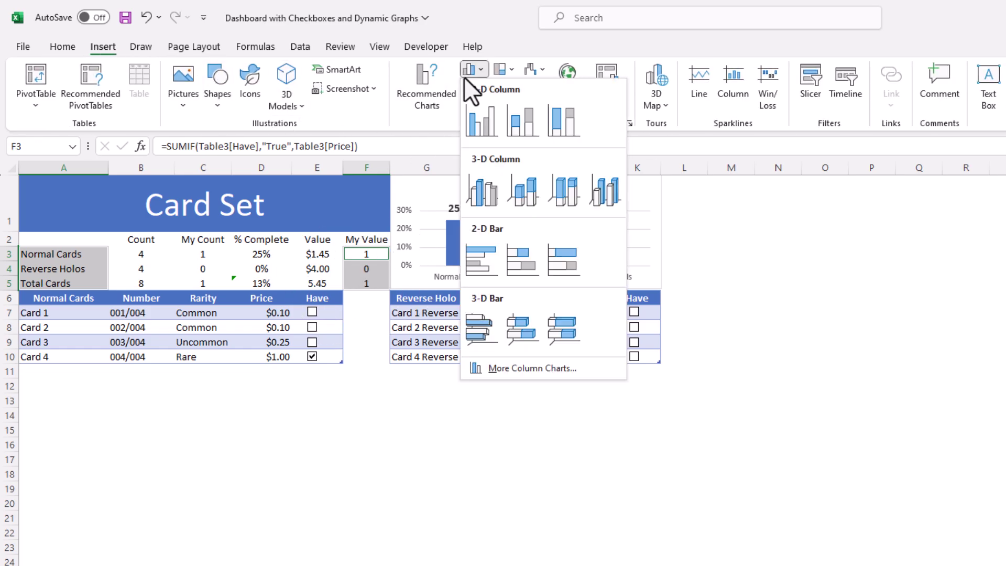
pyautogui.click(476, 114)
pyautogui.moveTo(769, 353); pyautogui.dragTo(941, 196)
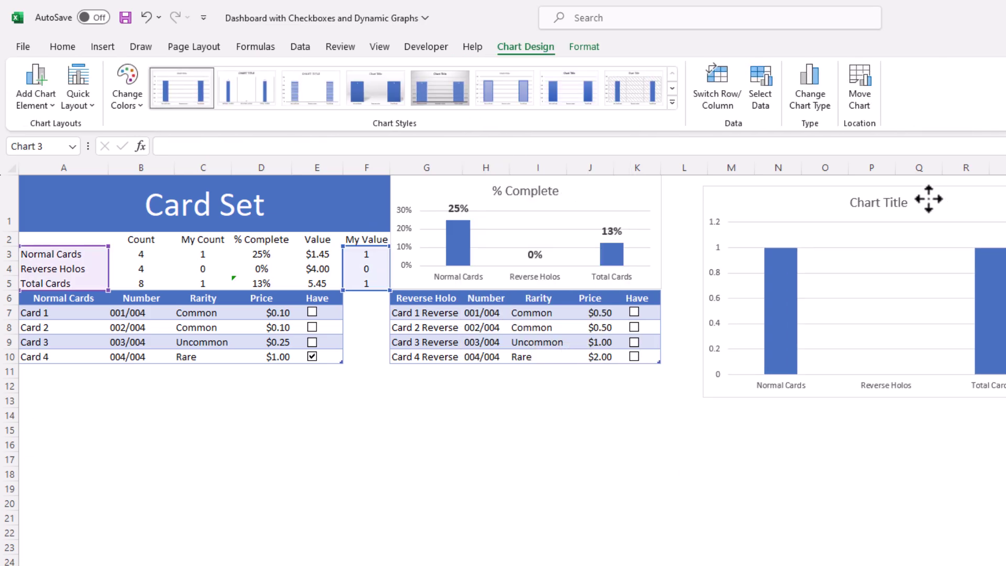
# Check the % Complete chart's height and set the new column chart's height to match at 1.62"
pyautogui.click(633, 202)
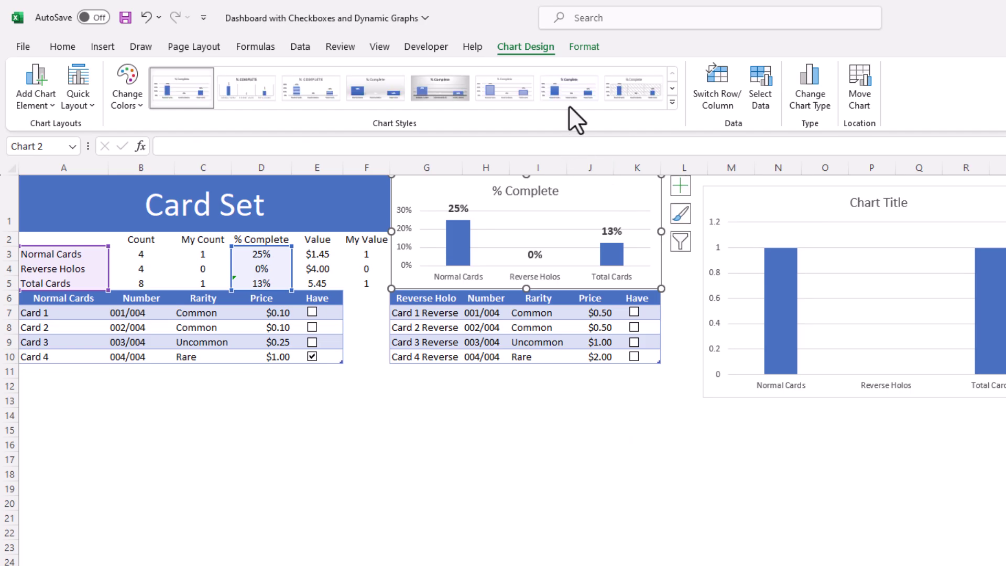
pyautogui.click(584, 47)
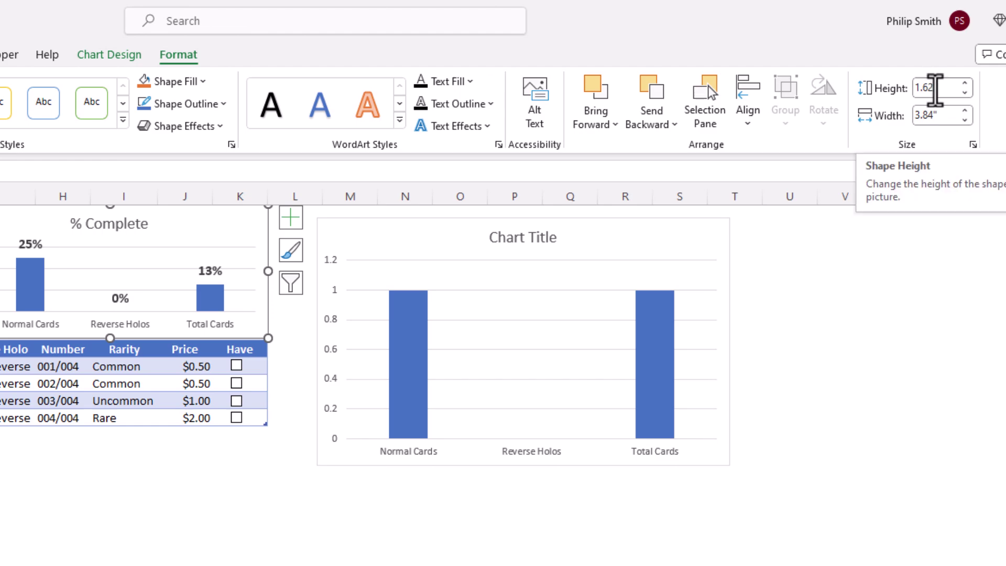
pyautogui.click(923, 89)
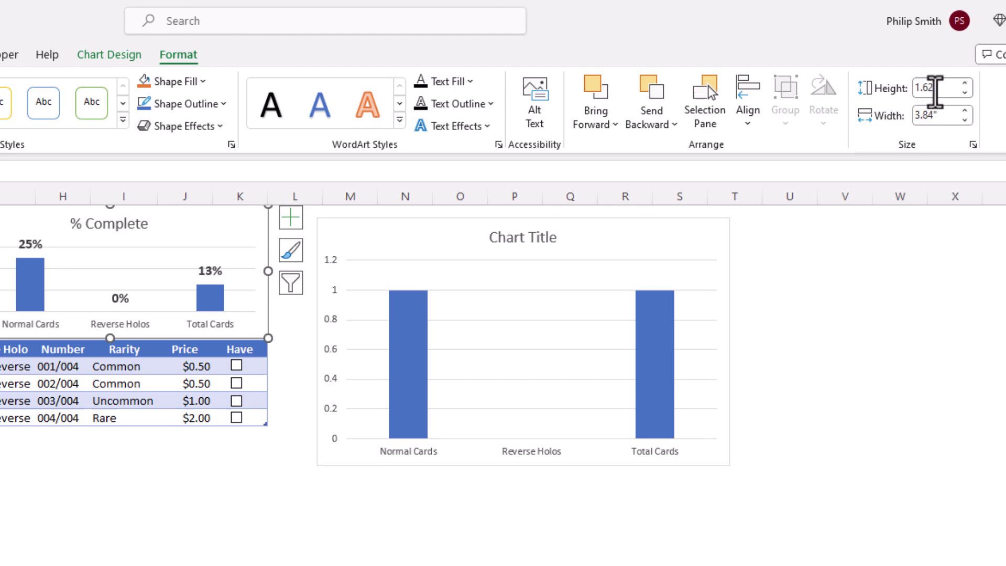
pyautogui.moveTo(910, 90); pyautogui.dragTo(934, 89)
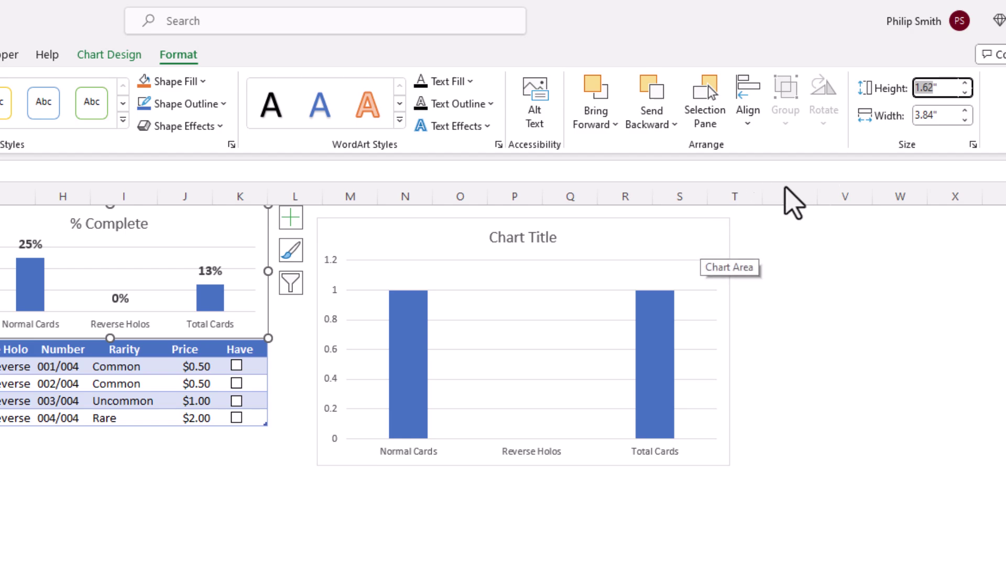
pyautogui.click(611, 240)
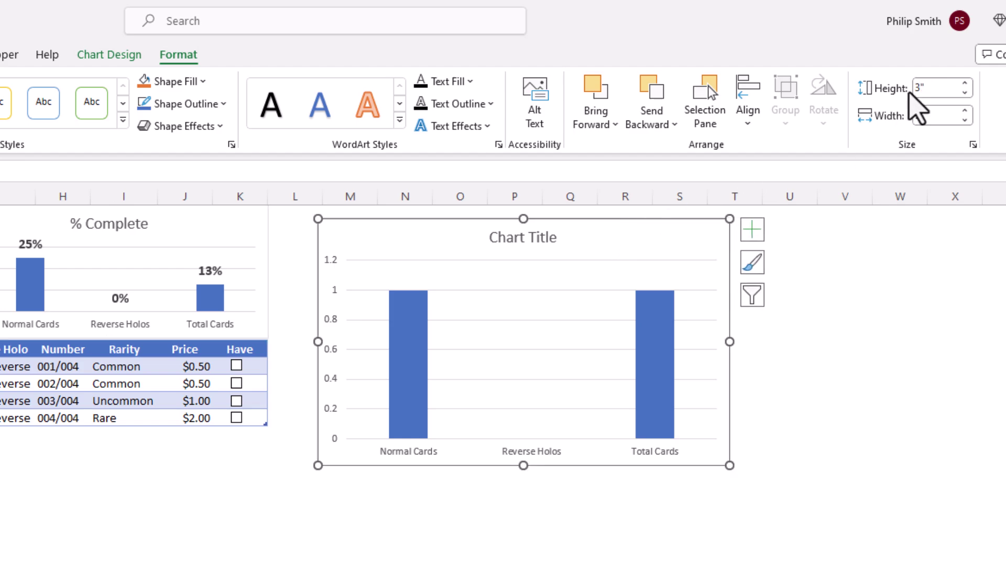
pyautogui.click(933, 86)
pyautogui.write('1.62')
pyautogui.press('Return')
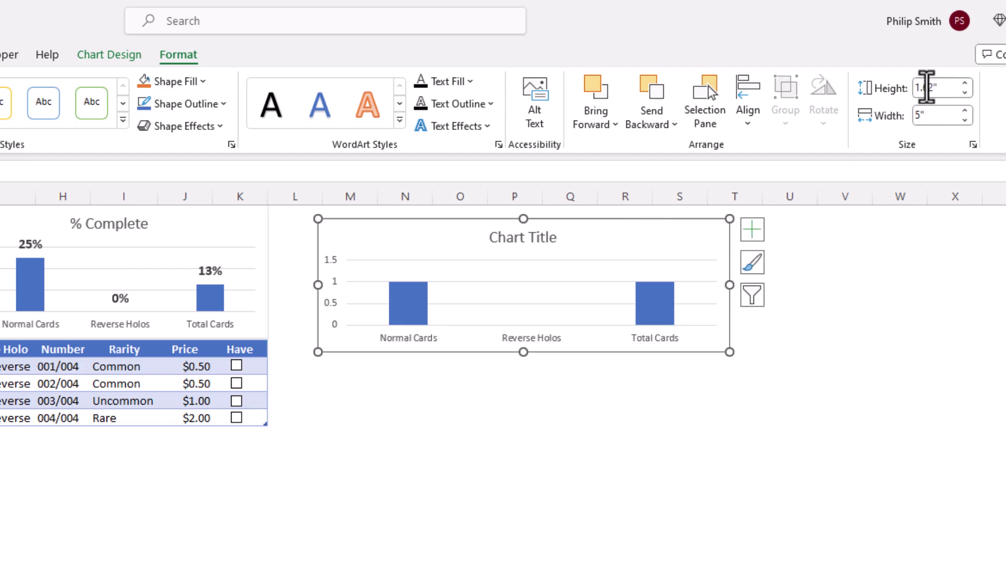
# Set the new chart's width to 3.84" to match the % Complete chart and move it flush beside that chart, starting at column L
pyautogui.click(187, 226)
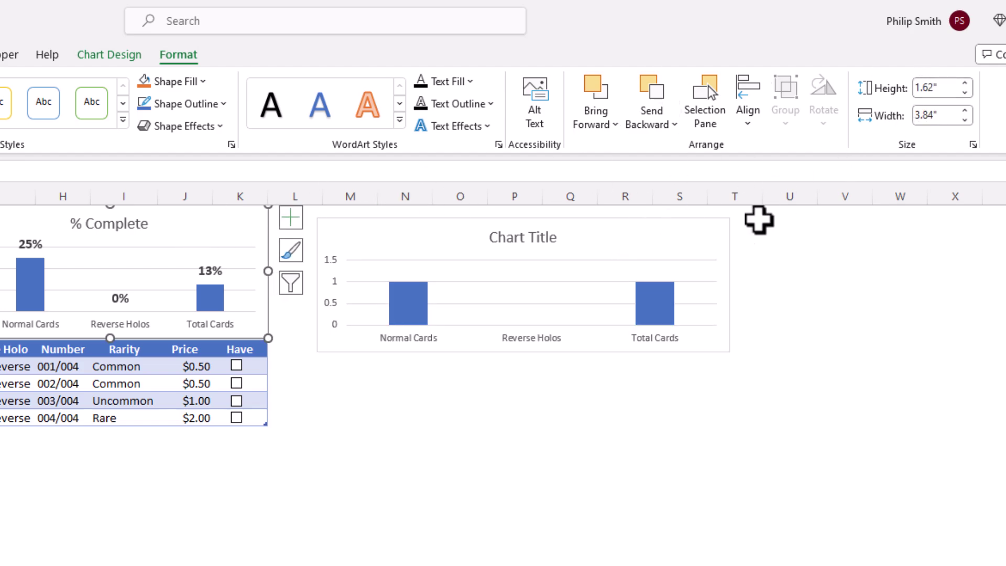
pyautogui.click(640, 241)
pyautogui.click(922, 120)
pyautogui.write('3.84')
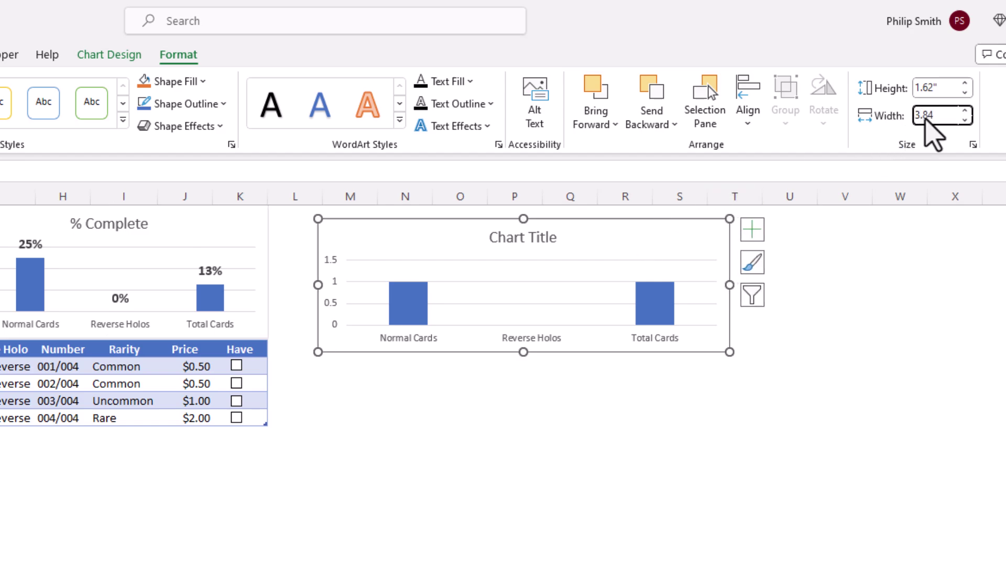
pyautogui.press('Return')
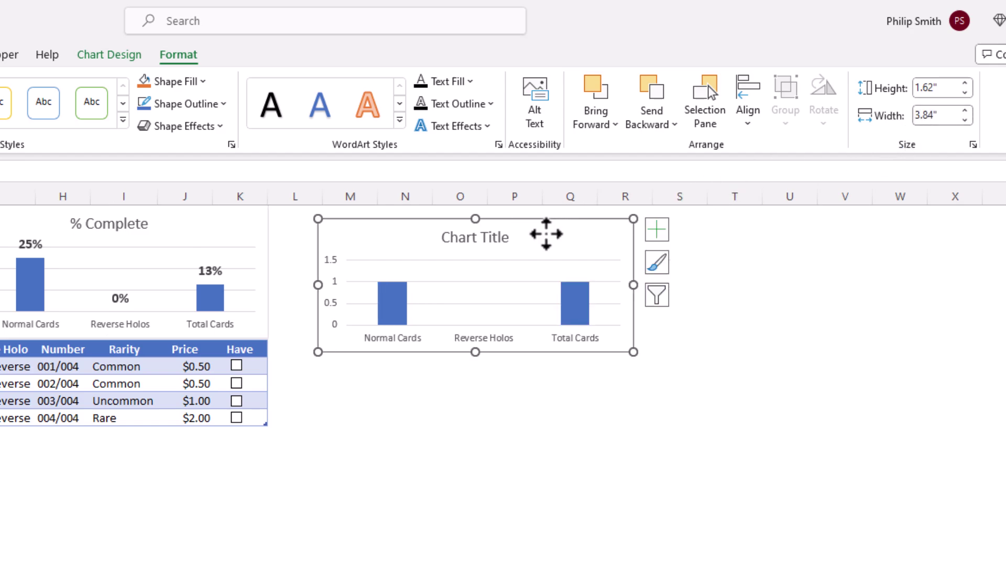
pyautogui.moveTo(543, 233); pyautogui.dragTo(497, 220)
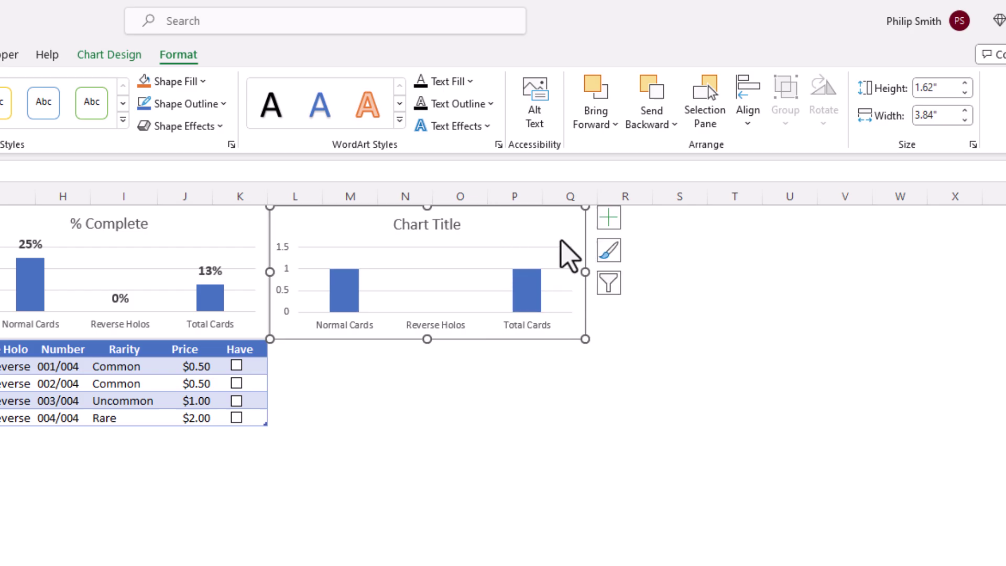
# Link the new chart's title to the My Value header in F2 and add data labels to its columns
pyautogui.click(447, 225)
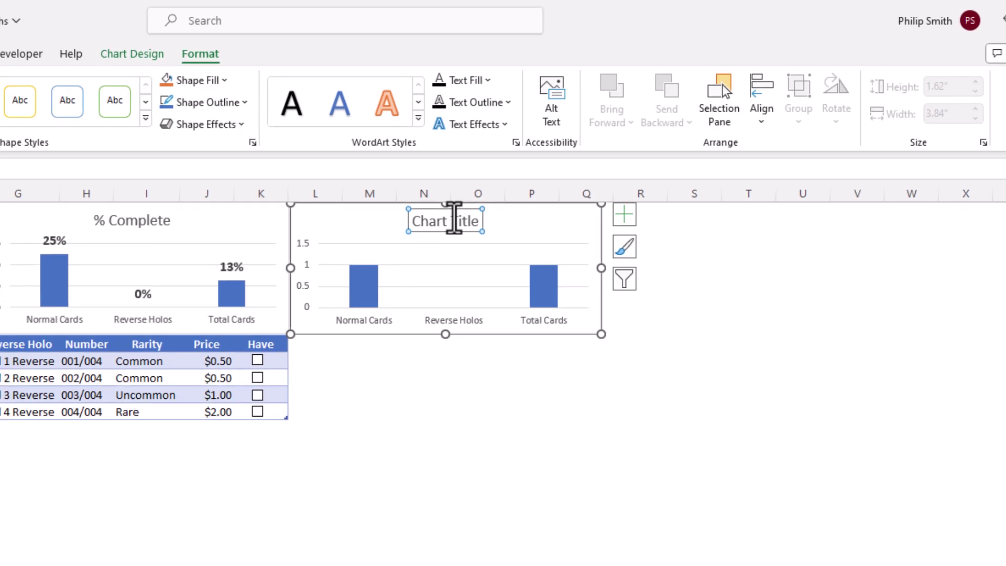
pyautogui.write('=')
pyautogui.click(326, 215)
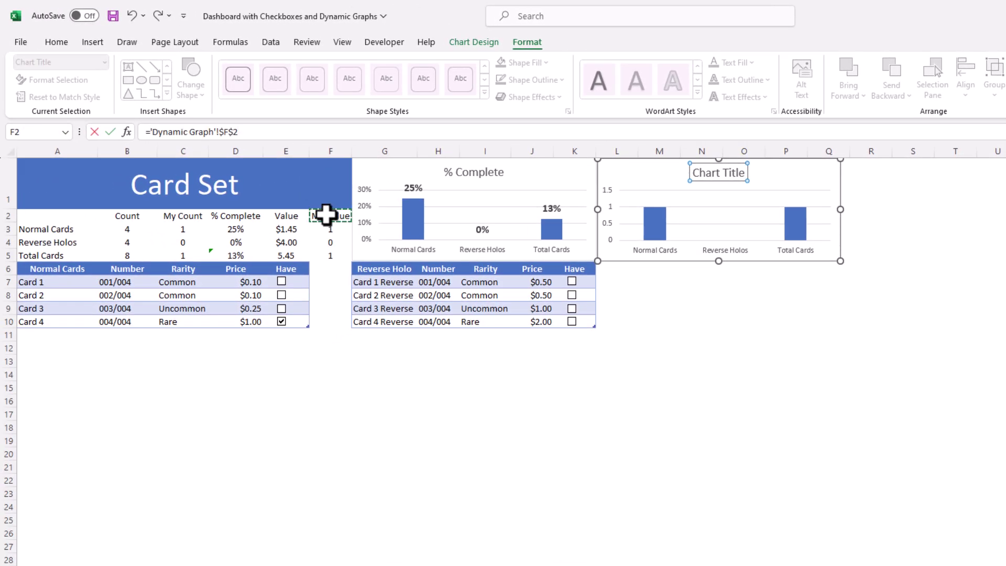
pyautogui.press('Return')
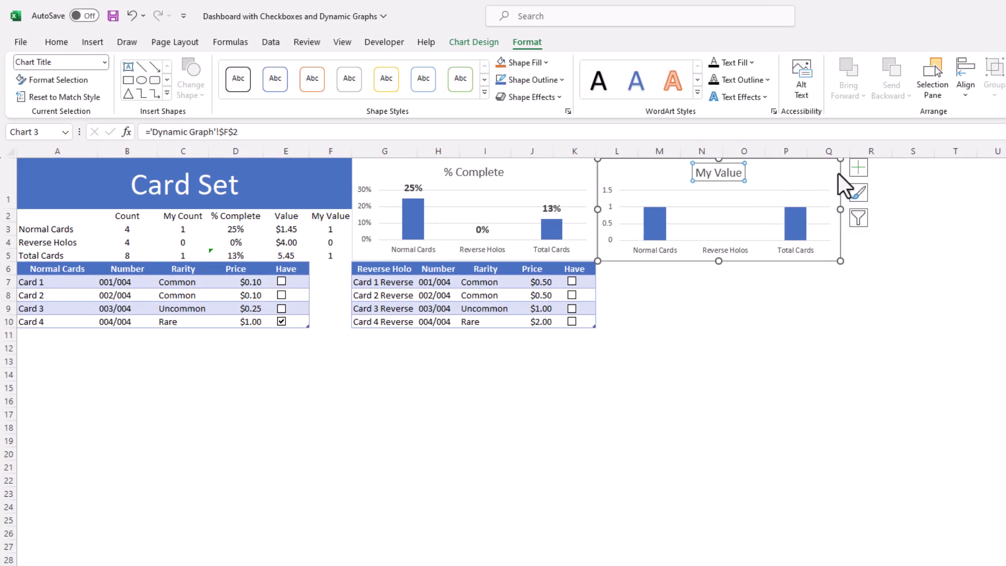
pyautogui.click(858, 168)
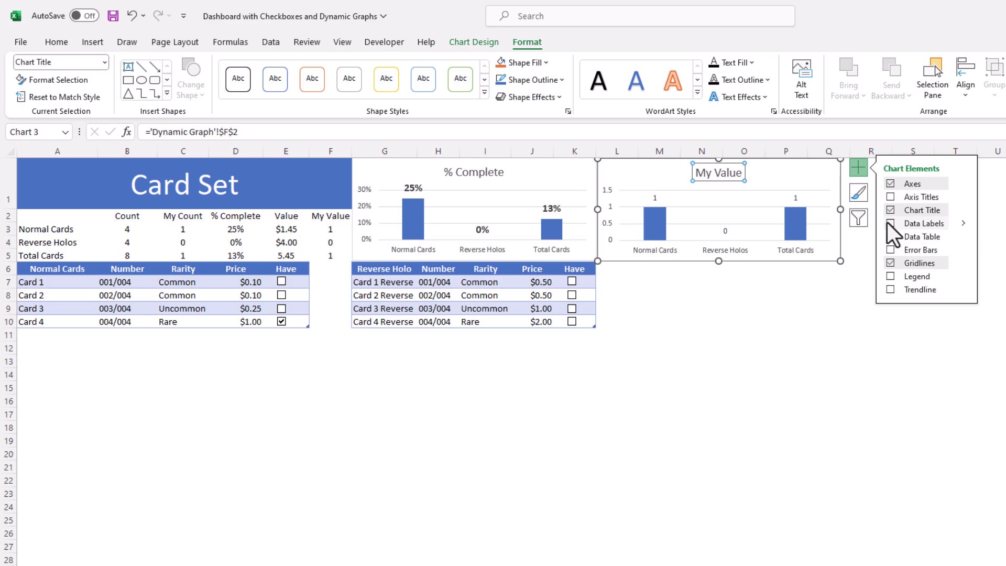
pyautogui.click(811, 330)
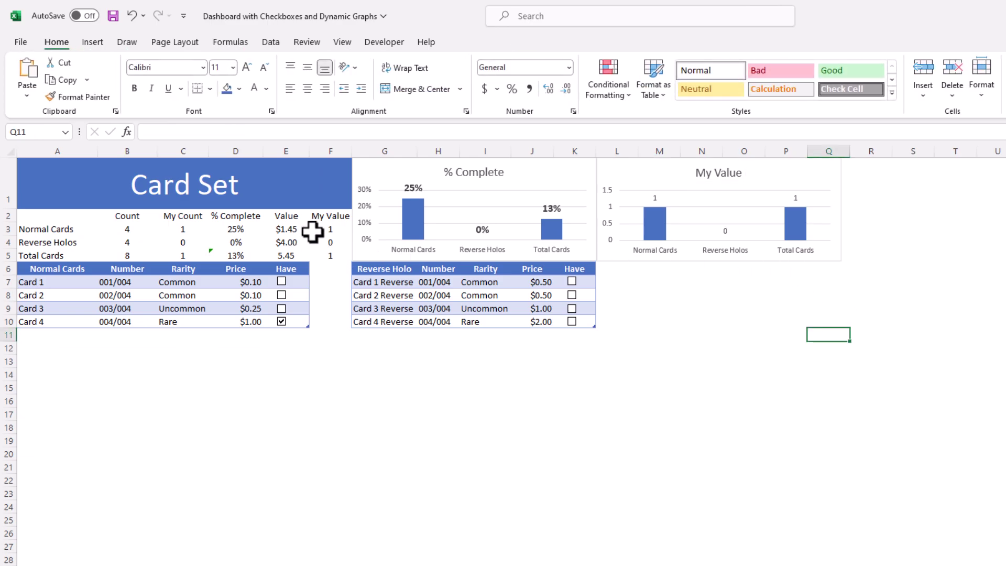
# Format the My Value figures in F3:F5 as Currency
pyautogui.moveTo(313, 233); pyautogui.dragTo(330, 256)
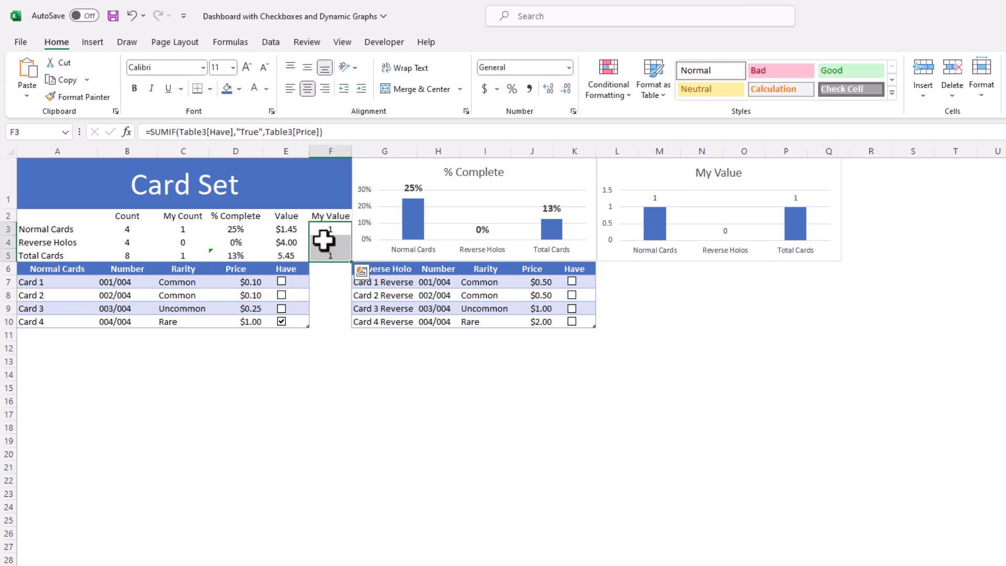
pyautogui.click(567, 73)
pyautogui.click(546, 165)
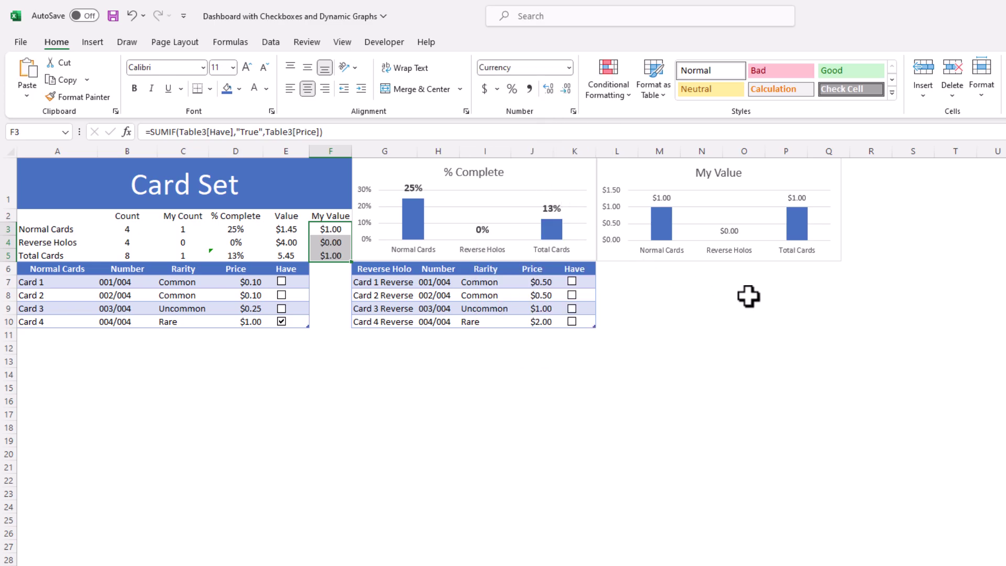
# Format the My Value chart's data labels bold at font size 12, matching the % Complete chart's labels
pyautogui.click(801, 218)
pyautogui.click(798, 195)
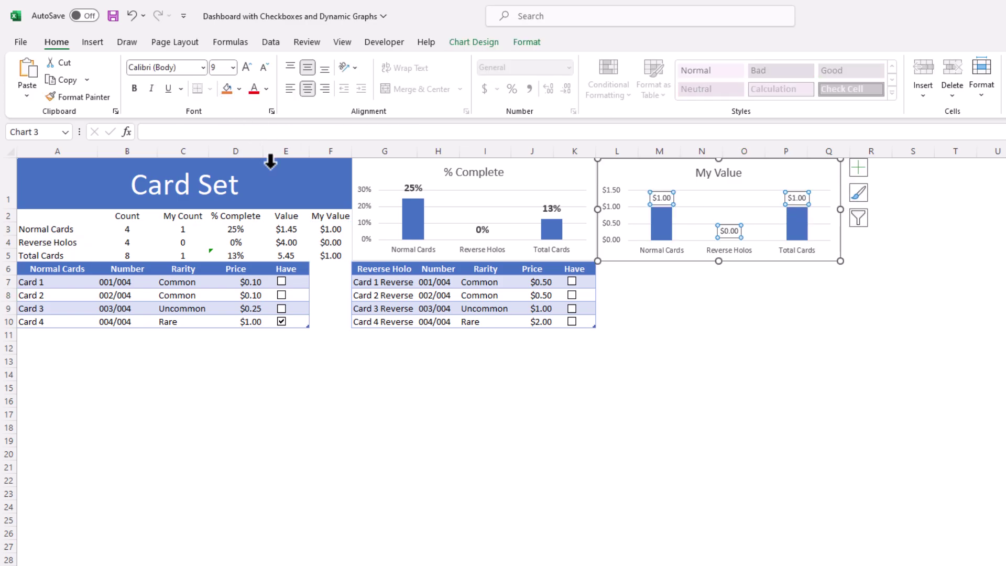
pyautogui.click(551, 207)
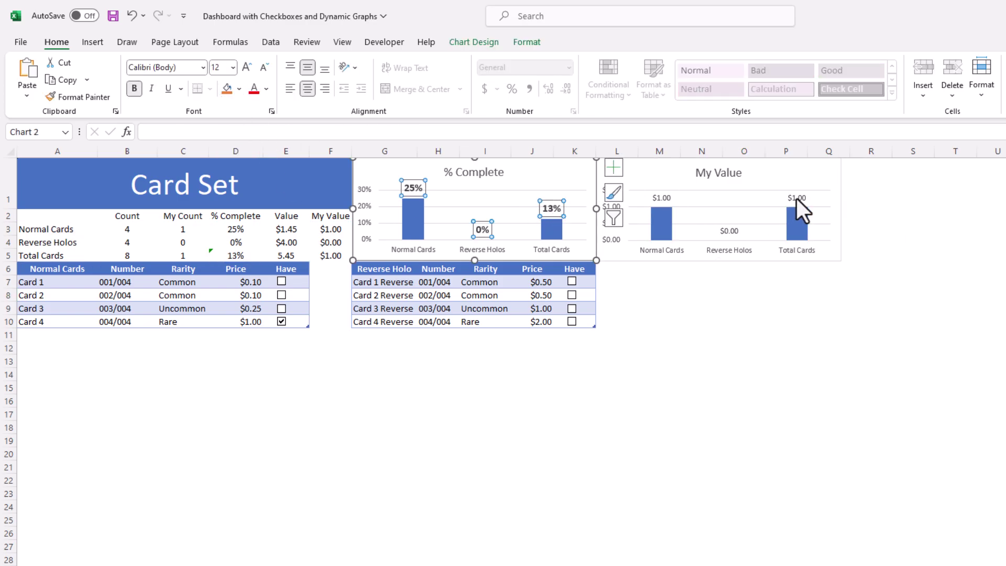
pyautogui.click(798, 198)
pyautogui.click(234, 66)
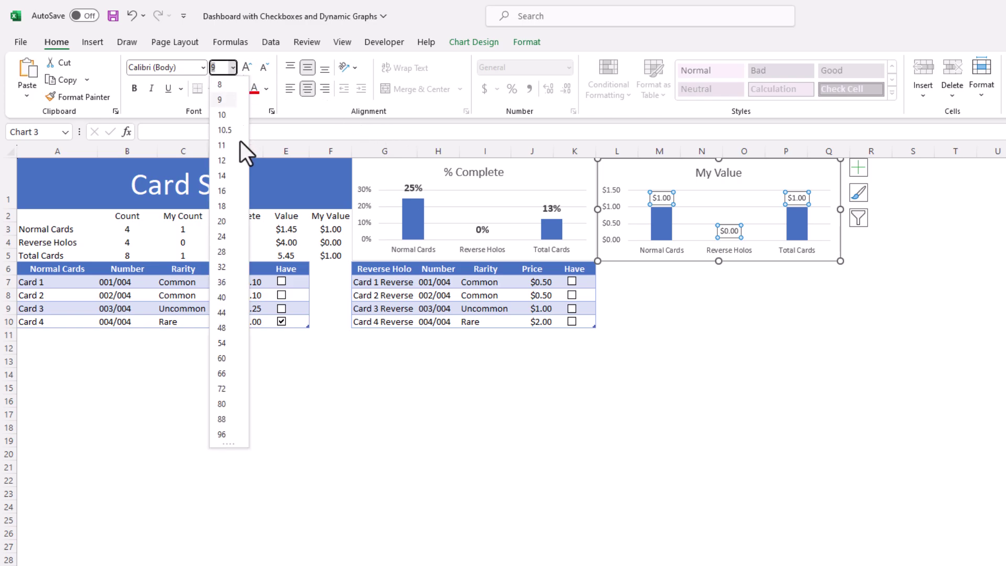
pyautogui.click(224, 164)
pyautogui.click(135, 91)
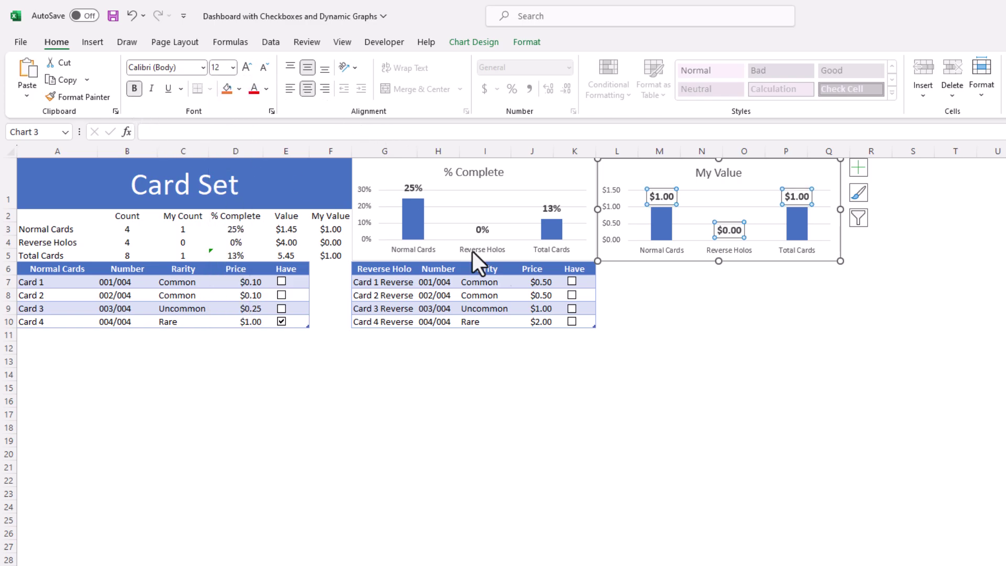
# Test both charts by checking Have for all four cards in the Reverse Holo table, from Card 4 up to Card 1
pyautogui.click(743, 334)
pyautogui.click(571, 322)
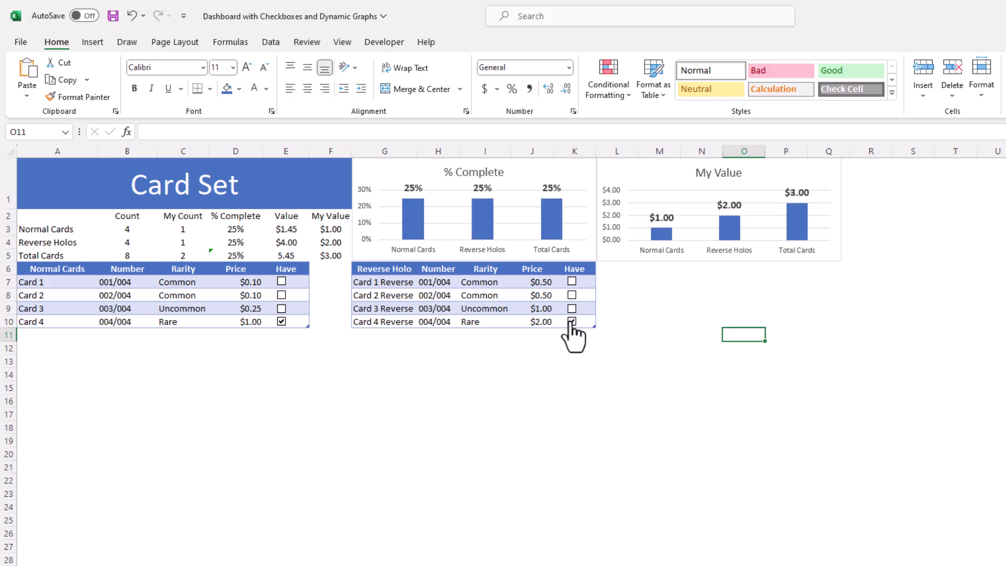
pyautogui.click(572, 309)
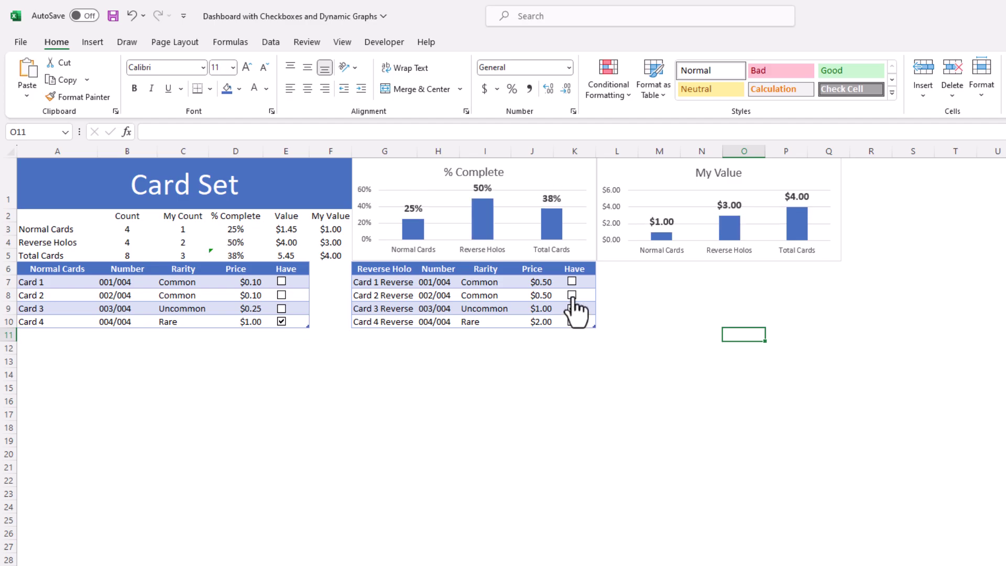
pyautogui.click(572, 295)
pyautogui.click(572, 282)
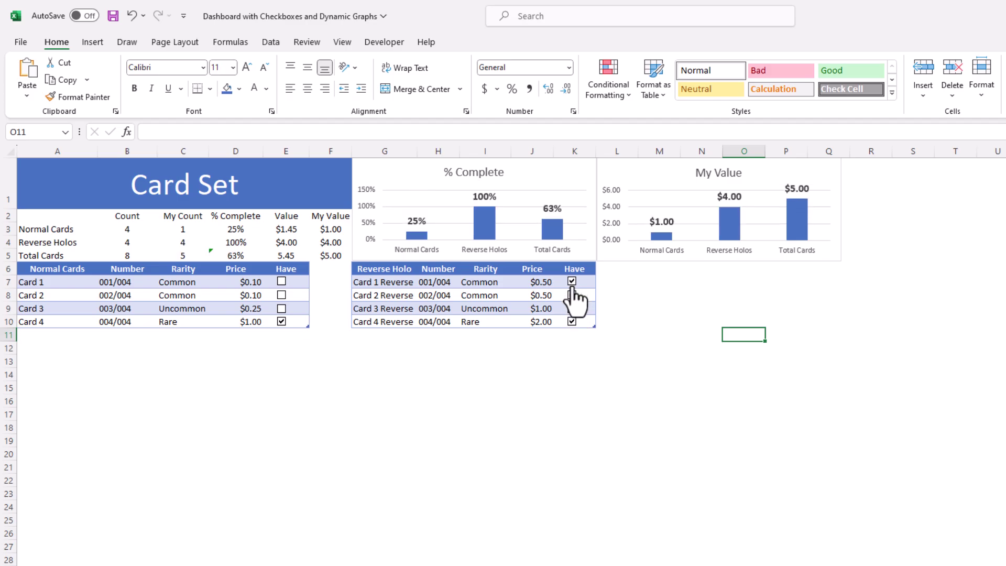